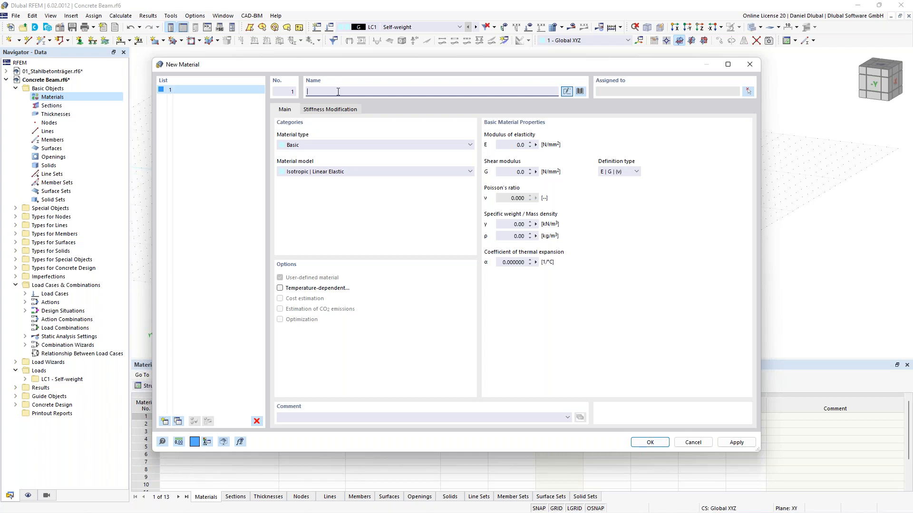
Define material 1 as concrete C30/37 according to EN 1992-1-1:2004/A1:2014
text(c30)
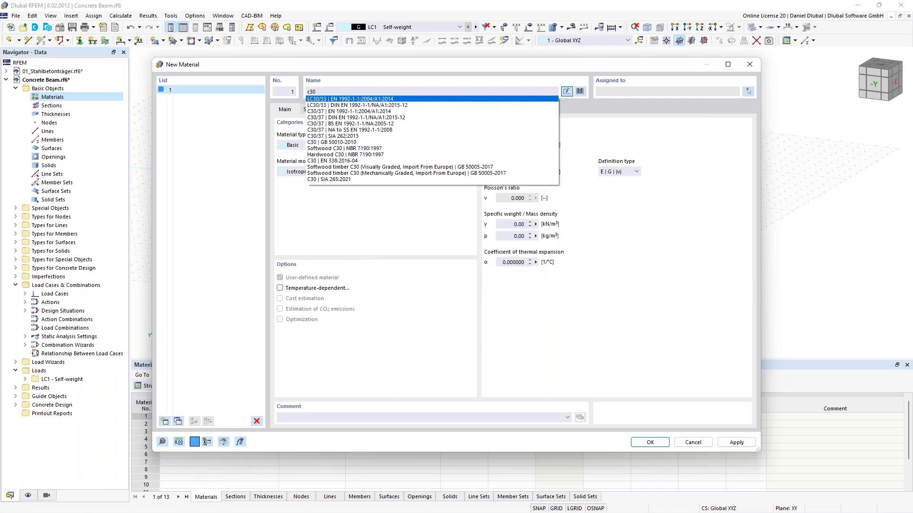
text(/37)
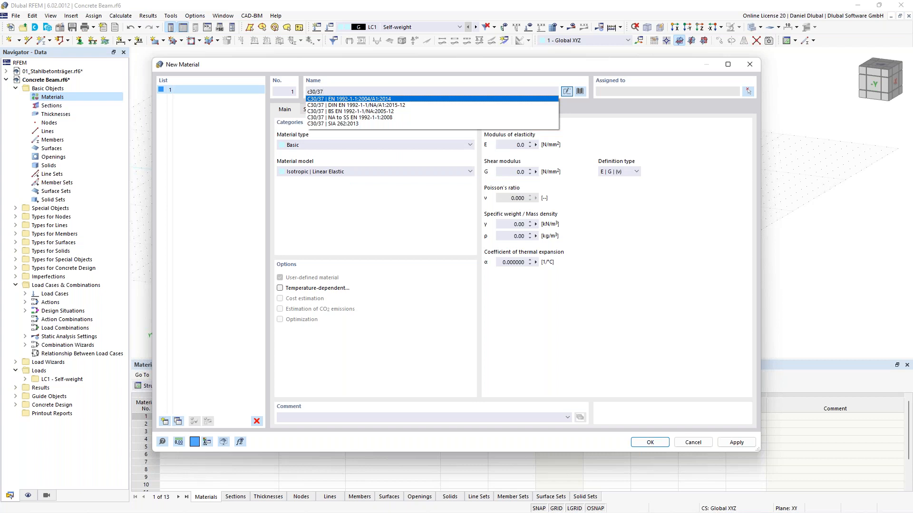
click(326, 99)
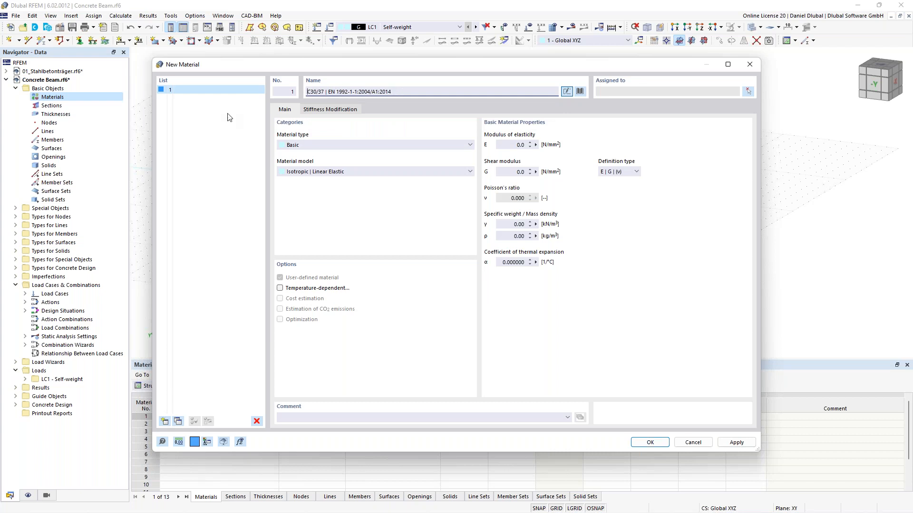
Add a second material from the library: reinforcing steel B500S(A) from the European Union EN 1992-1-1 series, and save both materials
click(164, 421)
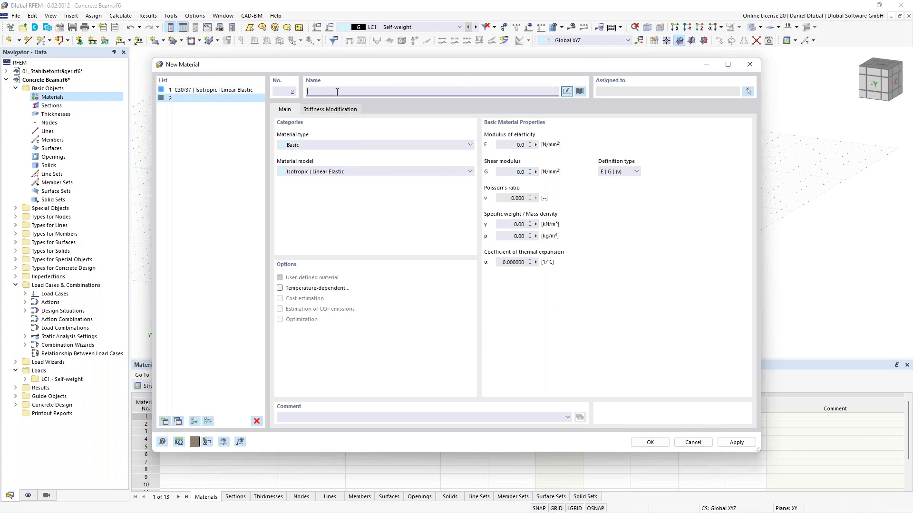
click(580, 92)
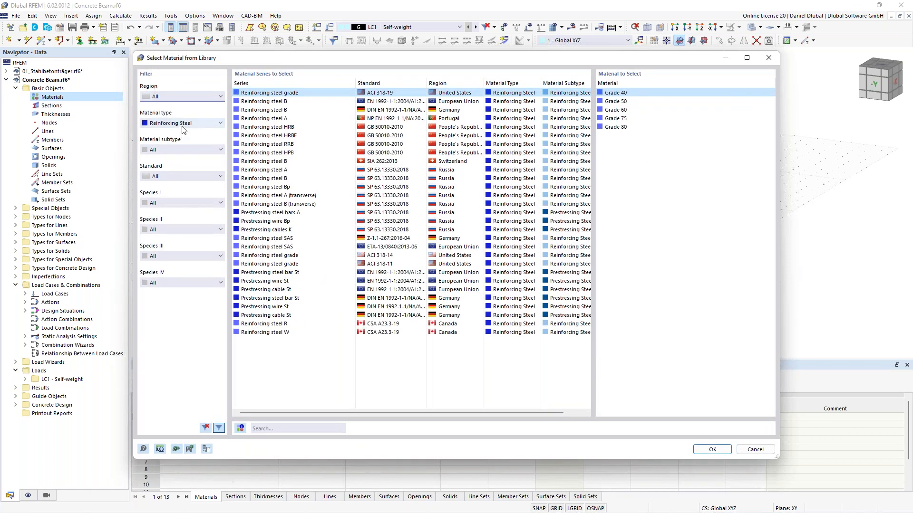
click(182, 126)
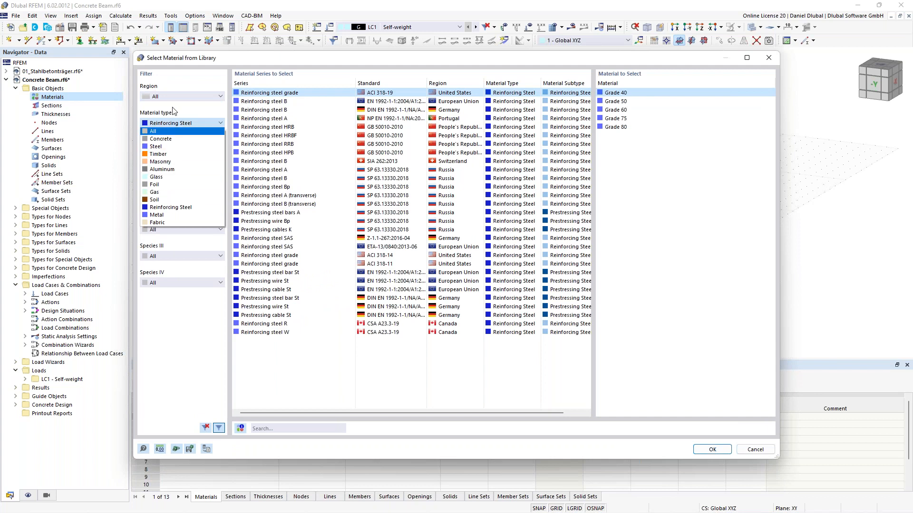
click(177, 209)
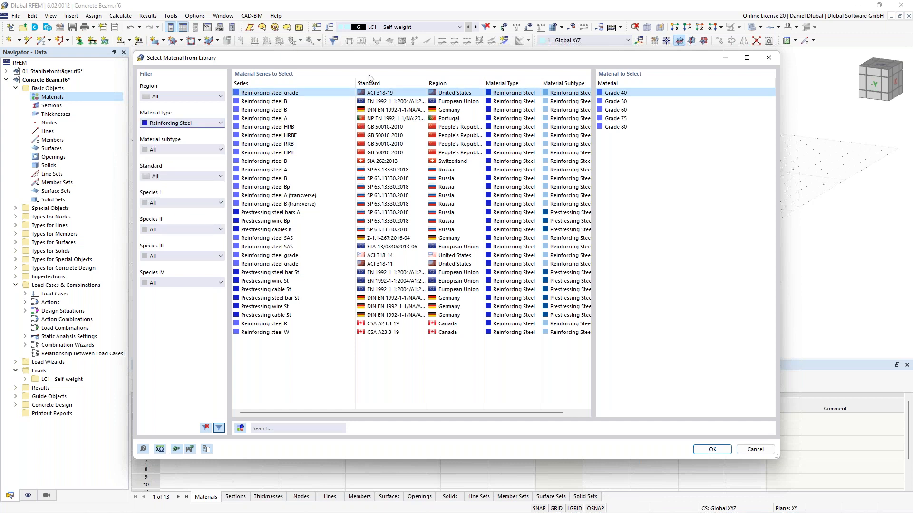
click(280, 101)
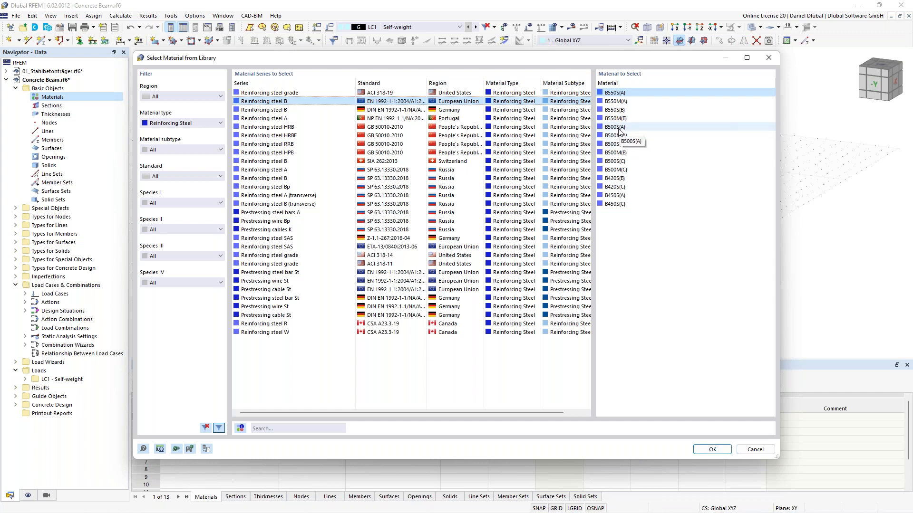
click(619, 127)
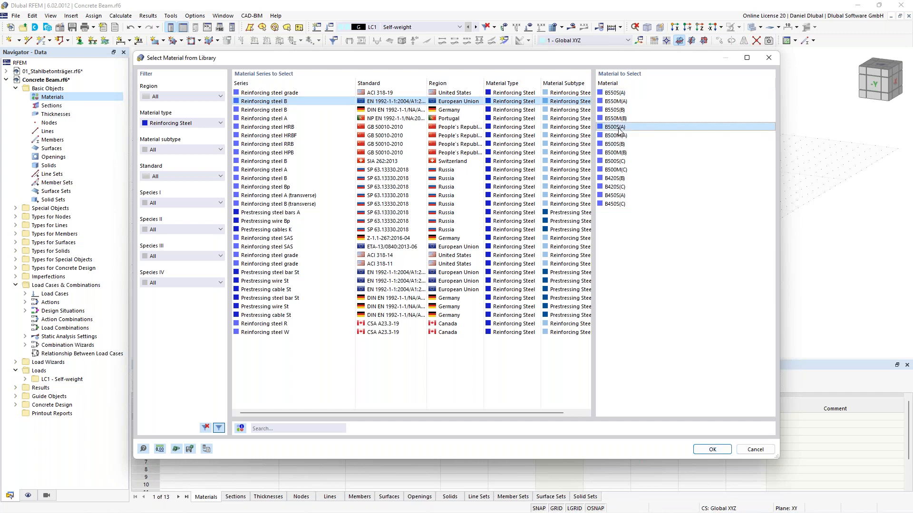
click(713, 453)
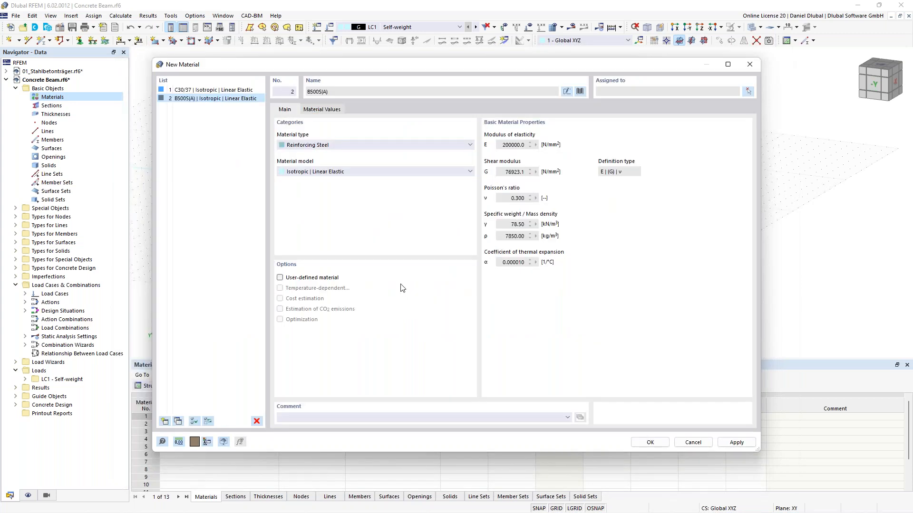
click(648, 443)
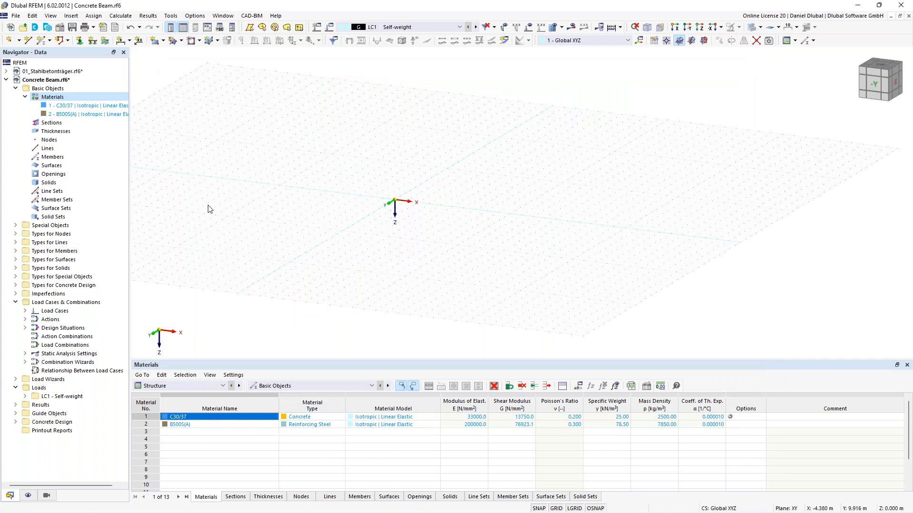
Create a massive rectangle section in C30/37 with width 300 mm and depth 450 mm, reviewing its section values and stress points
right_click(51, 123)
key(Escape)
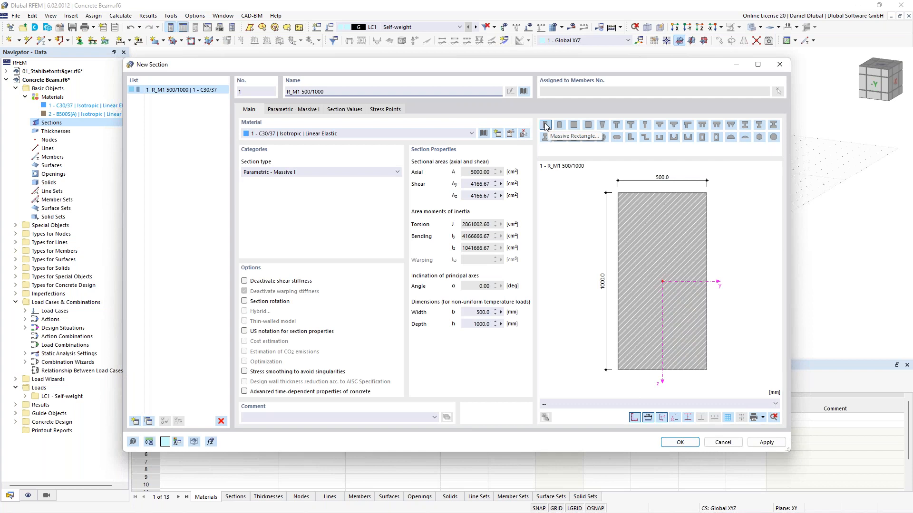
click(526, 93)
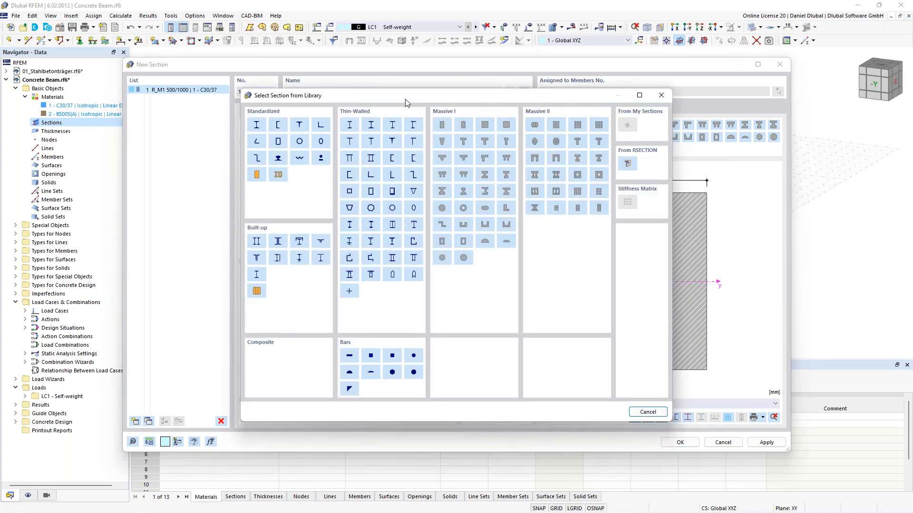
drag(401, 102, 340, 127)
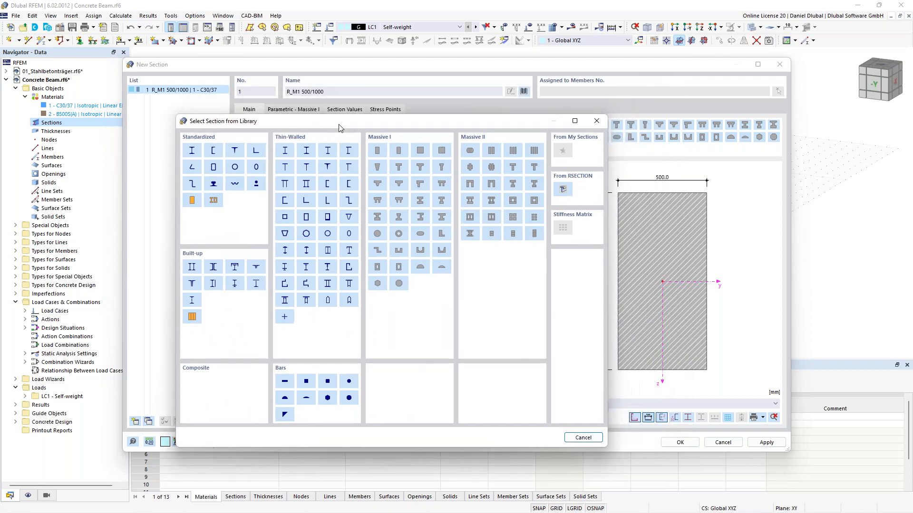
click(378, 151)
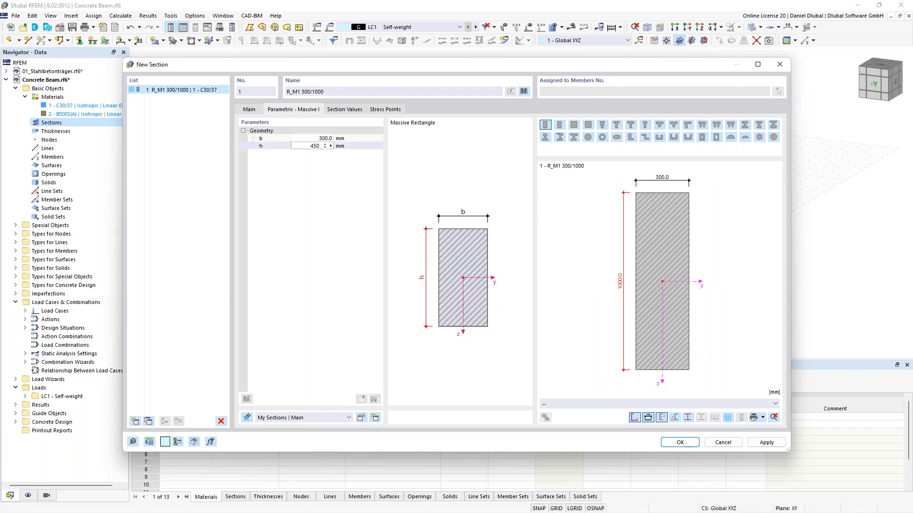
click(354, 110)
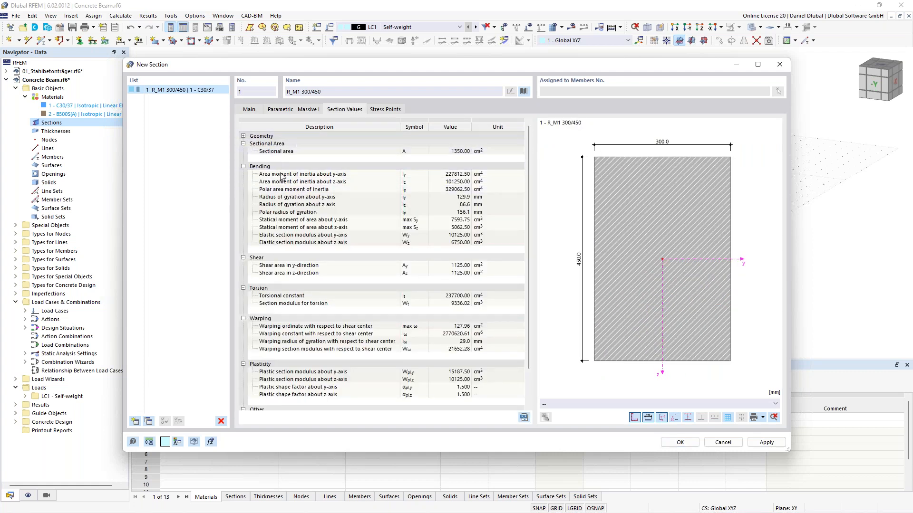
mouse_move(529, 156)
mouse_down()
mouse_move(526, 205)
mouse_move(527, 144)
mouse_up()
click(385, 110)
click(249, 110)
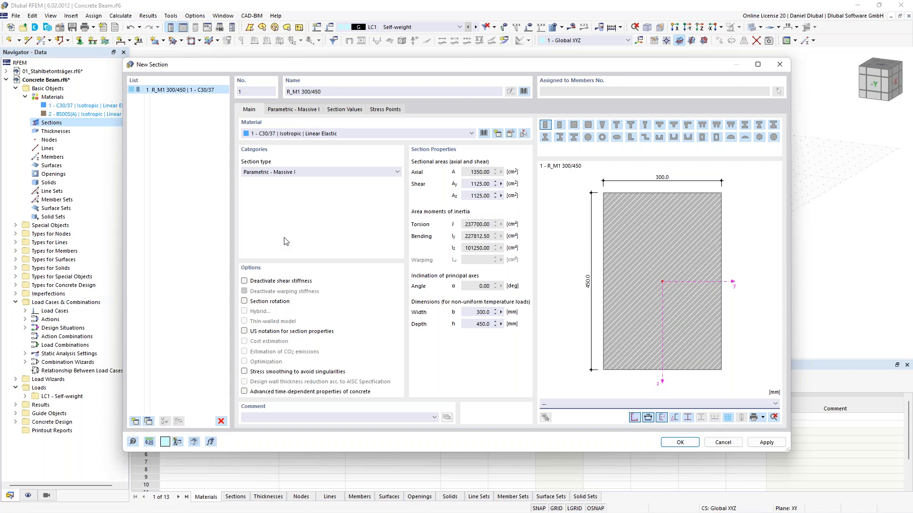
click(680, 442)
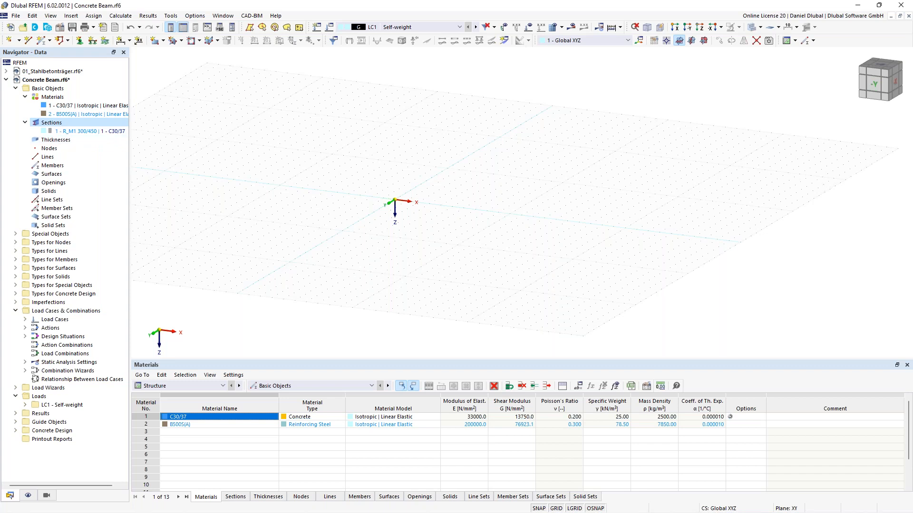
Place a single beam member with the 300/450 section from the origin along the X axis with a length of 8 m
middle_drag(250, 185, 212, 196)
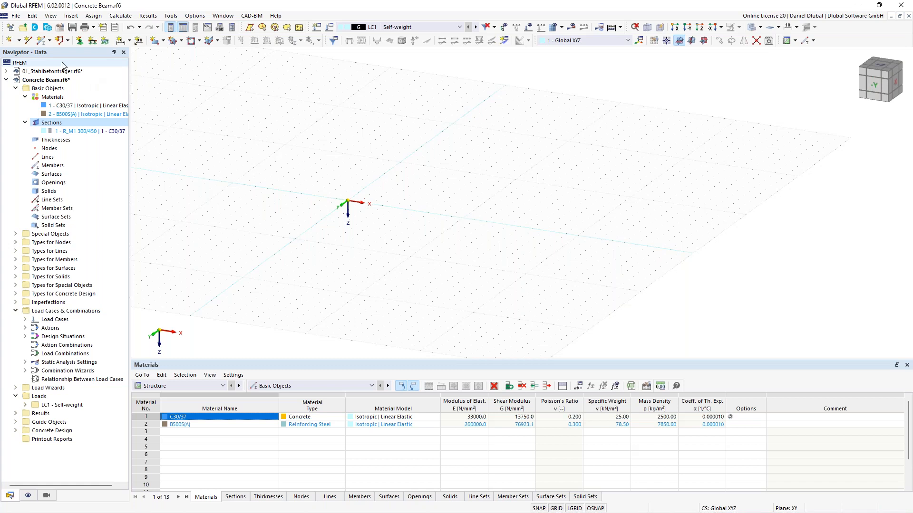
click(41, 39)
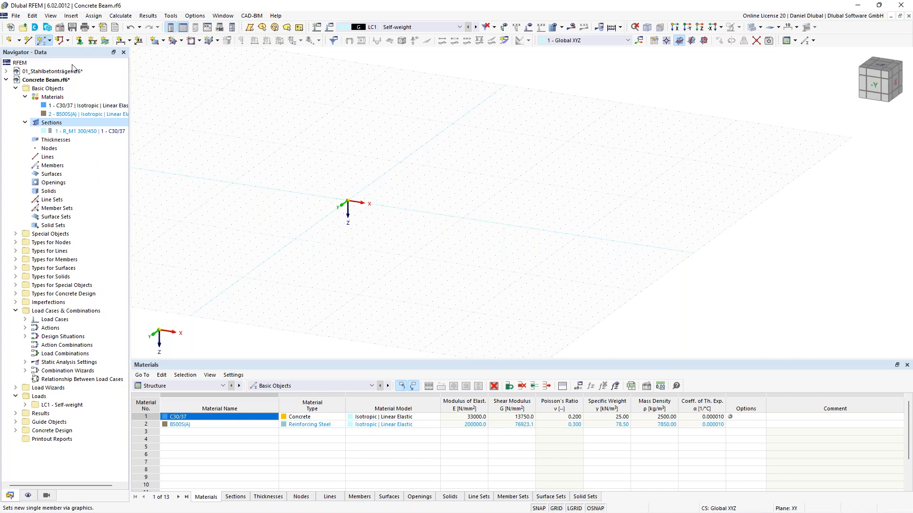
click(220, 108)
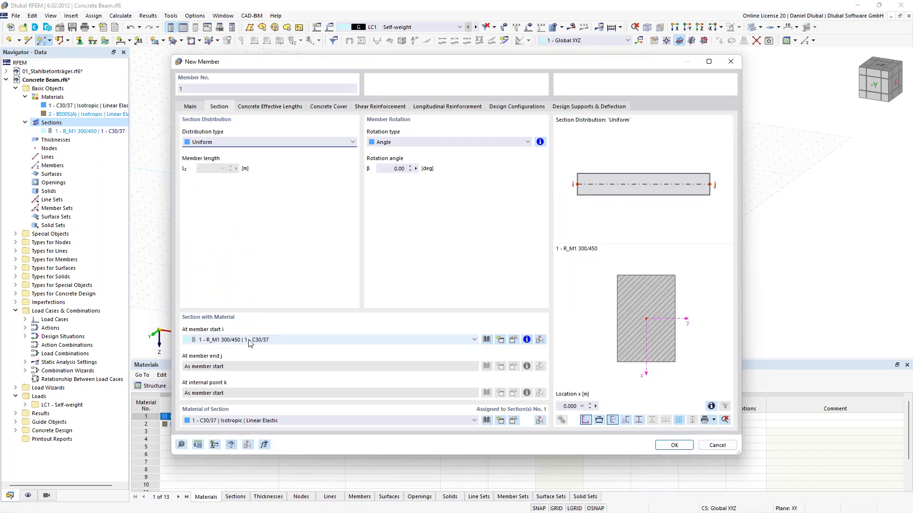
click(191, 107)
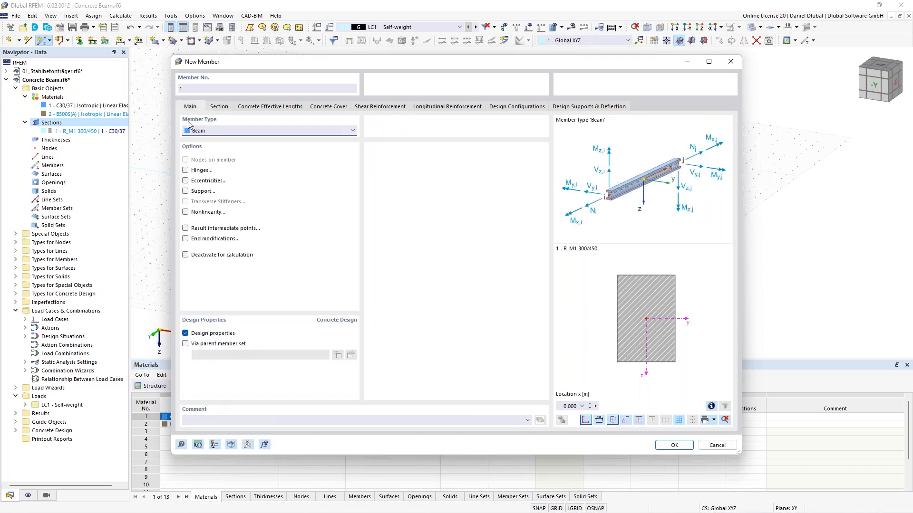
click(674, 445)
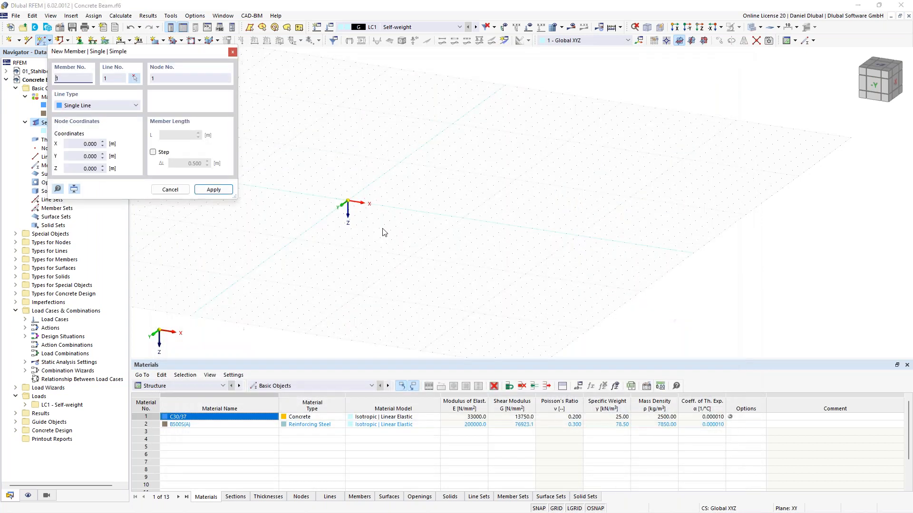
click(348, 202)
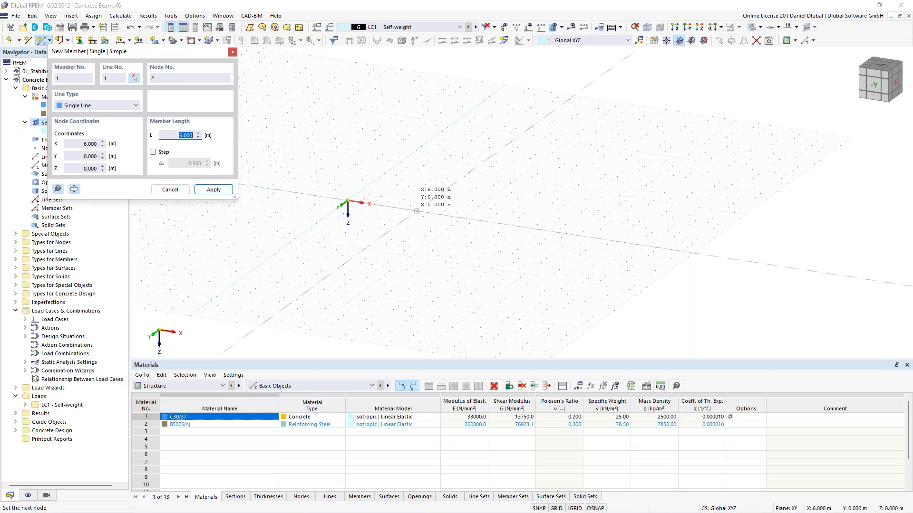
key(Return)
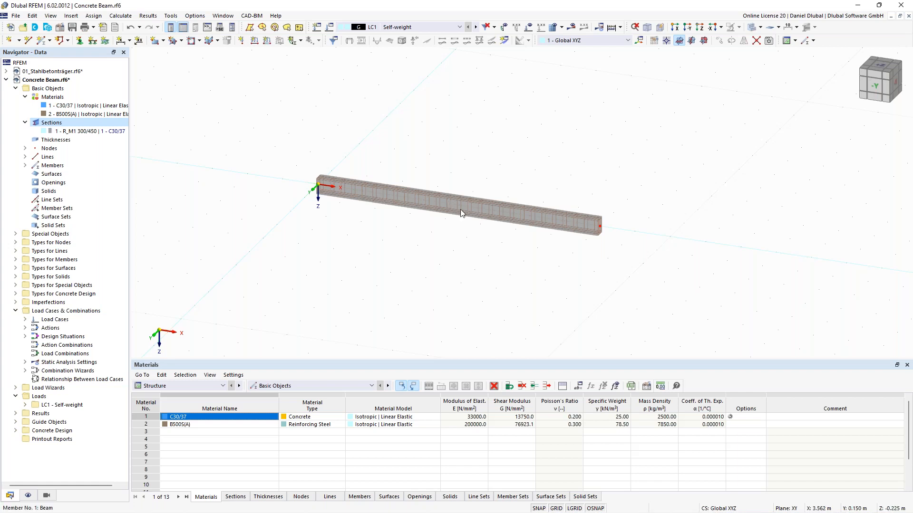
Add a node on the beam member at a distance of 6 m from its start
middle_drag(464, 158, 420, 188)
scroll(428, 171, up, 1)
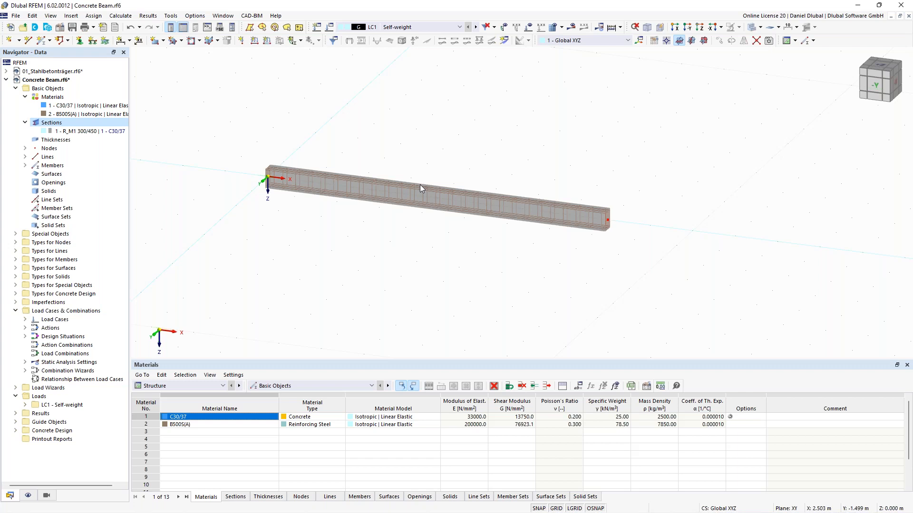
double_click(306, 181)
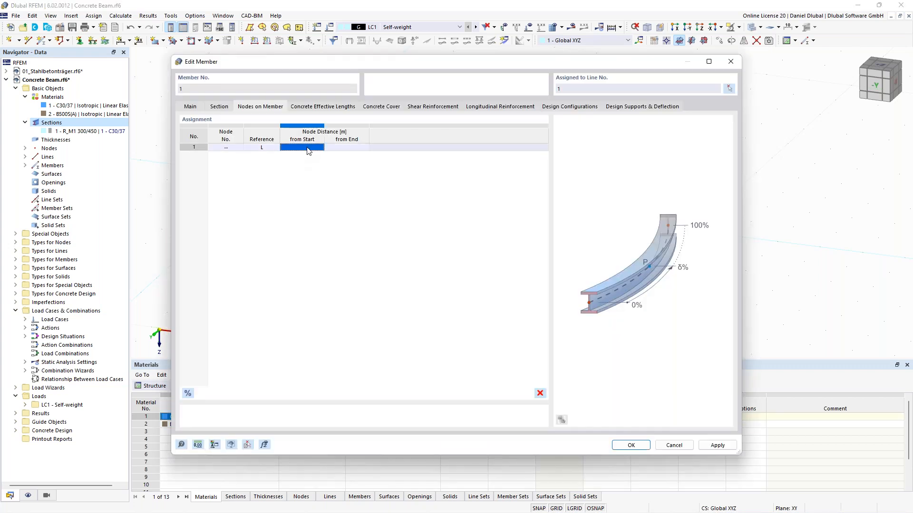
text(6)
click(352, 152)
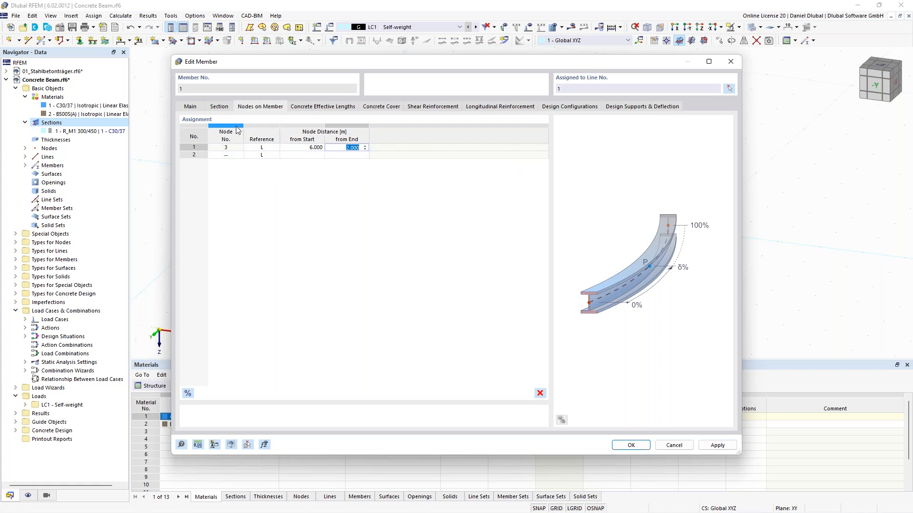
click(634, 446)
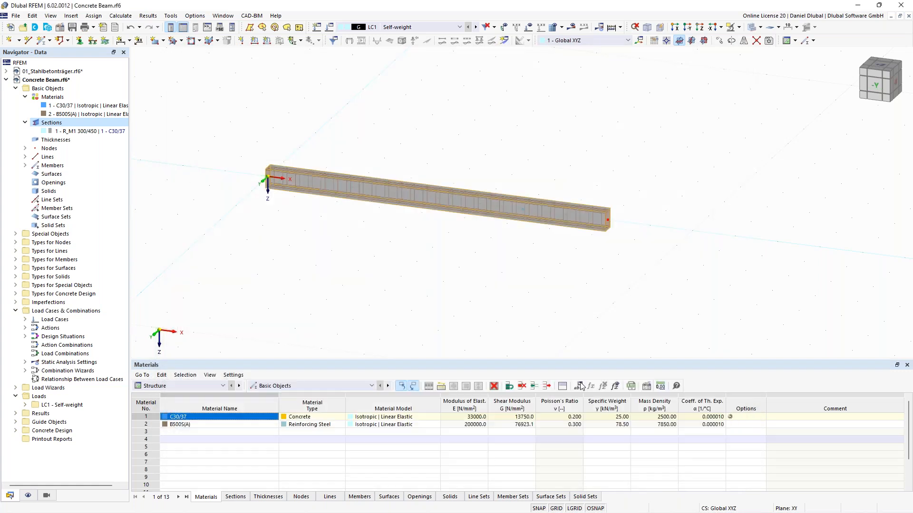
Examine the on-member parameters of the beam's intermediate node without changing them
double_click(521, 209)
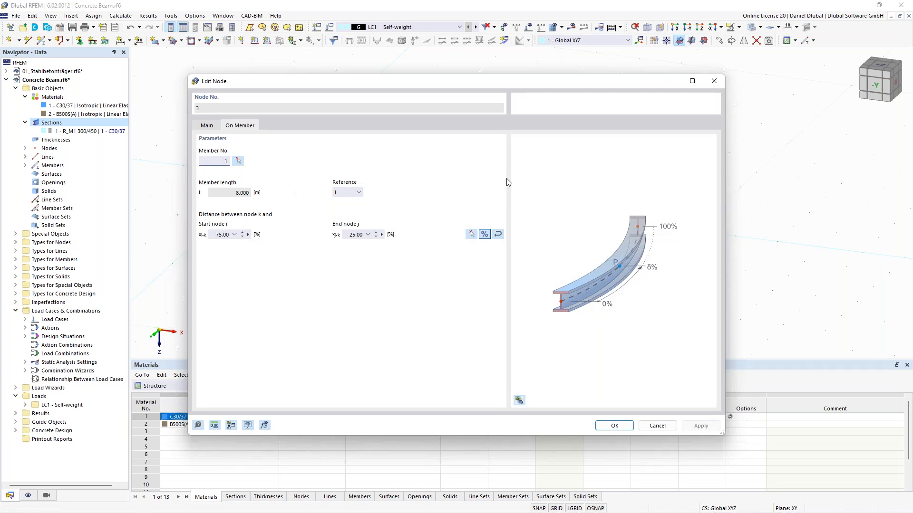
key(Escape)
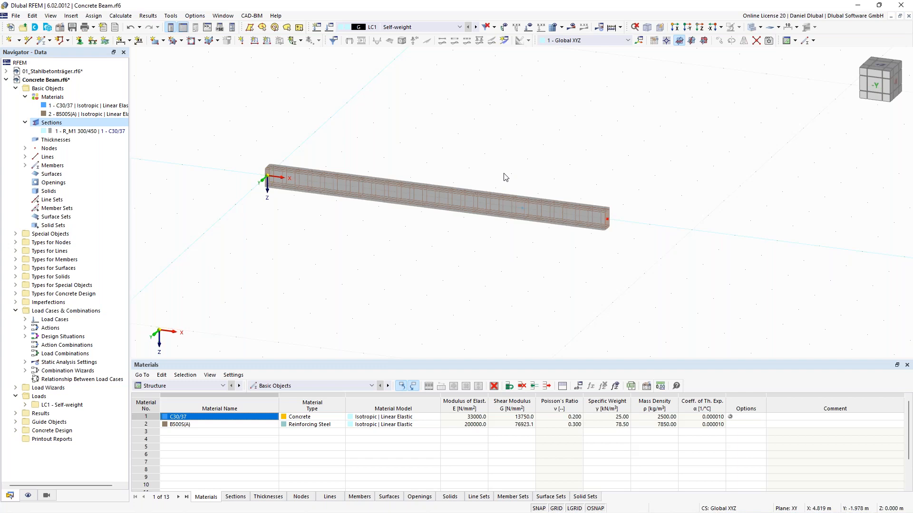
scroll(509, 154, down, 3)
scroll(499, 146, up, 3)
middle_drag(493, 143, 475, 143)
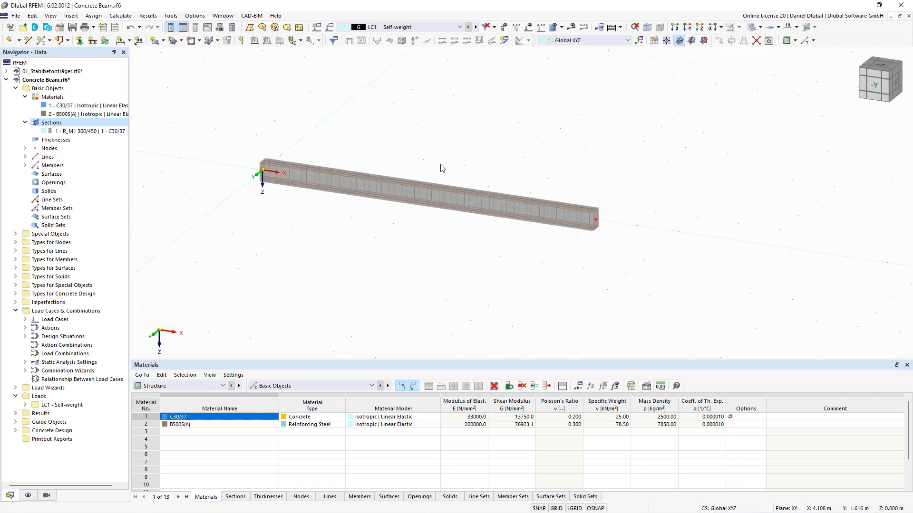
Create a nodal support type with uX, uY, uZ and φZ restrained and assign it to the beam's start node
click(80, 43)
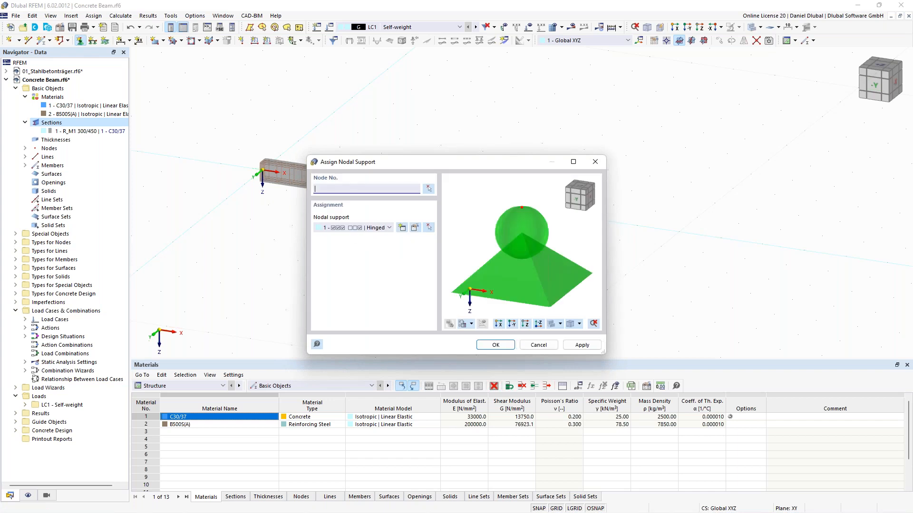
click(405, 231)
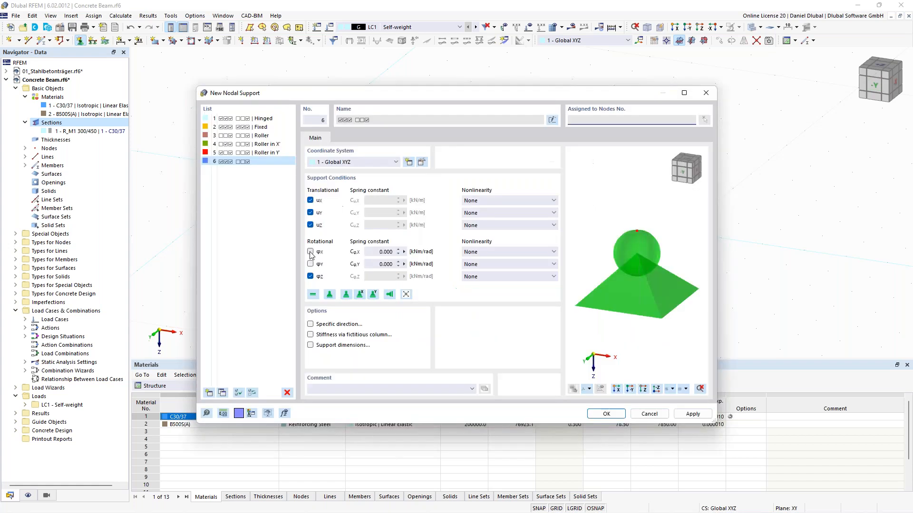
click(310, 252)
click(310, 253)
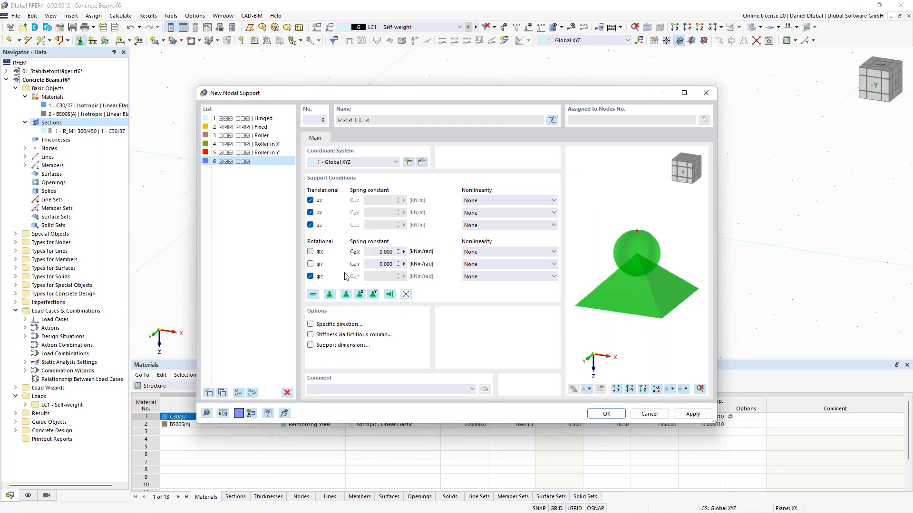
click(606, 414)
click(508, 349)
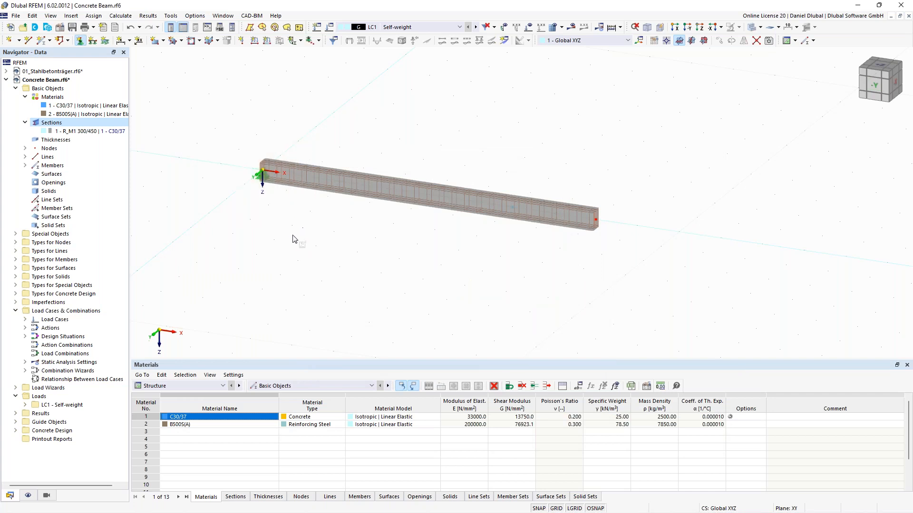
Assign the Roller in X nodal support to the intermediate node of the beam
right_click(409, 152)
click(389, 229)
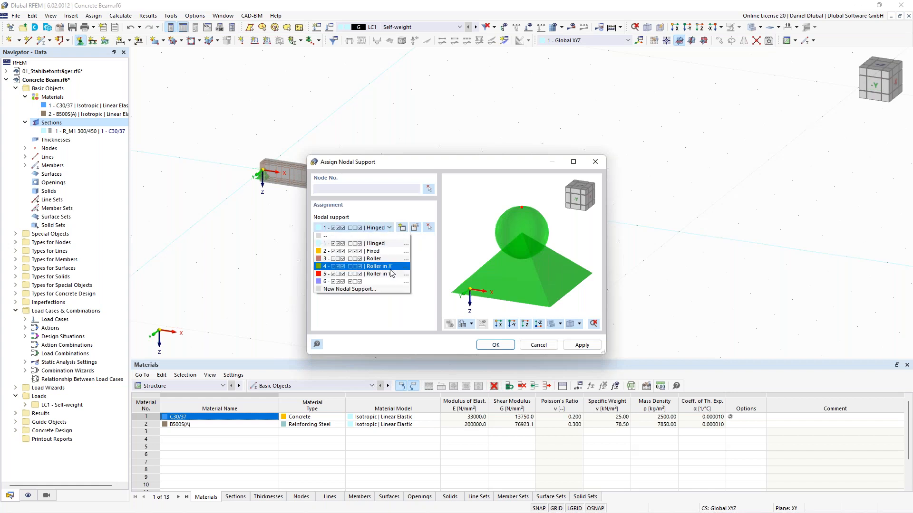
click(391, 269)
click(495, 345)
drag(481, 152, 536, 258)
key(Escape)
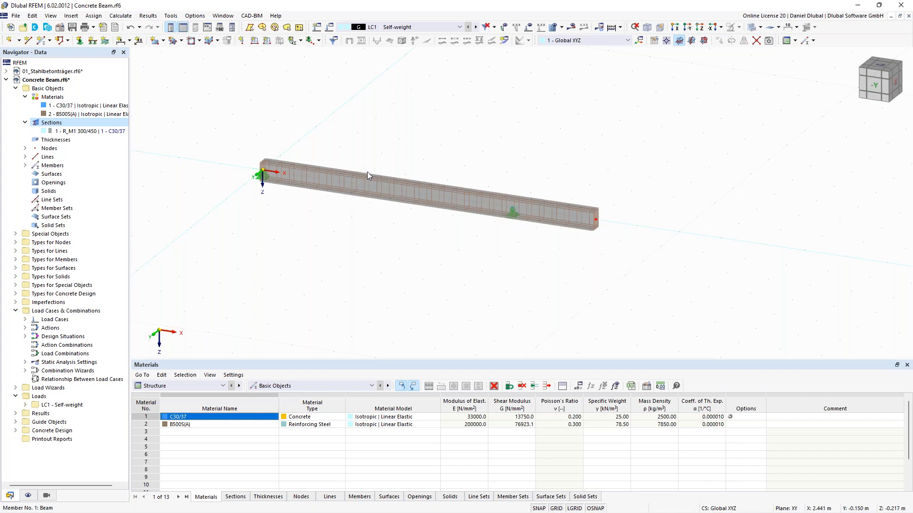
Create load case LC2 "Imposed Load - Field 1" with the action category Imposed loads - category A: domestic, residential areas
ctrl+middle_drag(367, 172, 393, 131)
scroll(393, 130, up, 1)
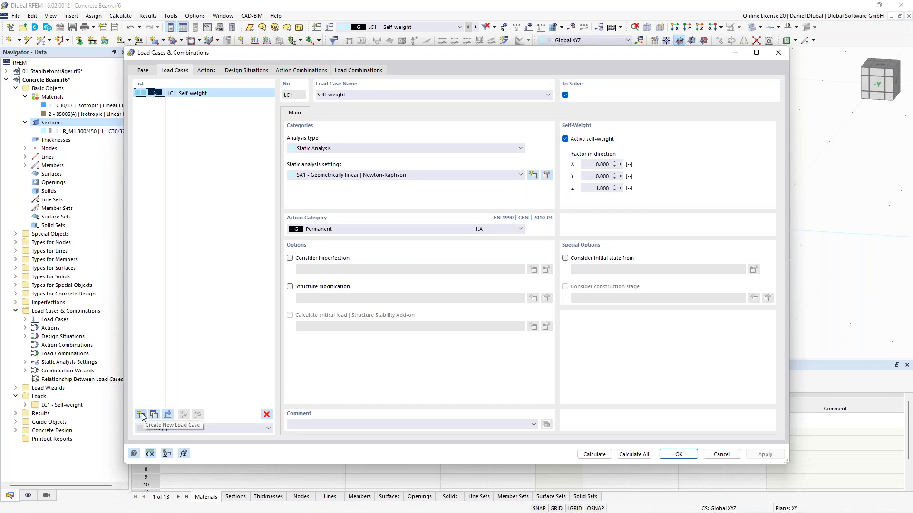
drag(392, 55, 395, 271)
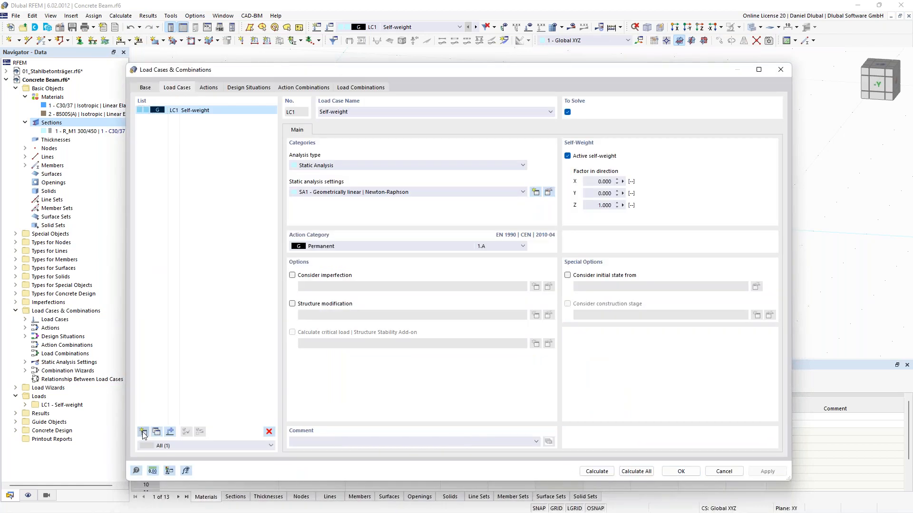
click(143, 432)
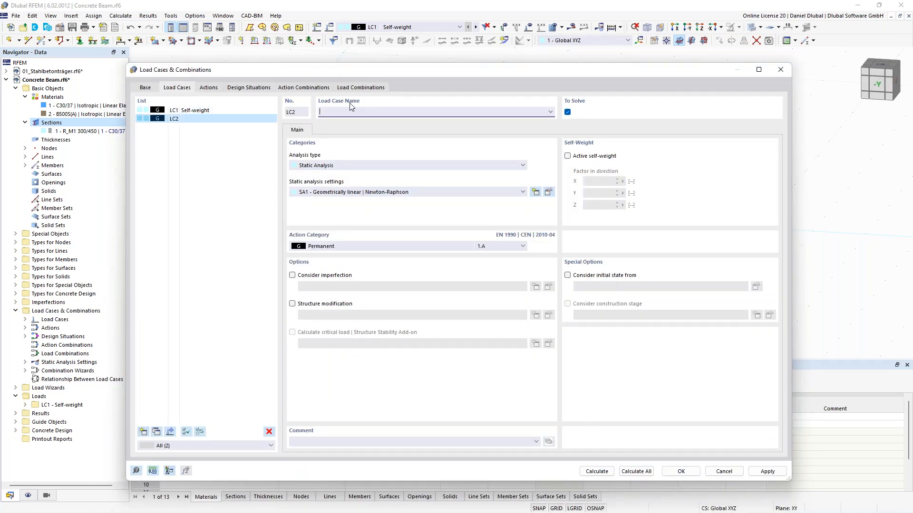
text(Imposed Load)
click(382, 246)
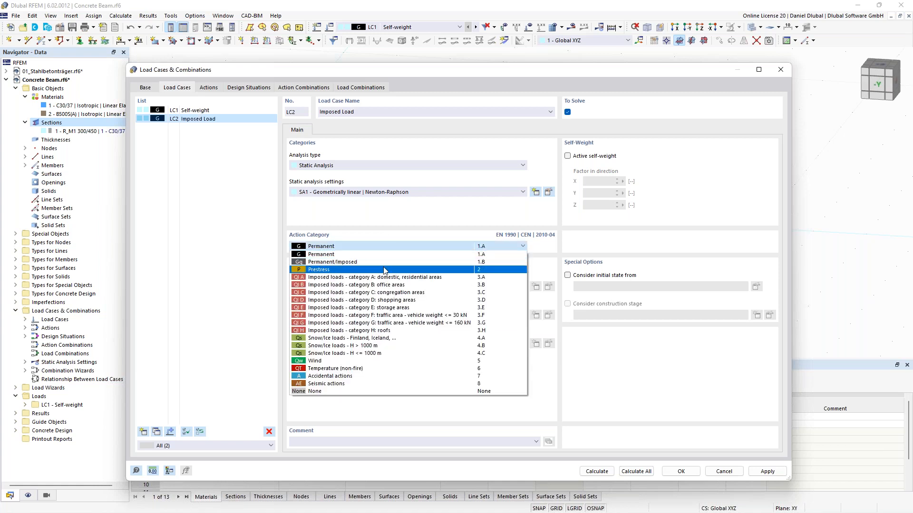
click(375, 277)
click(372, 112)
text(- Field 1)
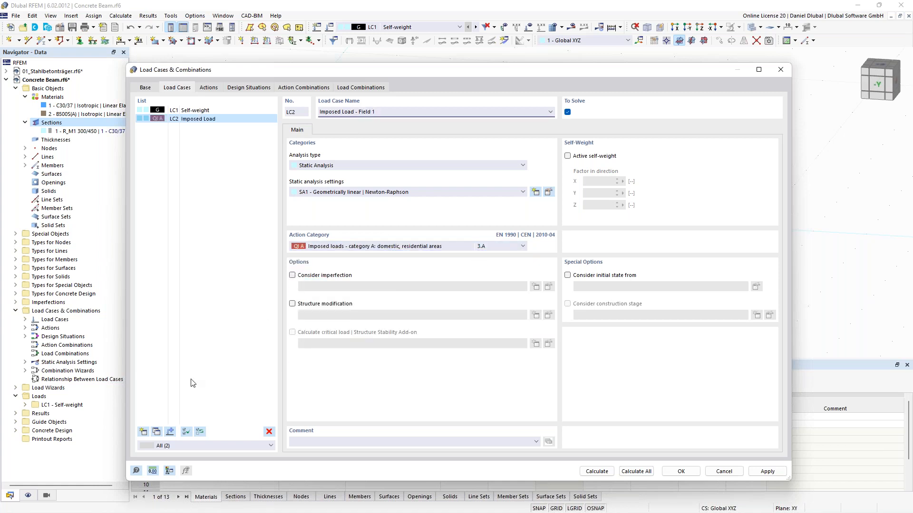
Copy the imposed load case, rename the copy LC3 "Imposed Load - Field 2", and accept the load cases
click(157, 432)
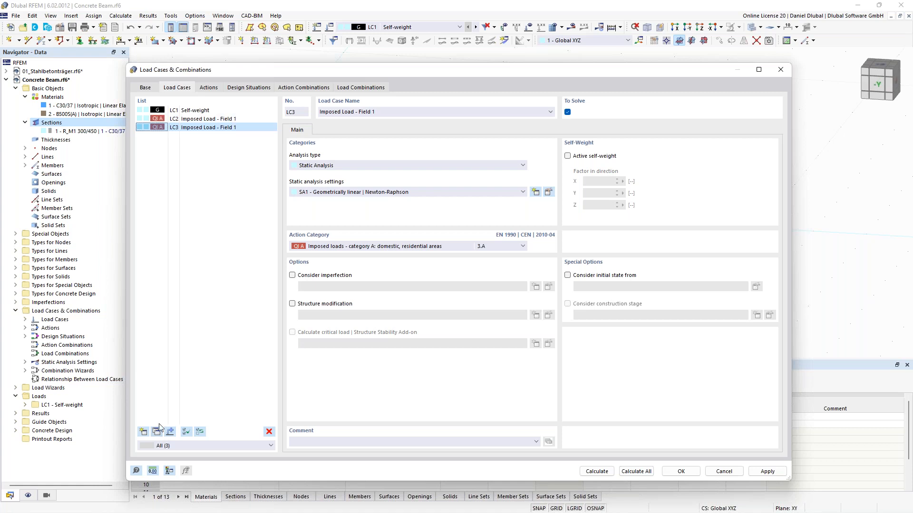
click(382, 113)
key(BackSpace)
text(2)
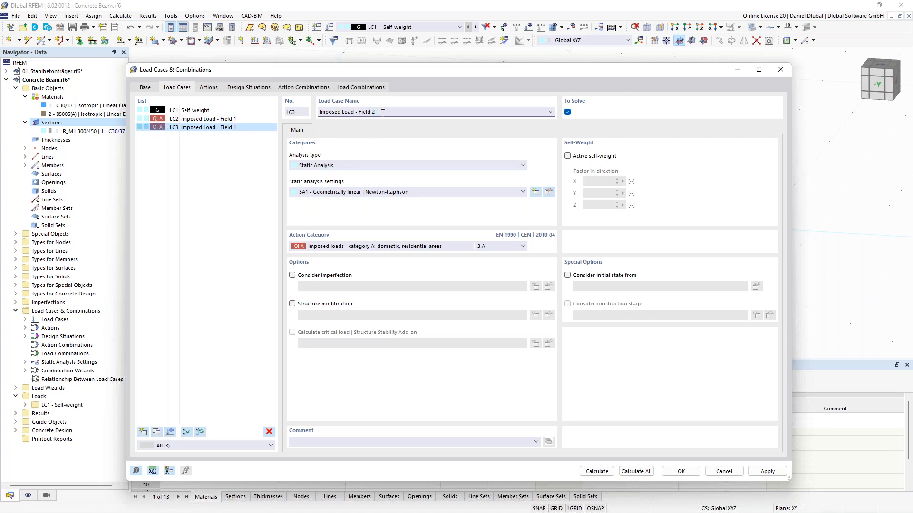
click(211, 110)
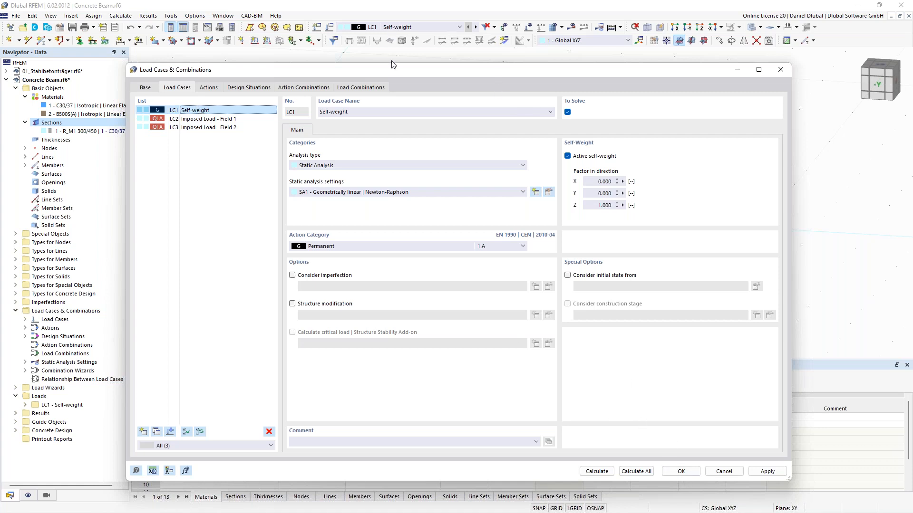
click(681, 472)
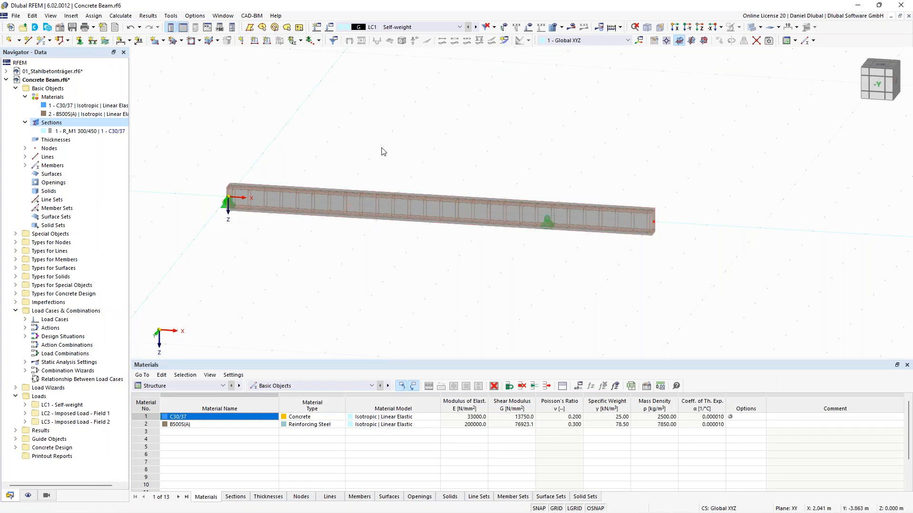
Apply a uniform member load of 10 kN/m in the global Z direction to the beam in LC1 - Self-weight
scroll(403, 148, down, 1)
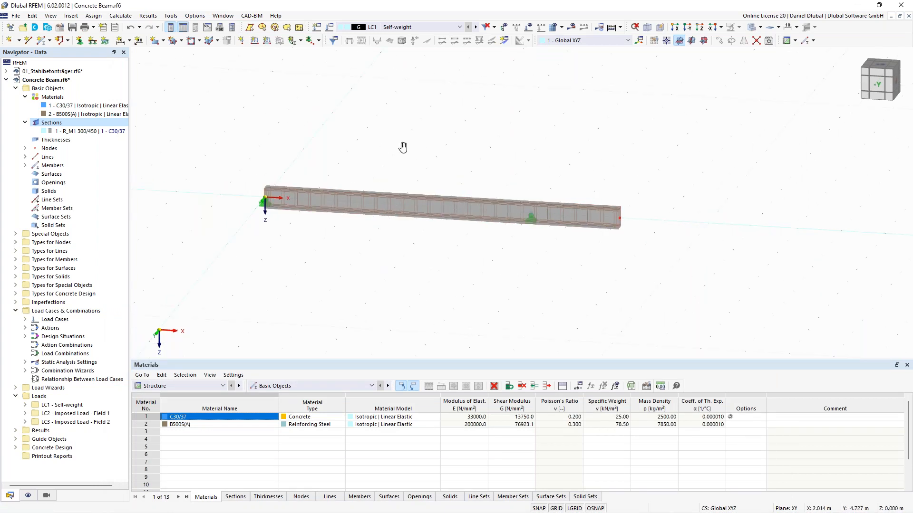
middle_drag(403, 147, 433, 141)
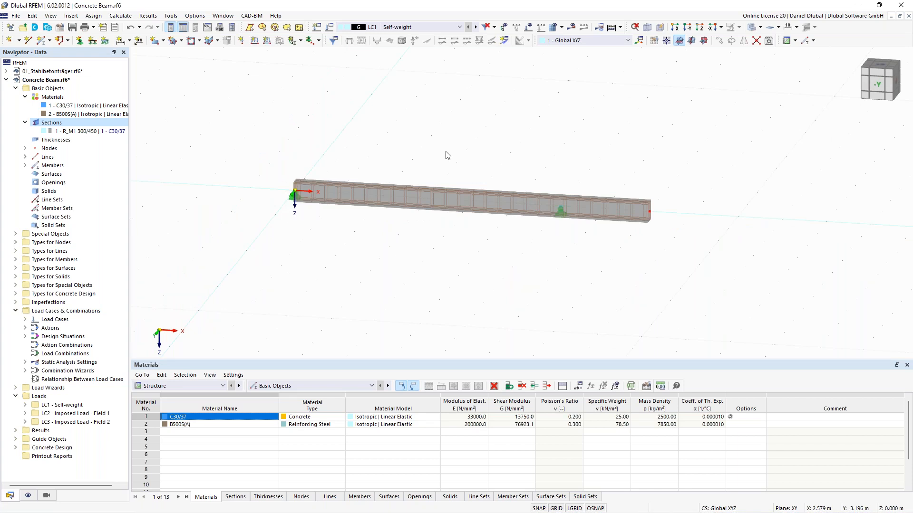
click(268, 42)
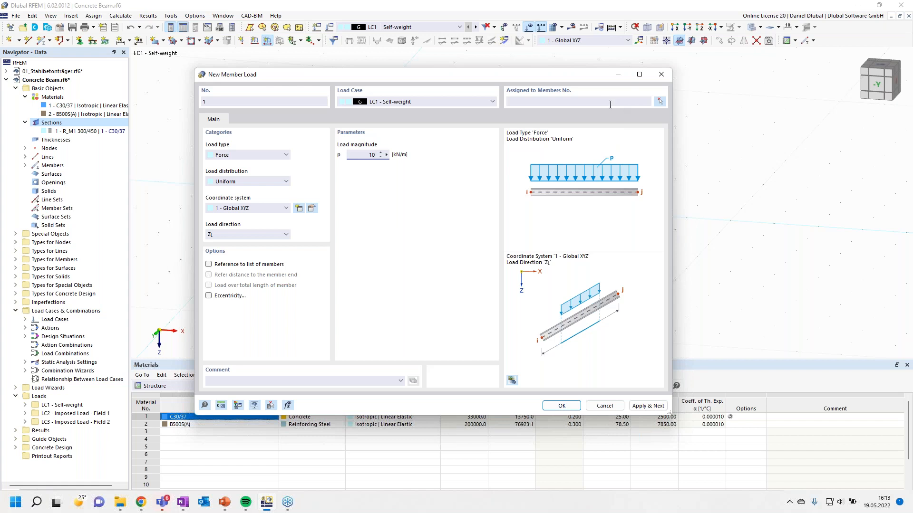
click(661, 104)
click(447, 202)
click(153, 139)
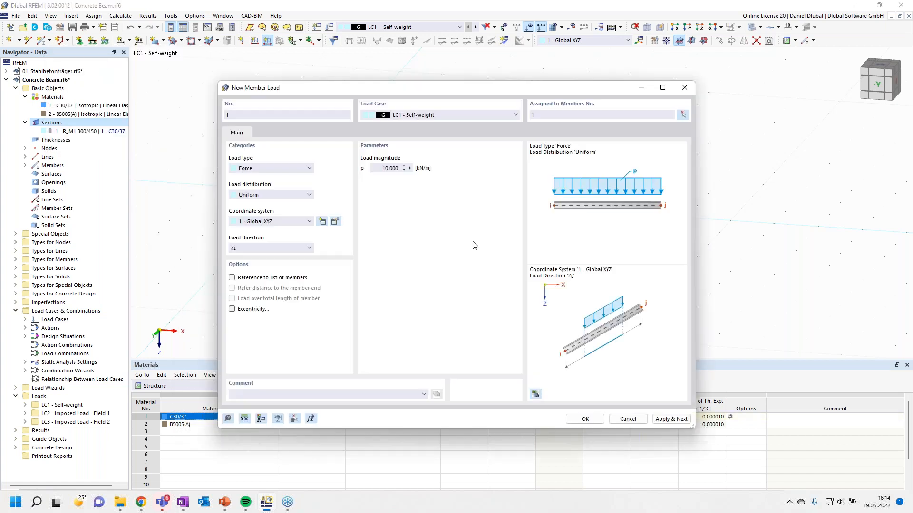
click(667, 421)
Define a trapezoidal member load in LC2 - Imposed Load - Field 1 with p1 and p2 of 20 kN/m
click(438, 115)
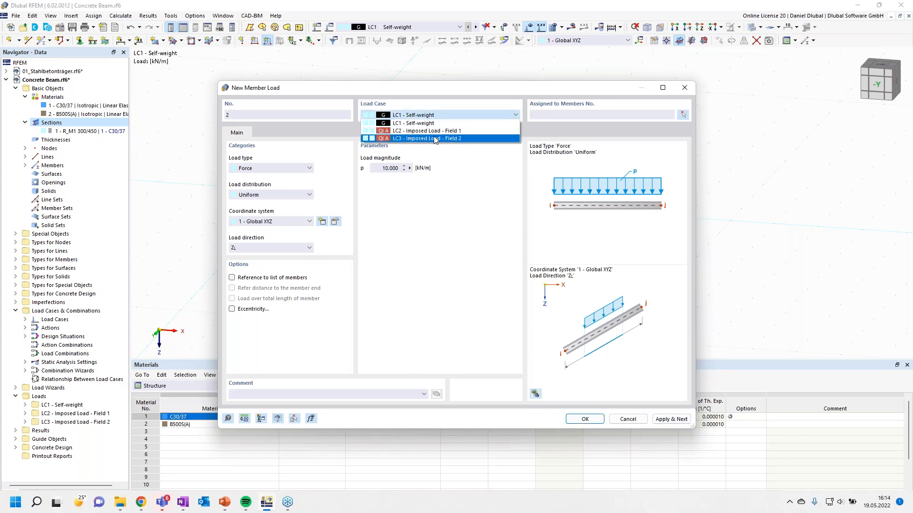
click(437, 131)
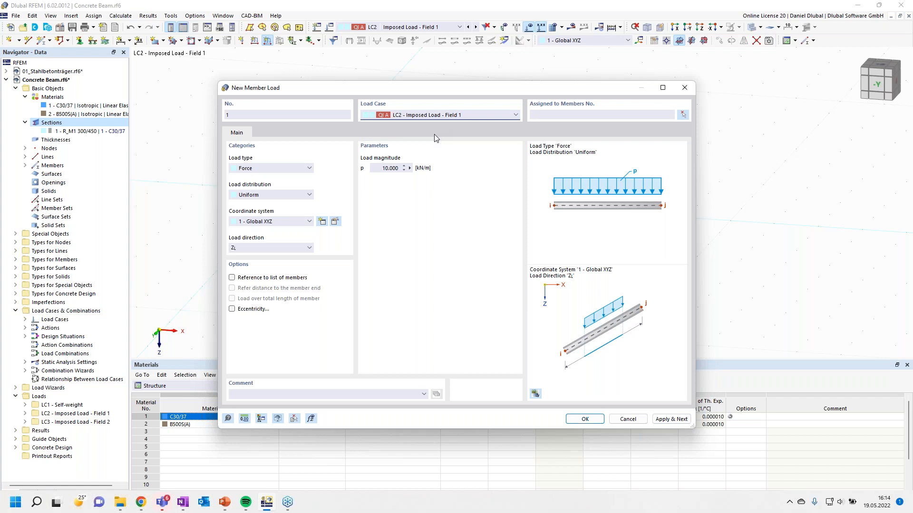
click(281, 195)
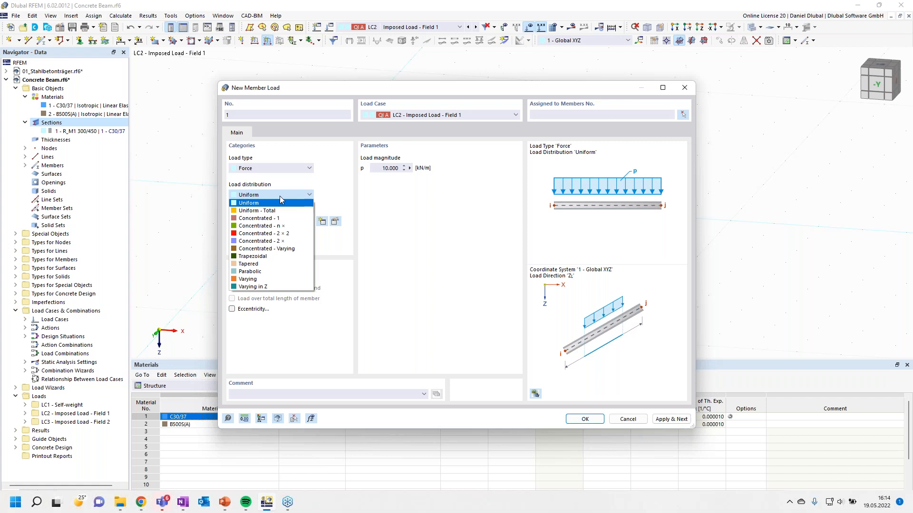
click(275, 257)
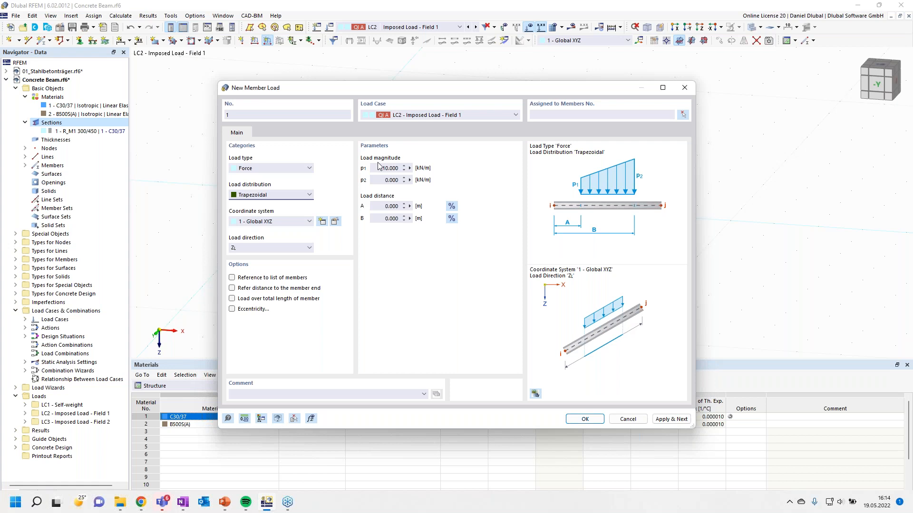
click(380, 167)
text(20)
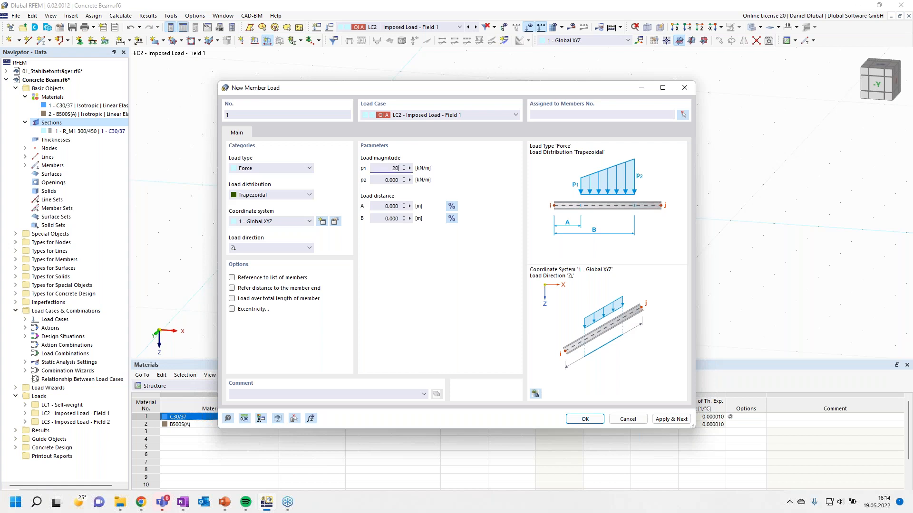
key(Tab)
text(20)
Set the trapezoidal load's end distance B to 6 m and apply the load to the beam
click(383, 219)
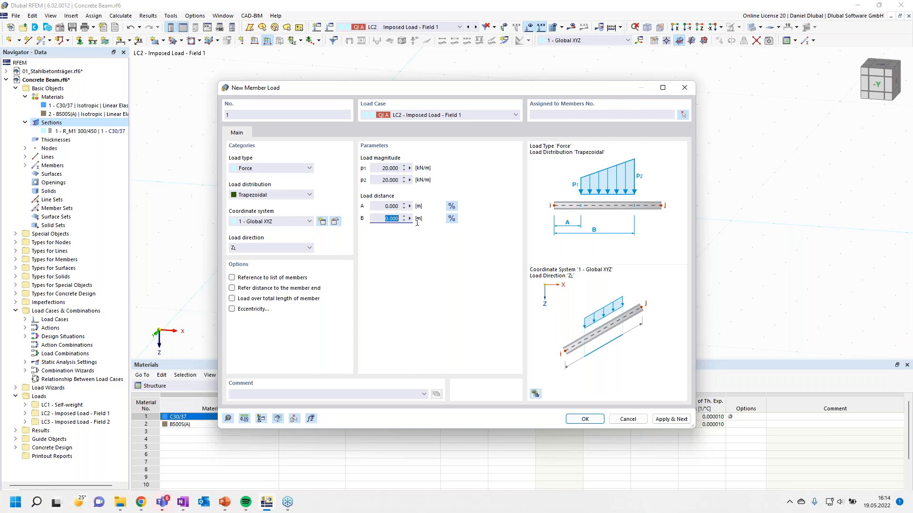
text(6)
click(684, 118)
click(547, 202)
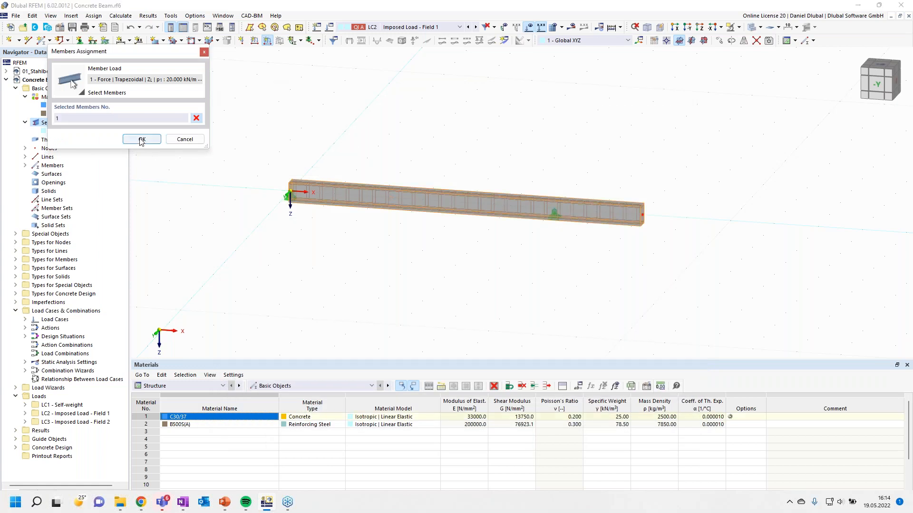
click(136, 138)
click(671, 418)
Add a 20 kN/m trapezoidal member load in LC3 - Imposed Load - Field 2 from the intermediate support to the beam's free end
click(478, 114)
click(470, 139)
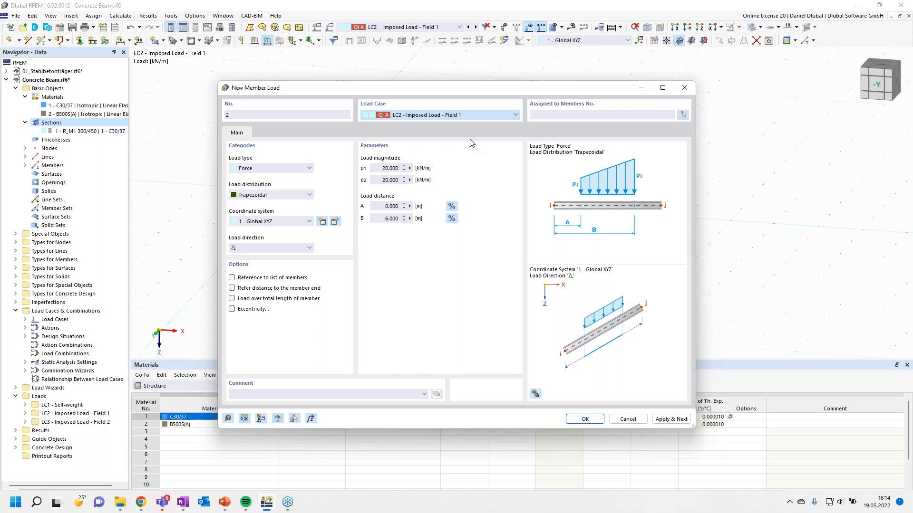
click(584, 417)
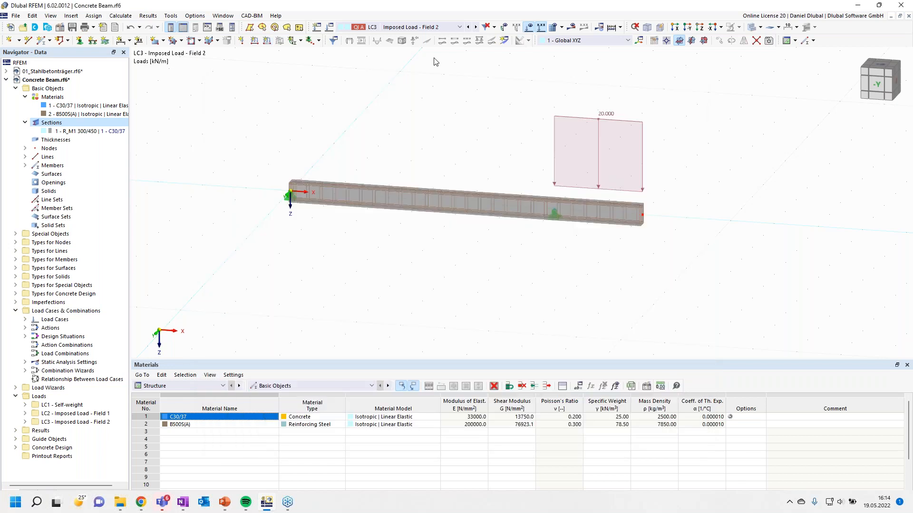
Check the displayed member loads of load cases LC2 and LC1 on the beam
click(468, 28)
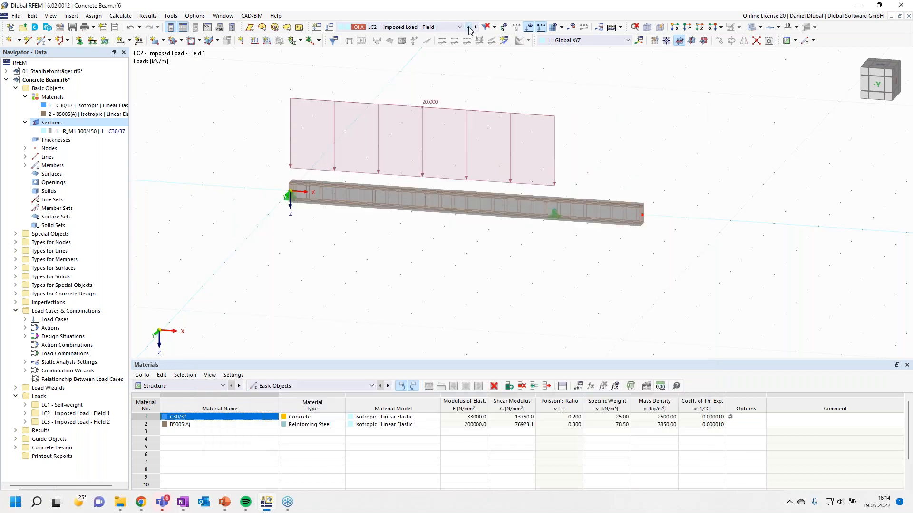
click(468, 28)
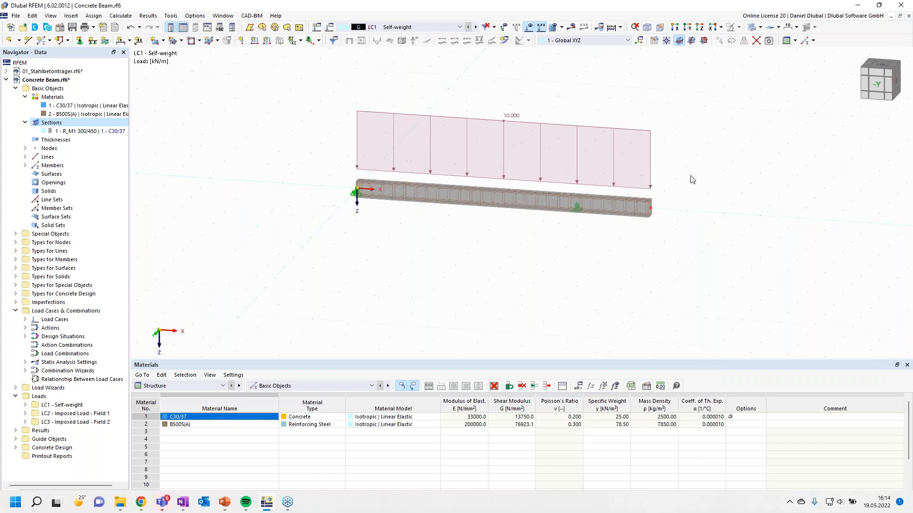
ctrl+middle_drag(691, 180, 665, 197)
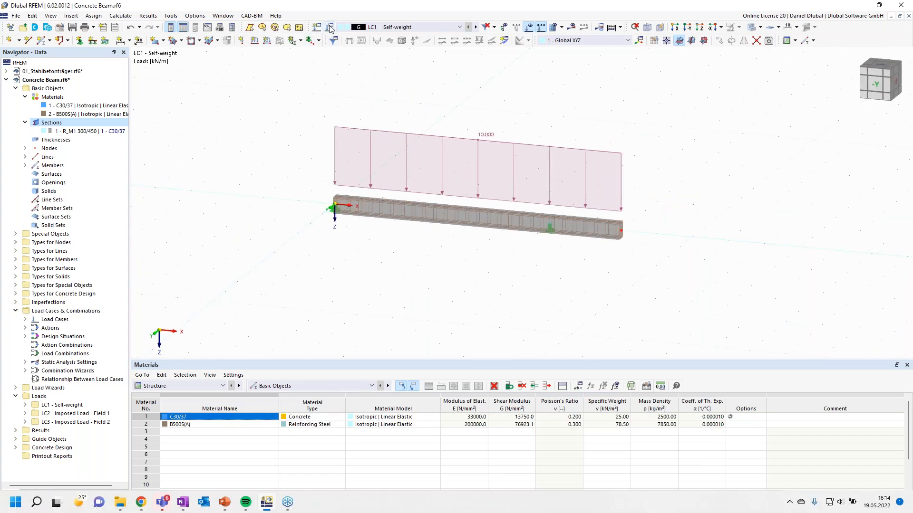
Review the combination base settings, the load cases, and the Permanent and Imposed loads actions
click(331, 29)
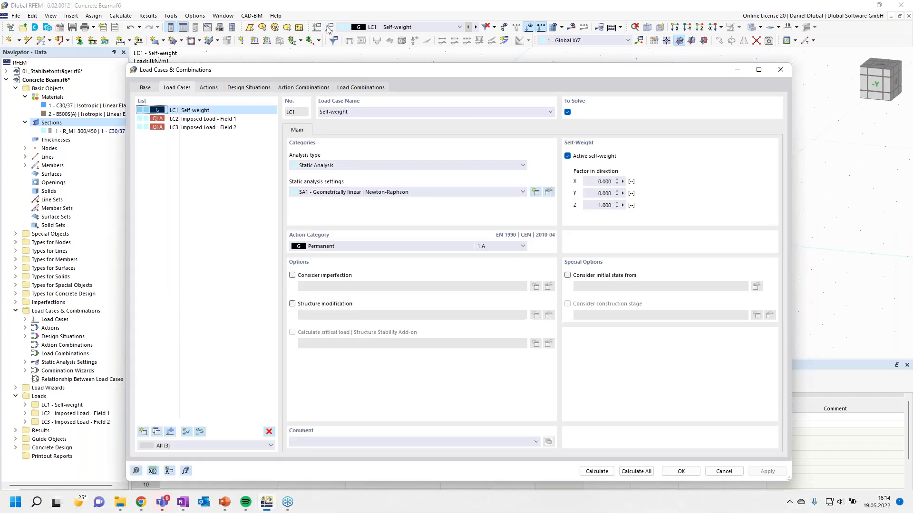
click(151, 89)
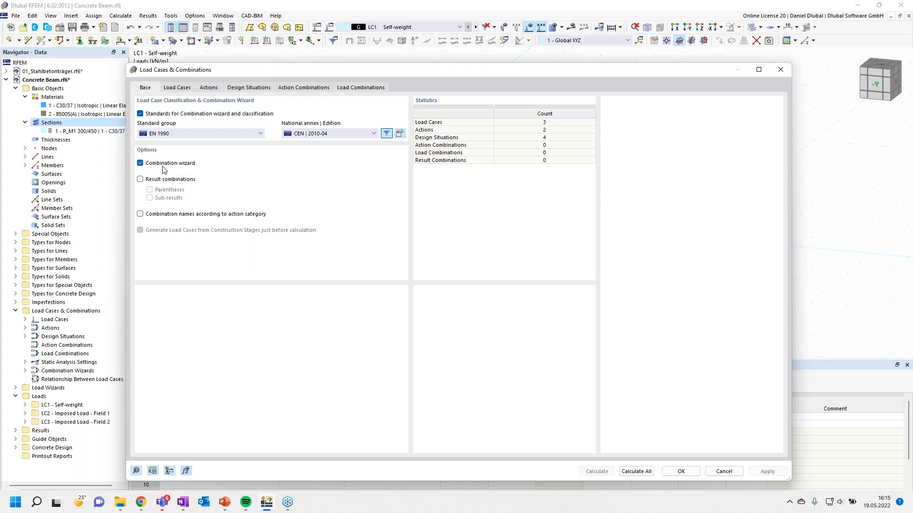
click(186, 91)
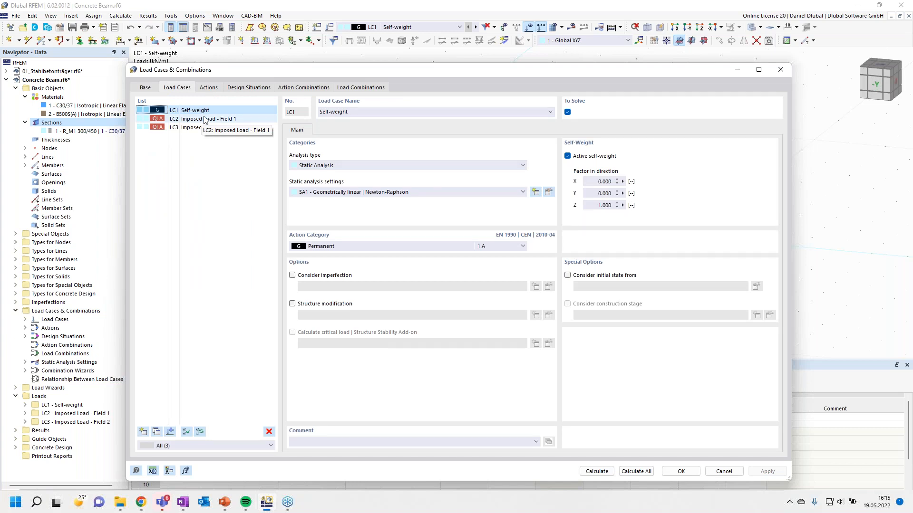
click(212, 91)
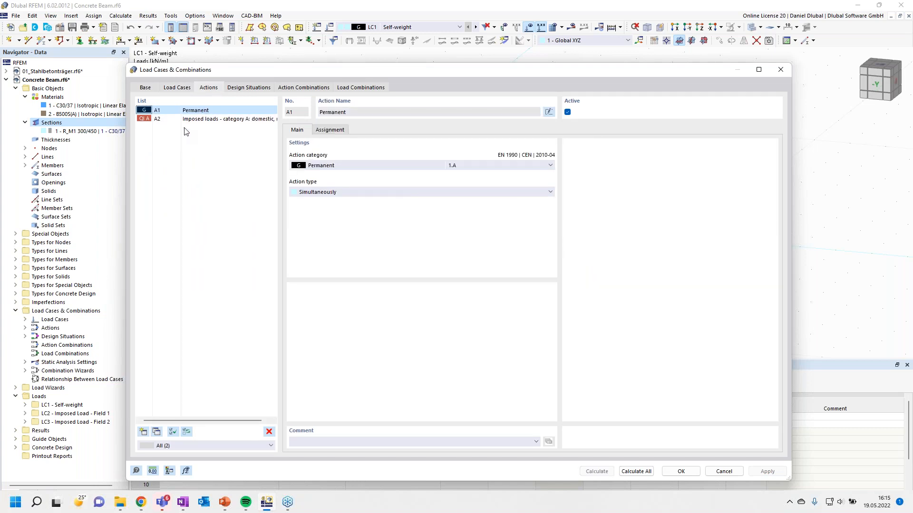
click(214, 121)
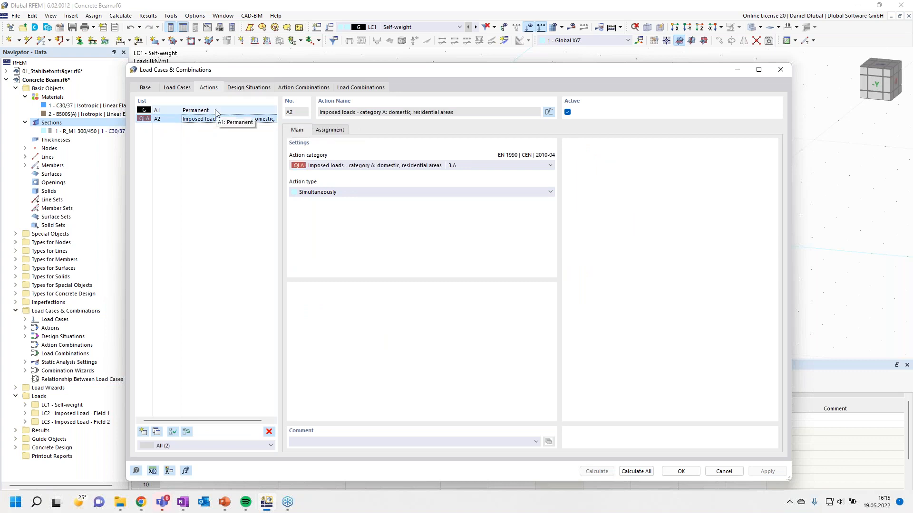
click(215, 112)
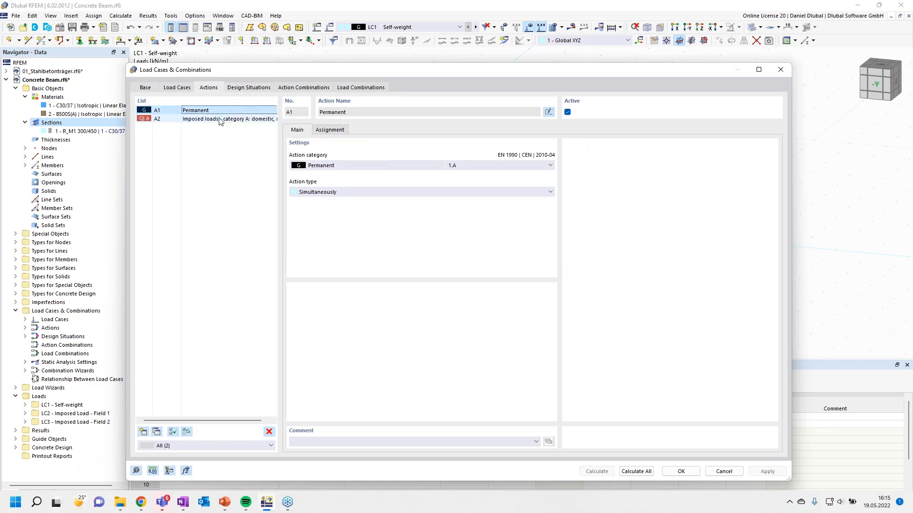
click(220, 120)
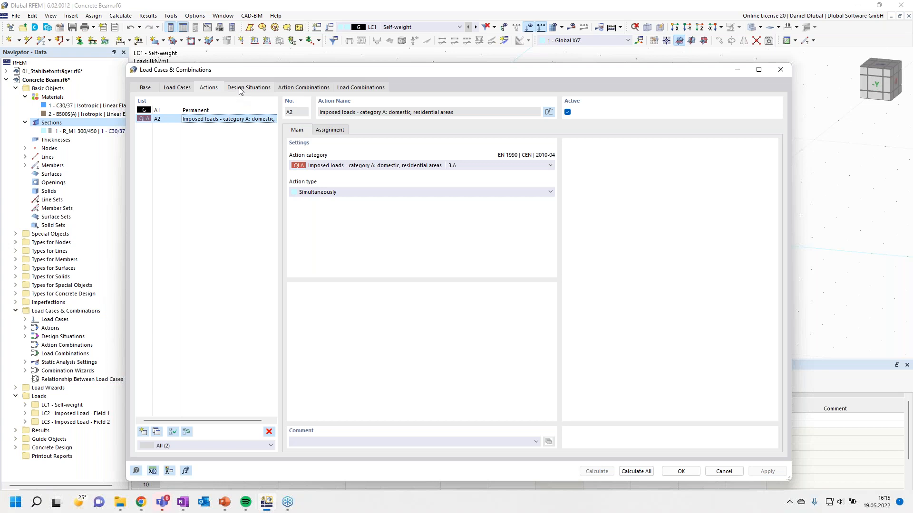
View the combination rule information for the ULS (STR/GEO) - Permanent and transient - Eq. 6.10 design situation
click(260, 90)
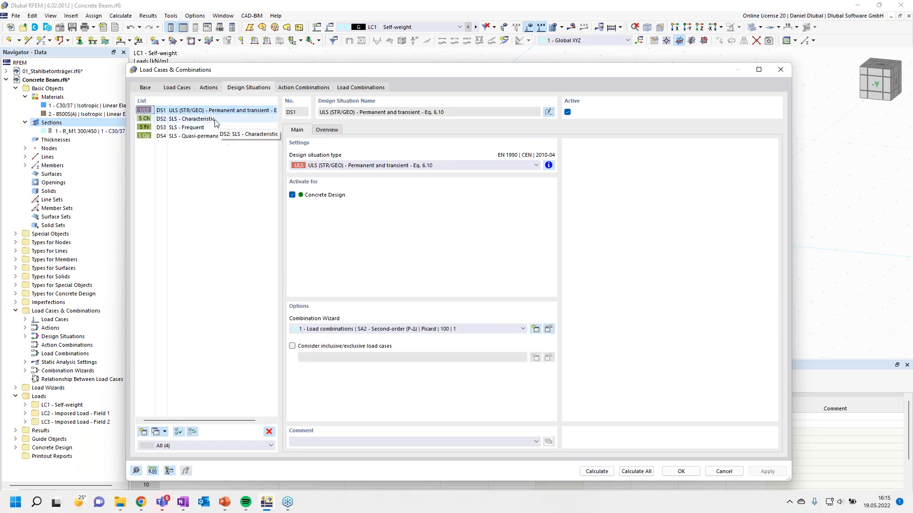
click(549, 165)
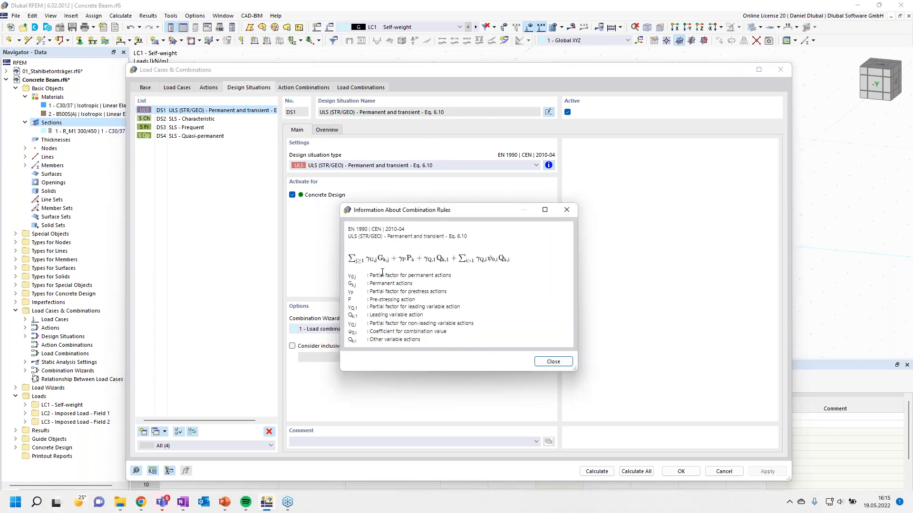
click(566, 211)
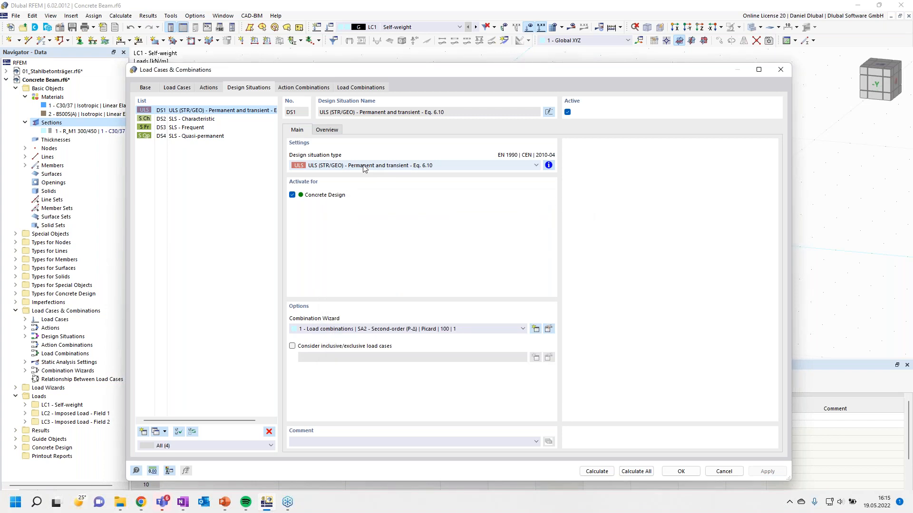
Delete the SLS - Characteristic and SLS - Frequent design situations, DS2 and DS3
click(192, 119)
ctrl+click(195, 128)
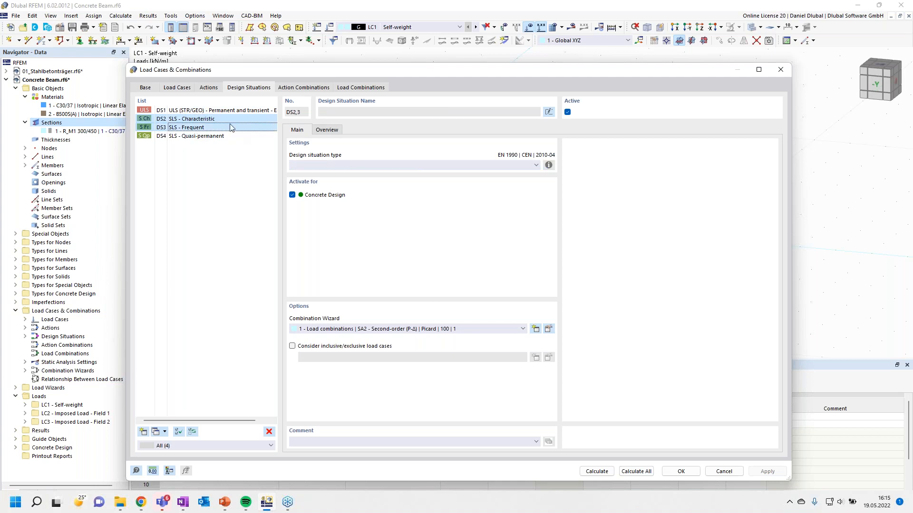
click(268, 432)
click(466, 294)
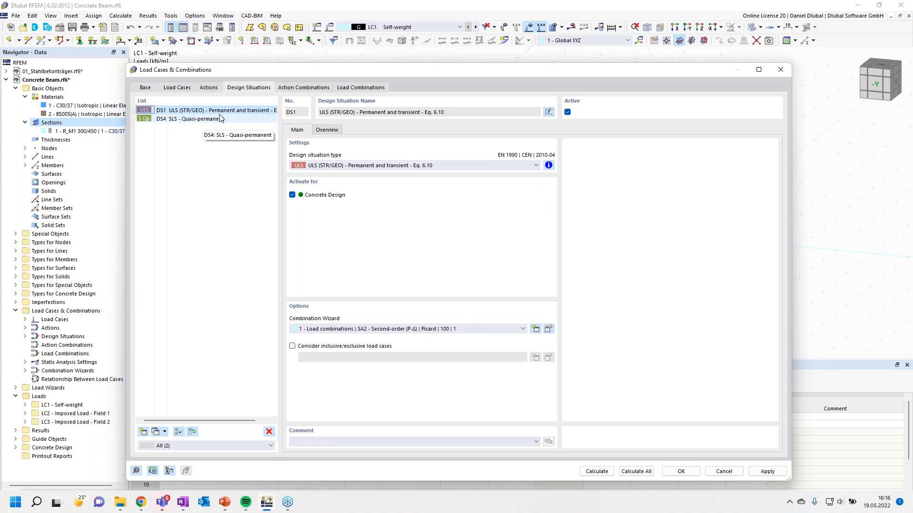
Generate the action and load combinations, go through them up to CO4, and accept the combination settings
click(294, 87)
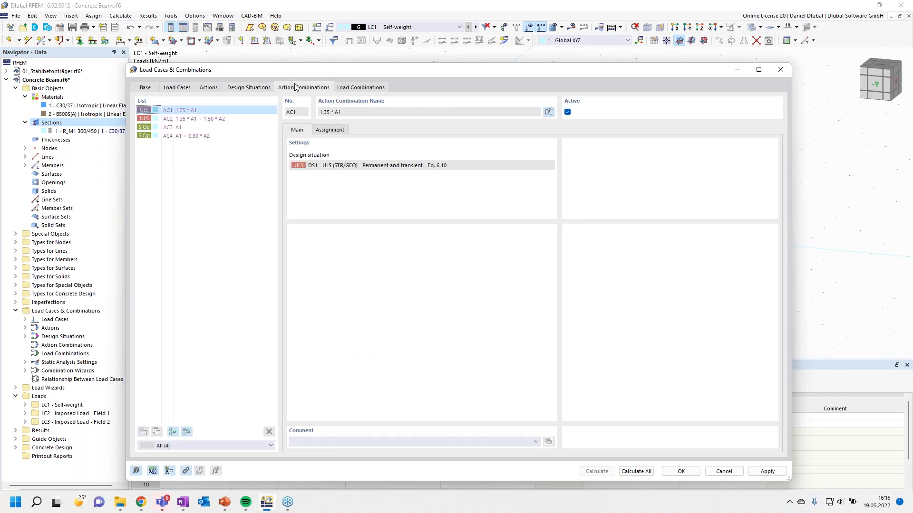
click(222, 119)
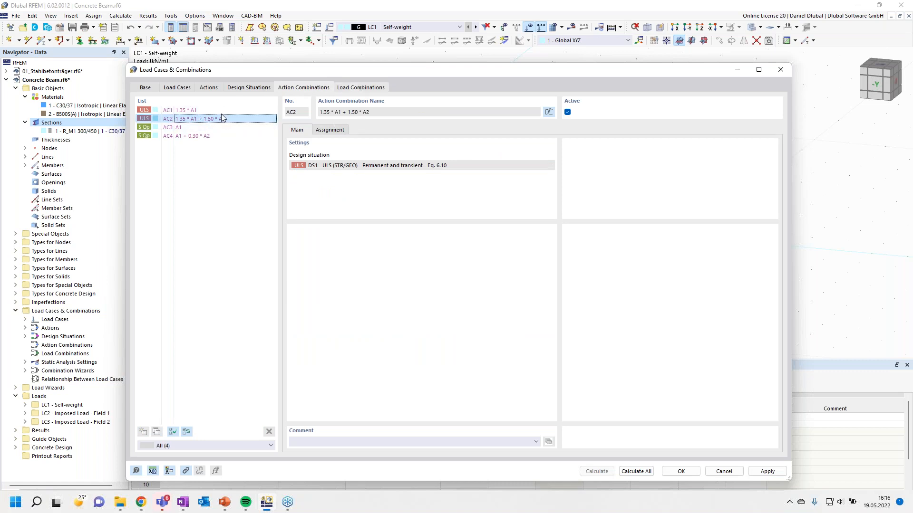
click(360, 87)
click(189, 120)
click(189, 128)
click(191, 137)
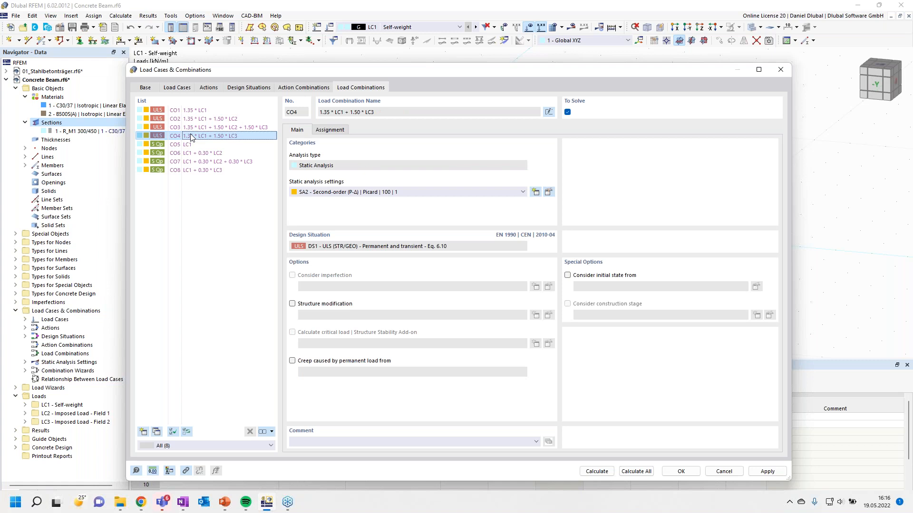
click(681, 471)
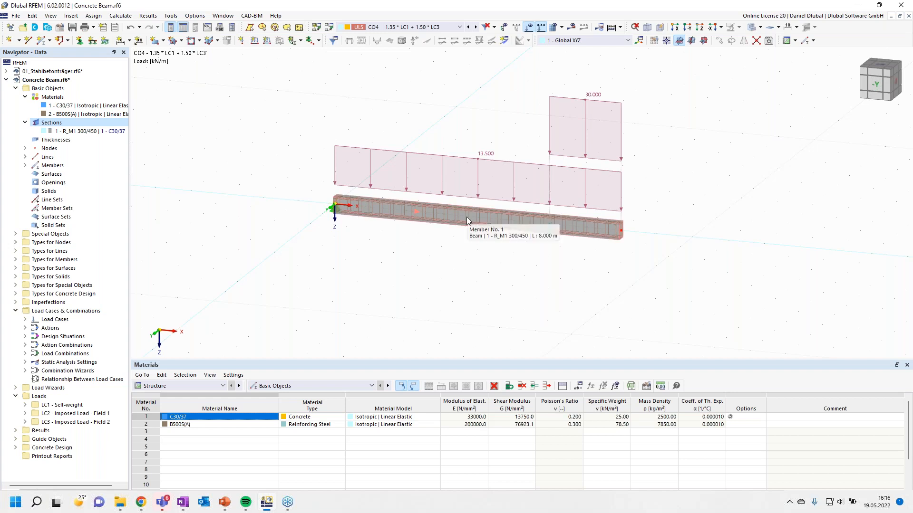
Open the beam member for editing and toggle its concrete design properties off and on again
double_click(466, 220)
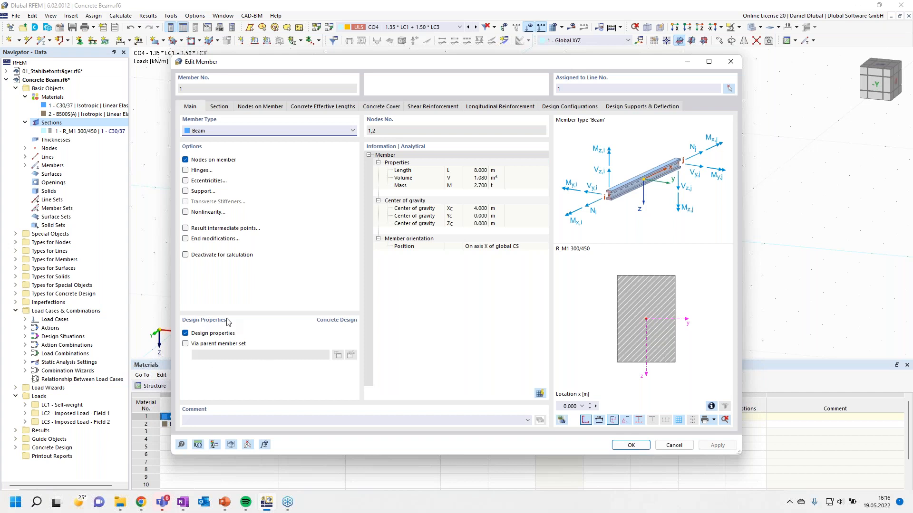
click(185, 334)
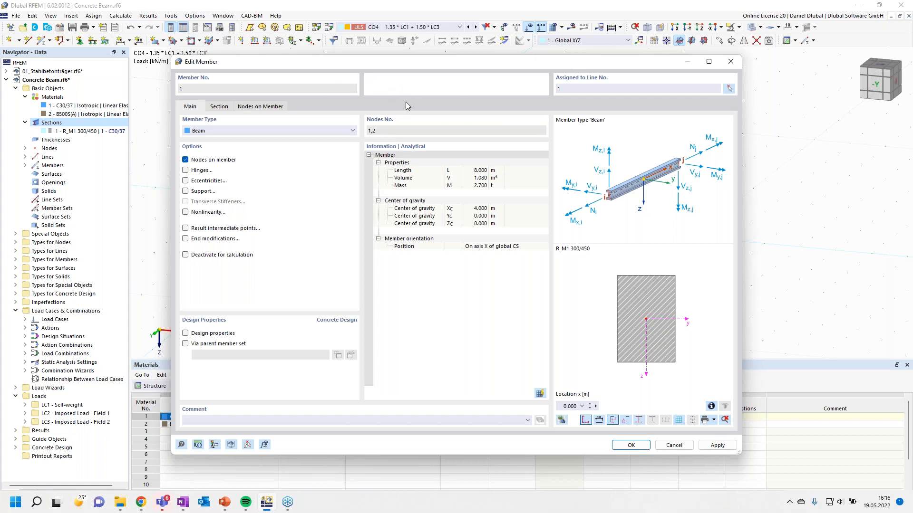
click(186, 333)
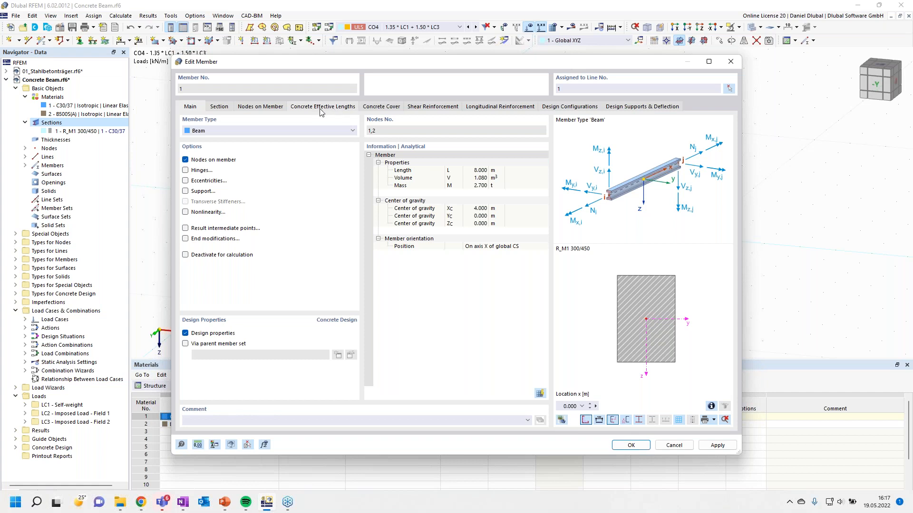
drag(383, 66, 386, 89)
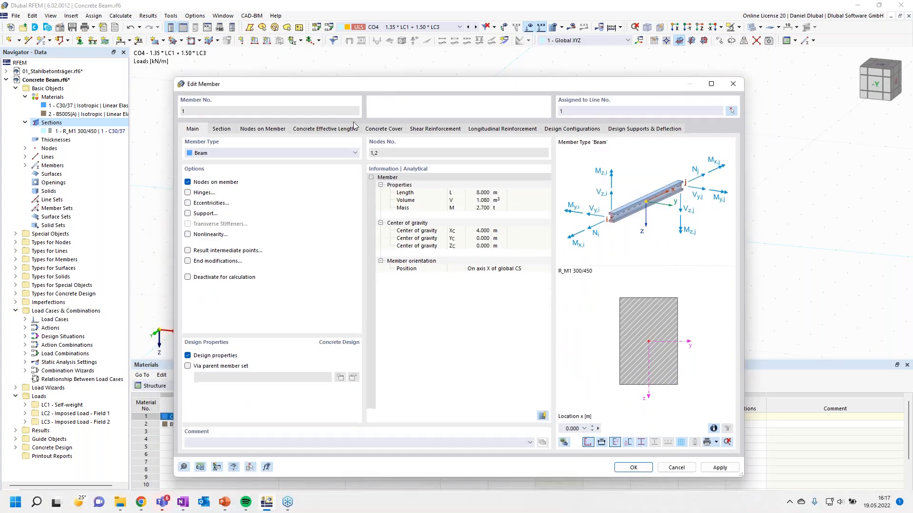
Edit the concrete durability for the beam's cover and choose carbonation exposure class XC1 - Dry or permanently wet
click(385, 129)
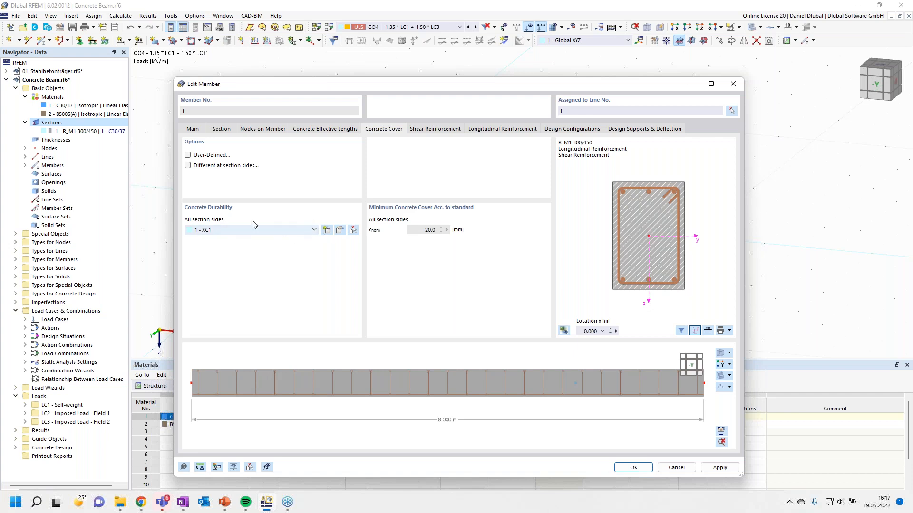
click(188, 155)
click(189, 156)
click(340, 231)
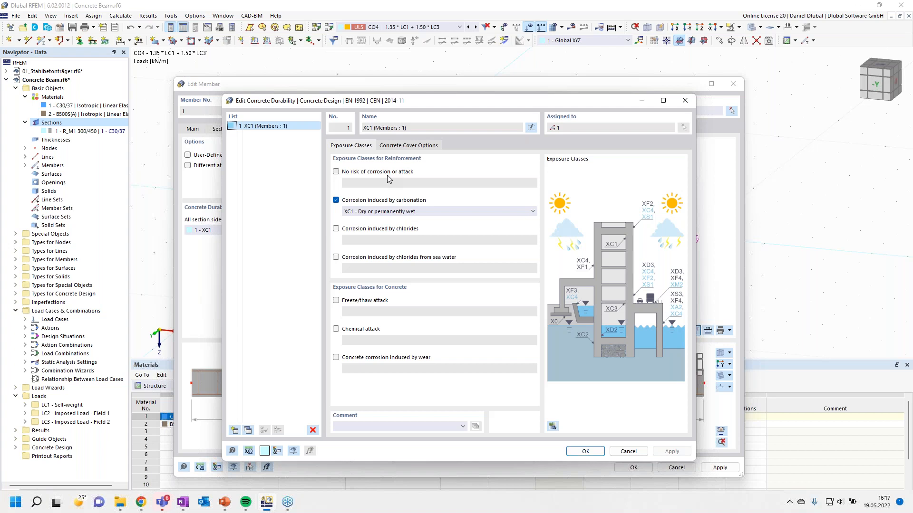
click(360, 215)
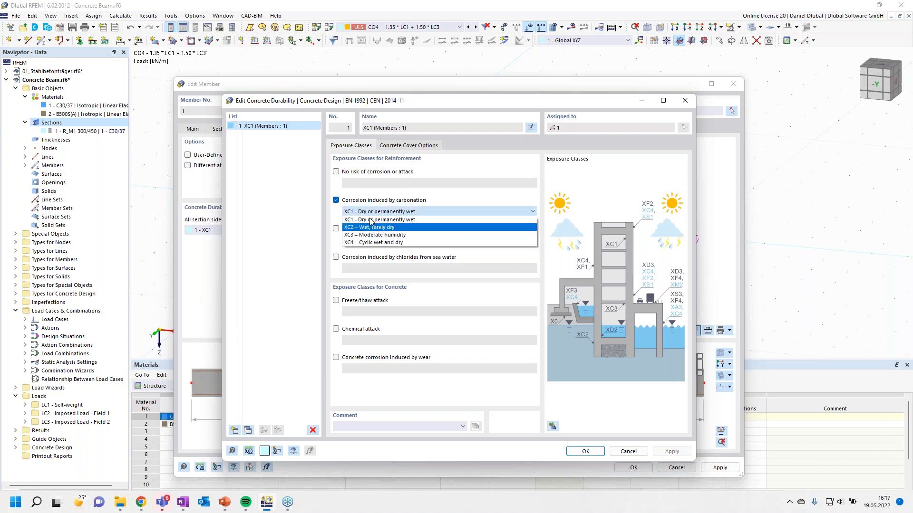
click(371, 220)
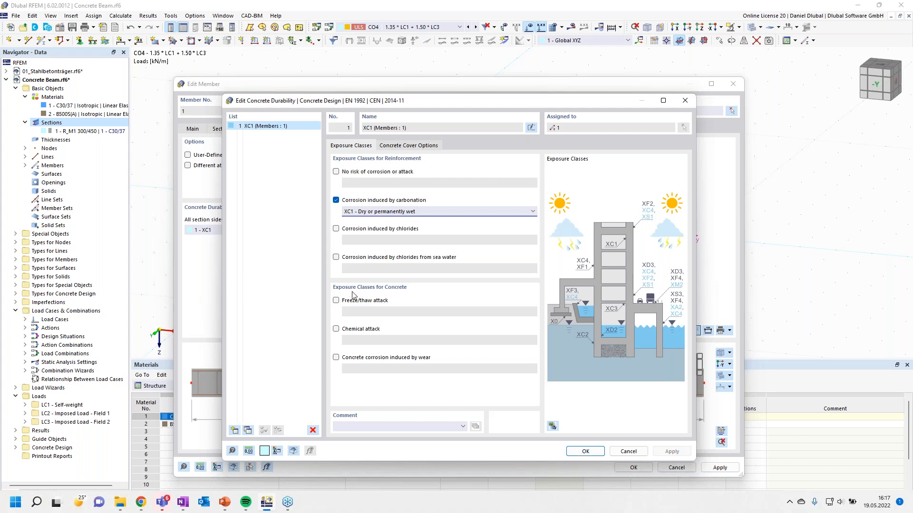
Try freeze/thaw exposure class XF3 - High water saturation, without de-icing agents, and deactivate freeze/thaw attack again
click(334, 302)
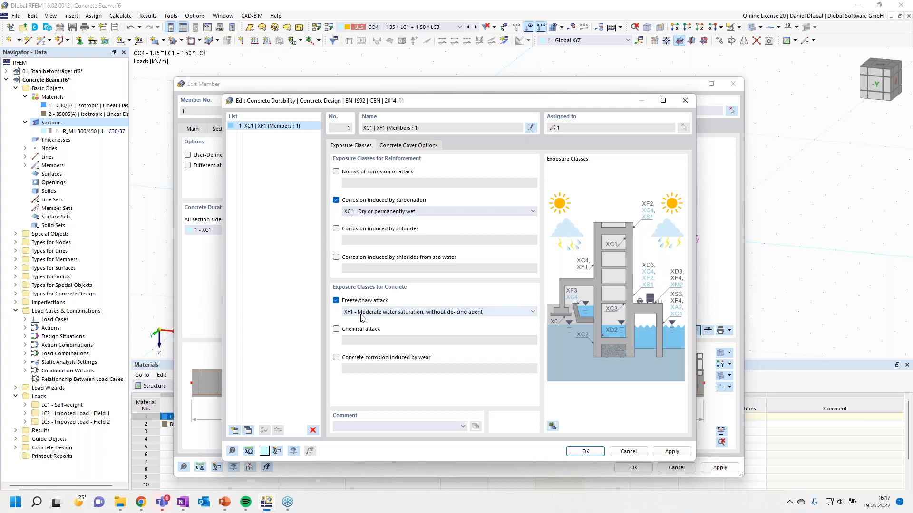
click(360, 315)
click(371, 339)
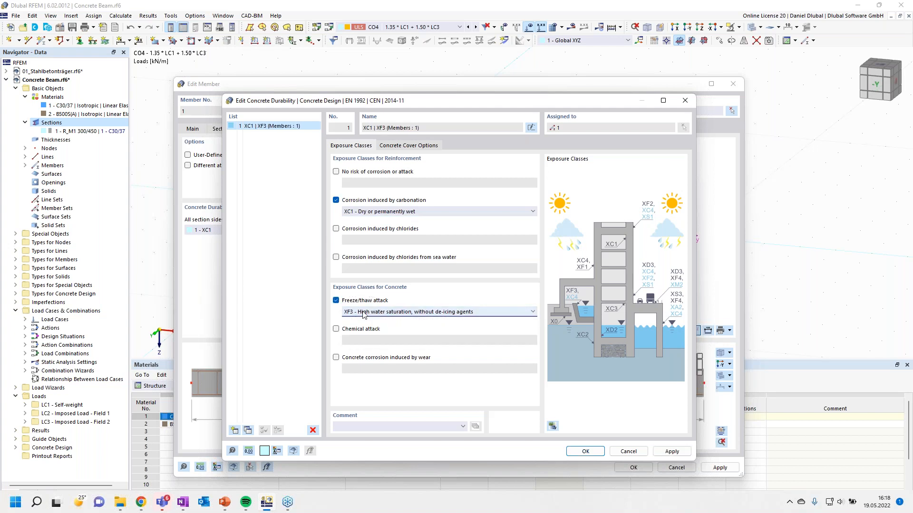
click(336, 301)
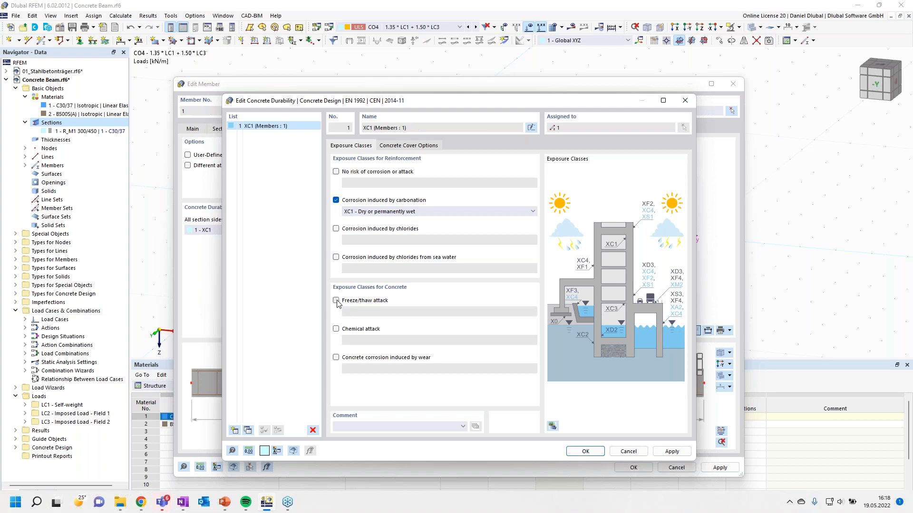
Accept the XC1 concrete durability settings and return to the beam's concrete cover
drag(331, 103, 571, 125)
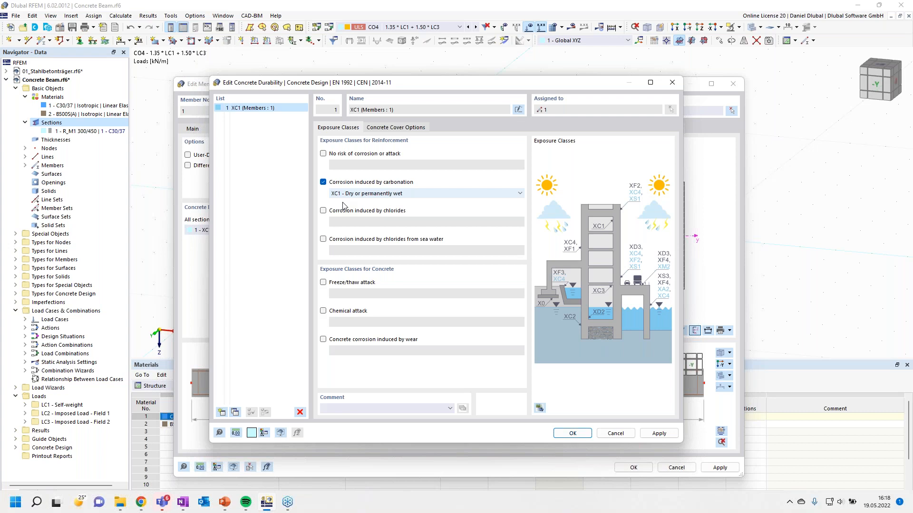
key(Return)
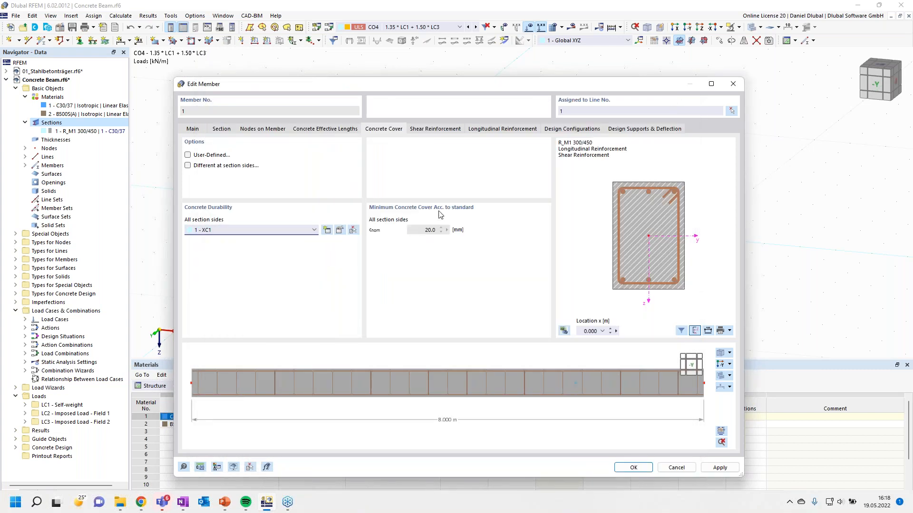
drag(369, 84, 339, 57)
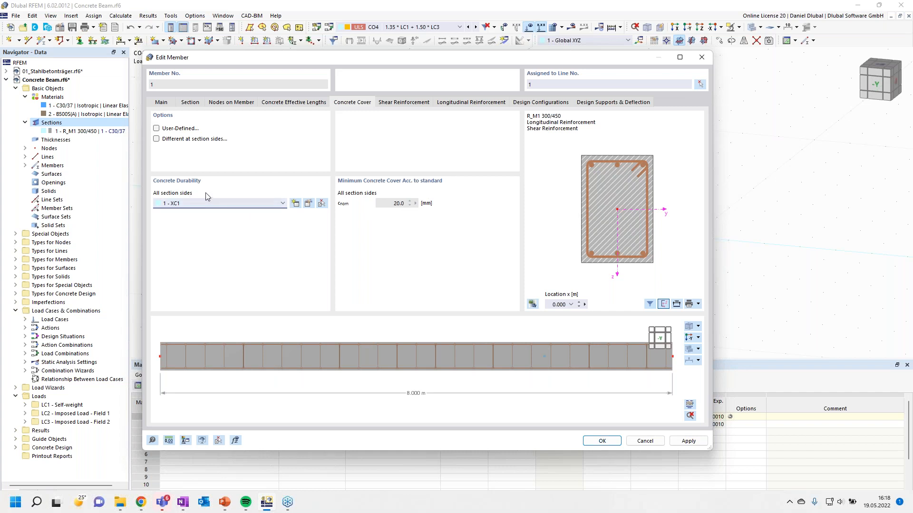
Try the user-defined concrete cover and the different-at-section-sides option, turning each off again
click(156, 128)
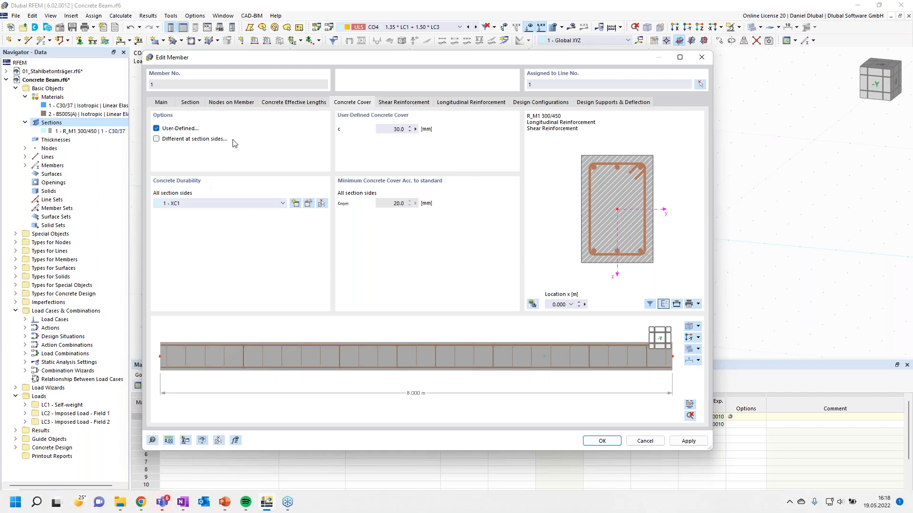
click(179, 129)
click(157, 139)
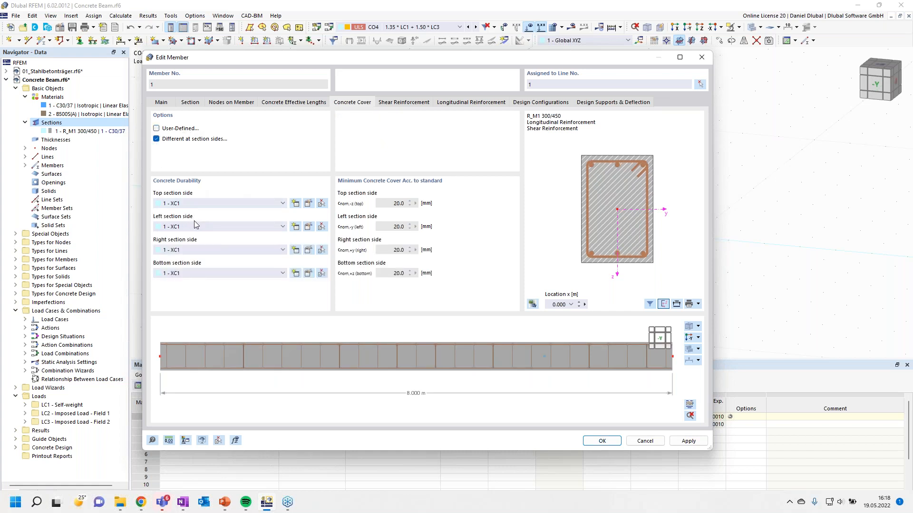
click(157, 139)
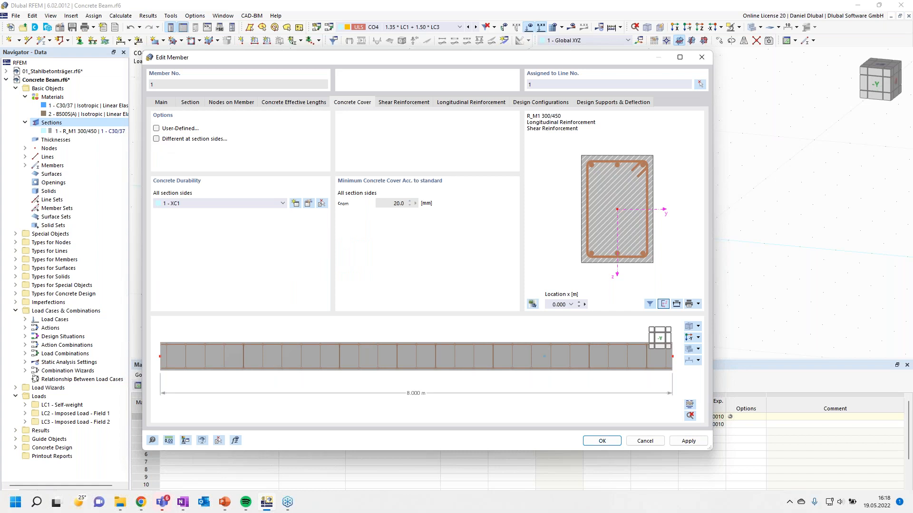
Try stirrup types B (two legged, closed, hook 90°) and H (four legged, closed, hook 135°) for the beam's shear reinforcement, returning to type A
click(421, 105)
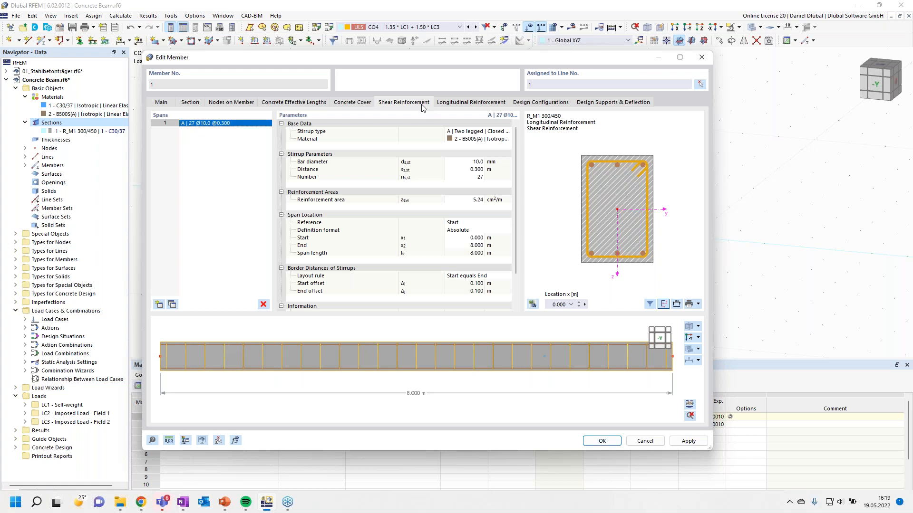
click(469, 131)
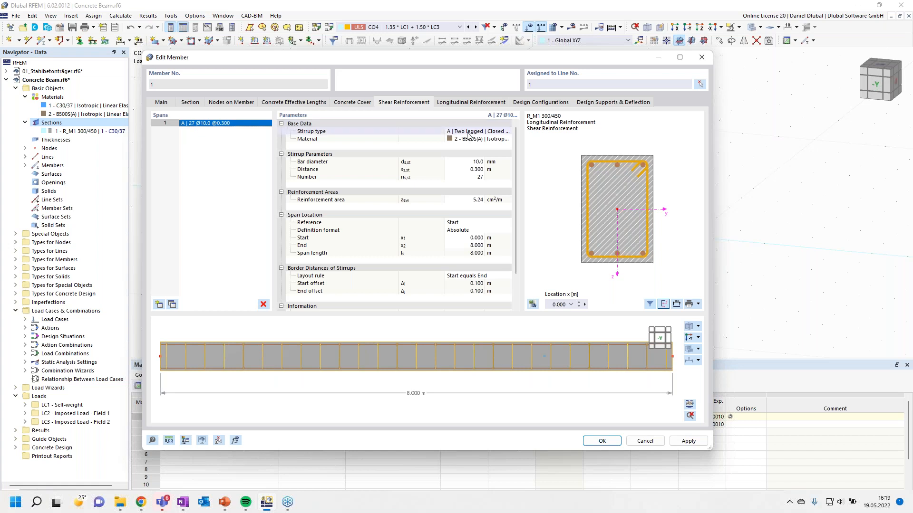
click(499, 134)
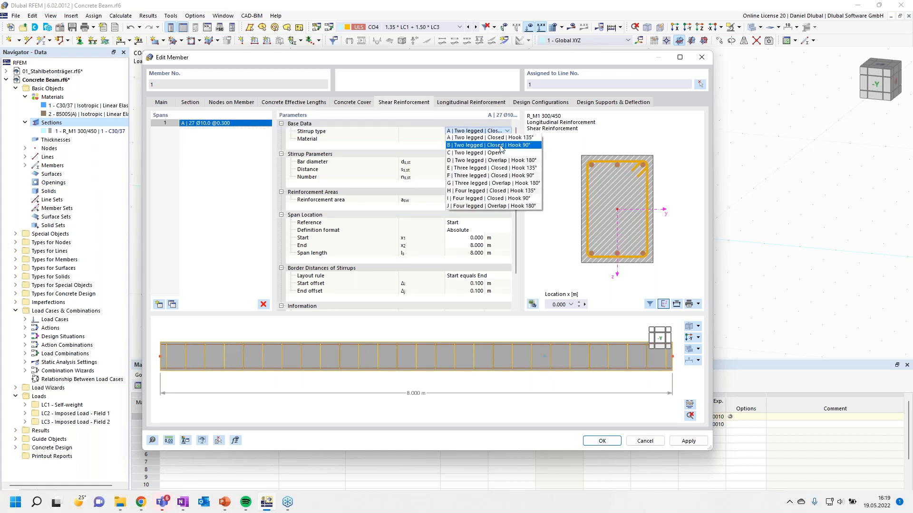
click(500, 138)
click(505, 131)
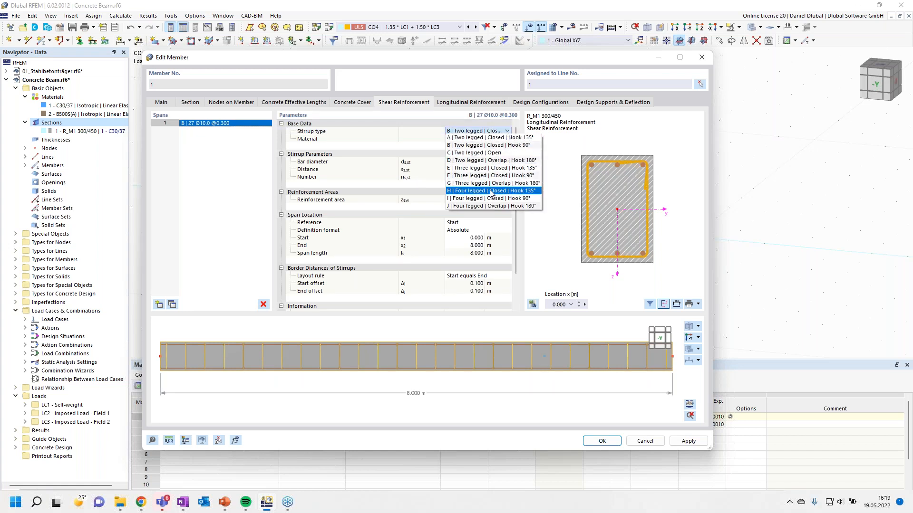
click(493, 181)
click(508, 131)
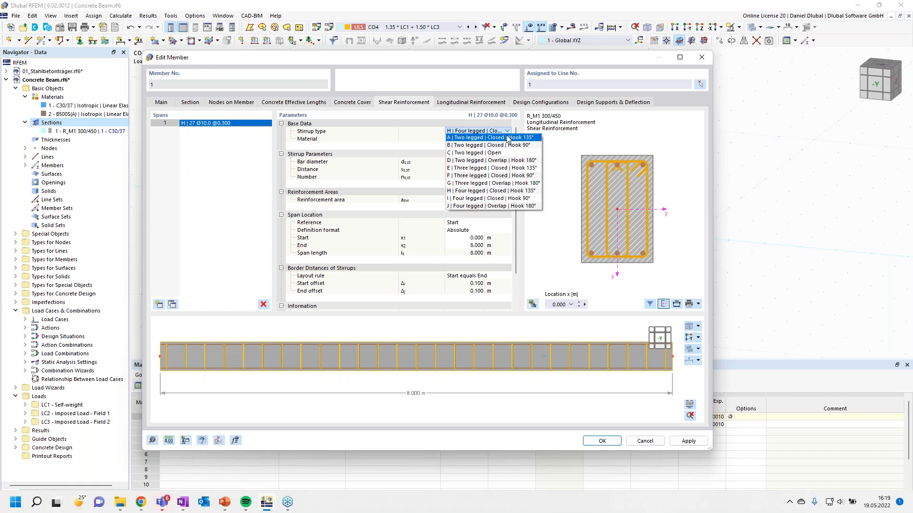
click(508, 138)
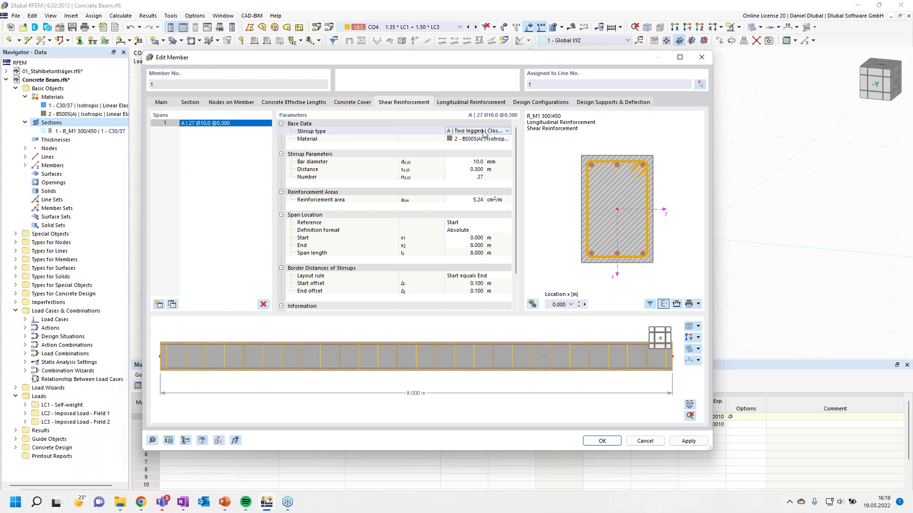
click(507, 132)
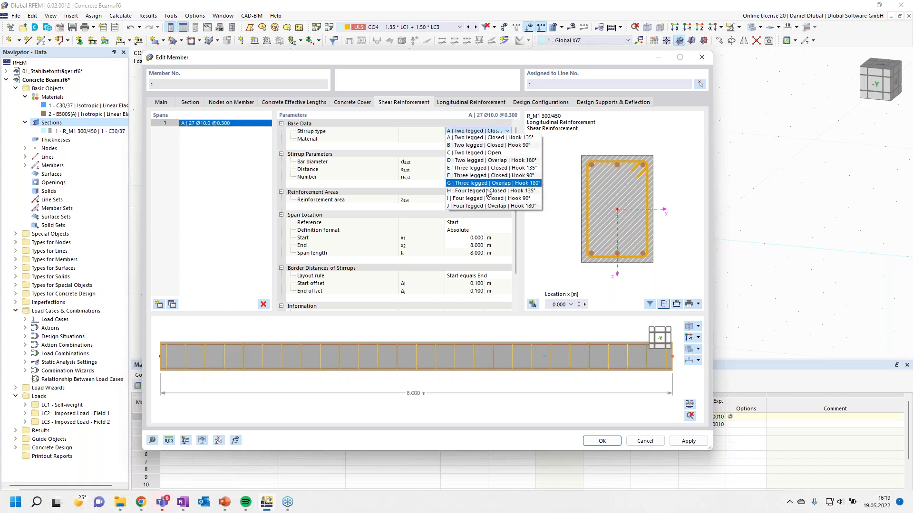
click(490, 138)
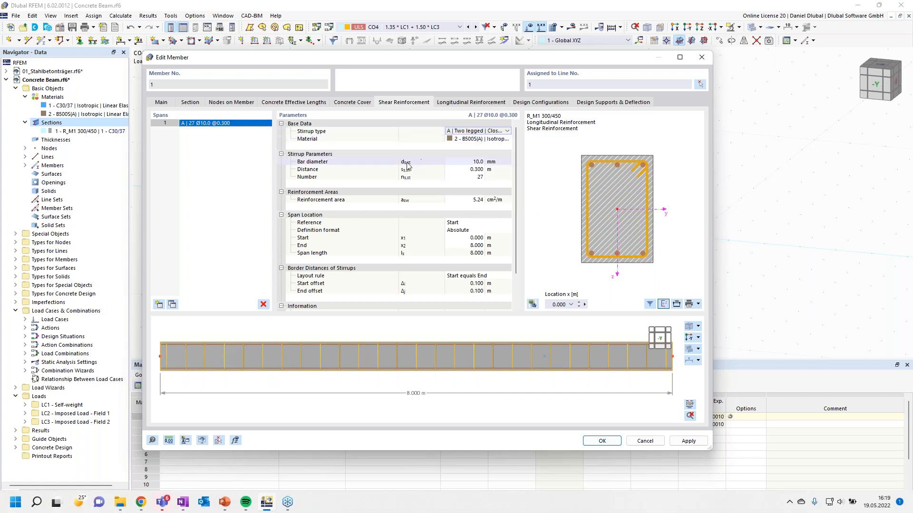
Set the beam's shear stirrups to an 8 mm bar diameter and a 0.15 m distance
click(470, 162)
text(8)
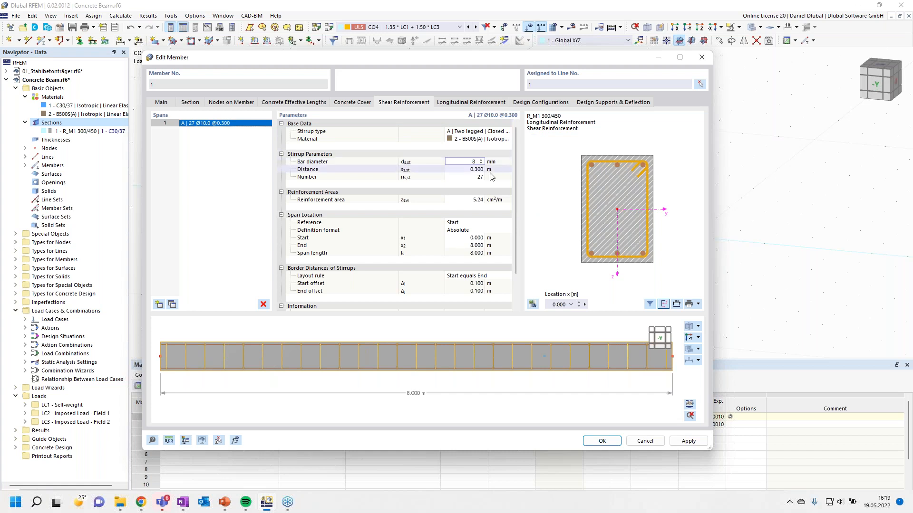
click(498, 177)
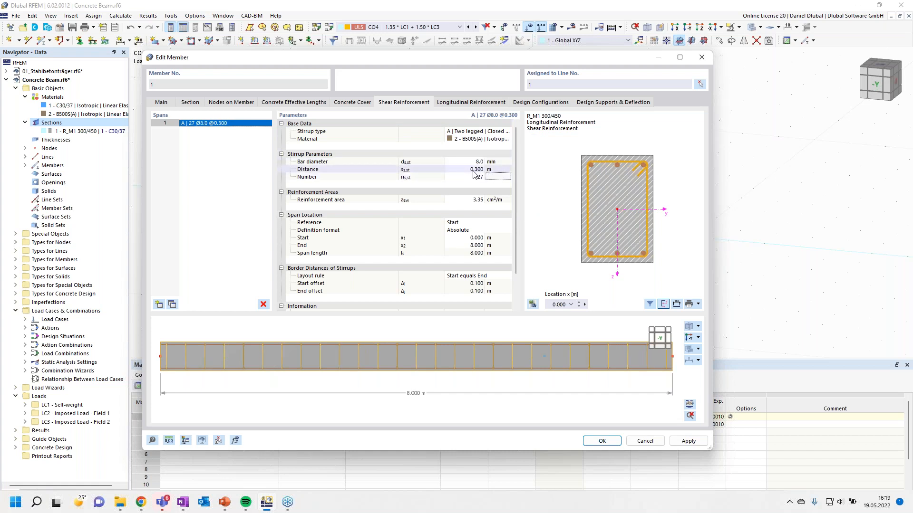
double_click(474, 169)
text(0.15)
click(495, 162)
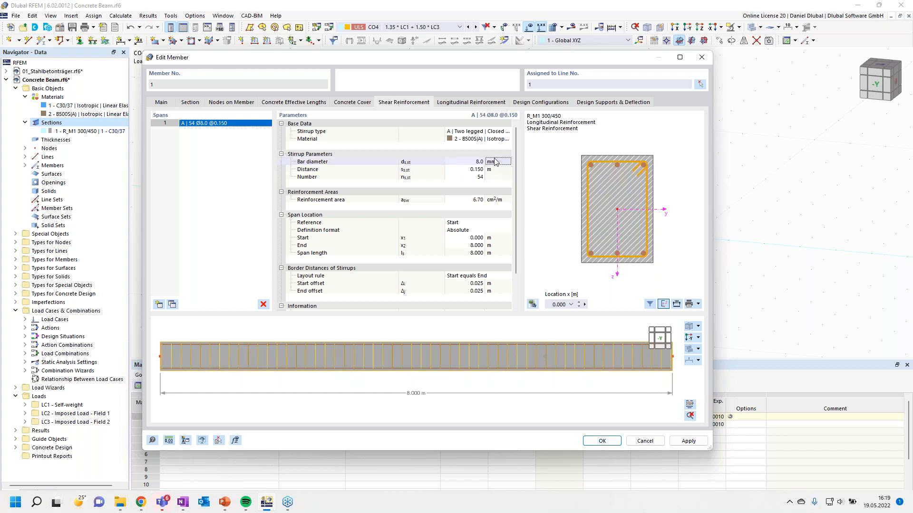
drag(515, 162, 517, 195)
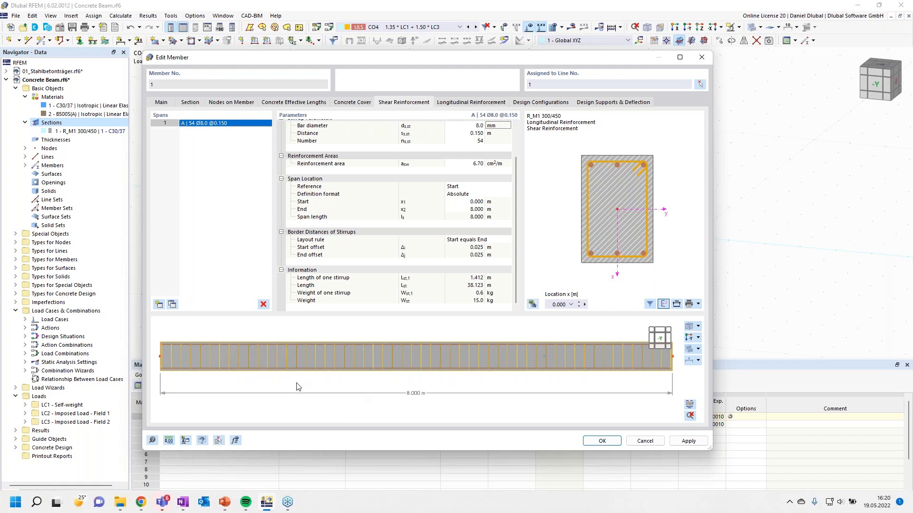
Change the longitudinal rebar type to B | Unsymmetrical and set the top side to 2 bars of 12 mm diameter
click(481, 102)
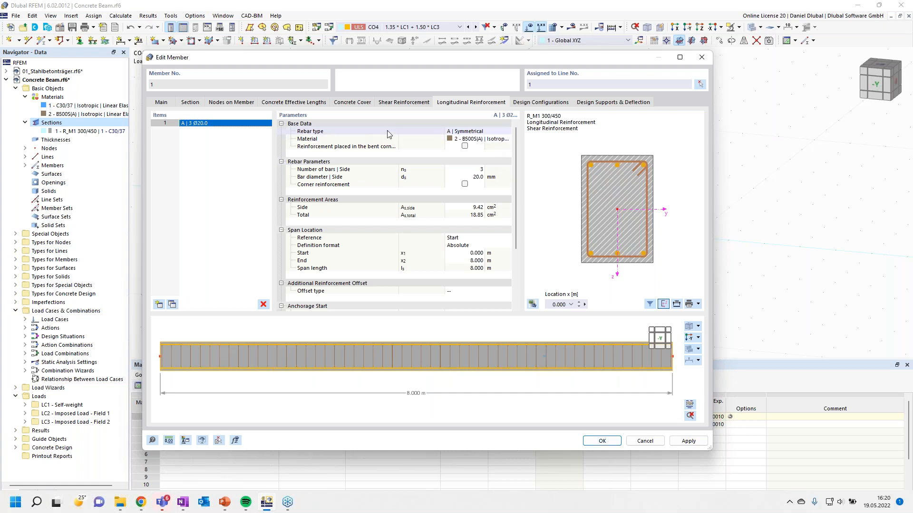
click(485, 134)
click(504, 132)
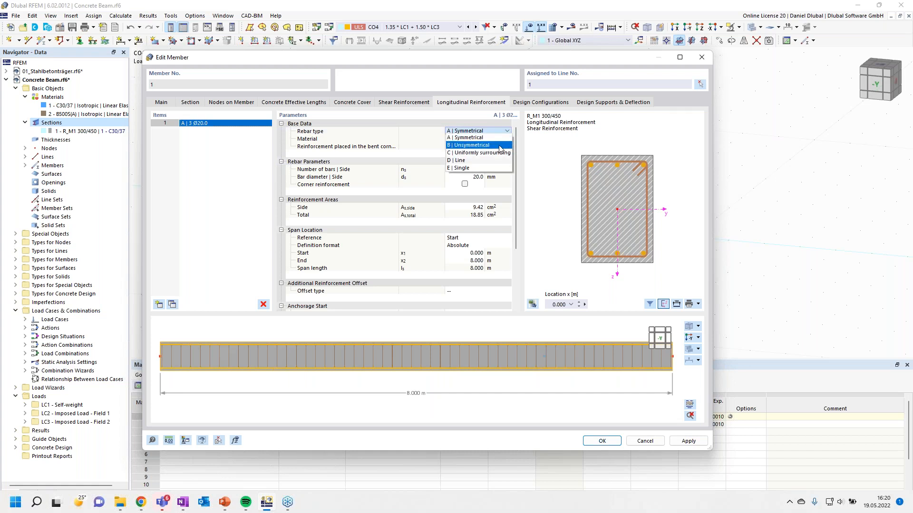
click(499, 146)
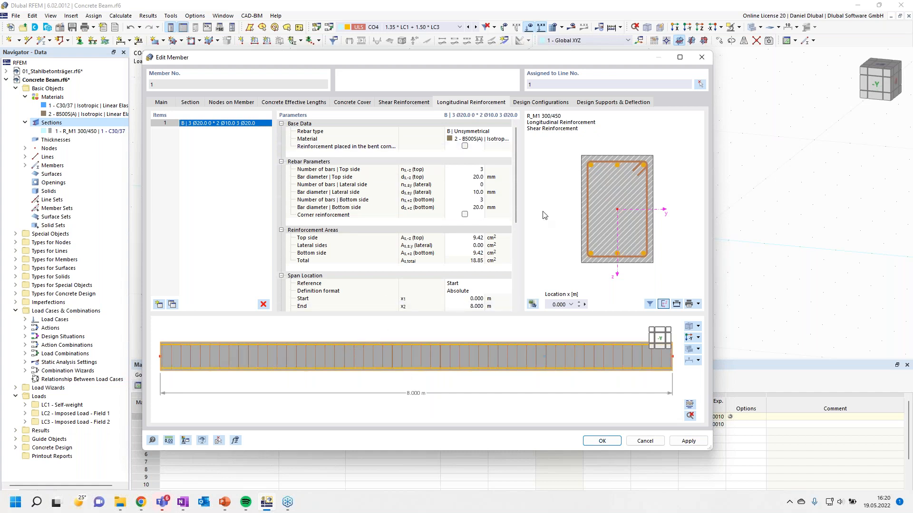
click(475, 169)
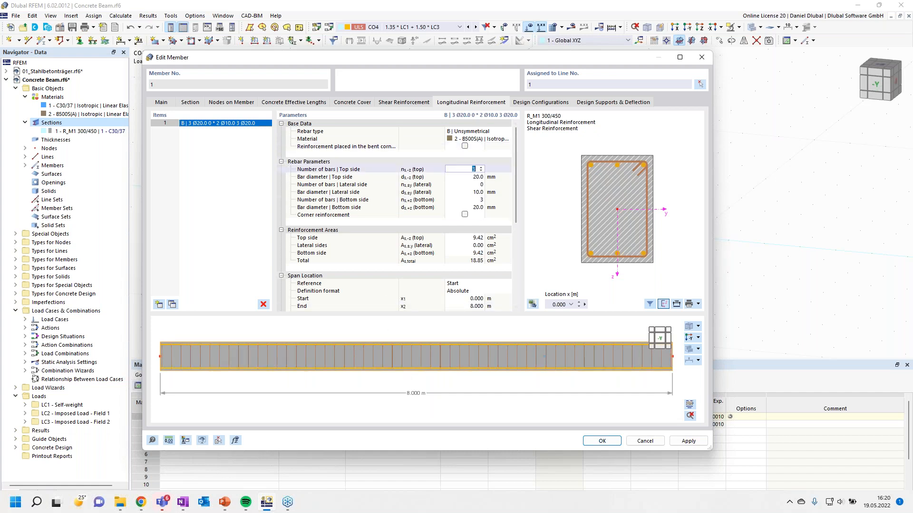
click(477, 177)
text(1)
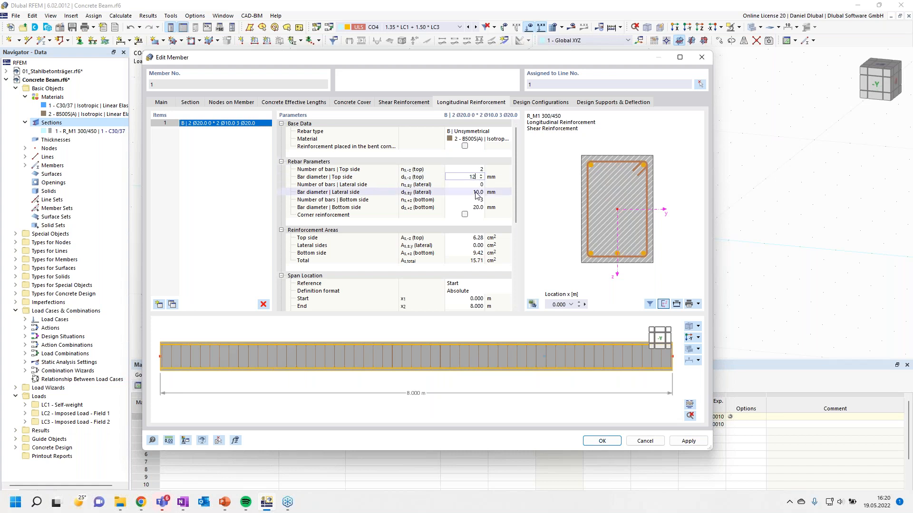
Set the lateral side to 1 bar and the bottom-side bar diameter to 16 mm in the longitudinal reinforcement
click(477, 184)
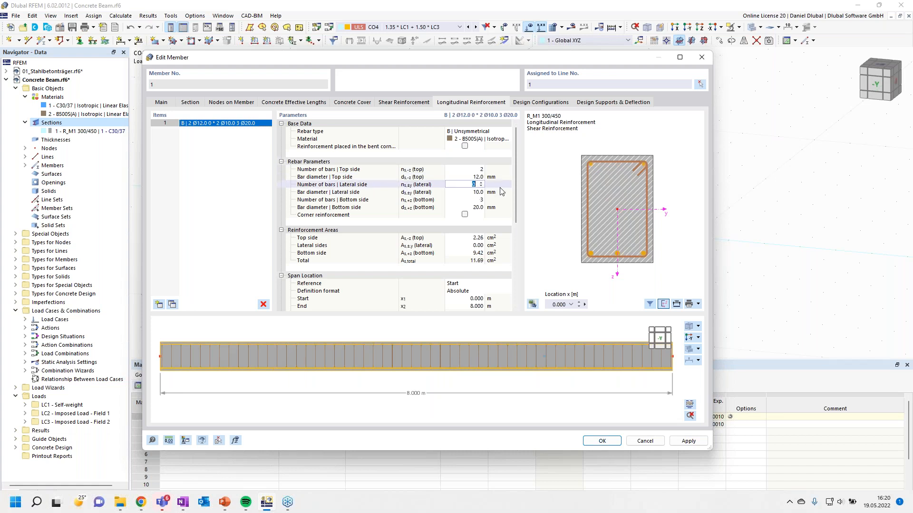
text(1)
click(473, 192)
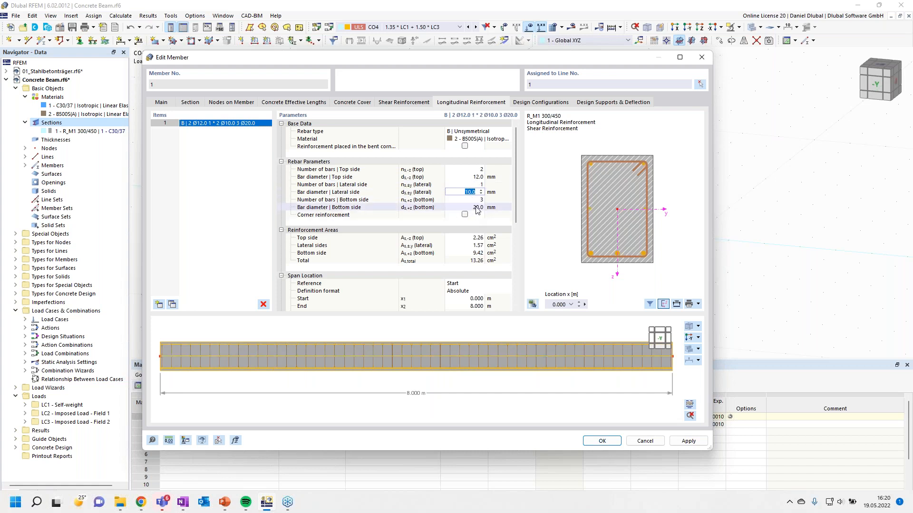
click(478, 200)
click(474, 207)
text(1)
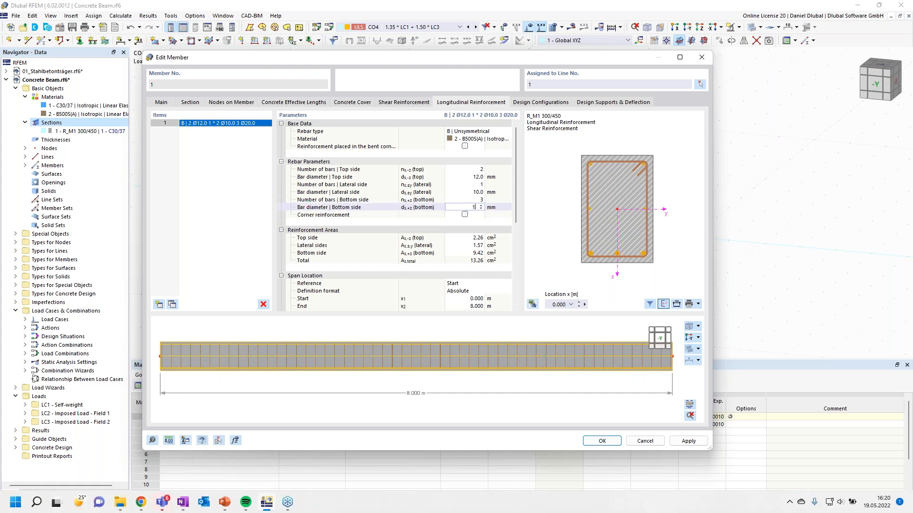
text(6)
click(478, 200)
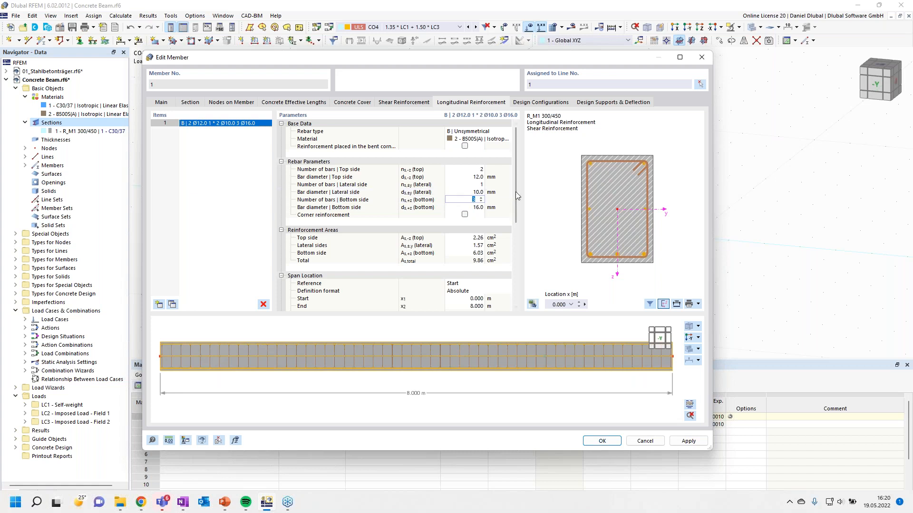
Review the longitudinal reinforcement's areas, span location, anchorage, and rebar lengths and weights
drag(518, 198, 516, 207)
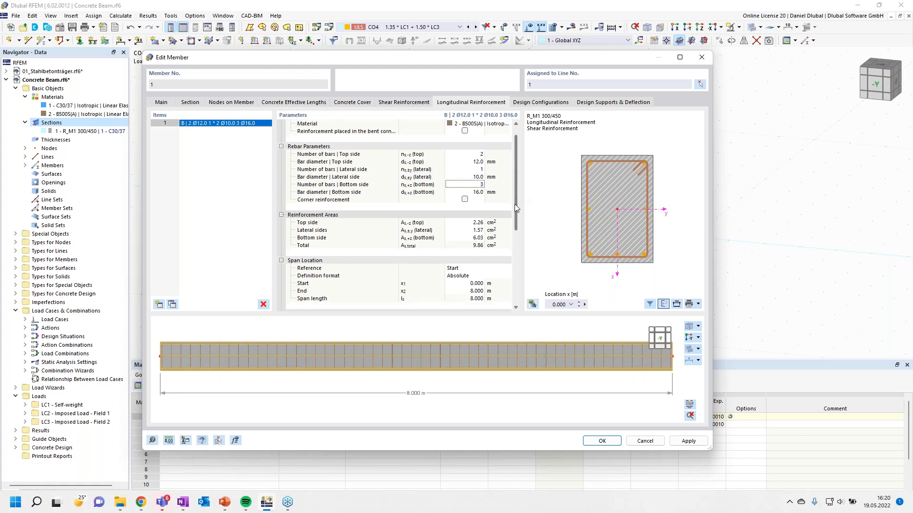
scroll(336, 193, down, 6)
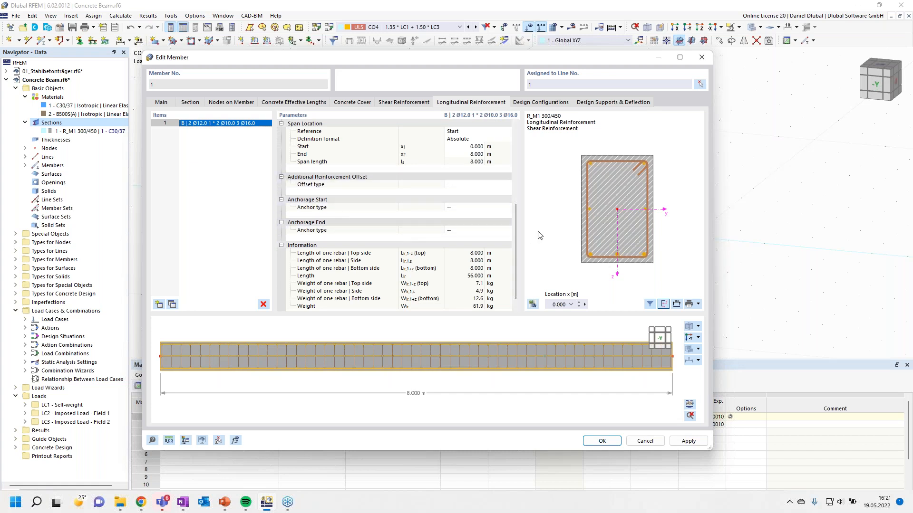
scroll(514, 225, down, 1)
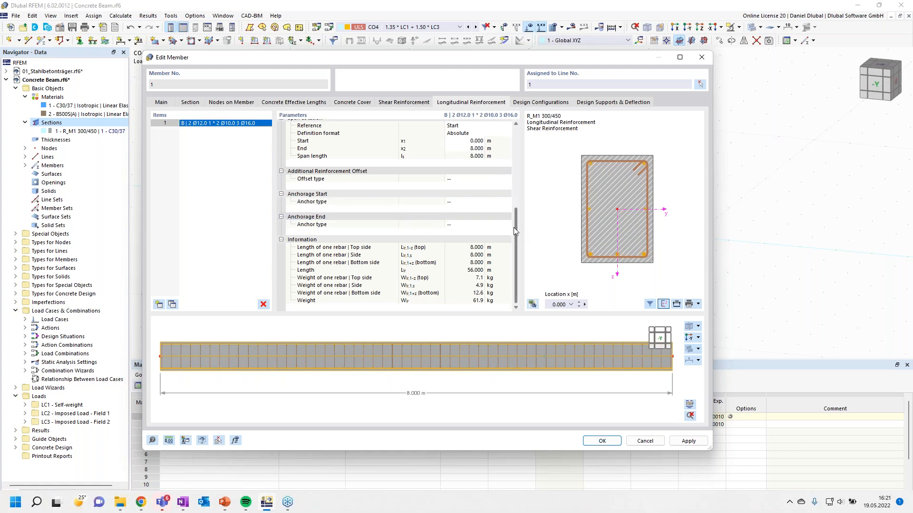
scroll(517, 214, up, 3)
scroll(516, 209, up, 5)
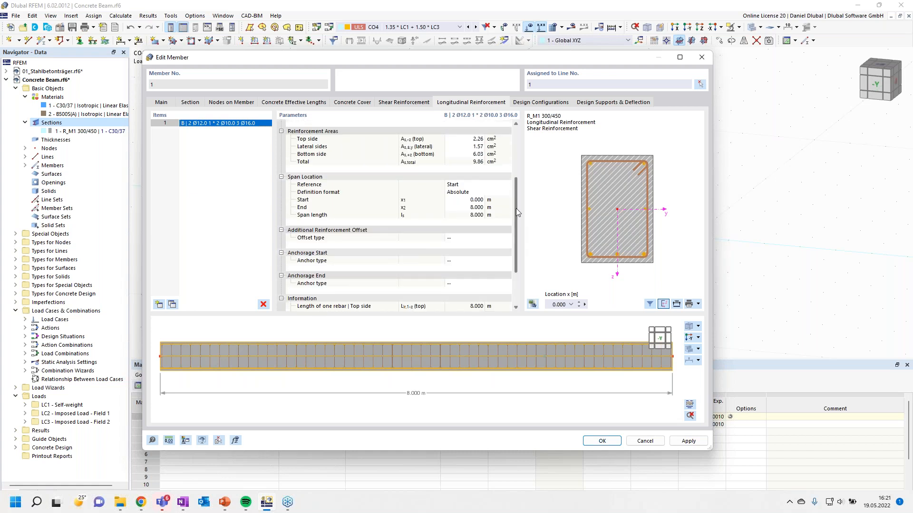
Enable limited moment redistribution and moment reduction at the face of a monolithic support in the Default ultimate configuration, and accept it
click(534, 104)
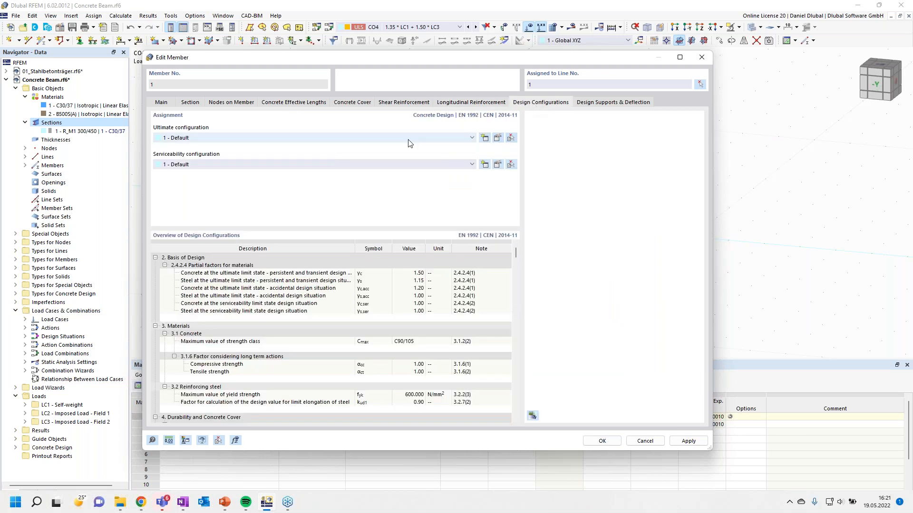
click(496, 139)
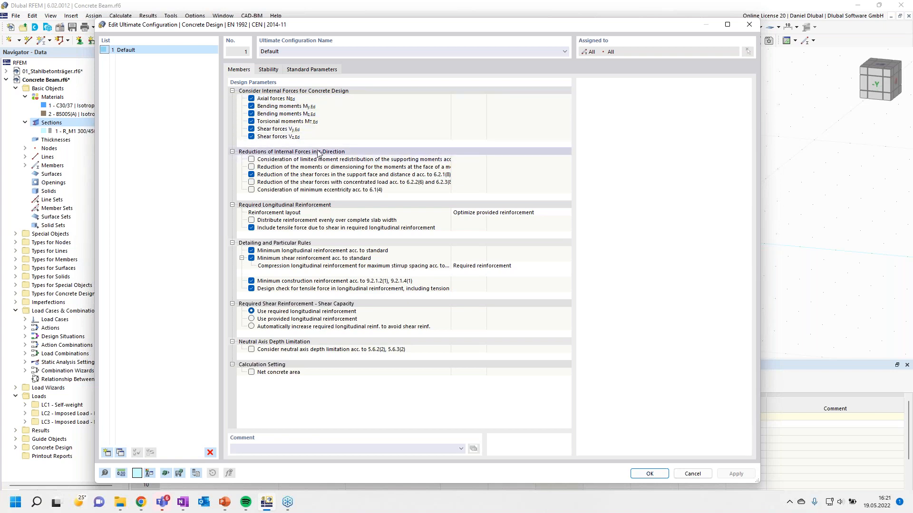
click(253, 161)
click(251, 160)
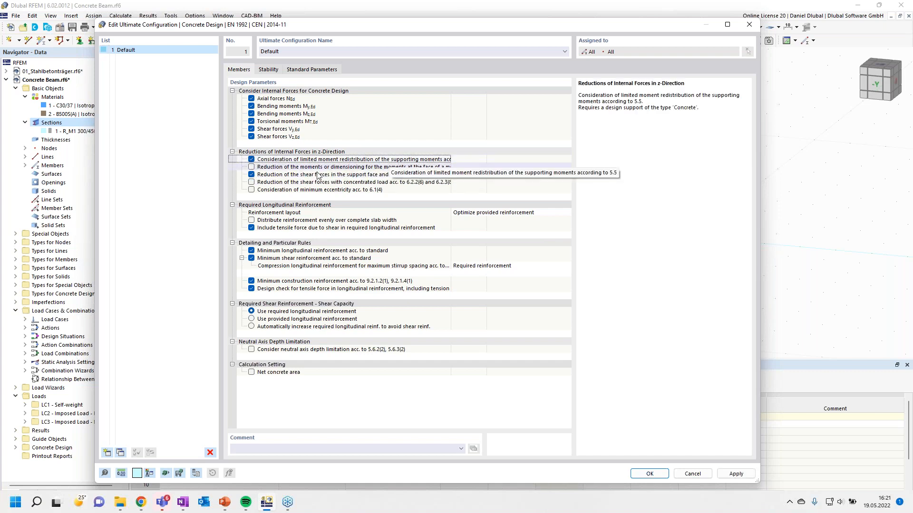
click(252, 167)
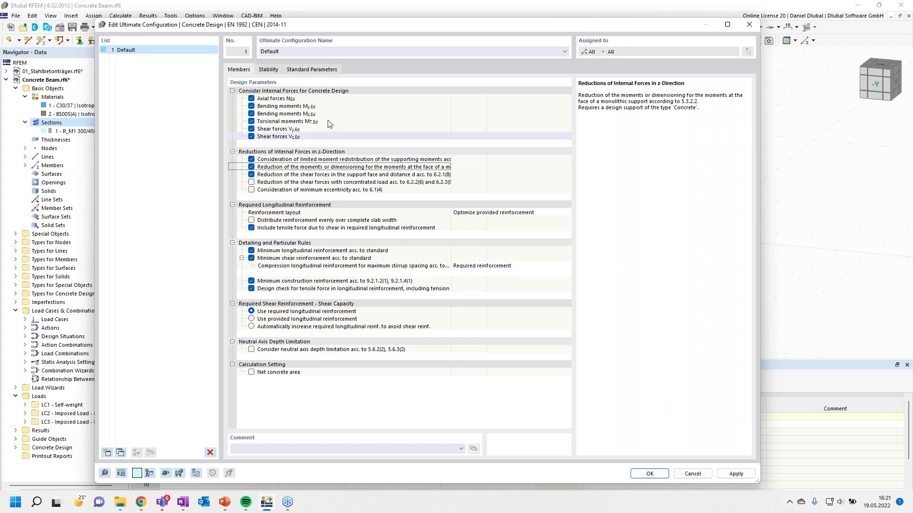
click(265, 71)
click(243, 70)
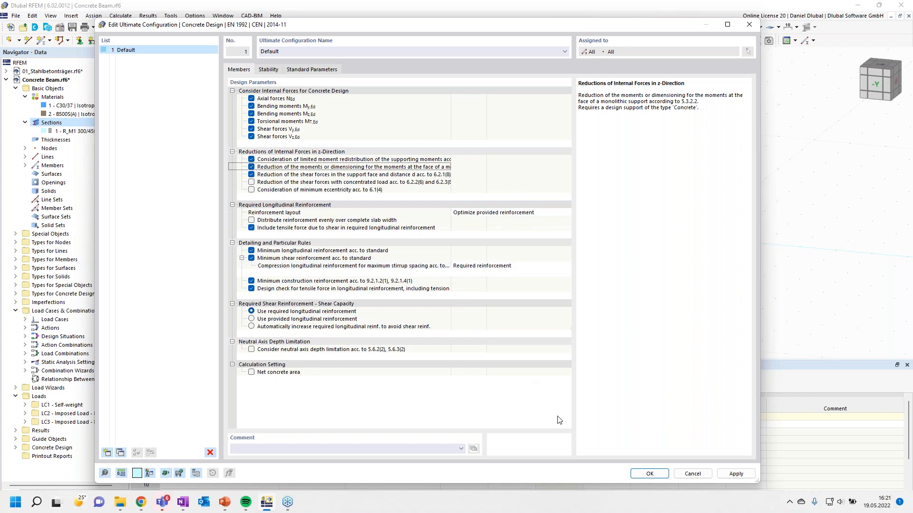
click(649, 475)
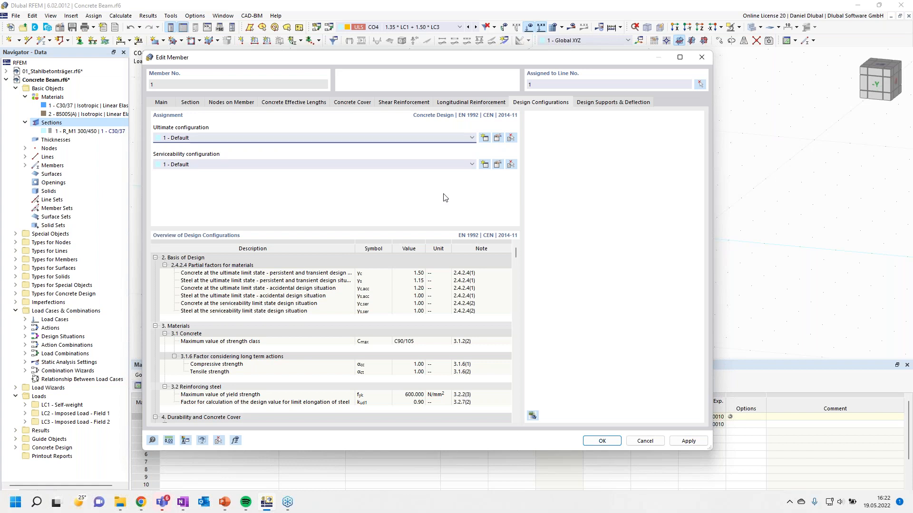
Create a concrete design support at the member start with a 360 mm support width, disabling inner support and deflection consideration in the y-axis
click(613, 102)
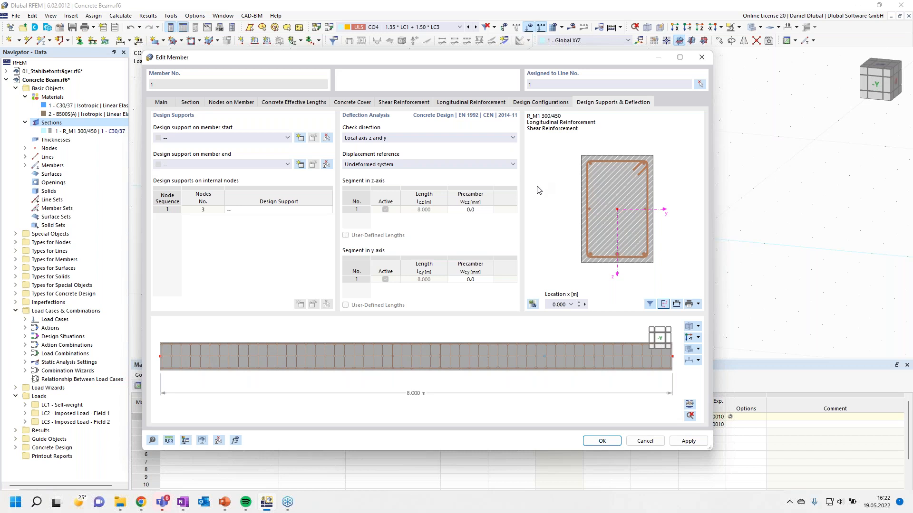
click(300, 137)
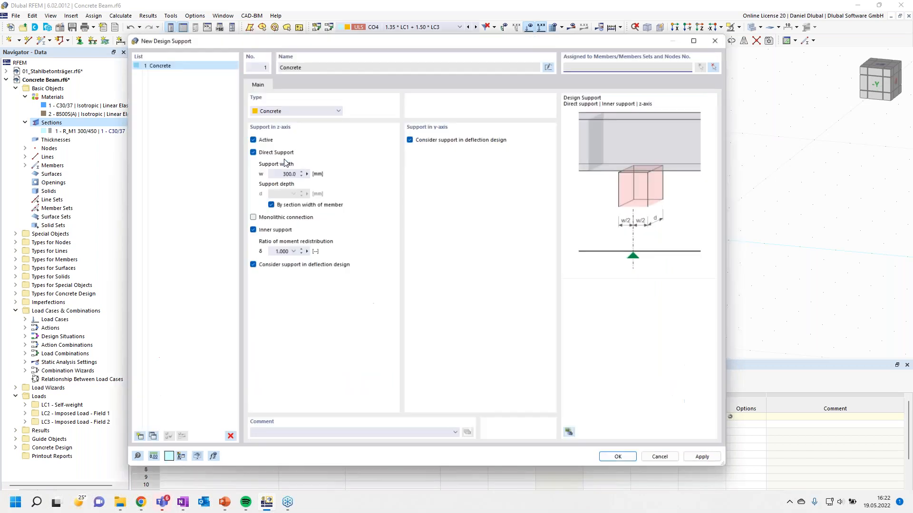
click(278, 172)
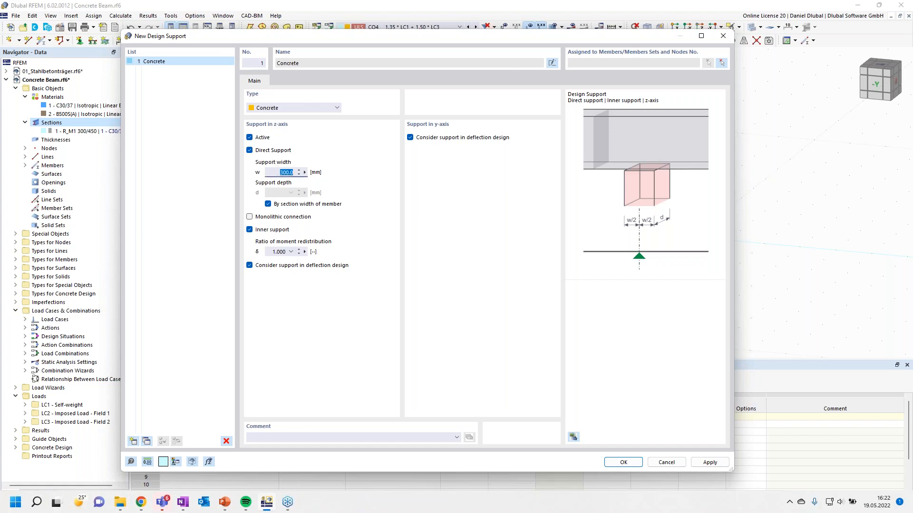
text(360)
click(250, 230)
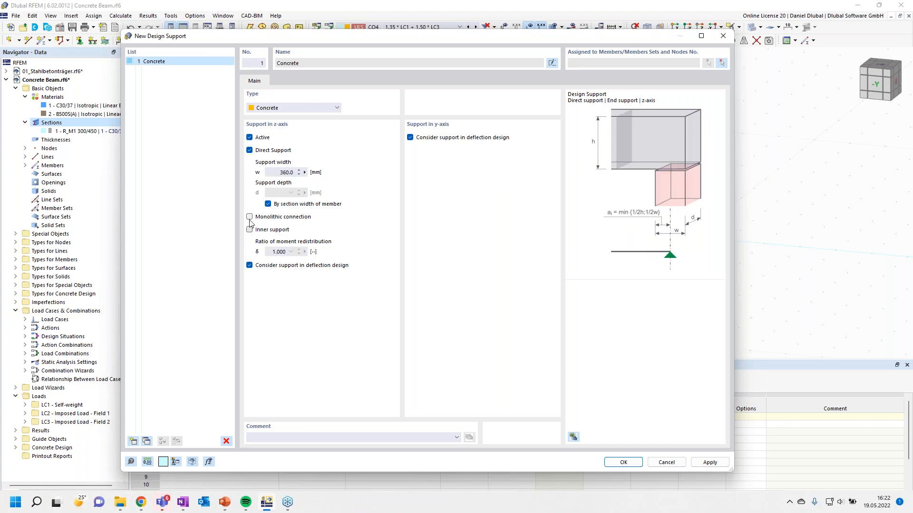
click(410, 137)
Create a second concrete design support, 360 mm wide, with monolithic connection, moment redistribution ratio 0.9 and no y-axis deflection consideration, and accept it
click(133, 441)
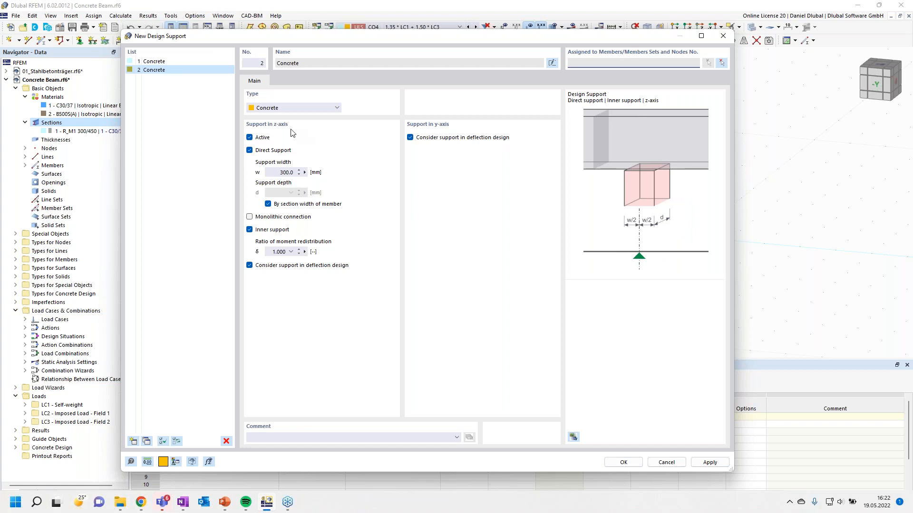
click(285, 173)
text(360)
click(249, 217)
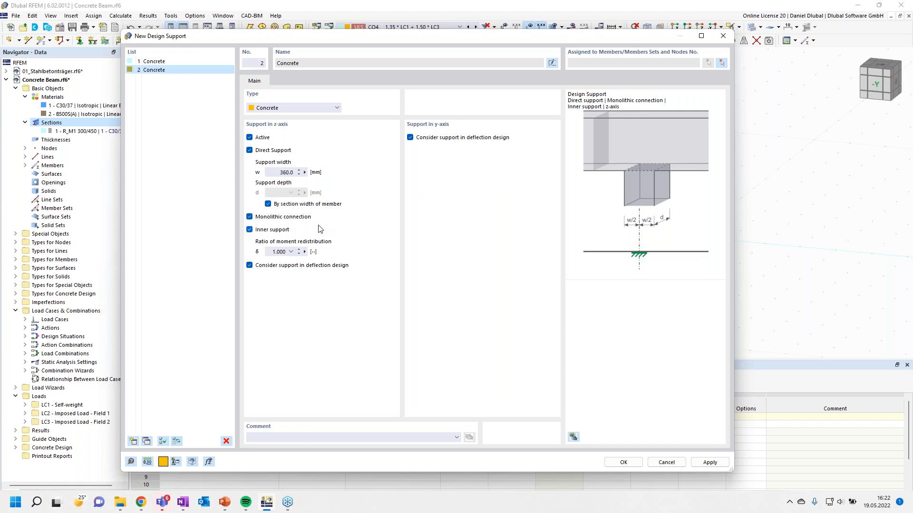
click(281, 252)
text(0,9)
click(410, 137)
click(621, 463)
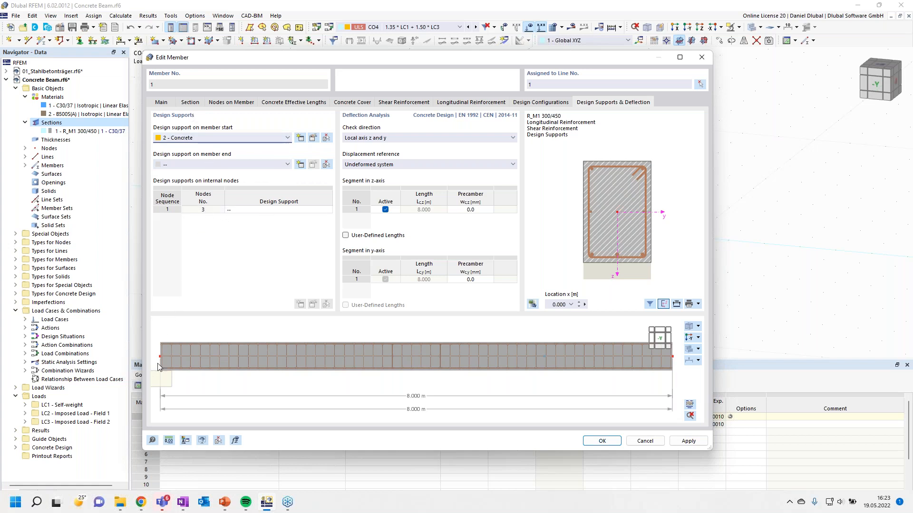
Assign design support 1 - Concrete to internal node 3 of the member
click(276, 210)
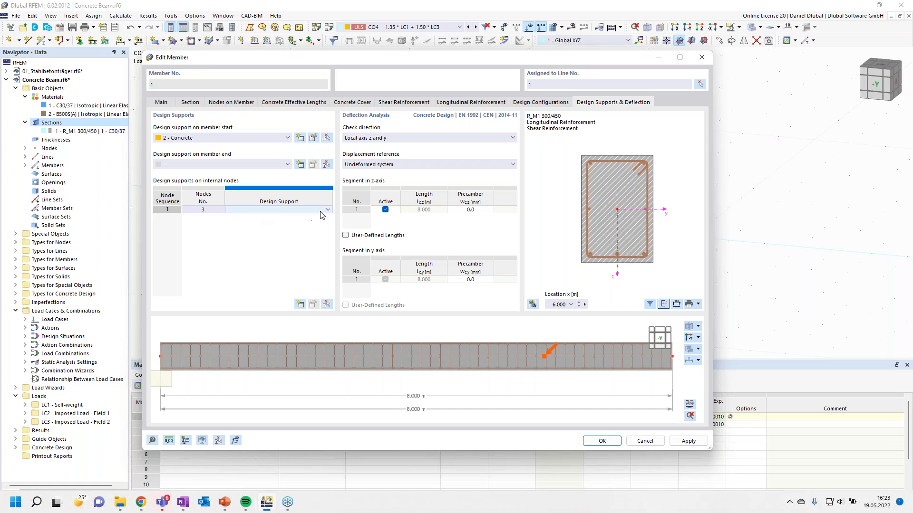
click(327, 209)
click(295, 217)
click(294, 215)
click(279, 211)
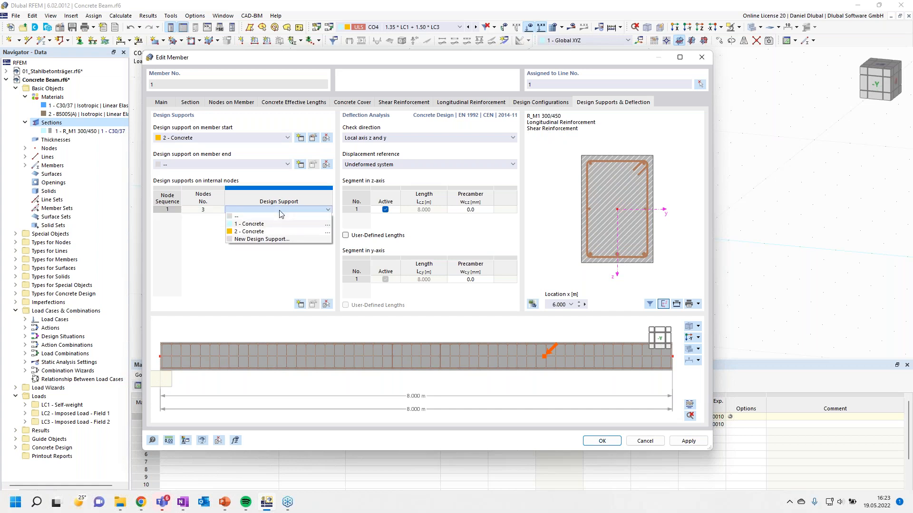
click(252, 224)
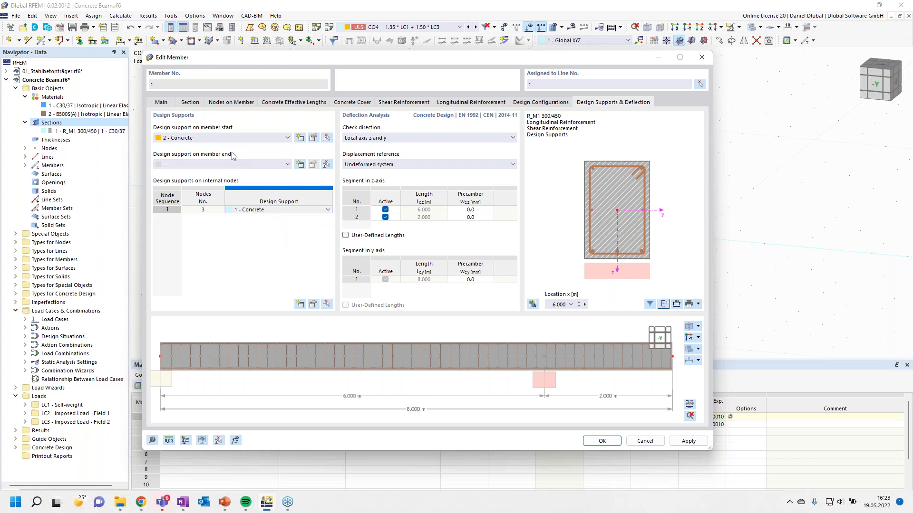
Assign design support 1 - Concrete to the member start and 2 - Concrete to internal node 3, and accept the member settings
click(235, 138)
click(228, 153)
click(259, 211)
click(261, 212)
click(262, 232)
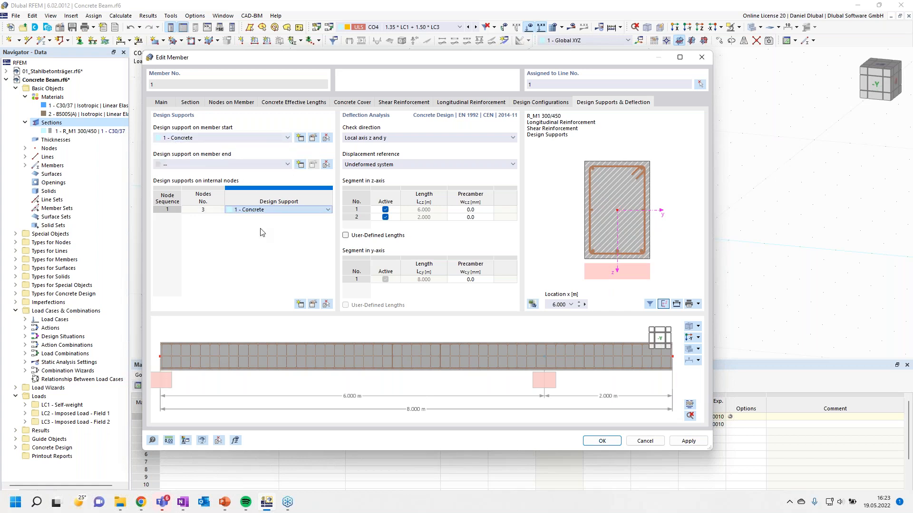
click(602, 441)
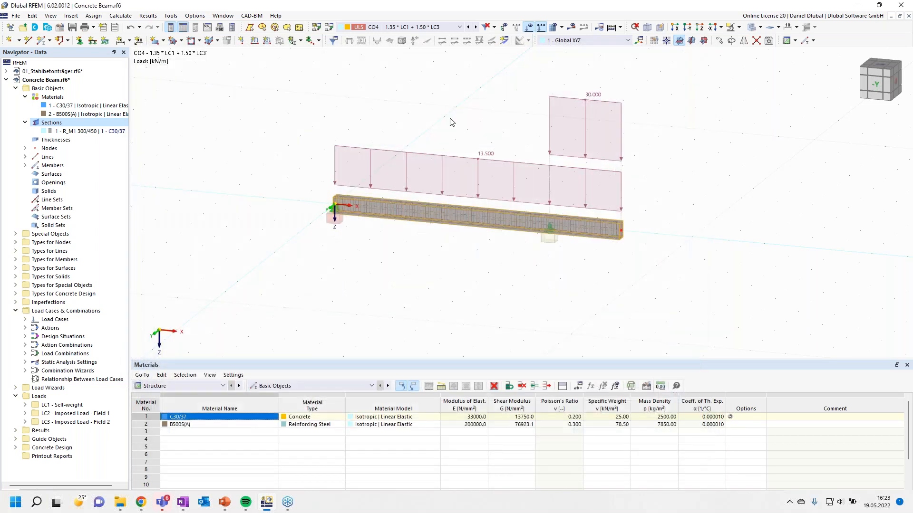
Run the Concrete Design calculation with only the ULS (STR/GEO) design situation selected for design
middle_drag(438, 90, 433, 109)
click(619, 28)
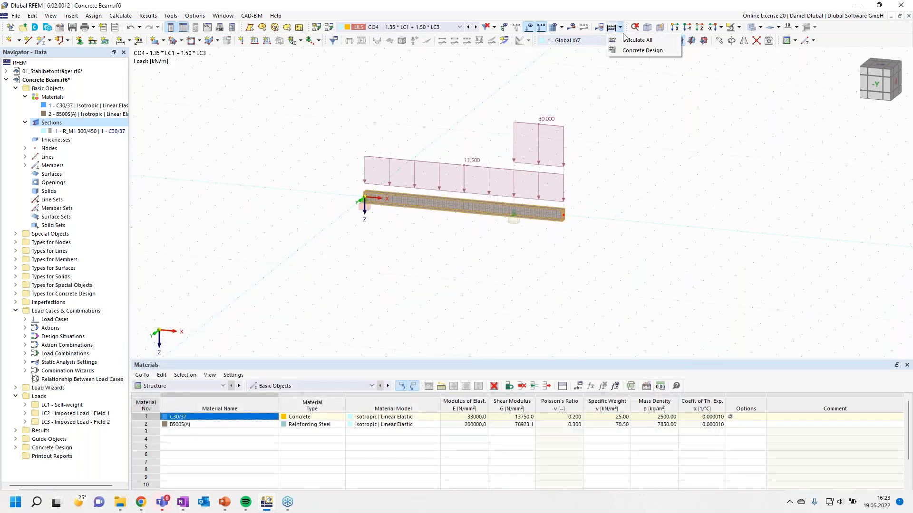
click(642, 50)
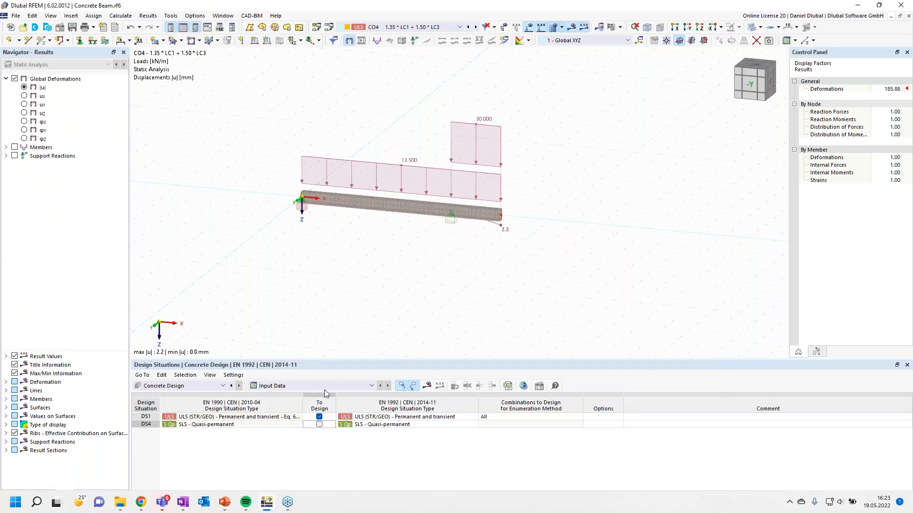
click(326, 386)
click(347, 321)
scroll(388, 119, up, 3)
click(620, 27)
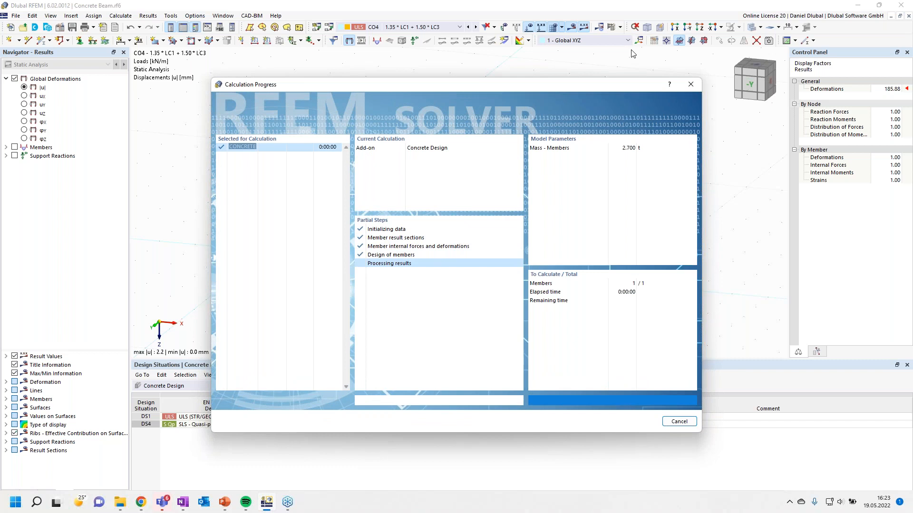
List the concrete design ratios on members and hide the loads in the model view
click(344, 386)
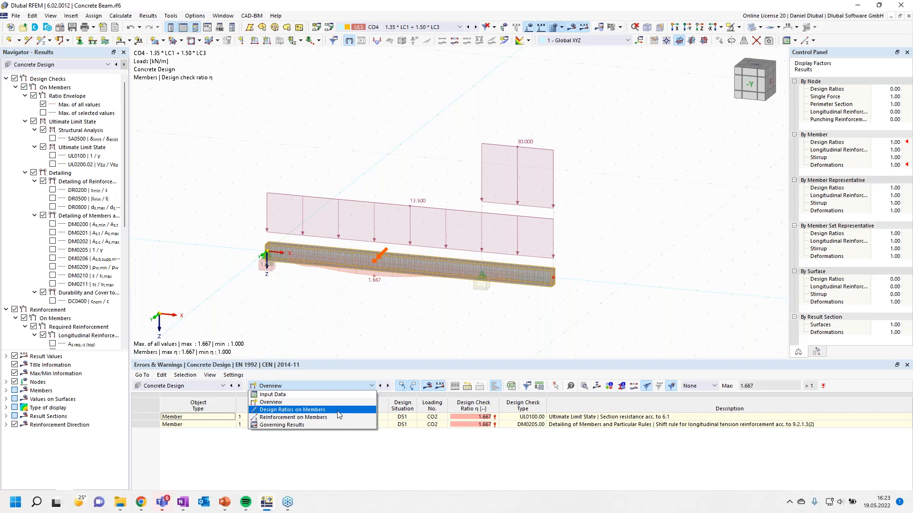
click(338, 410)
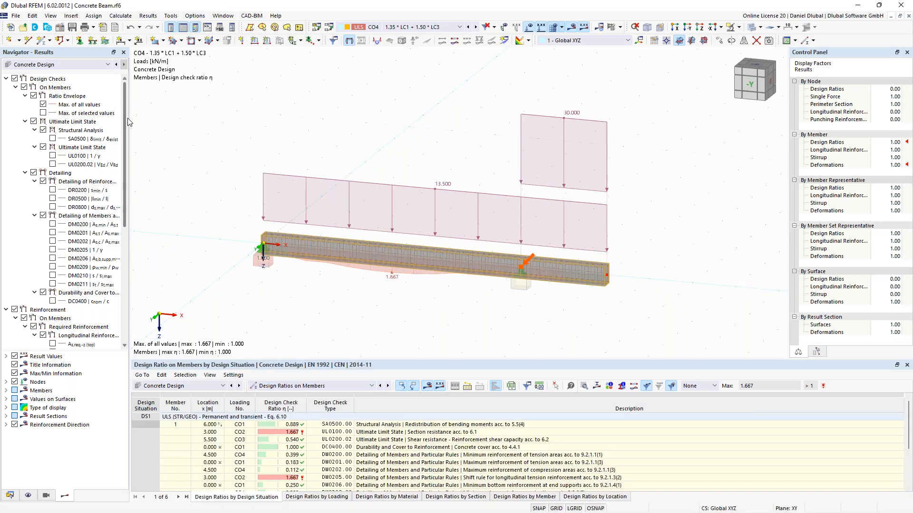
scroll(121, 147, down, 2)
scroll(122, 147, down, 3)
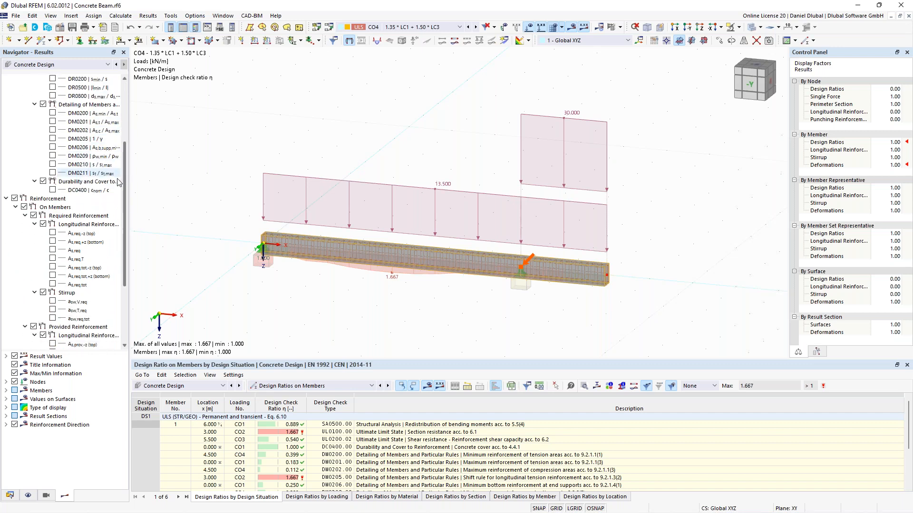
click(528, 26)
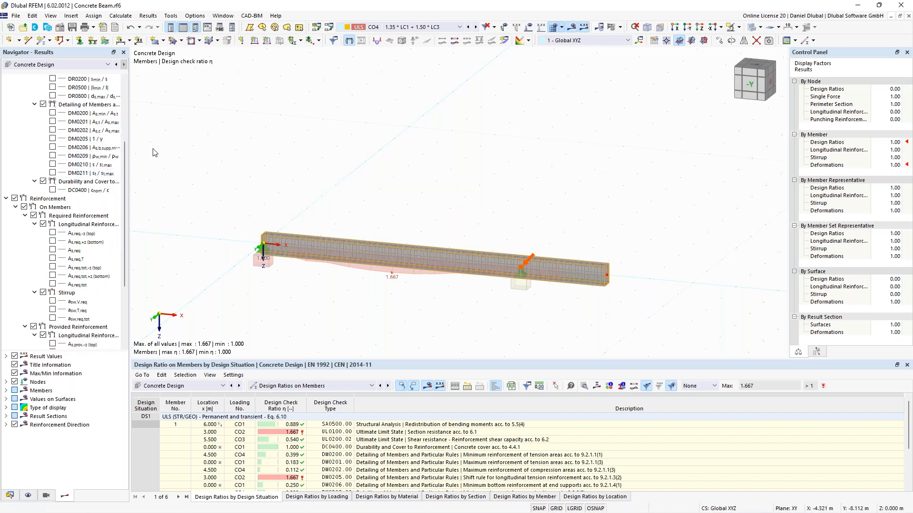
Display the required and provided longitudinal reinforcement, top and bottom, along the beam instead of the design ratio envelope
scroll(76, 197, down, 2)
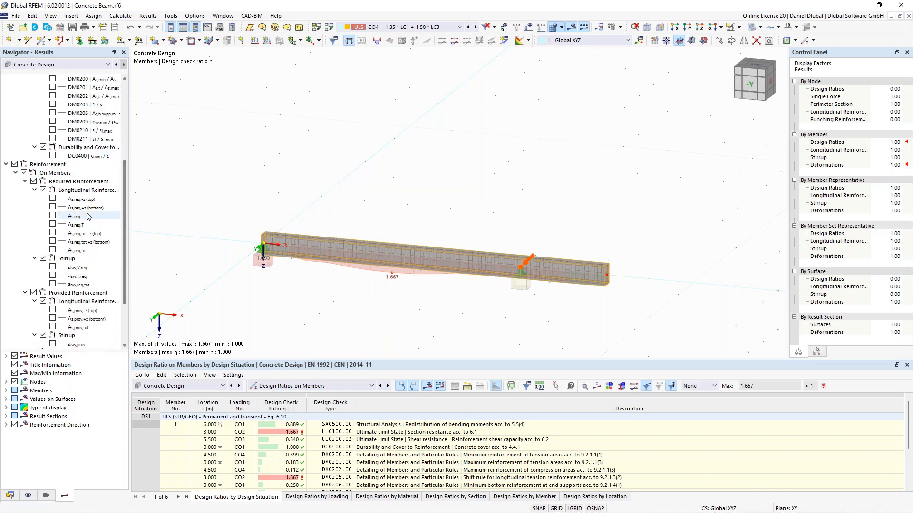
click(52, 199)
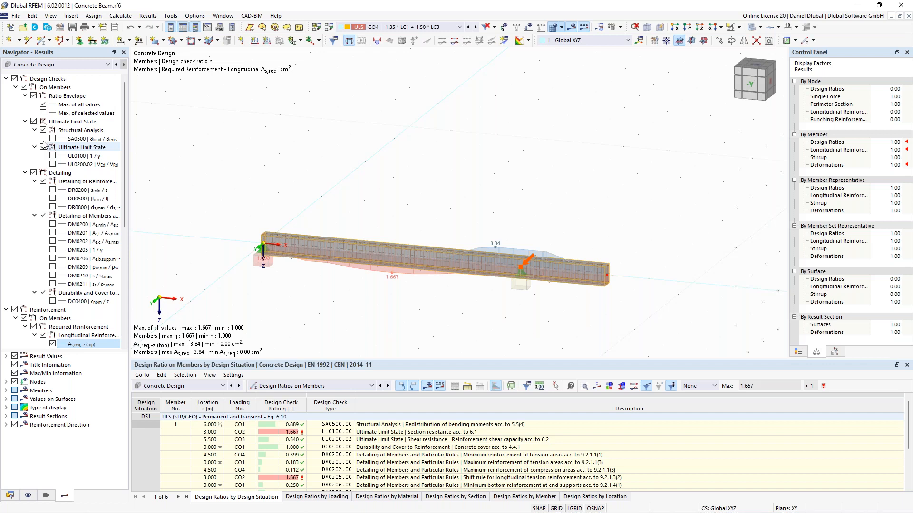
scroll(44, 145, down, 8)
click(53, 207)
click(52, 208)
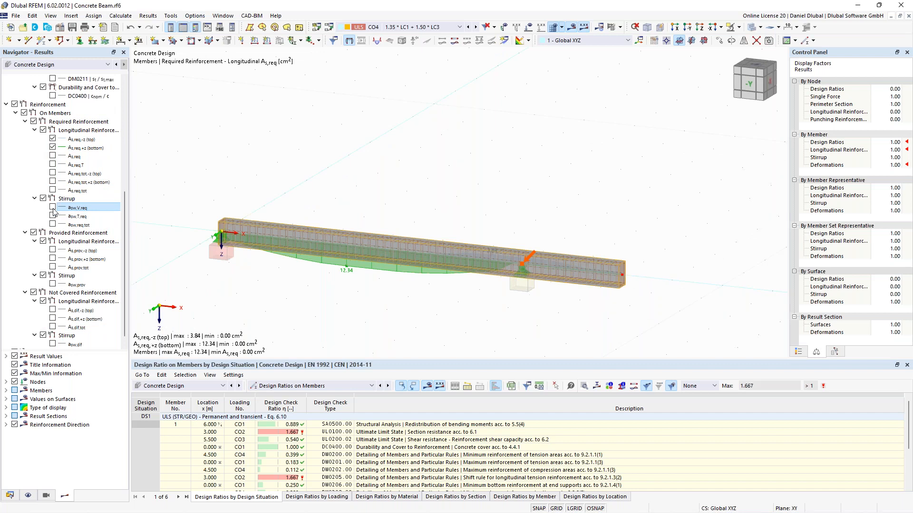
scroll(402, 200, up, 1)
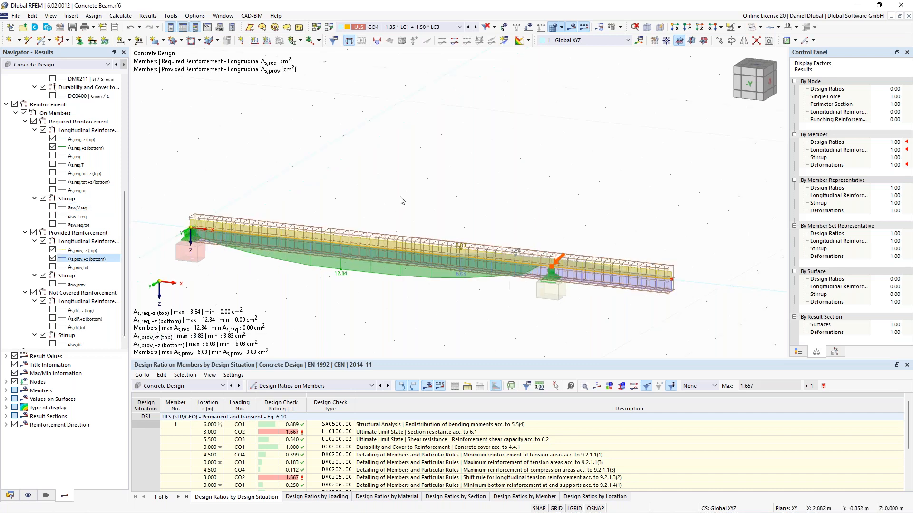
middle_drag(398, 188, 370, 158)
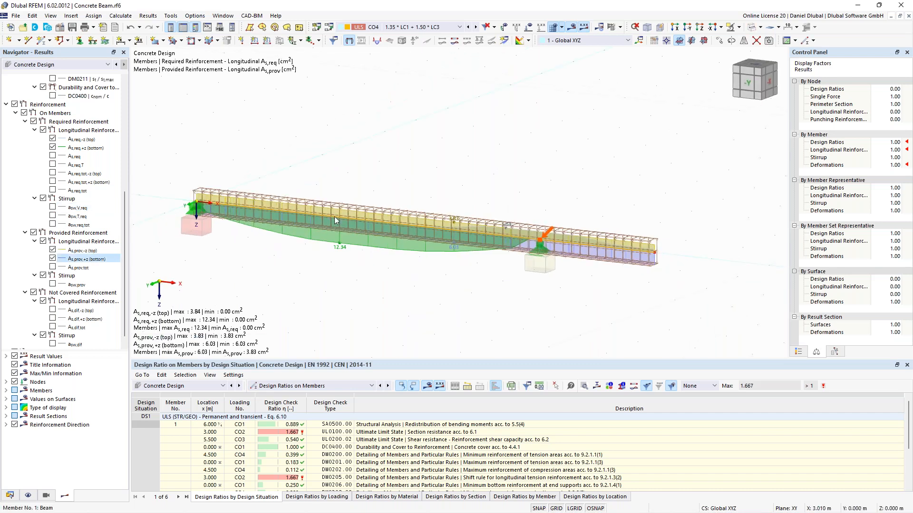
Compare the required longitudinal reinforcement with the not covered top and bottom reinforcement, and hide the not covered diagrams again
click(29, 496)
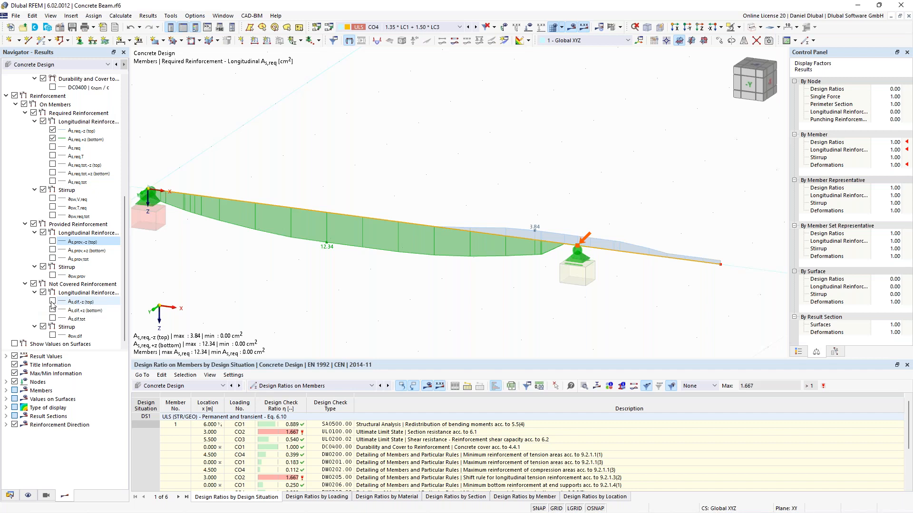
click(52, 301)
click(52, 310)
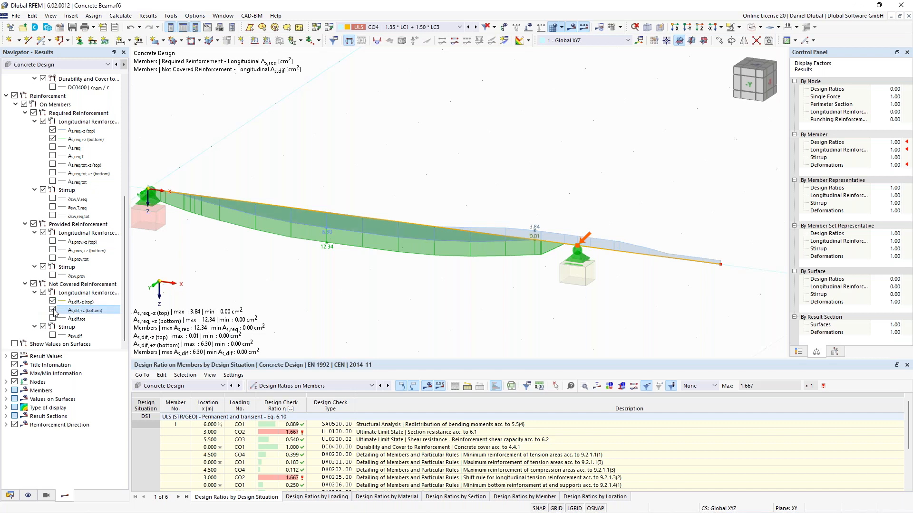
click(52, 310)
click(52, 301)
scroll(314, 265, down, 2)
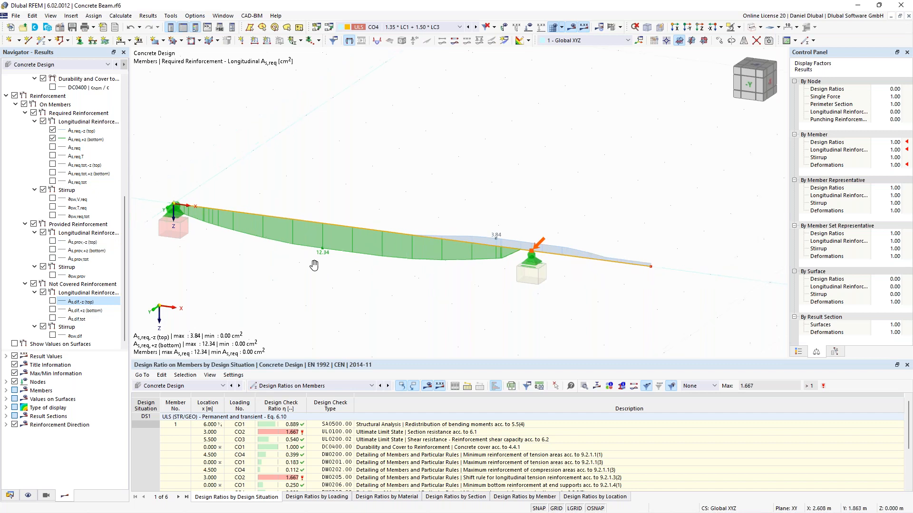
Divide the beam's shear reinforcement into three spans and set the end of the first span to 5 m
double_click(381, 235)
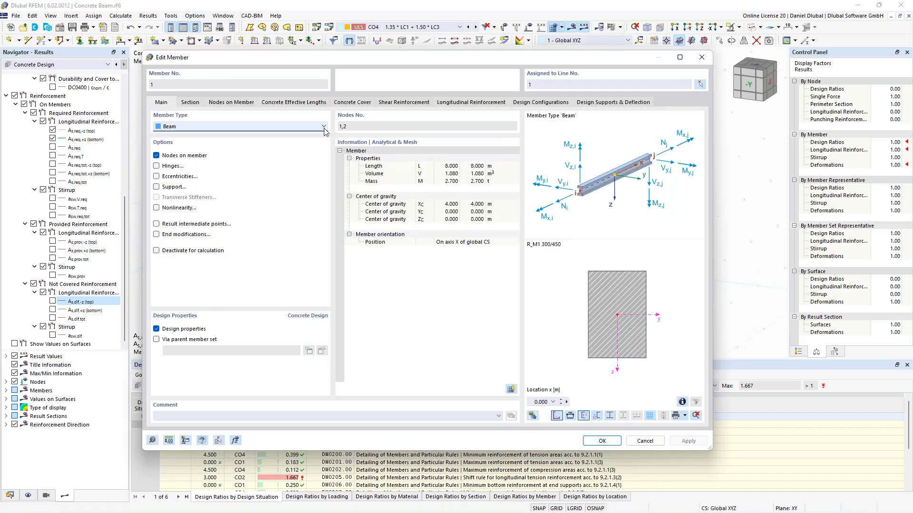
click(403, 103)
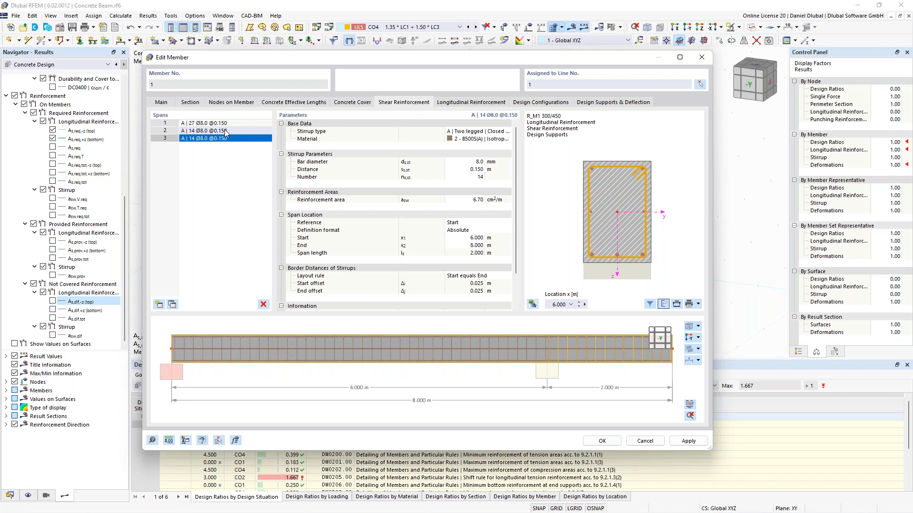
click(201, 123)
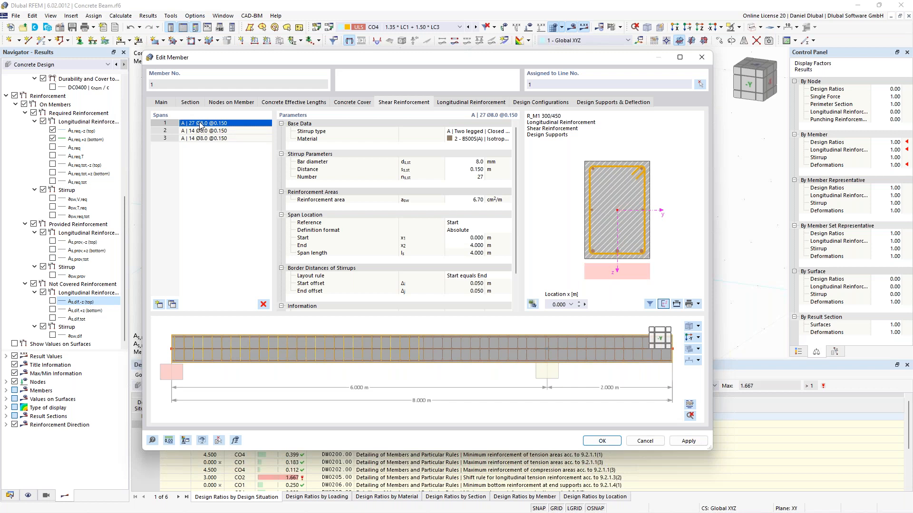
click(220, 133)
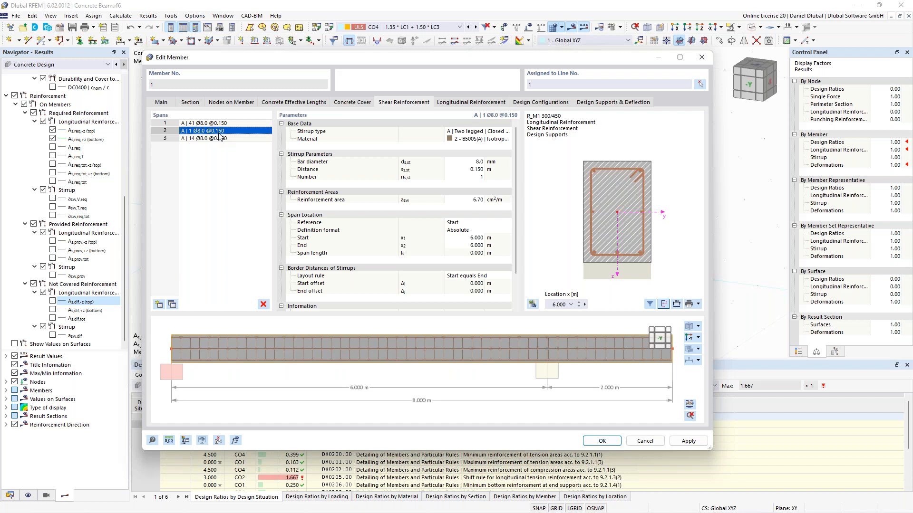
click(219, 124)
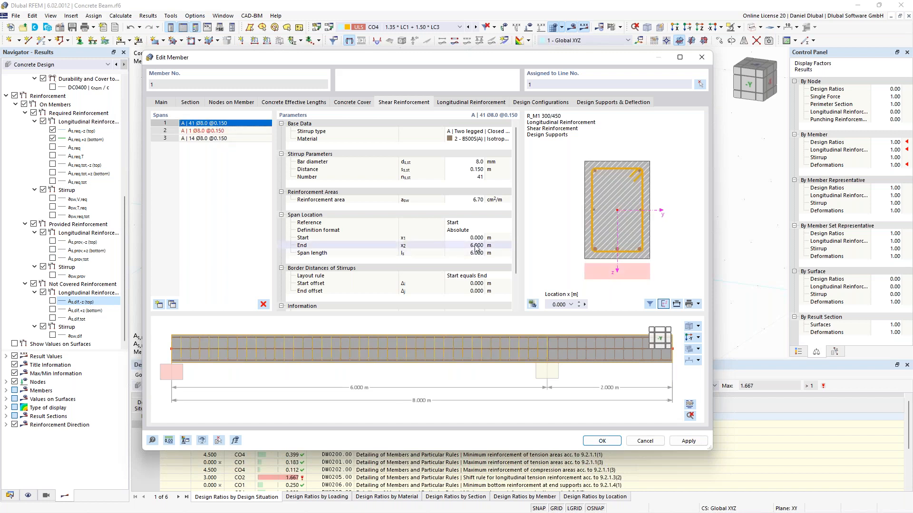
click(476, 247)
text(5)
Set the second shear reinforcement span's end to 7 m and its stirrup distance to 0.1 m, and check the third span
click(205, 131)
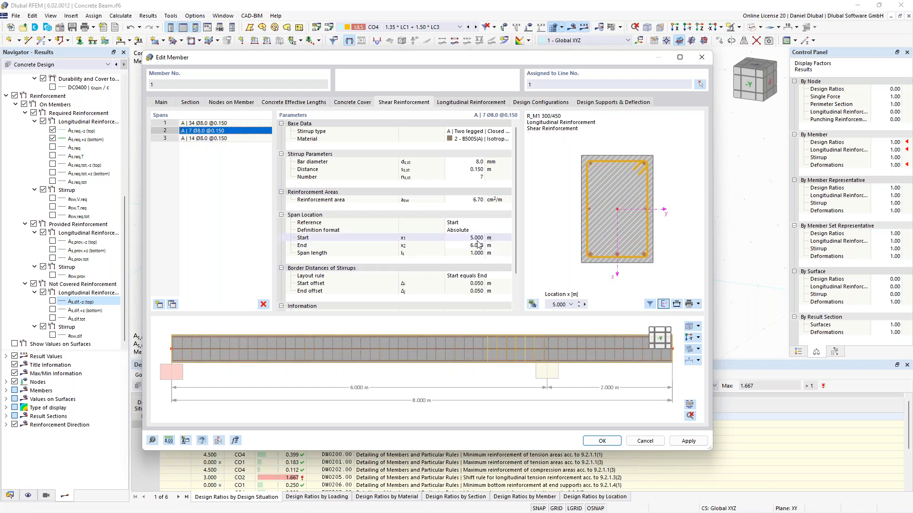
click(474, 247)
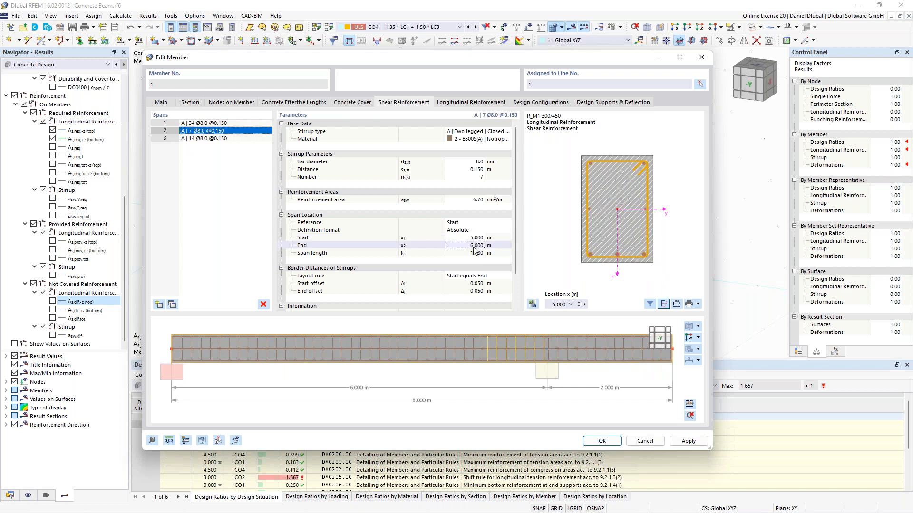
text(7)
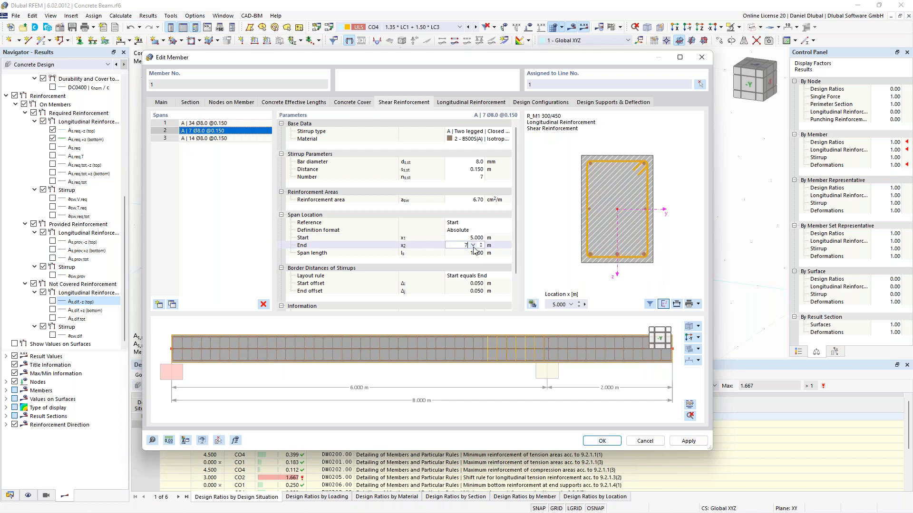
click(471, 170)
text(0,1)
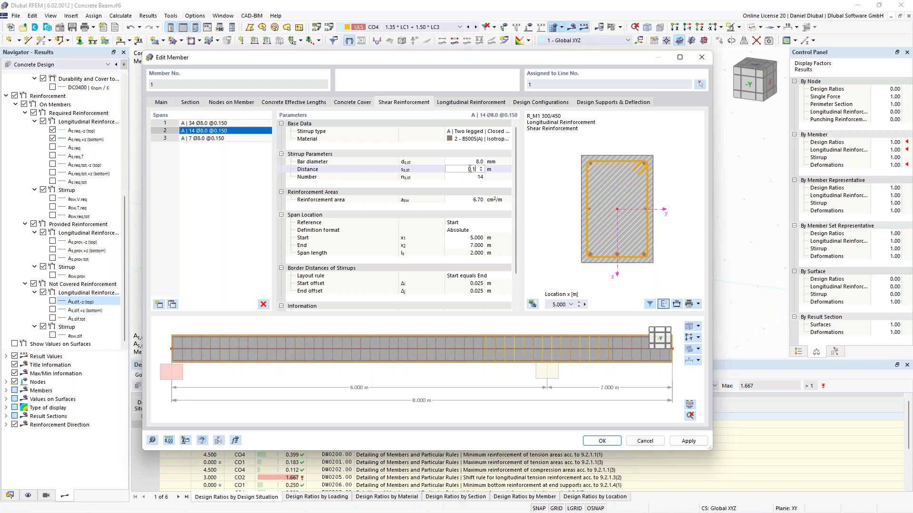
click(204, 139)
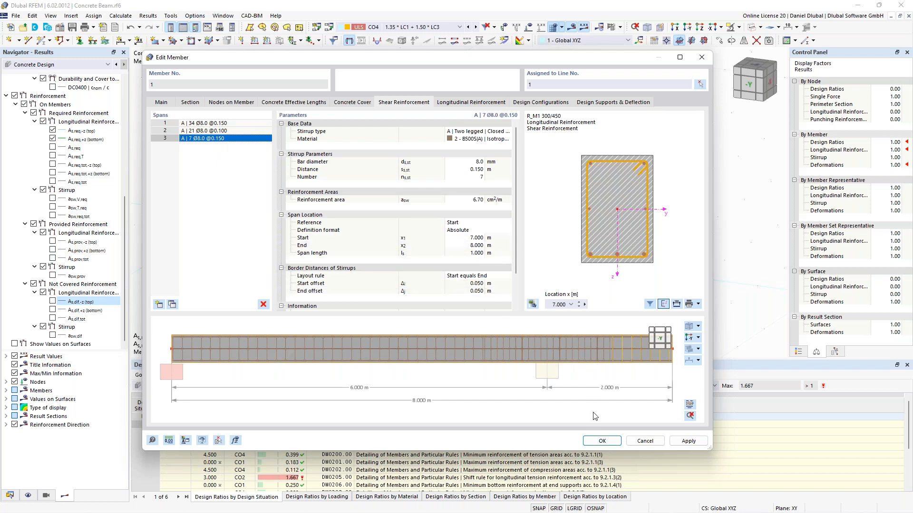
Set the beam's longitudinal reinforcement to 14 mm diameter for the top bars and five 20 mm bars on the bottom side
click(482, 106)
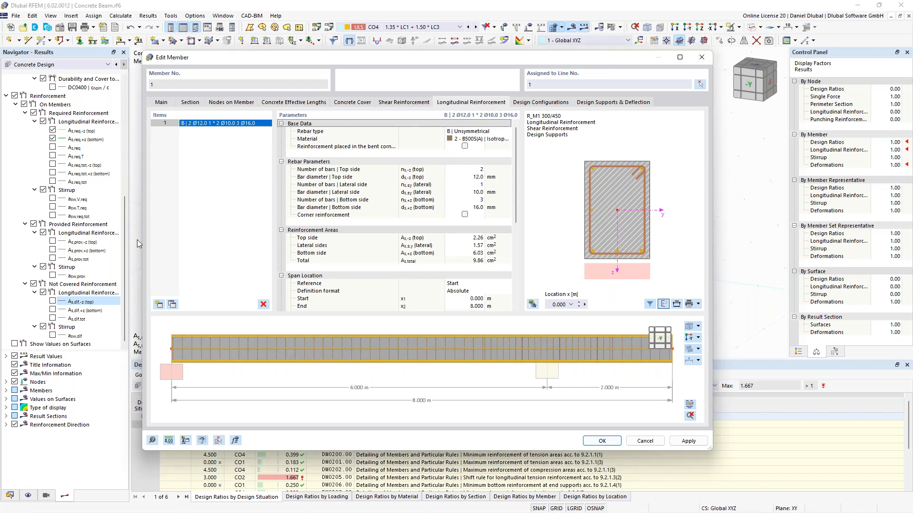
click(479, 177)
text(14)
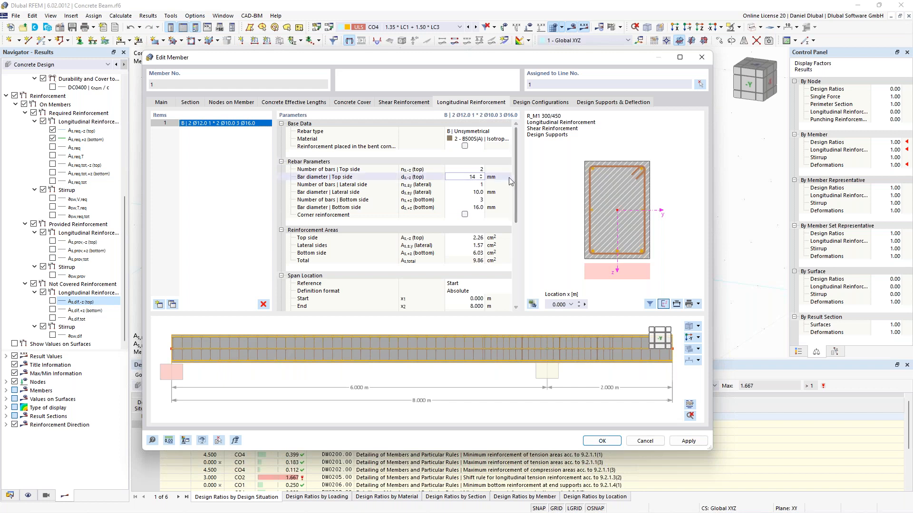
click(479, 208)
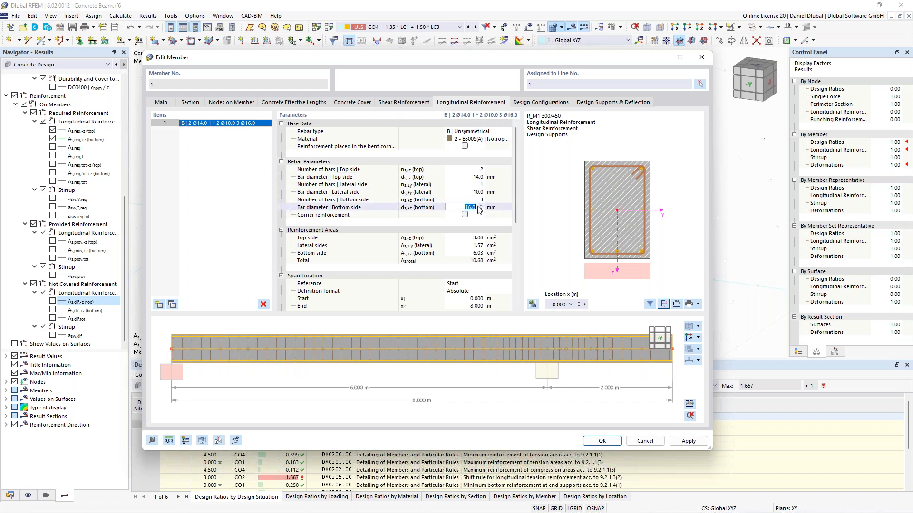
text(20)
click(480, 199)
text(5)
click(479, 192)
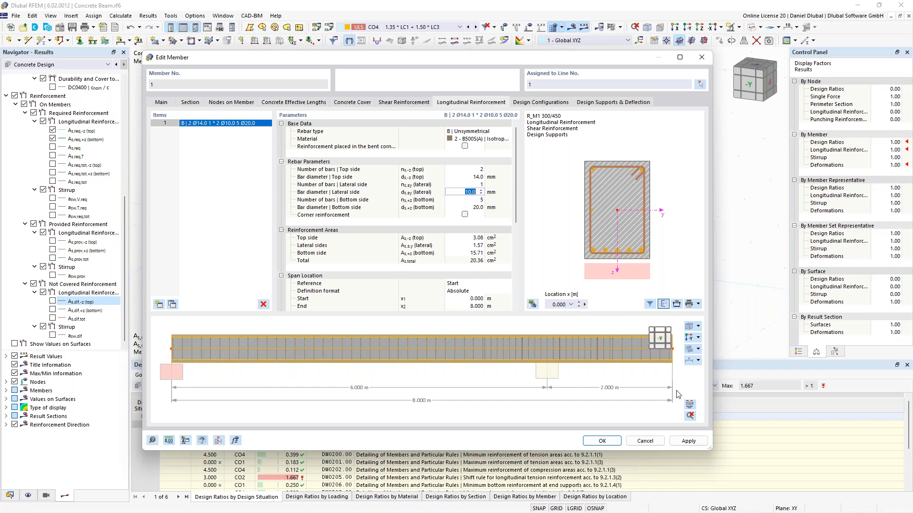
click(689, 403)
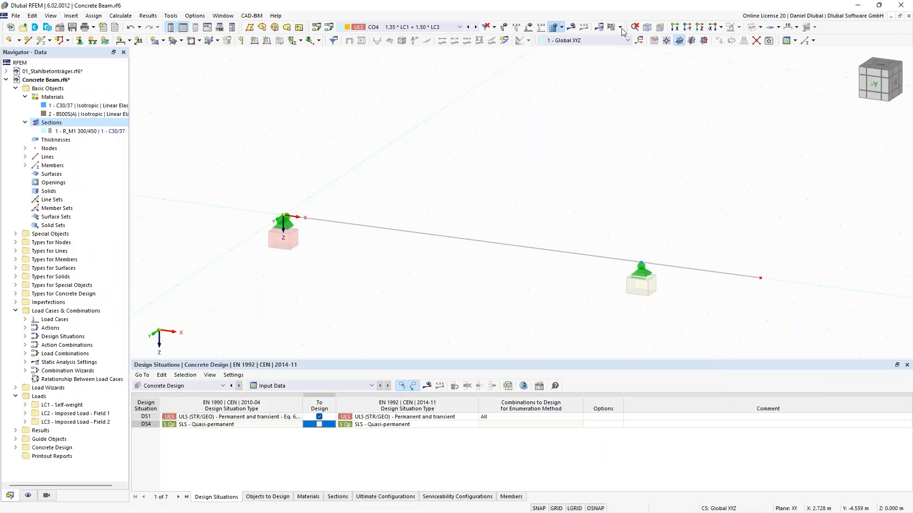
Recalculate the concrete design for the revised reinforcement and review the design ratios on members
click(620, 27)
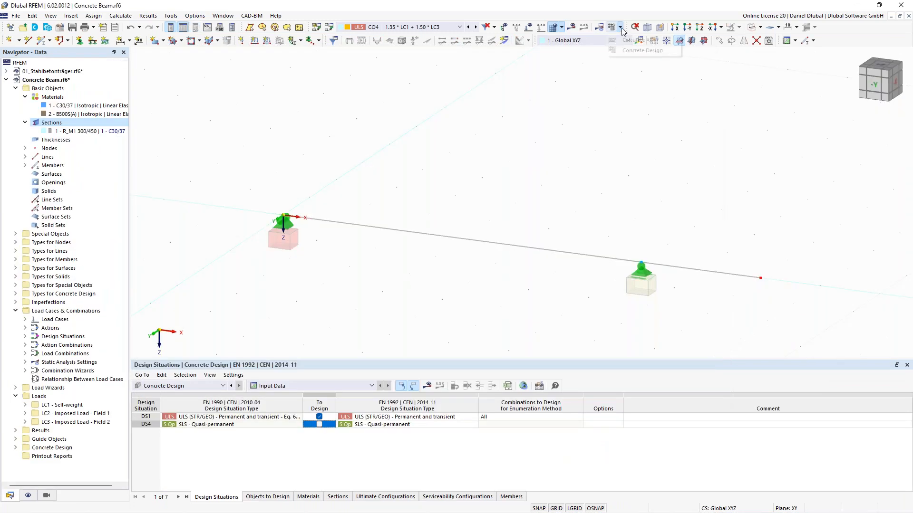
click(634, 40)
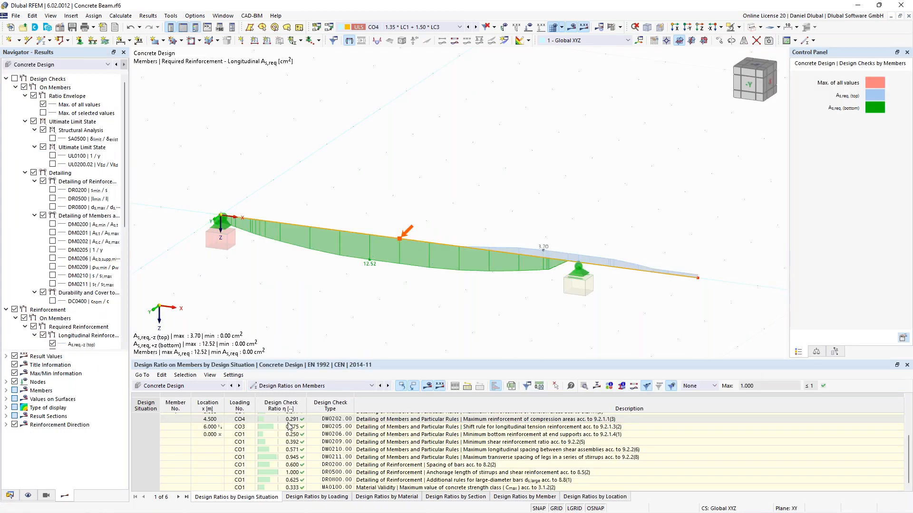
scroll(360, 443, up, 3)
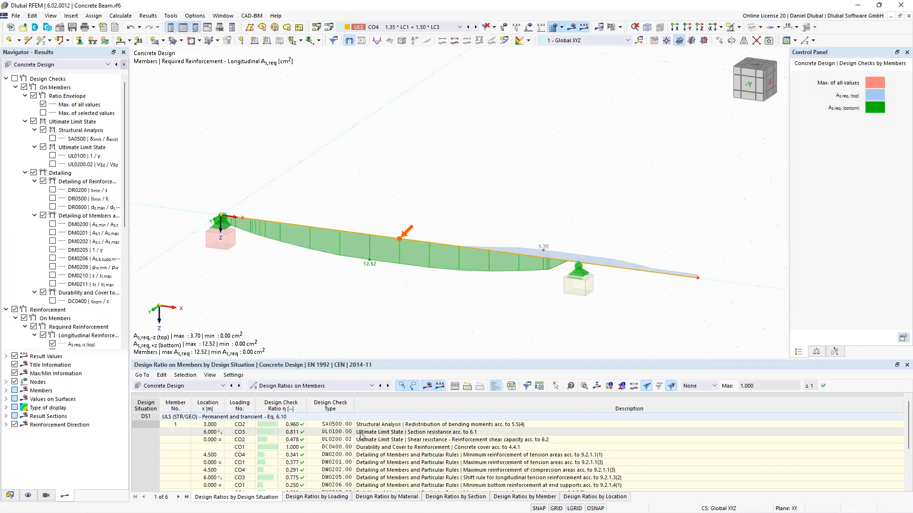
Examine the design check details and formulas for section resistance UL0100 and reinforcement shear capacity UL0200.02 at x = 6.000 m
double_click(360, 436)
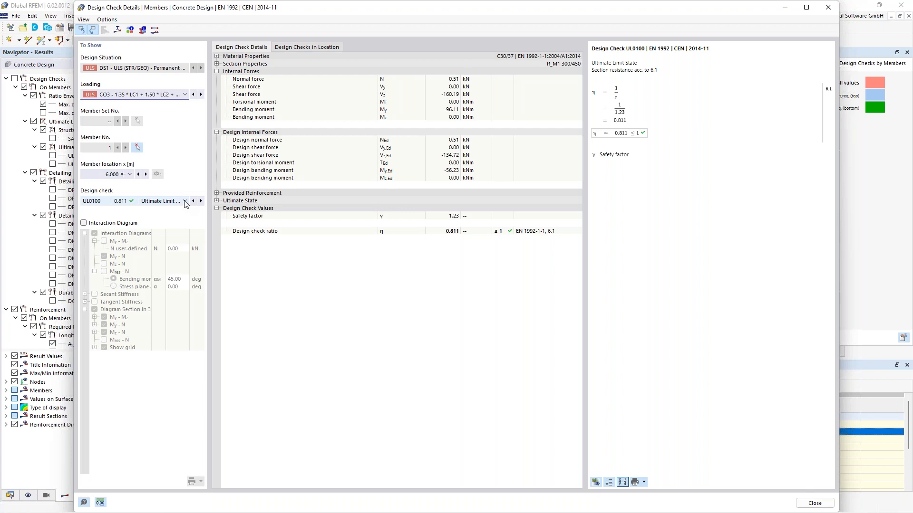
click(200, 201)
drag(656, 49, 722, 52)
drag(605, 71, 705, 71)
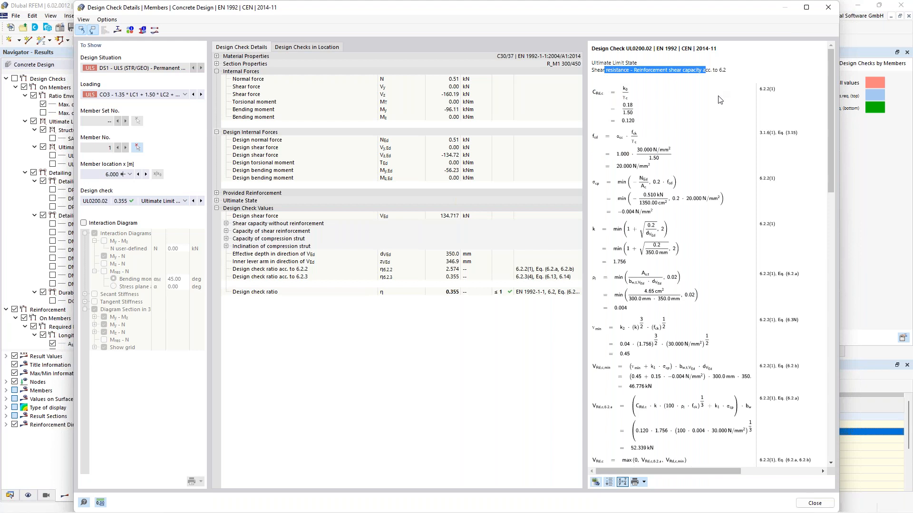
click(745, 68)
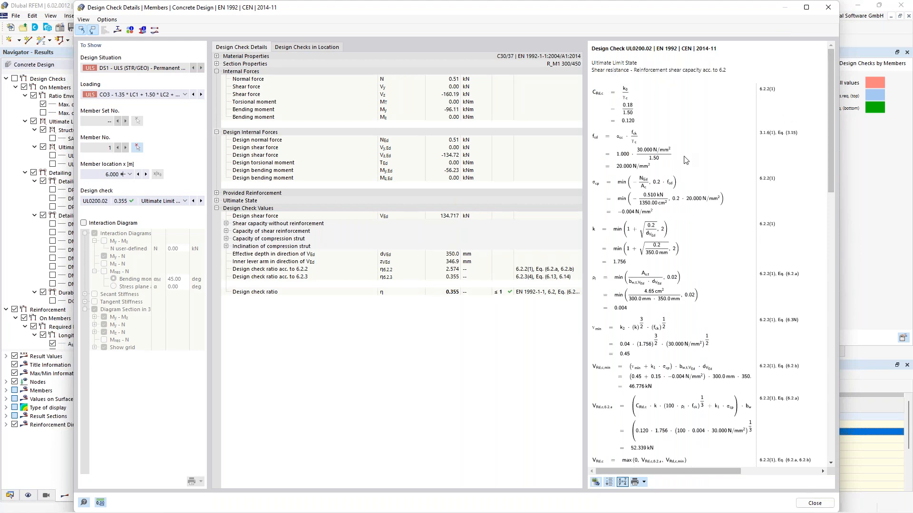
scroll(685, 159, down, 2)
scroll(684, 160, up, 2)
scroll(685, 159, down, 2)
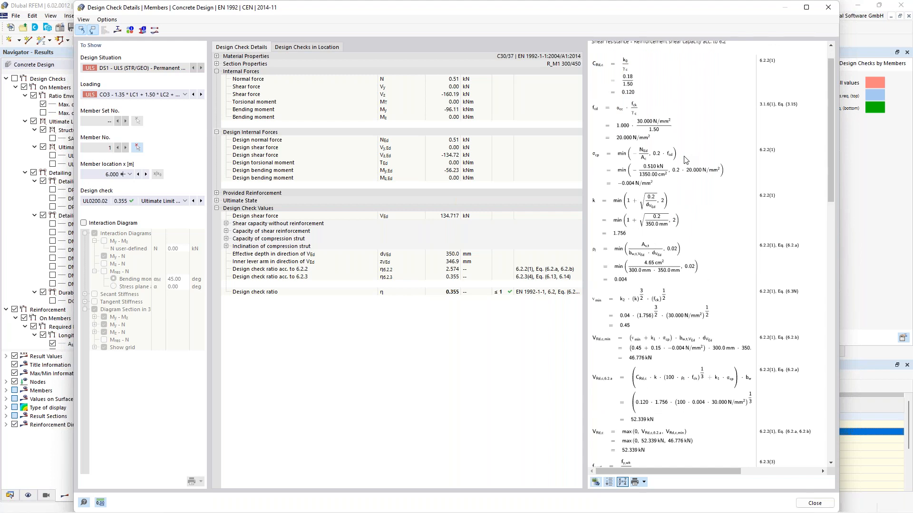
scroll(685, 160, down, 5)
drag(829, 161, 828, 75)
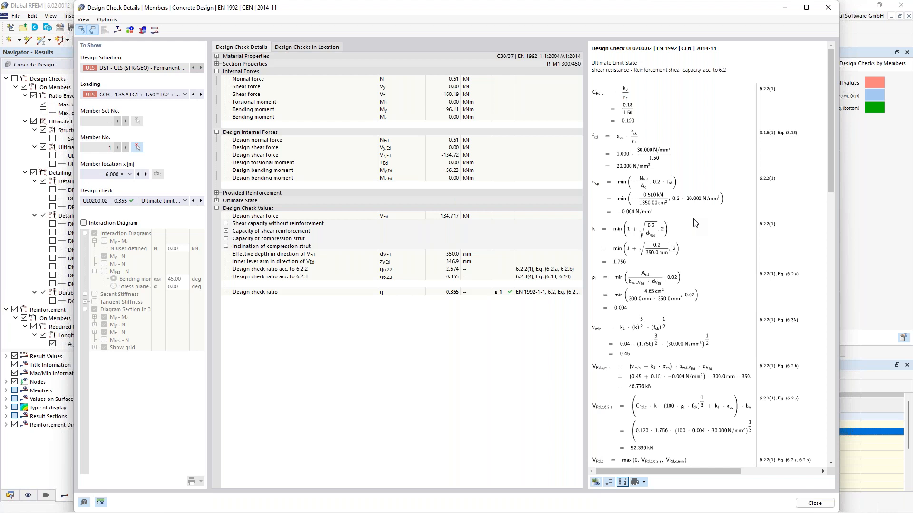
key(Escape)
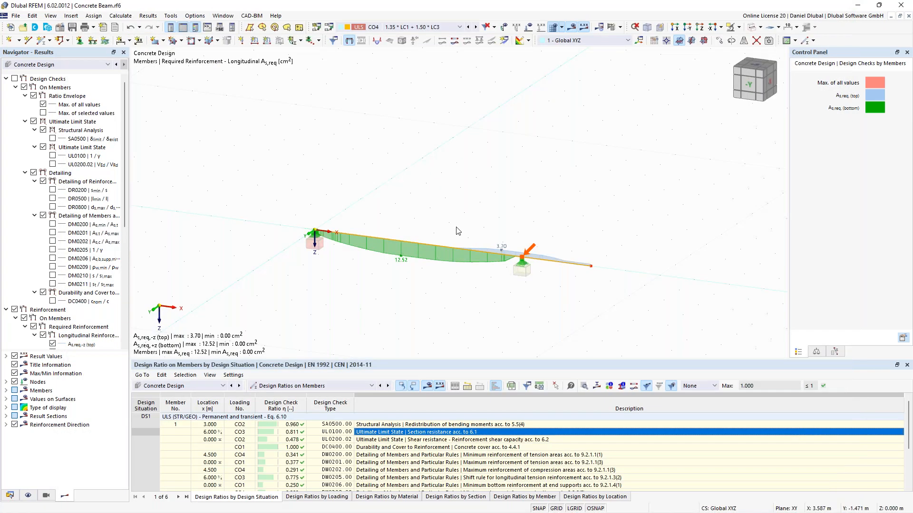
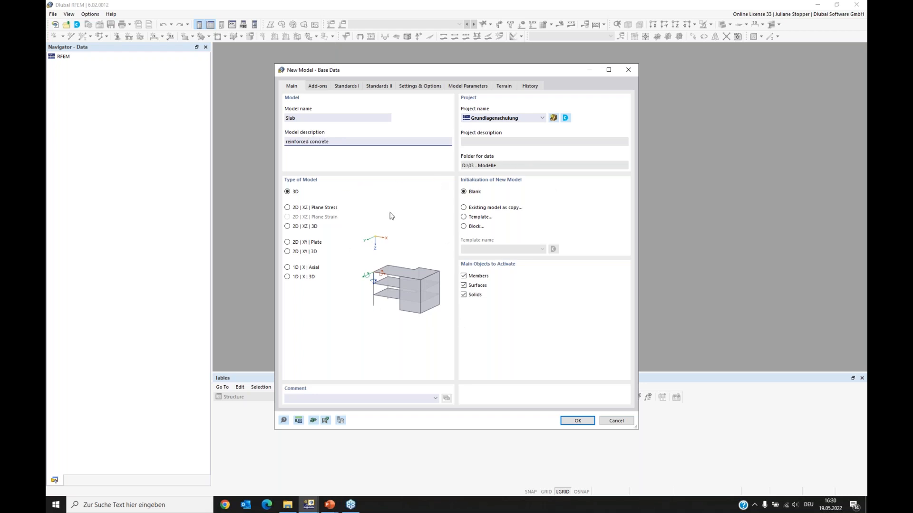
Create the Slab model with the Concrete Design add-on and EN 1992 CEN standard, overwriting the existing model of that name
click(319, 86)
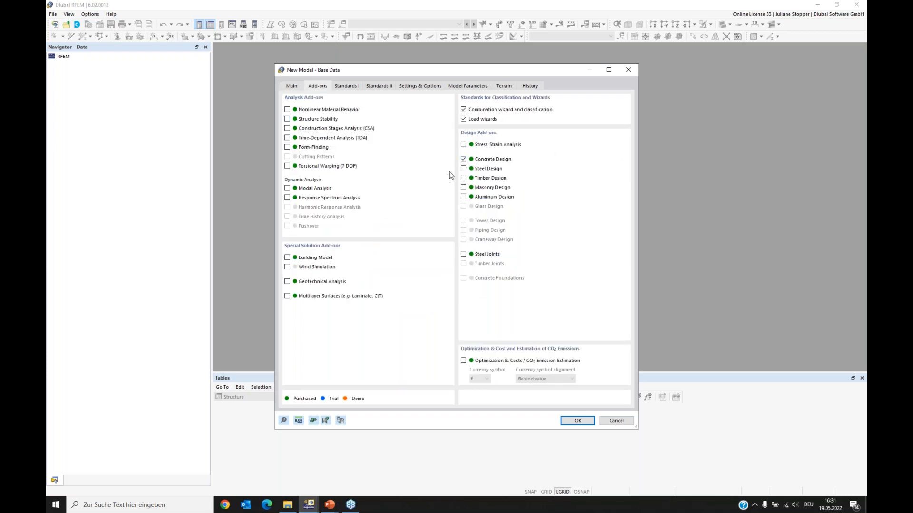
click(348, 87)
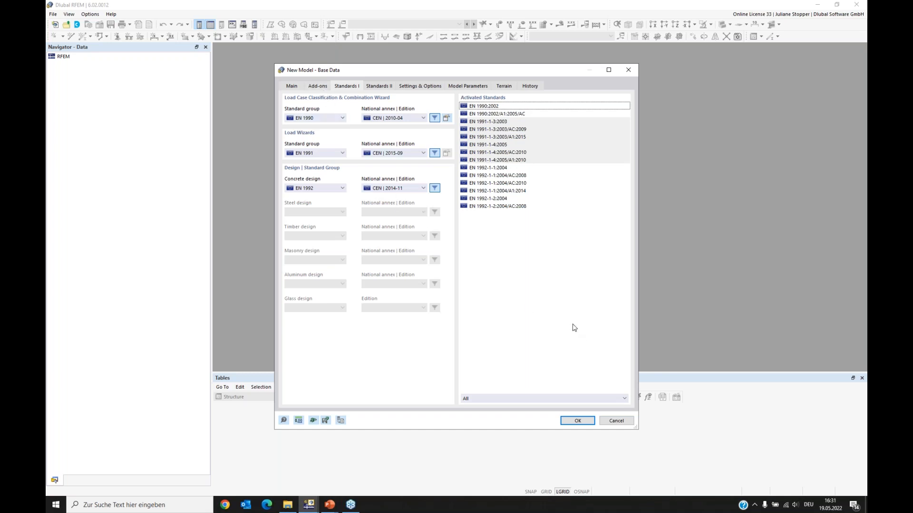
click(578, 421)
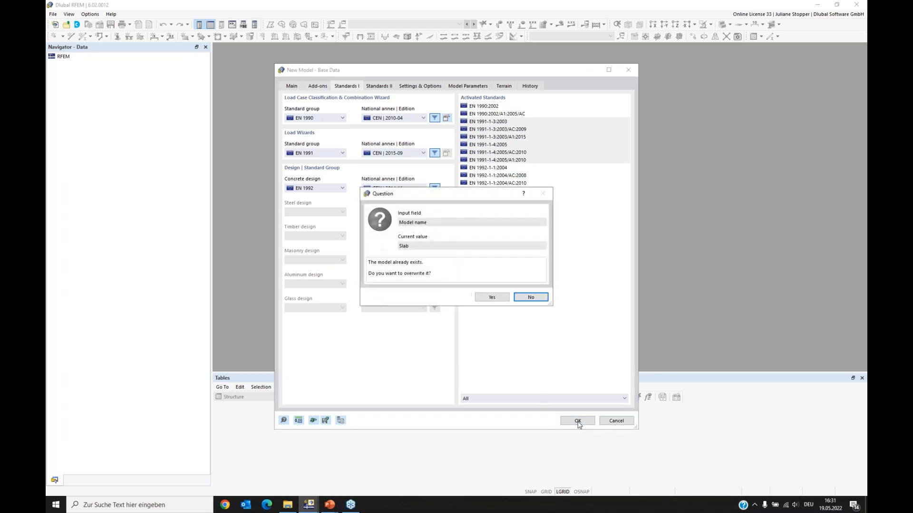
click(491, 298)
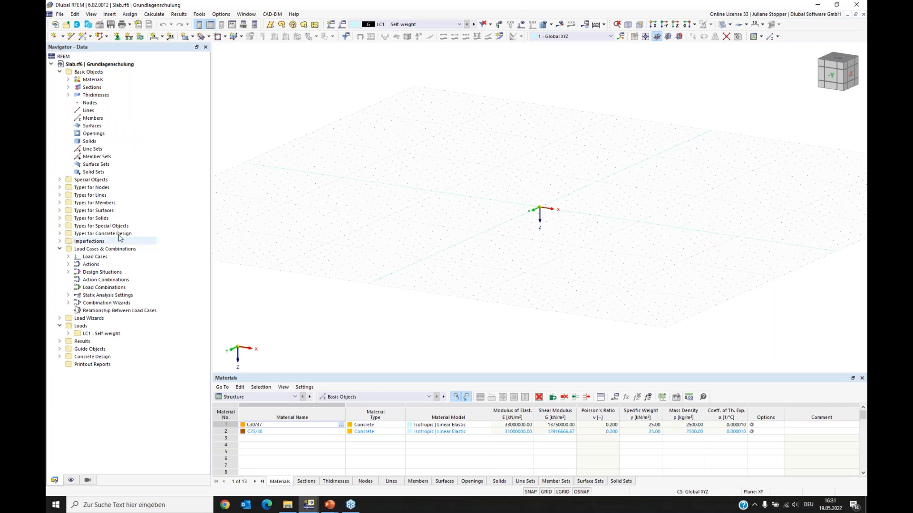
Create a new background layer in the guide objects from Ground-plan.dxf, stored in the EN folder of the student training files
click(60, 249)
click(59, 265)
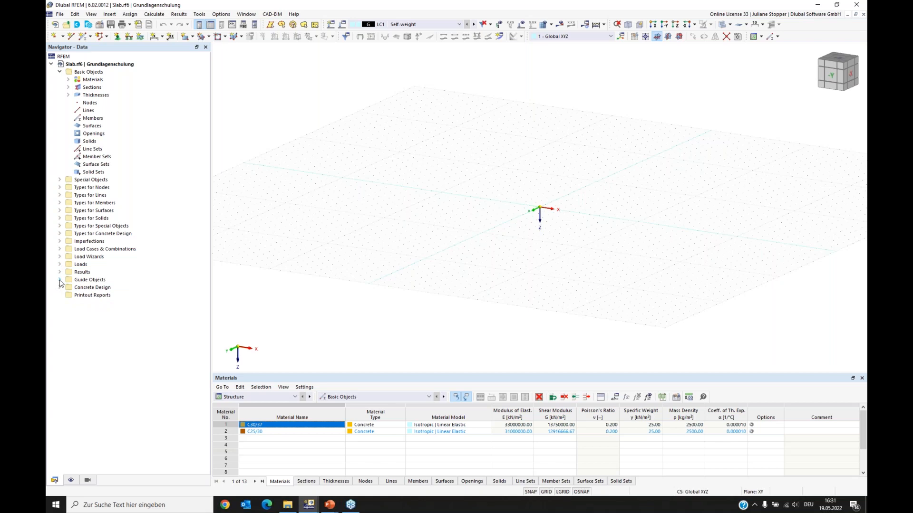
click(59, 280)
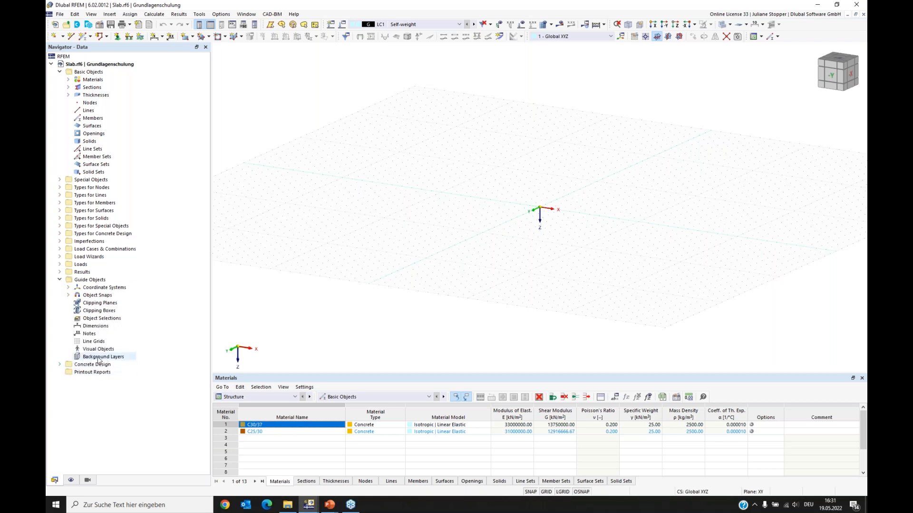
right_click(98, 358)
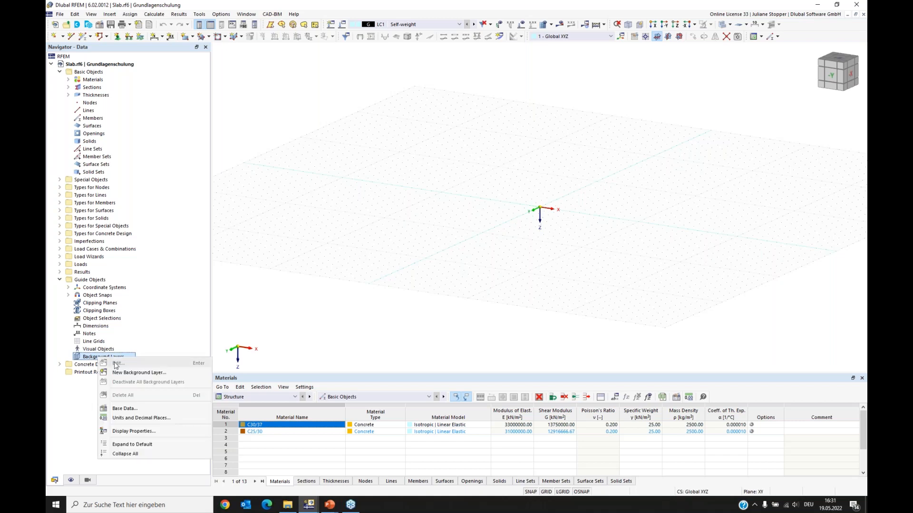
click(123, 371)
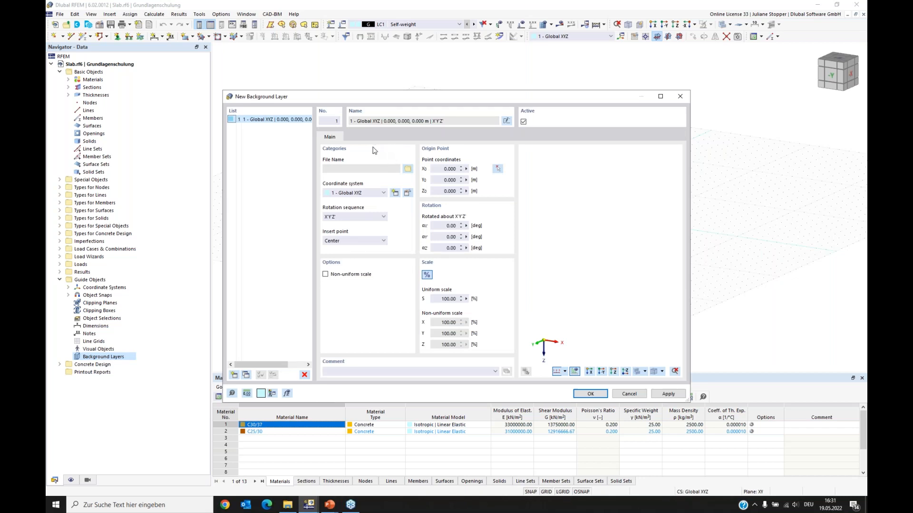
click(408, 169)
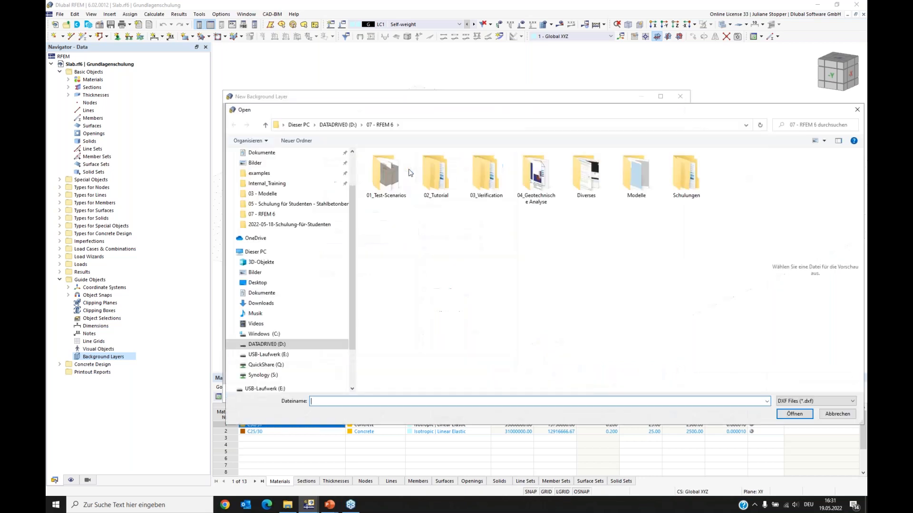
click(285, 209)
double_click(379, 189)
click(412, 166)
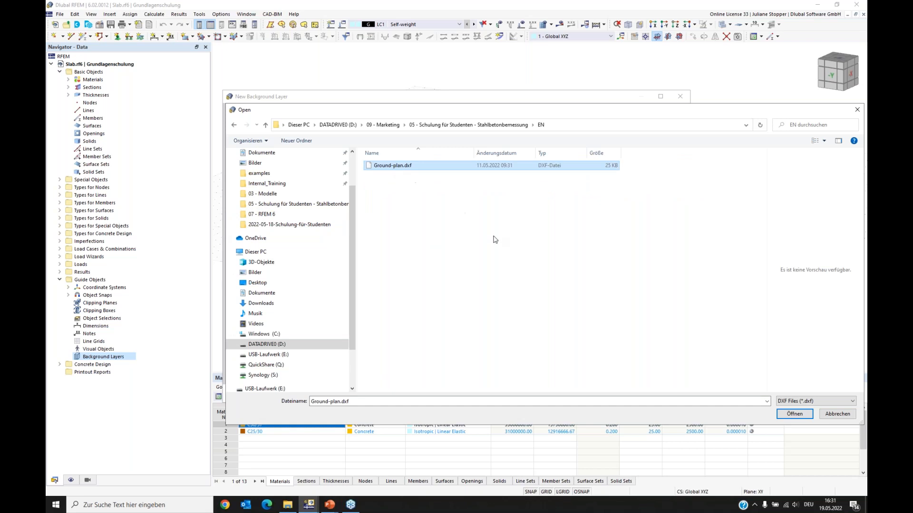
click(795, 414)
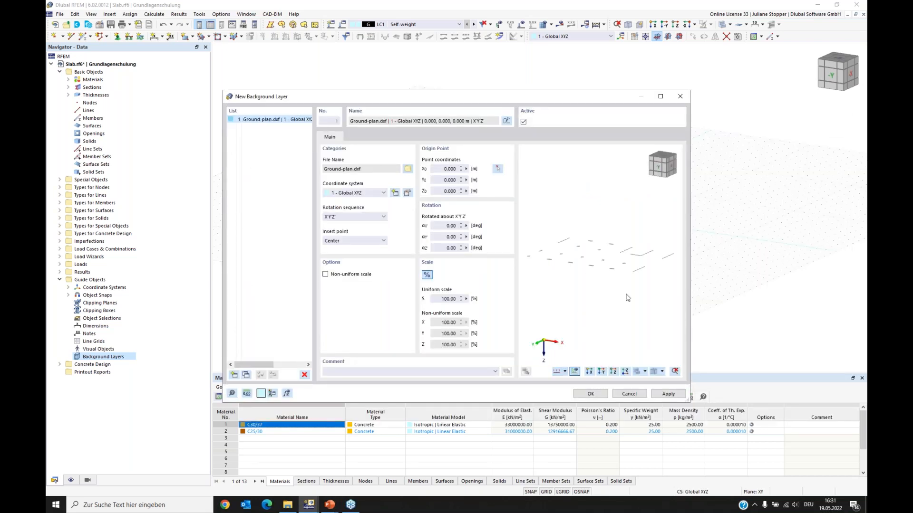
Rotate the ground plan background layer 180° about the Y axis, insert it, and show the model from above
click(613, 371)
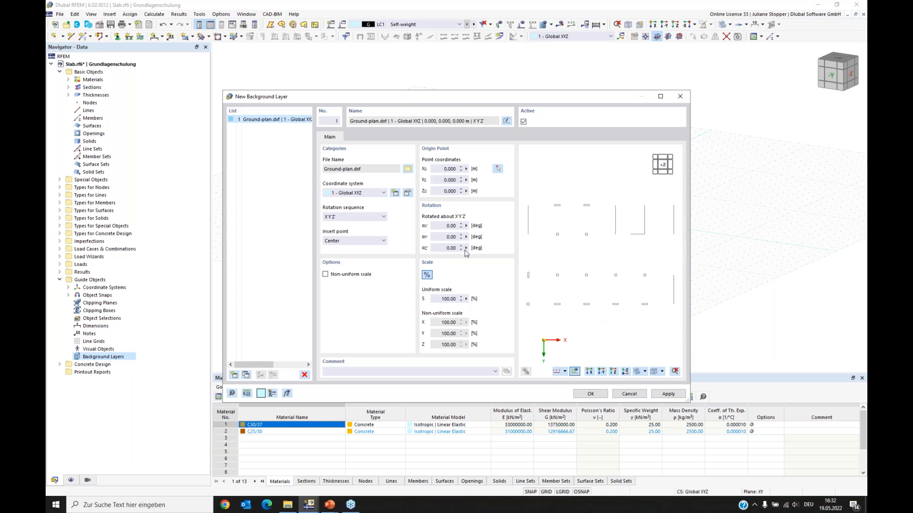
click(436, 236)
click(451, 248)
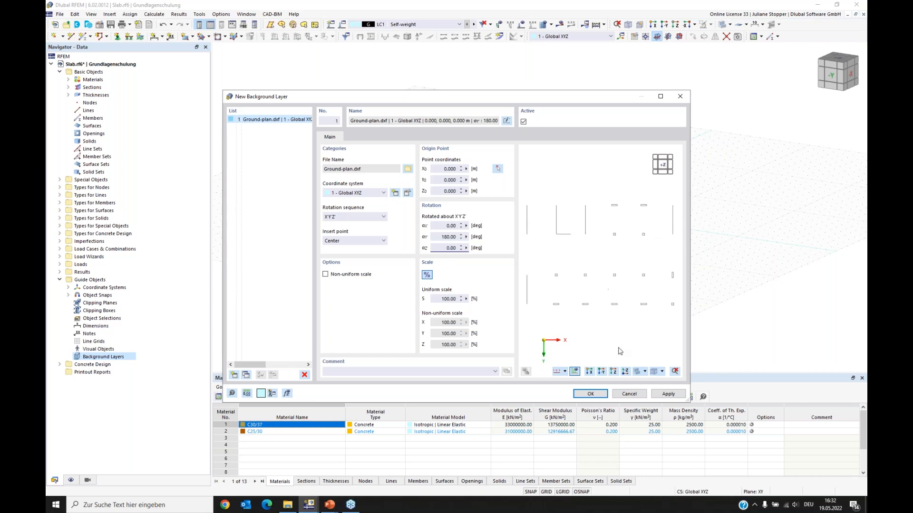
click(590, 394)
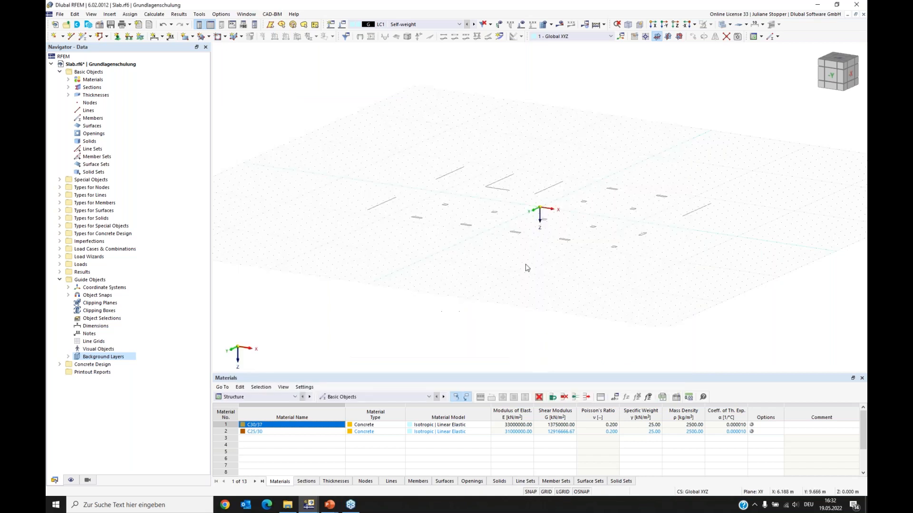
click(676, 26)
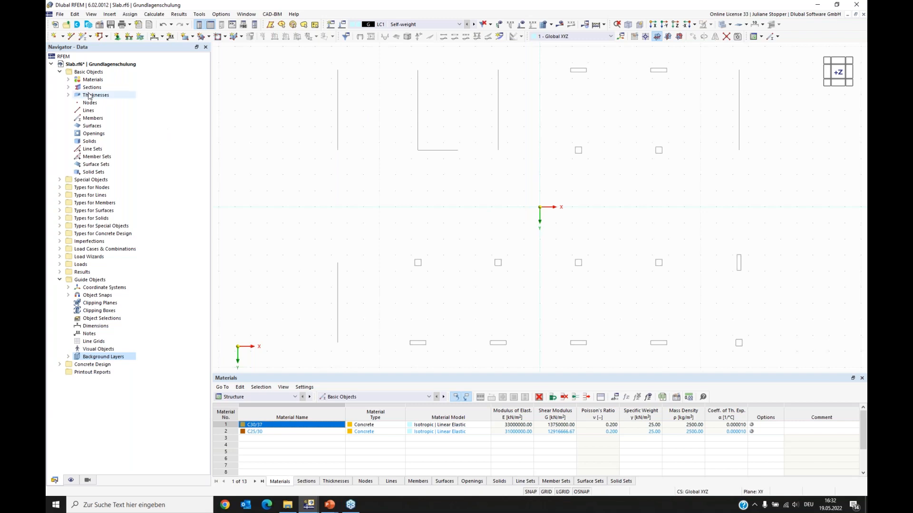
Draw single lines along the ground plan's upper edge (25 m) and left edge, both starting at the upper-left corner
click(71, 37)
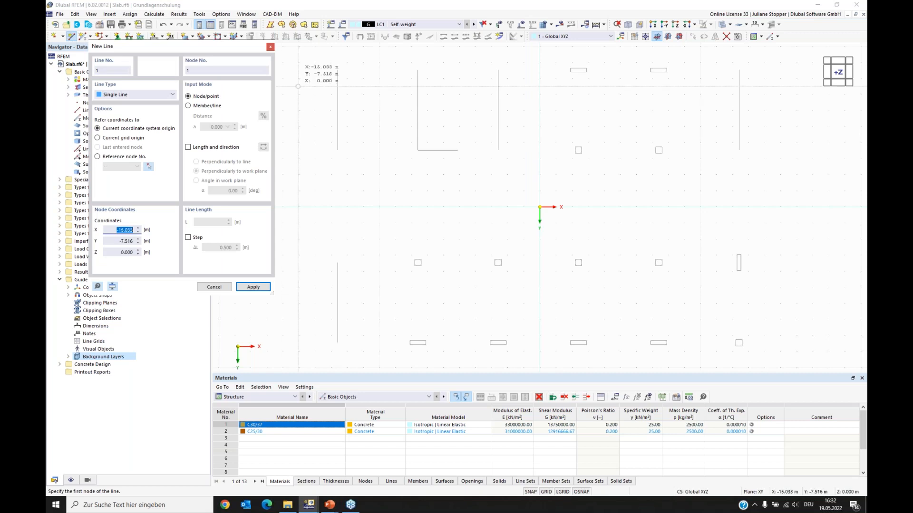
click(338, 70)
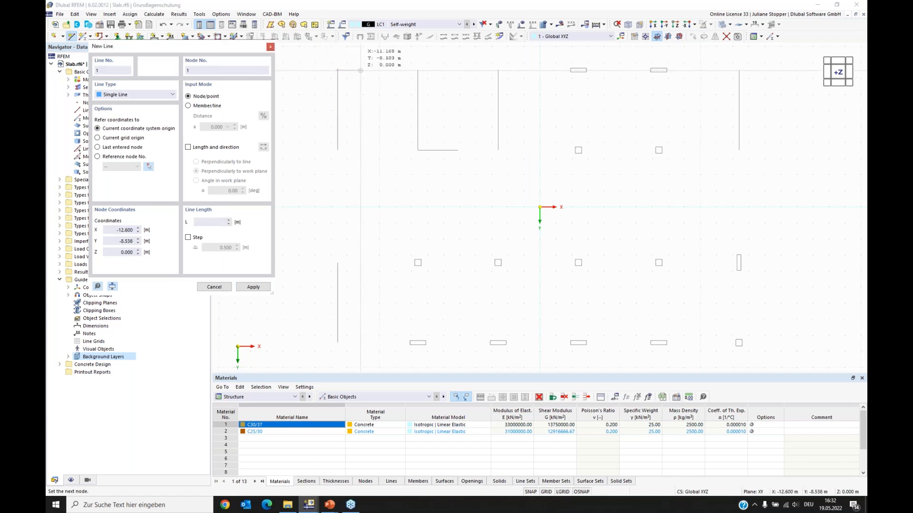
click(739, 70)
right_click(796, 125)
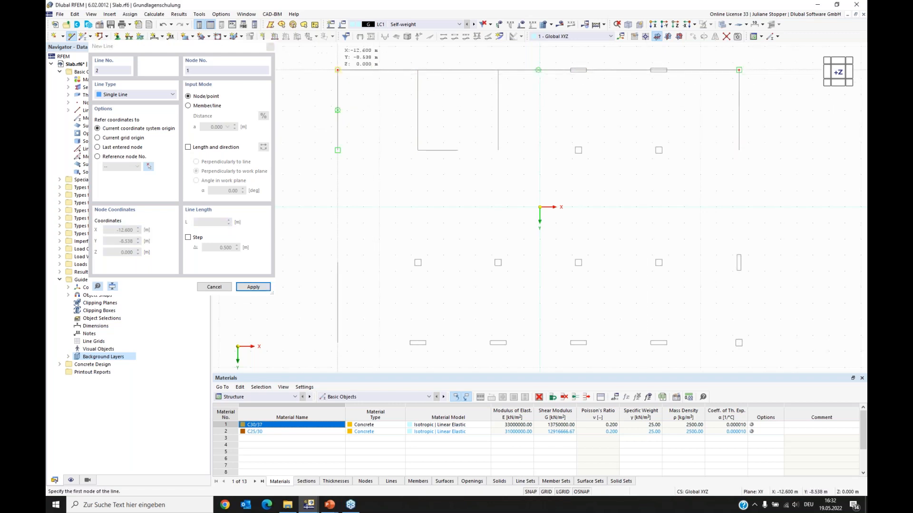
click(338, 70)
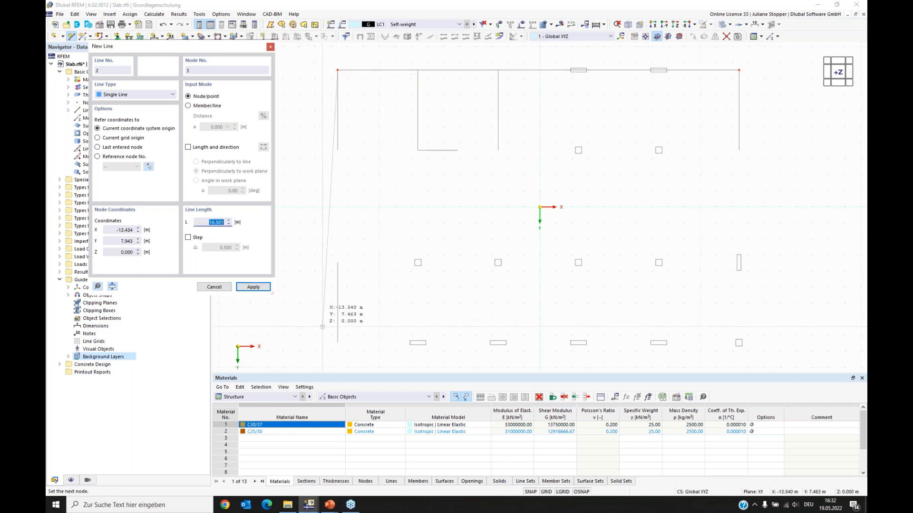
click(337, 342)
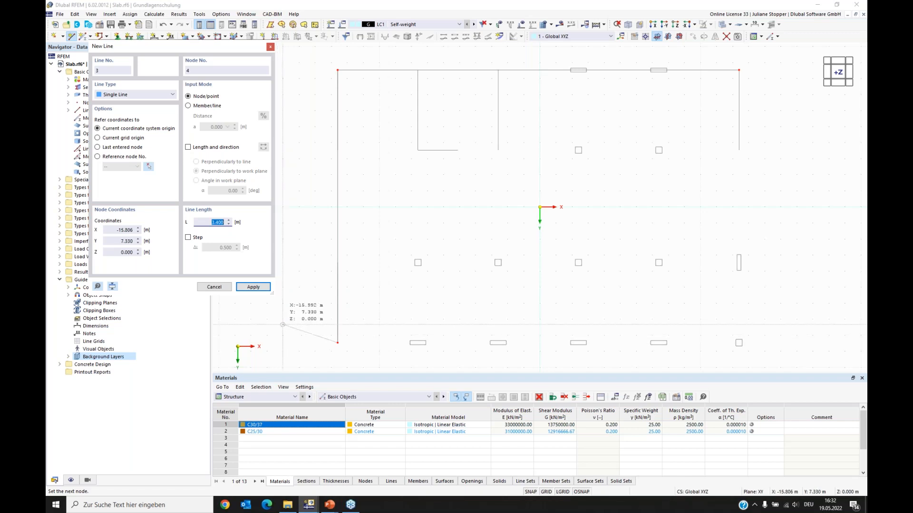
key(Escape)
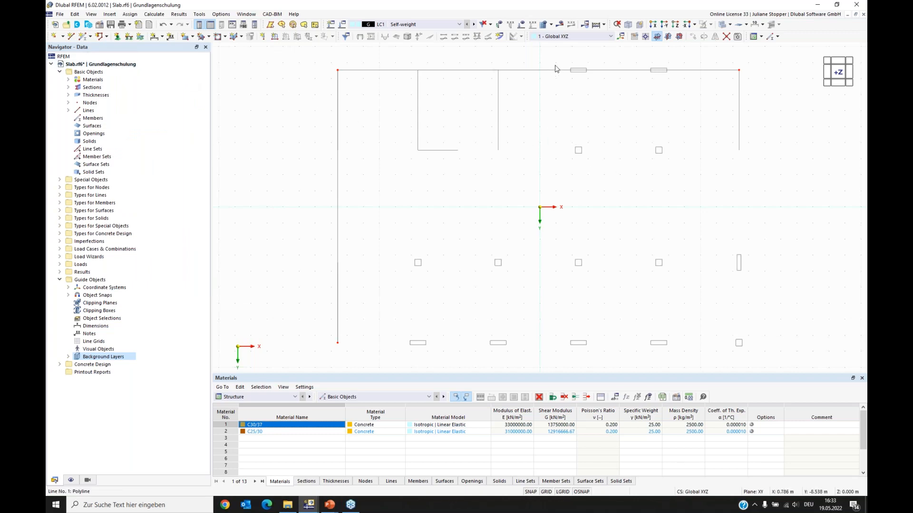
Copy the upper edge line to the lower edge and the left edge line to the right edge, closing the slab outline
click(541, 71)
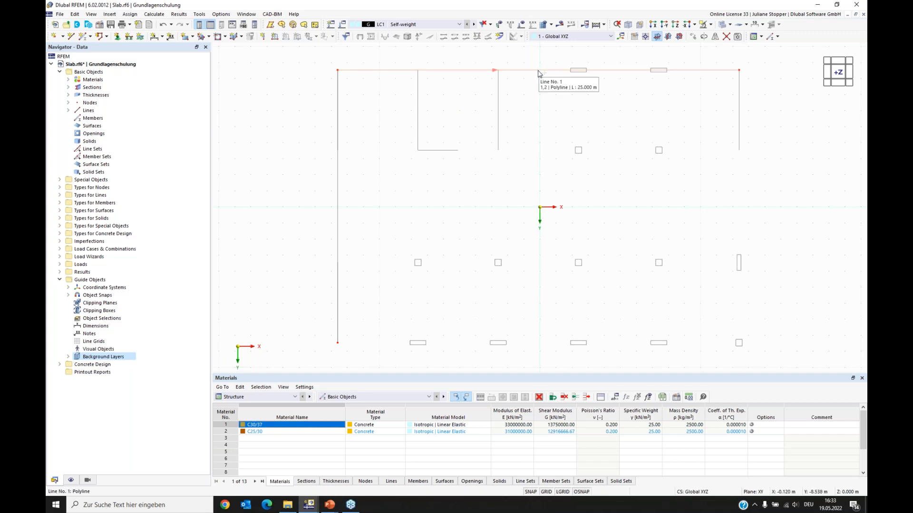
drag(538, 74, 341, 347)
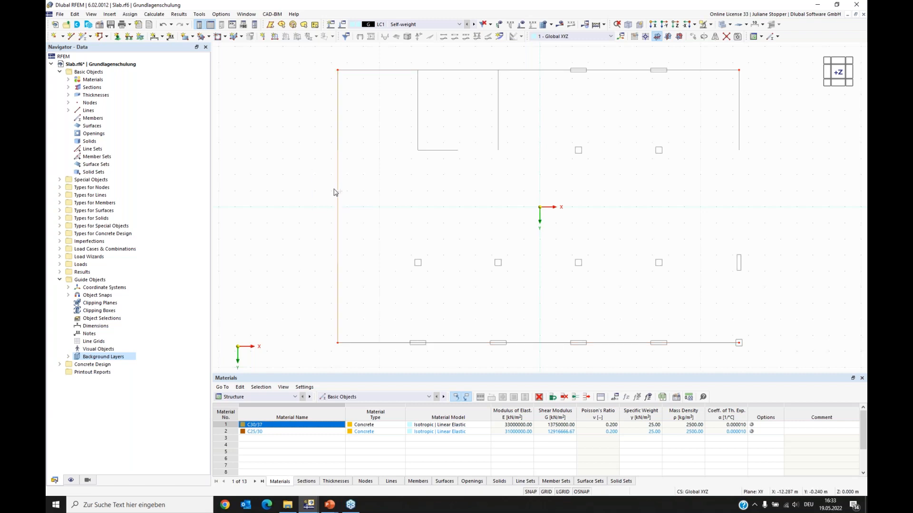
drag(341, 154, 740, 70)
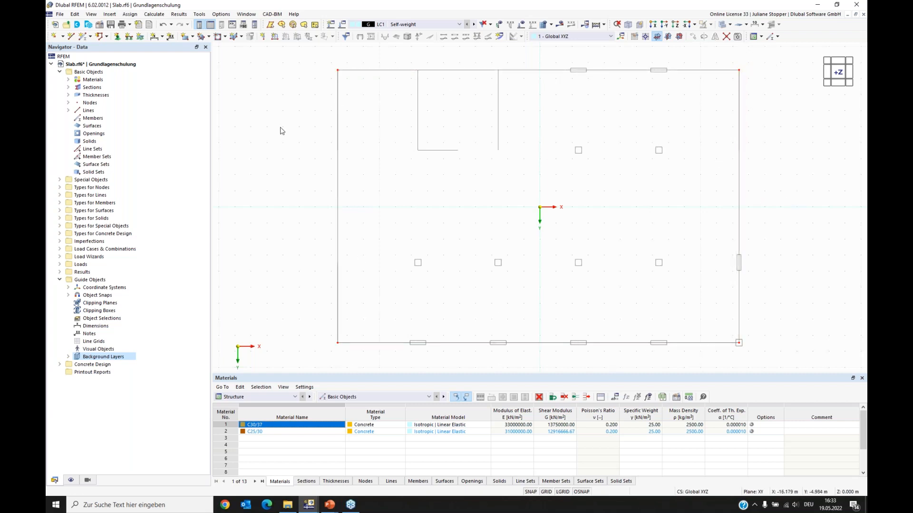
Draw the inner bay below the upper edge as four connected lines, with an intermediate node where the horizontal wall ends
click(70, 36)
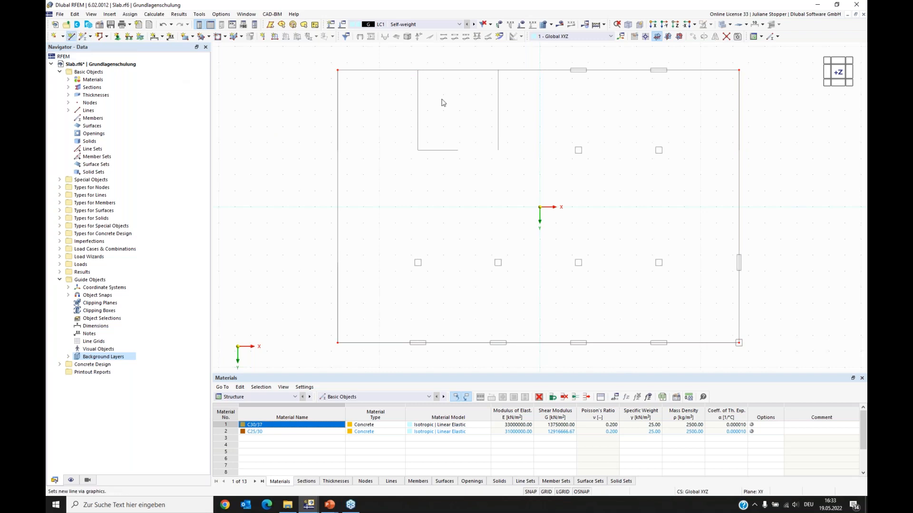
click(417, 71)
click(417, 150)
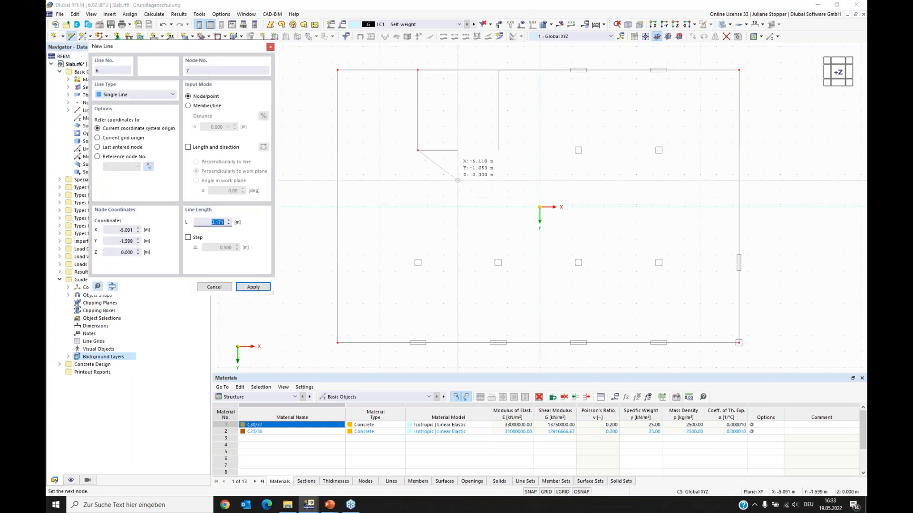
click(458, 150)
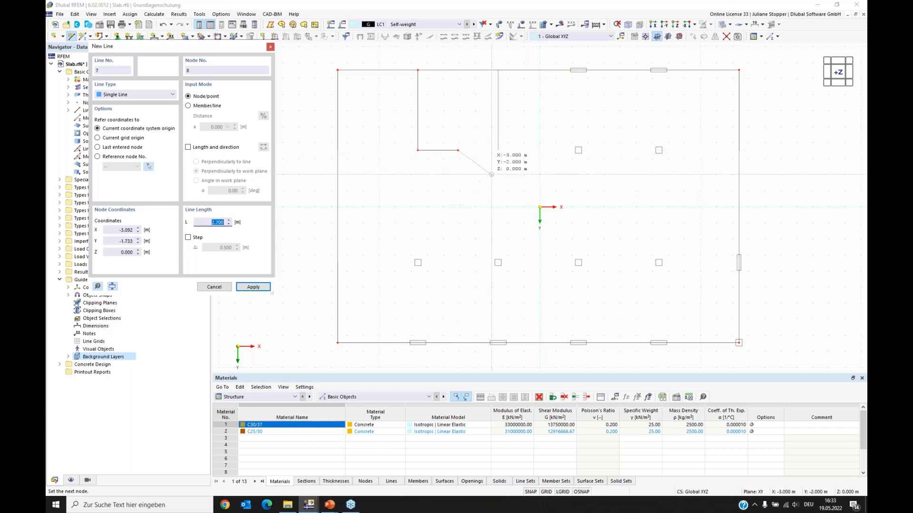
click(498, 150)
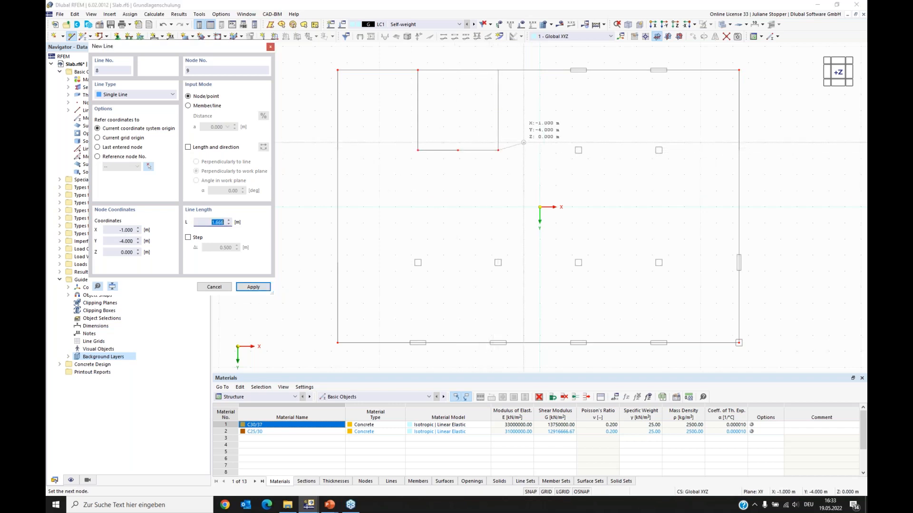
click(498, 70)
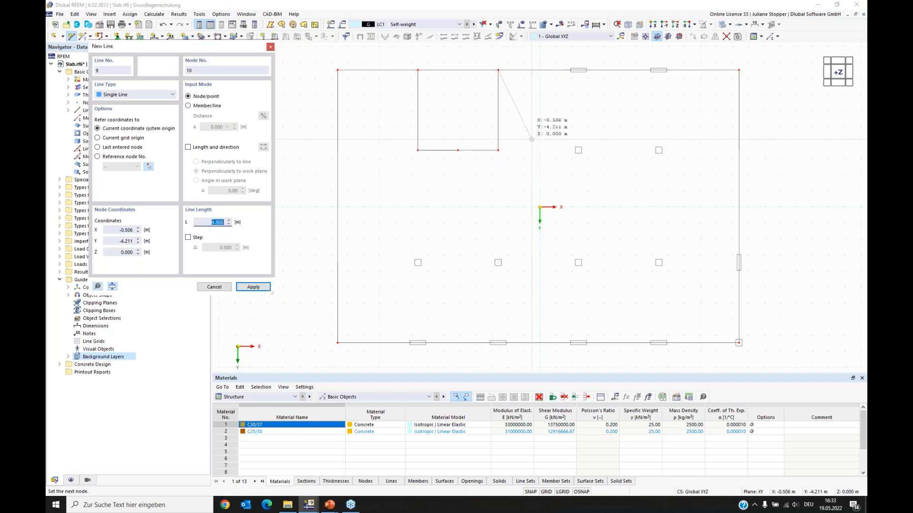
click(270, 47)
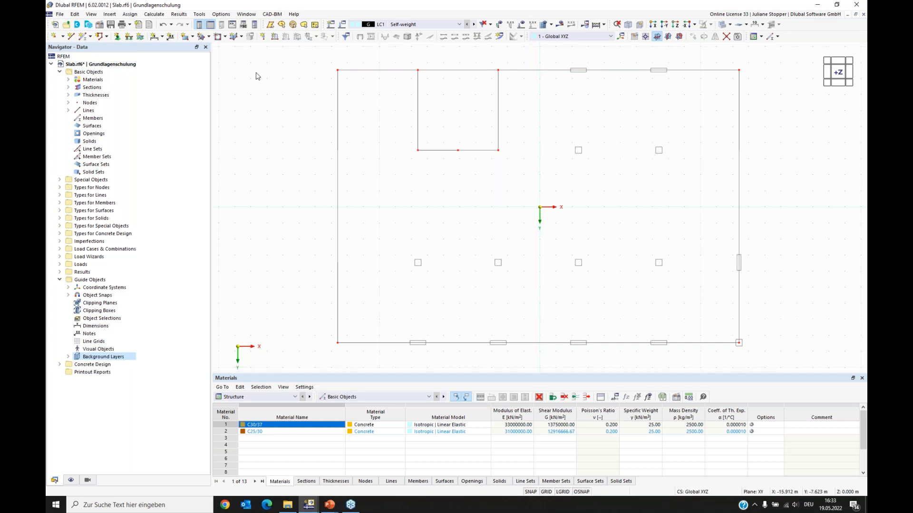
Place a node at the left end of each of the two narrow rectangular columns on the upper edge
click(54, 36)
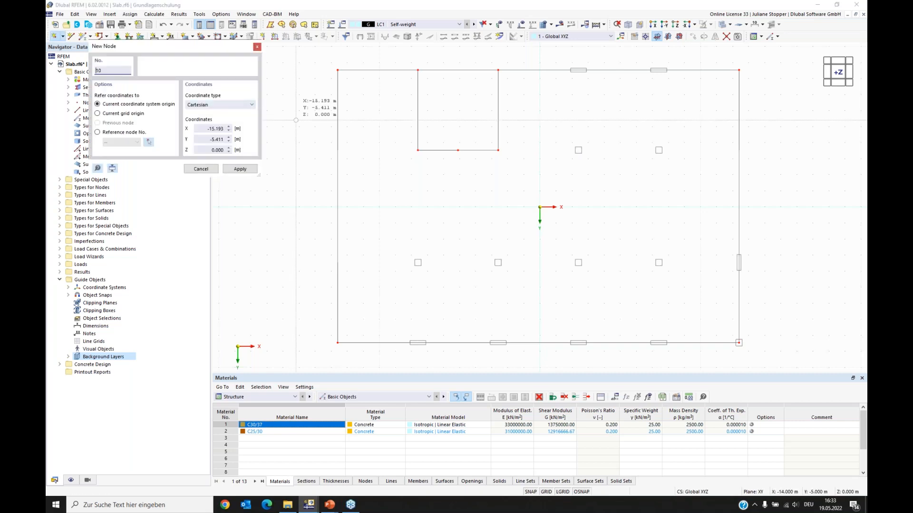
scroll(594, 115, up, 3)
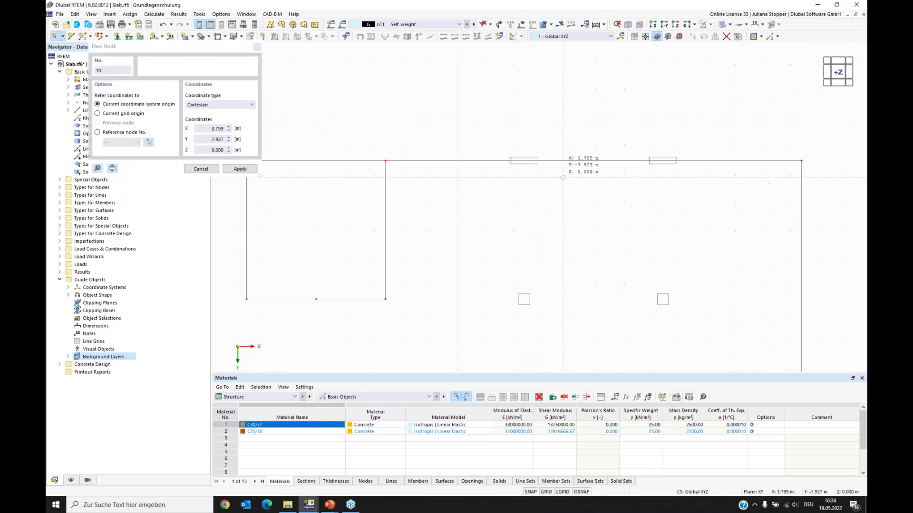
scroll(563, 177, up, 3)
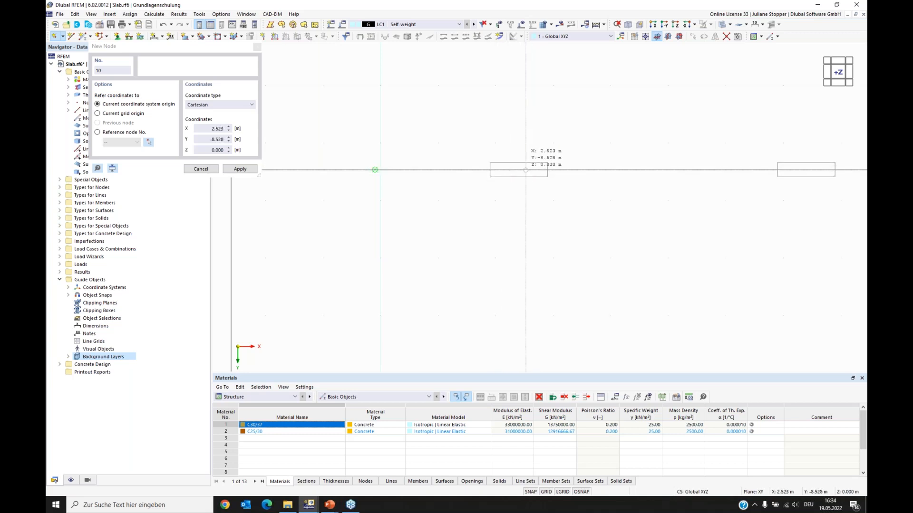
click(490, 169)
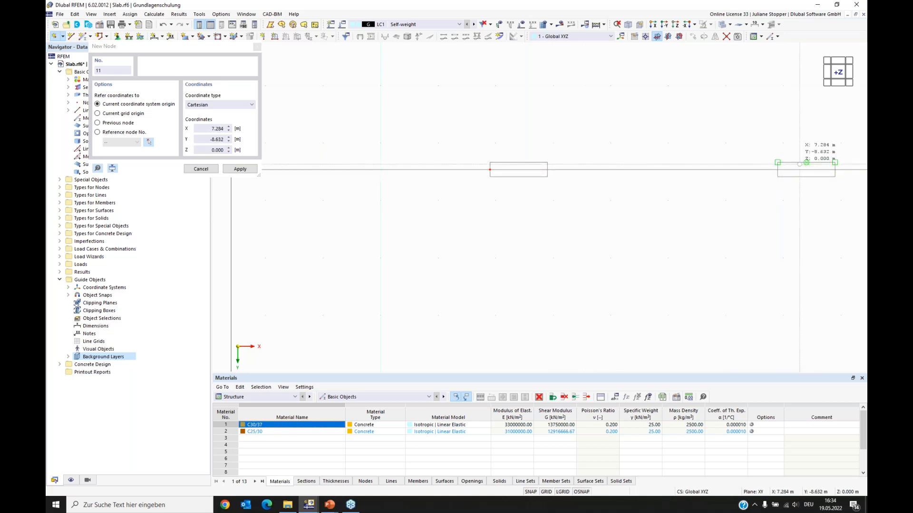
click(777, 169)
key(Escape)
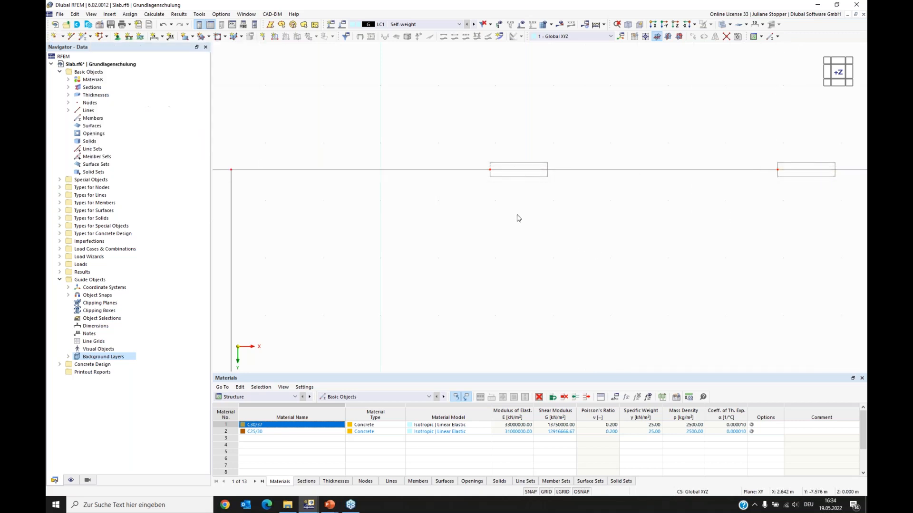
Move the node at the first rectangular column on the upper edge to its centre by setting X to 2.4 m
double_click(496, 250)
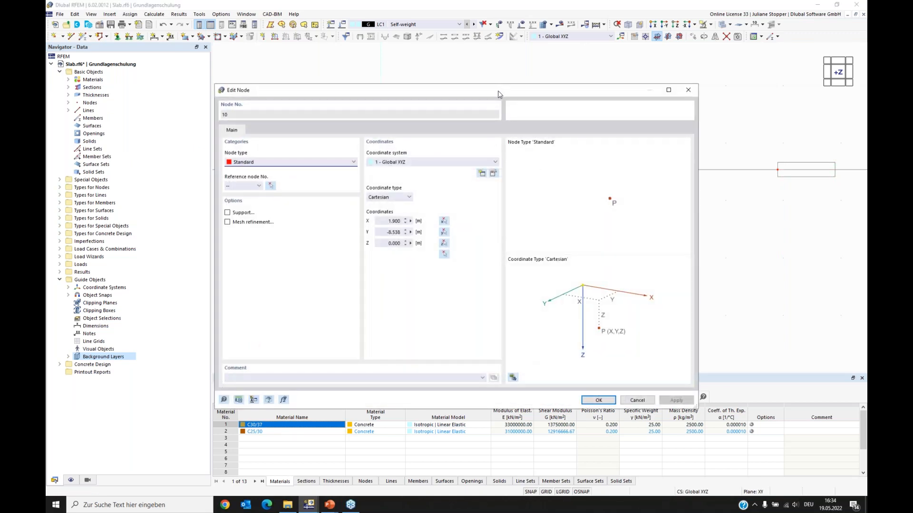
drag(502, 101, 550, 192)
drag(437, 318, 462, 319)
text(2,4)
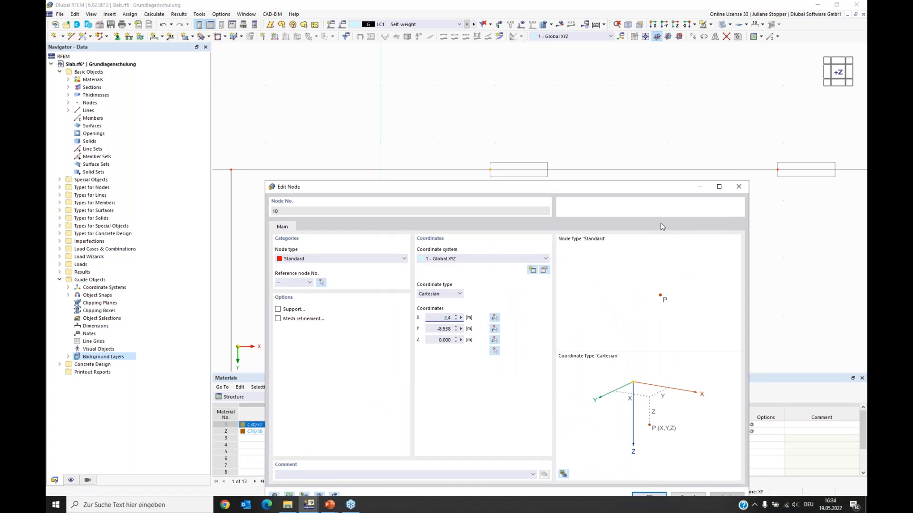
key(Return)
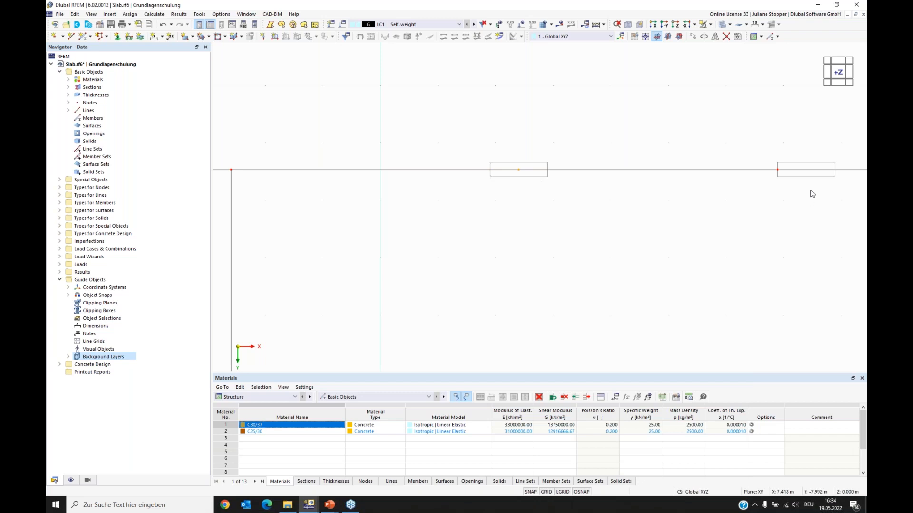
Move the node at the second rectangular column on the upper edge to its centre by setting X to 7.4 m
double_click(777, 171)
double_click(433, 319)
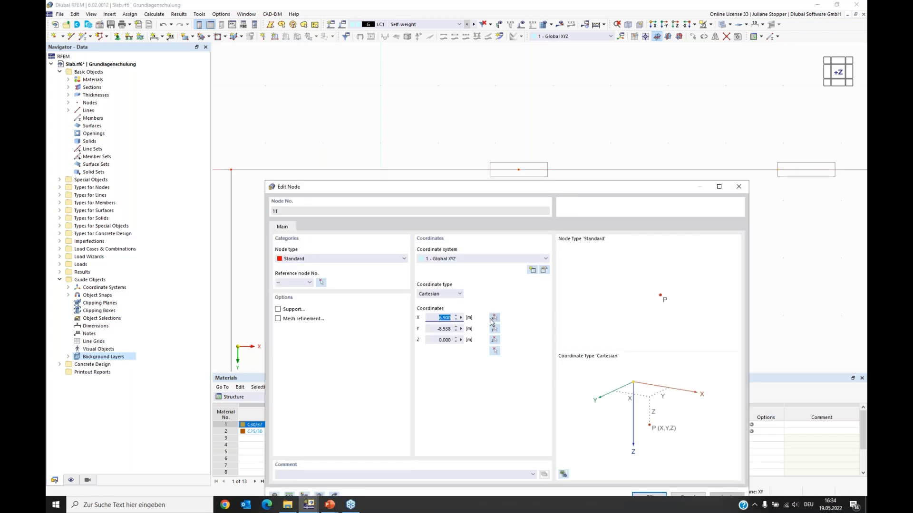
text(7,4)
key(Return)
Select the nodes along the upper edge and copy them down to the upper row of square columns
scroll(509, 155, down, 5)
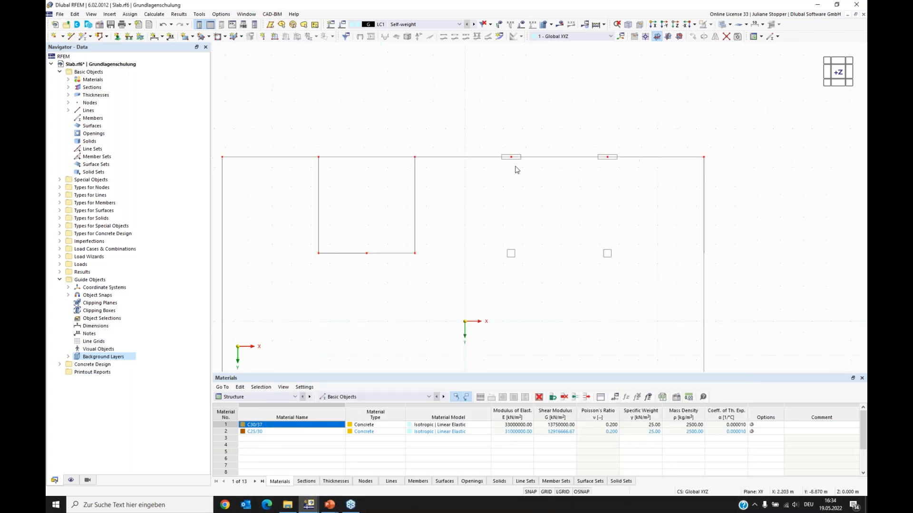
middle_drag(335, 276, 360, 243)
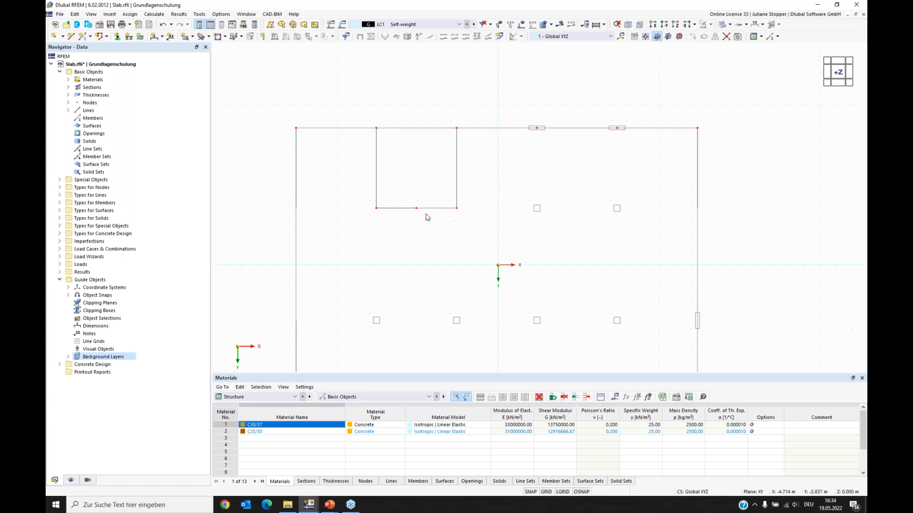
middle_drag(405, 299, 338, 116)
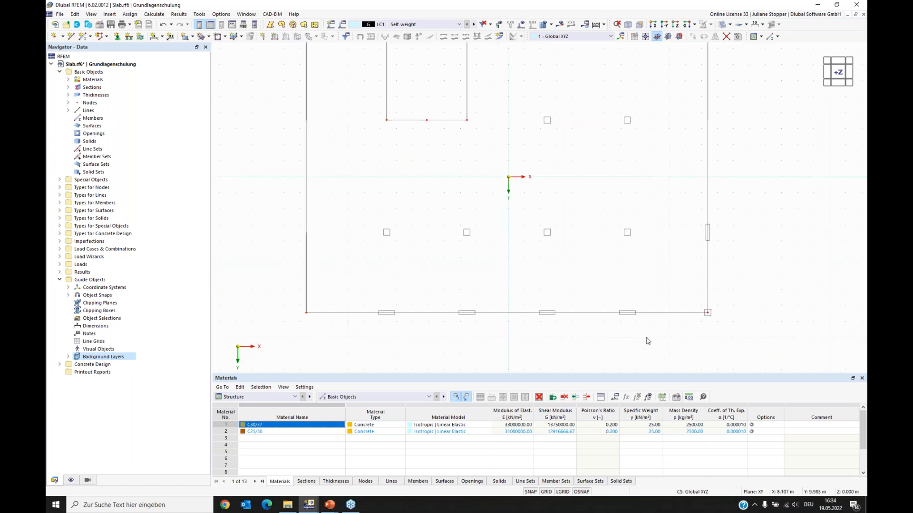
middle_drag(508, 159, 501, 269)
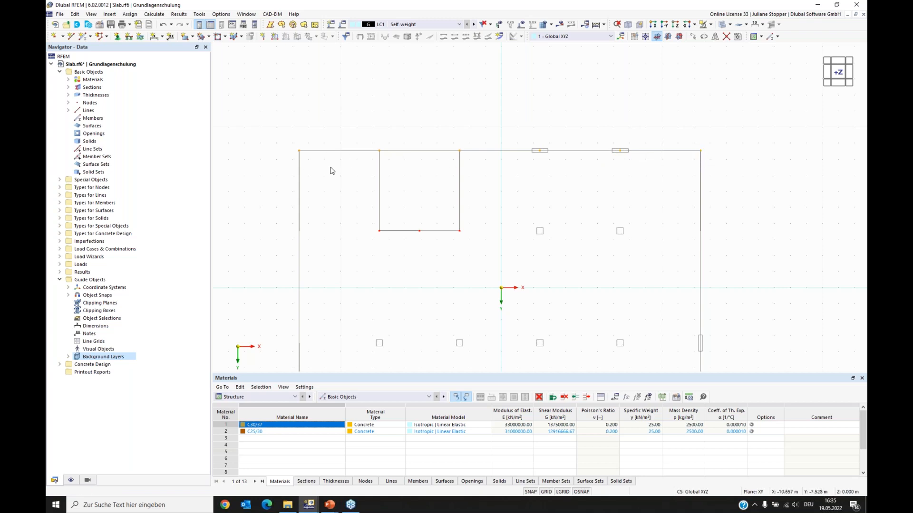
click(299, 151)
click(299, 231)
Copy the selected node row 7 m in Y onto the lower row of square columns, picking the displacement from the ground plan
scroll(478, 238, down, 2)
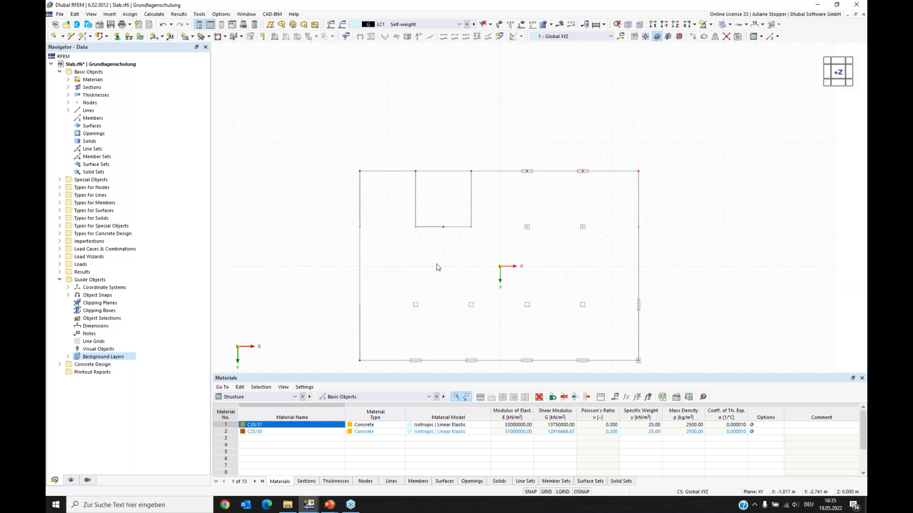
middle_drag(483, 265, 481, 208)
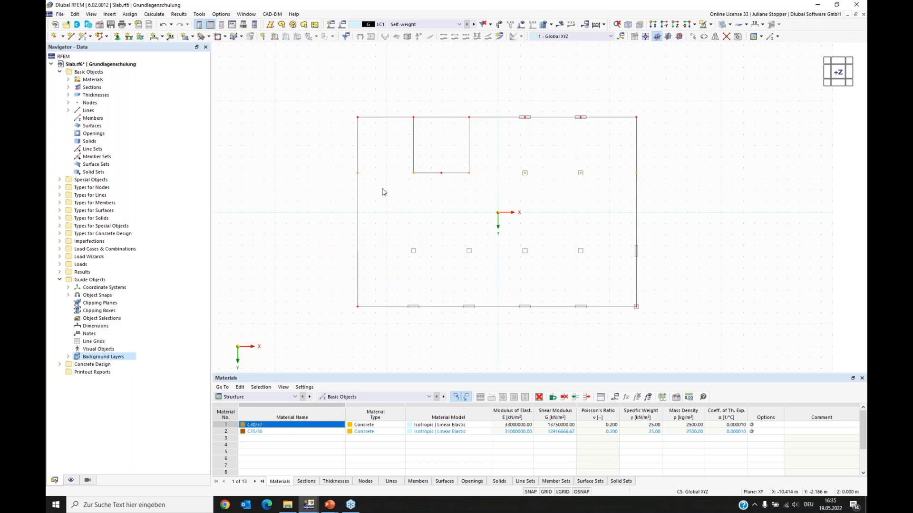
right_click(358, 175)
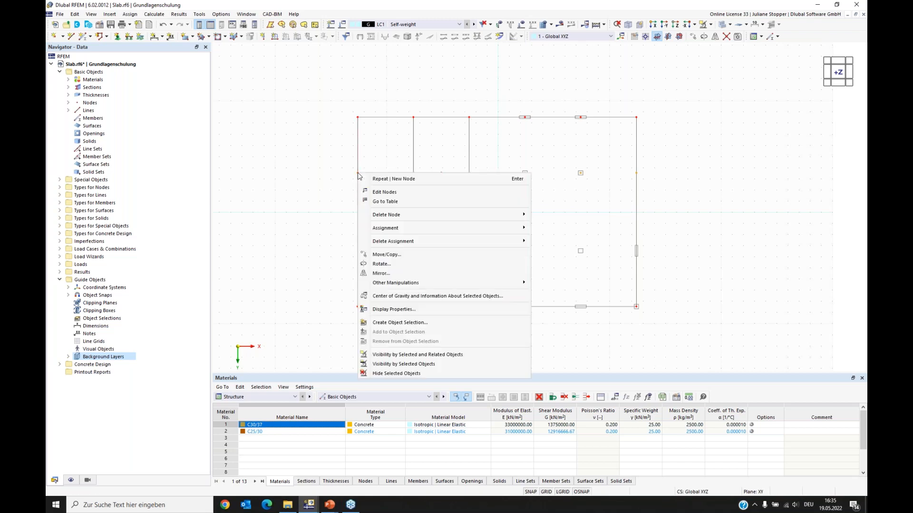
click(386, 255)
drag(455, 139, 632, 220)
click(507, 258)
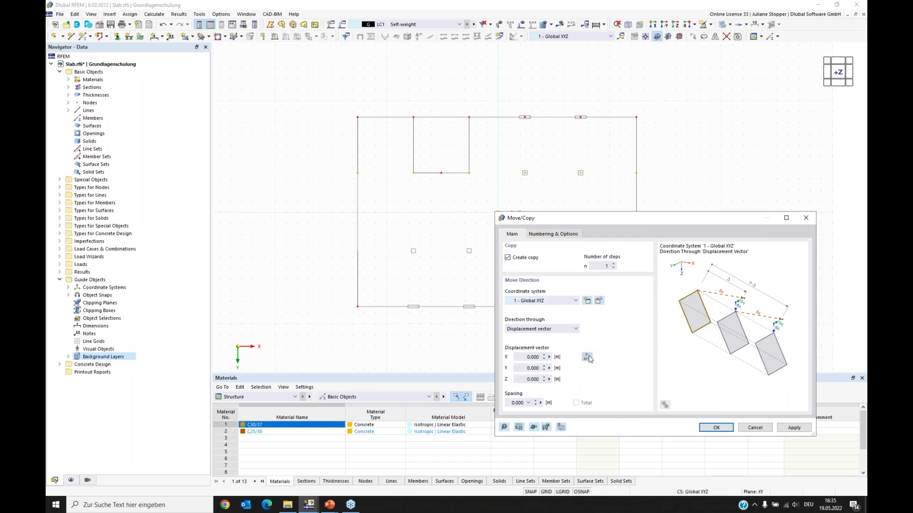
click(586, 357)
click(357, 172)
click(358, 250)
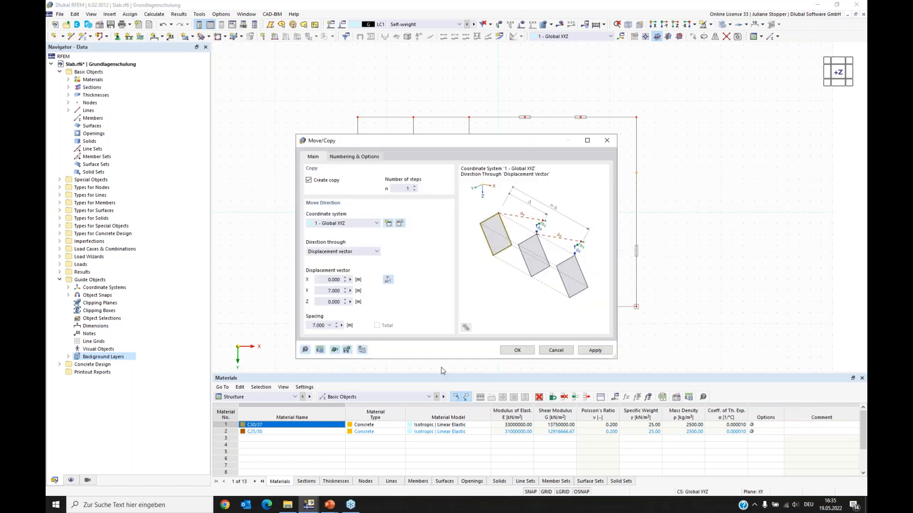
drag(522, 145, 296, 132)
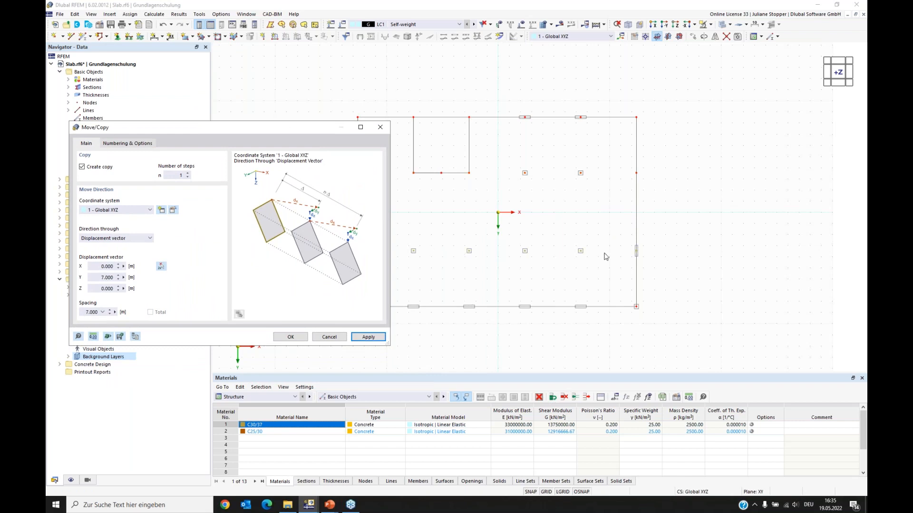
Copy the selected node row 5 m in Y onto the columns along the slab's lower edge, picking the displacement from the ground plan
click(161, 267)
click(358, 251)
click(357, 307)
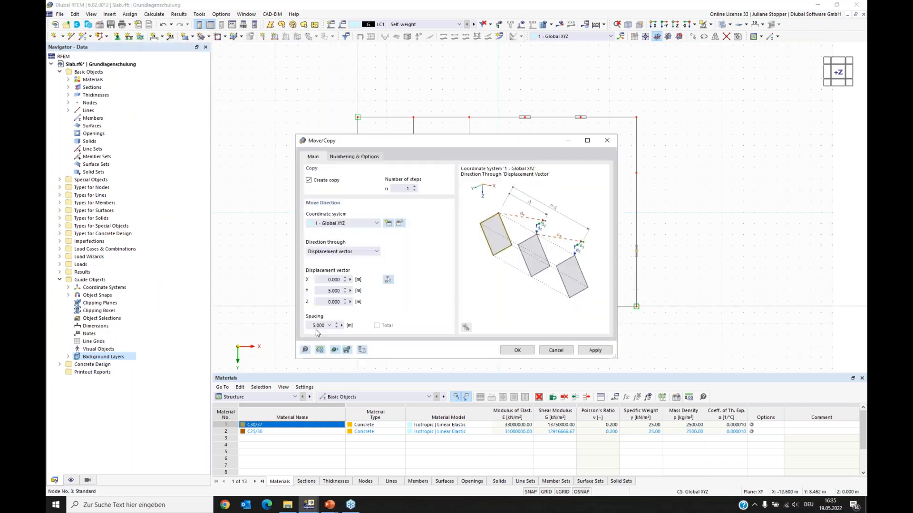
click(517, 350)
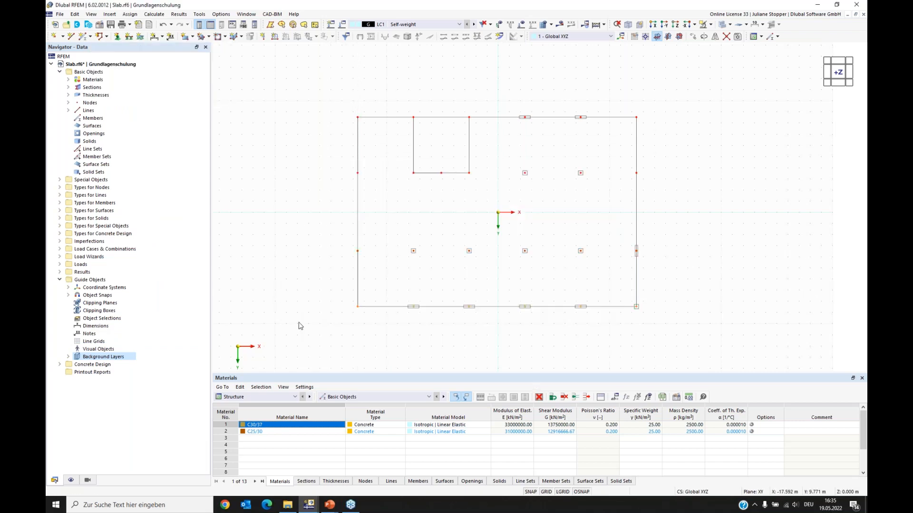
Select the entire model and connect its lines with the nodes lying on them
middle_drag(498, 351, 512, 328)
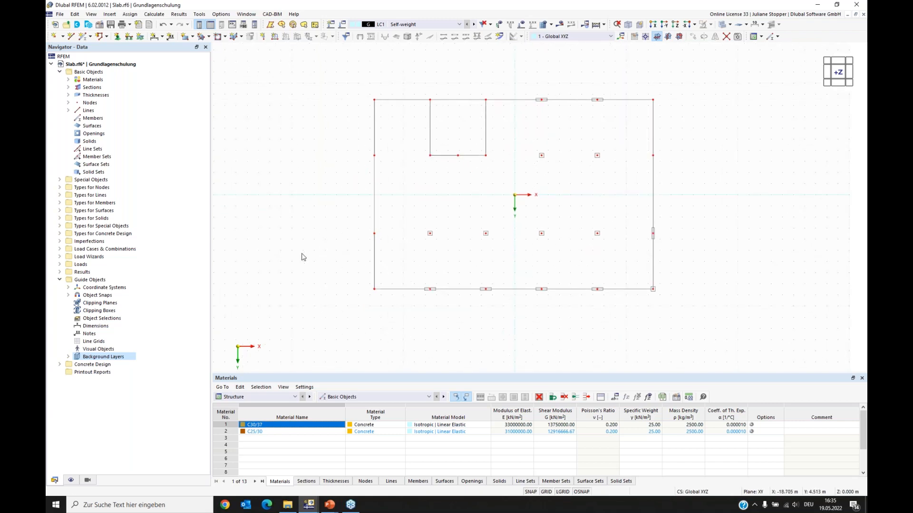
middle_drag(695, 174, 701, 177)
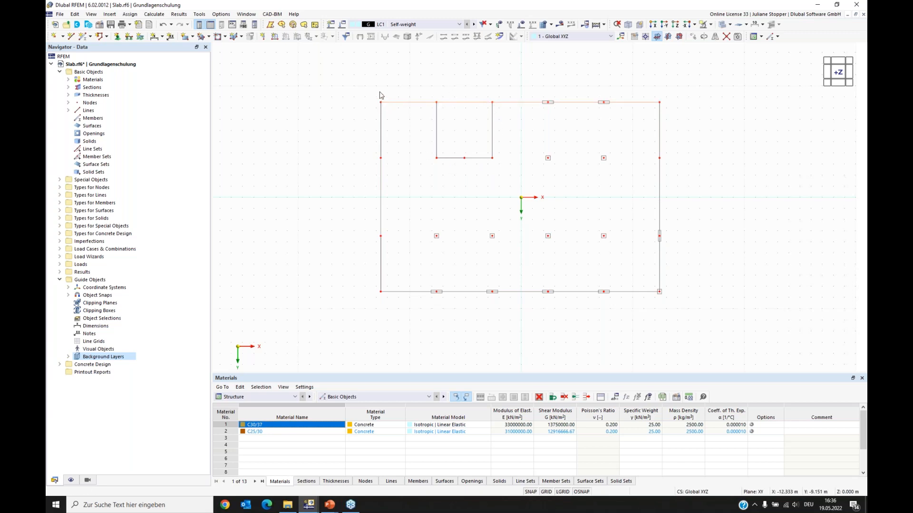
drag(779, 74, 346, 328)
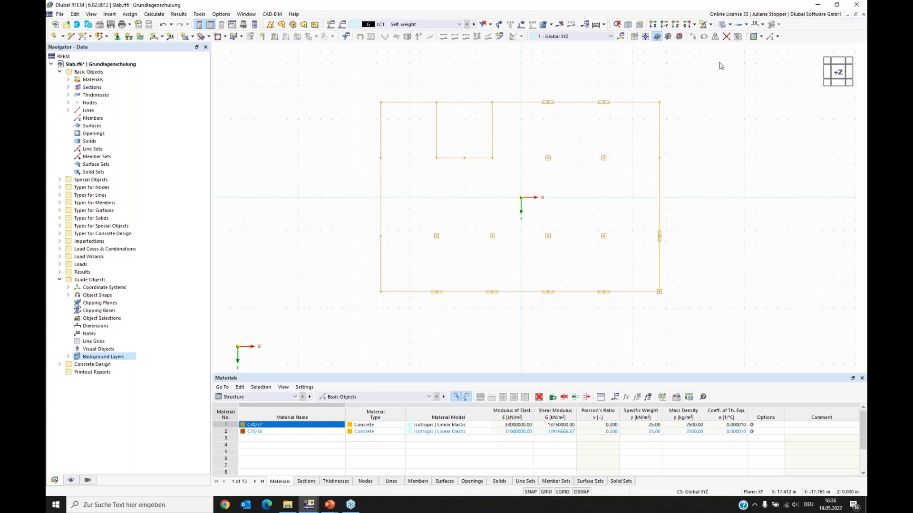
click(726, 37)
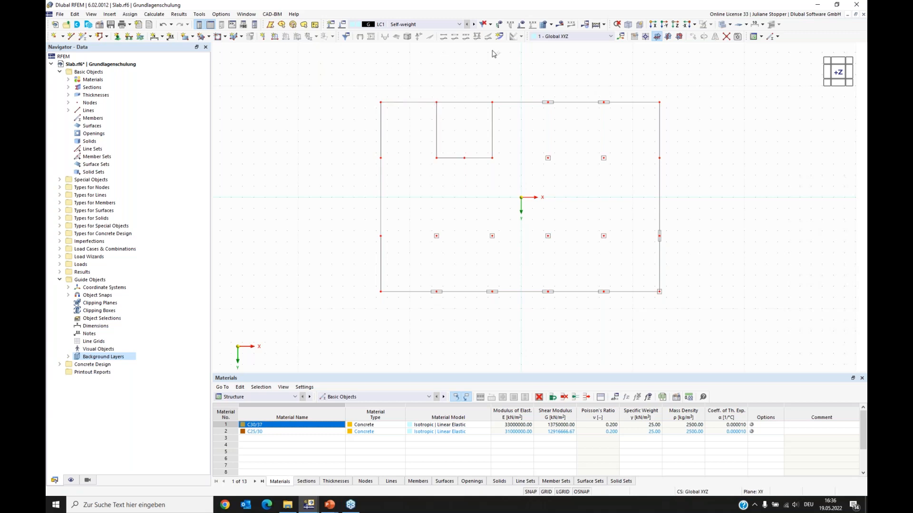
scroll(680, 199, up, 1)
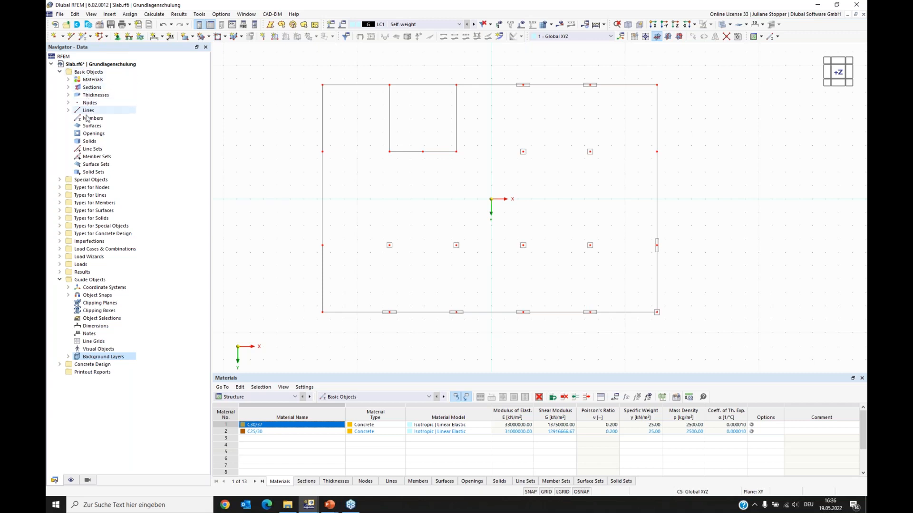
Add reinforcing steel B500S(A) to EN 1992-1-1 for the European Union from the library as material 3
click(87, 80)
right_click(88, 81)
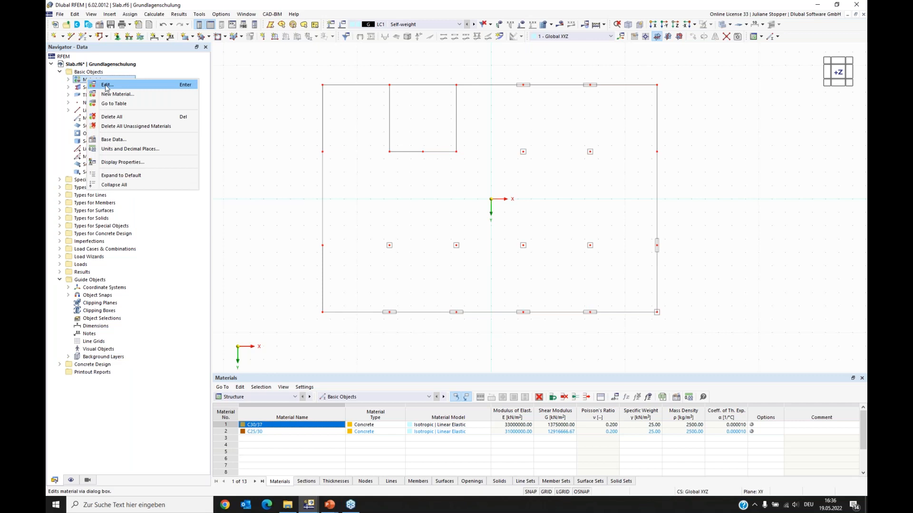
click(119, 97)
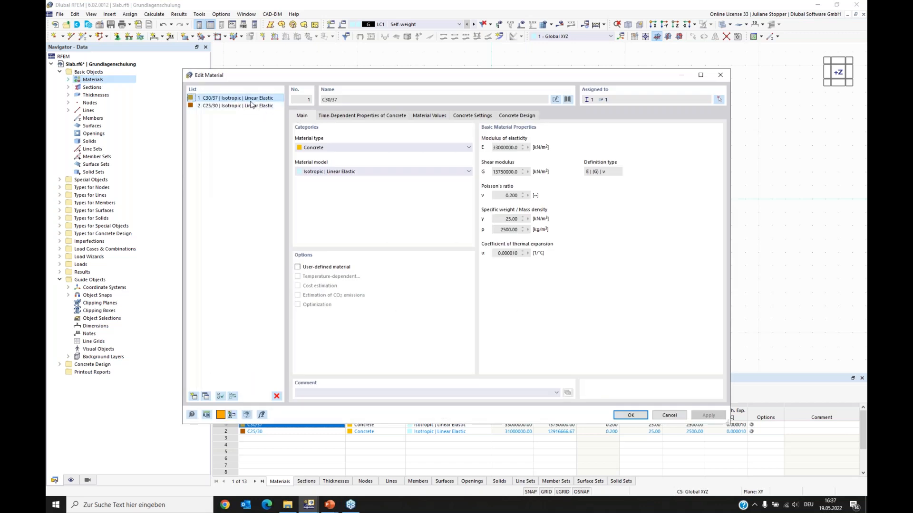
click(215, 107)
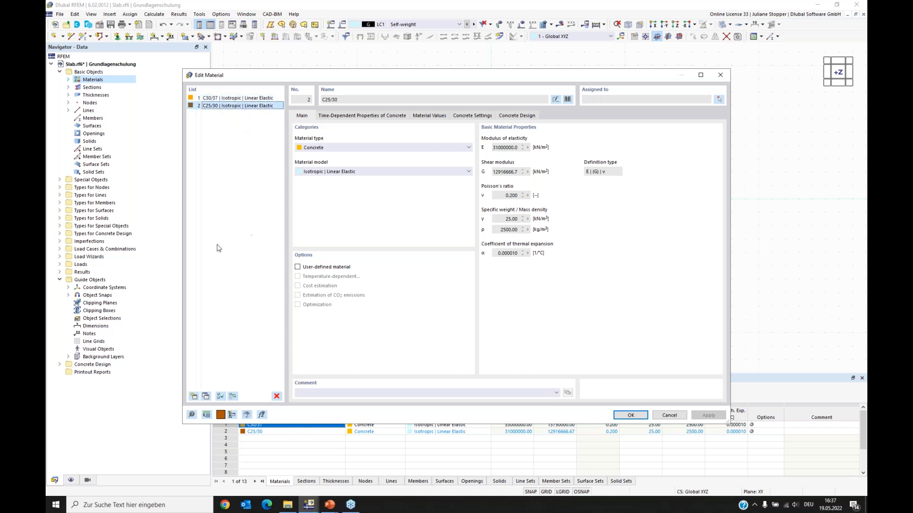
click(193, 397)
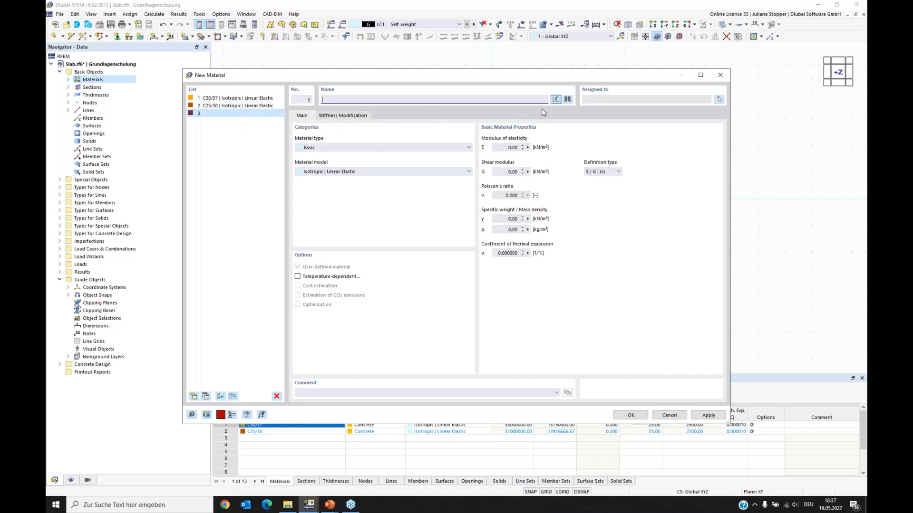
click(568, 100)
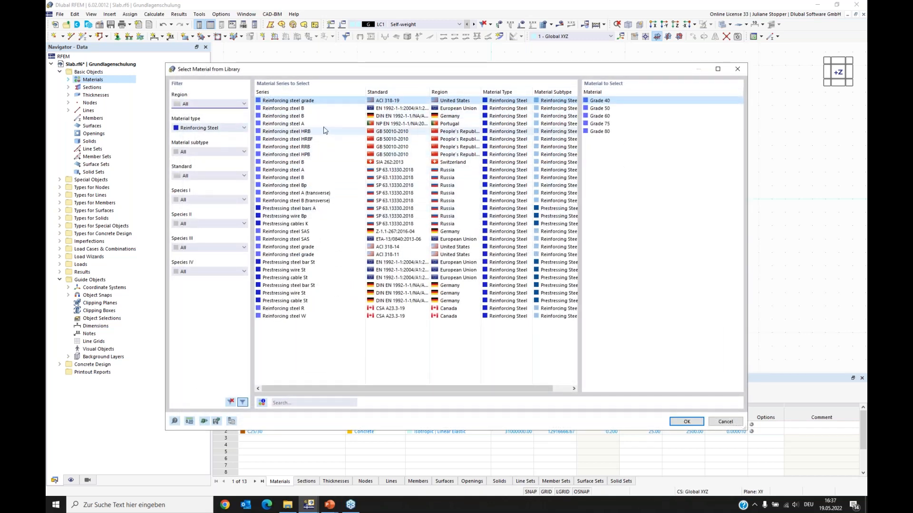
click(455, 108)
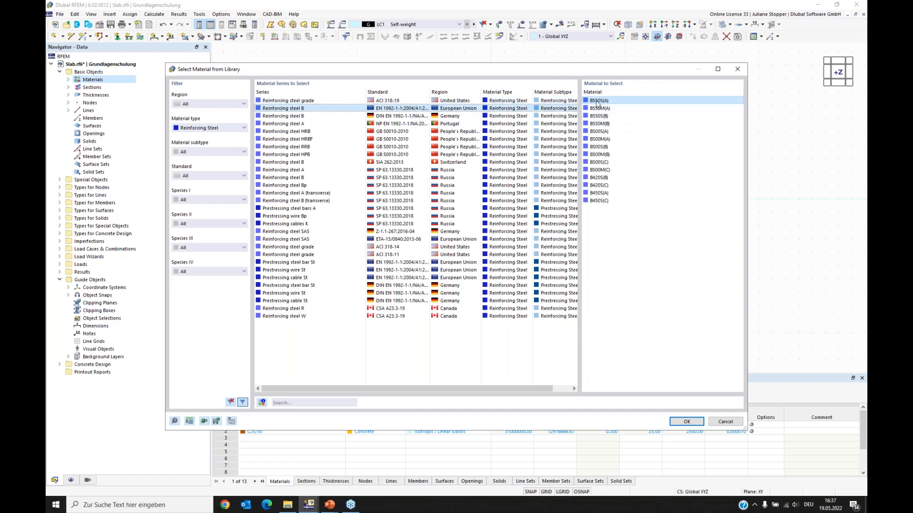
click(600, 132)
click(687, 422)
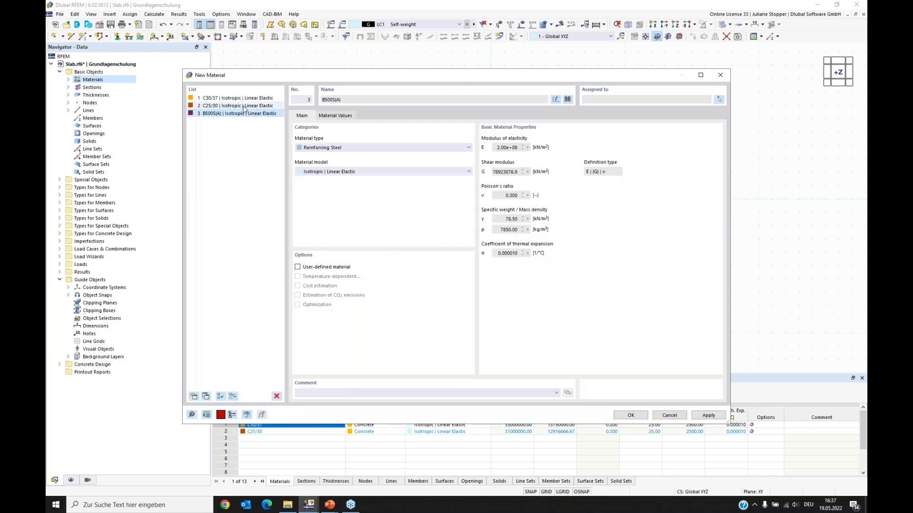
Review the library entries of C25/30 and C30/37, filtering C30/37 by the European Union region, and accept the material list
click(244, 105)
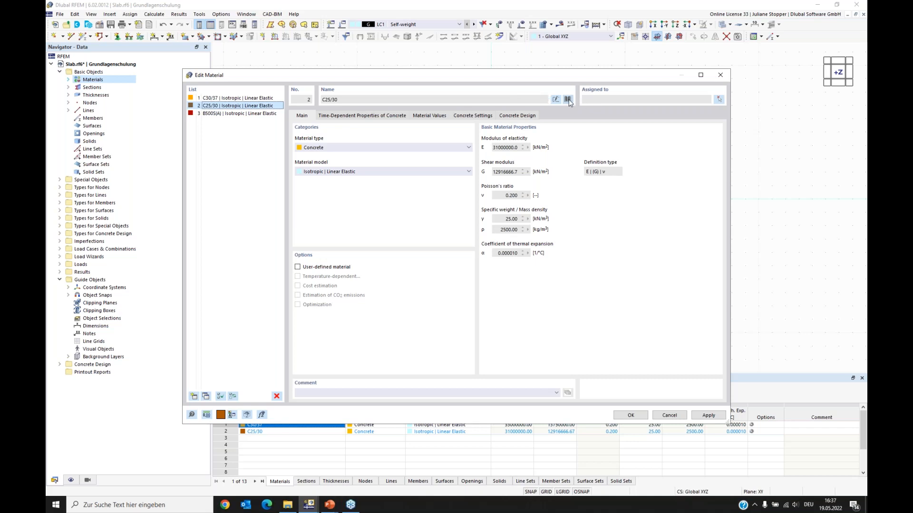
click(568, 100)
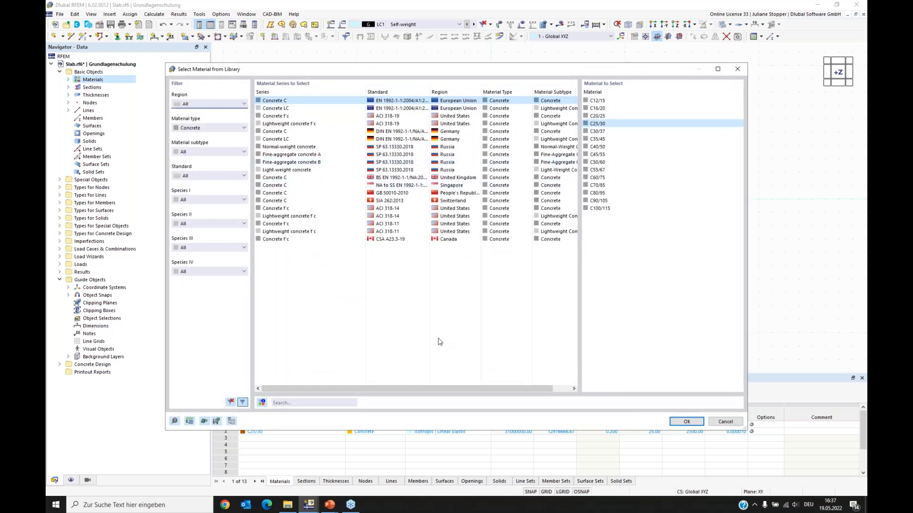
click(687, 422)
click(216, 98)
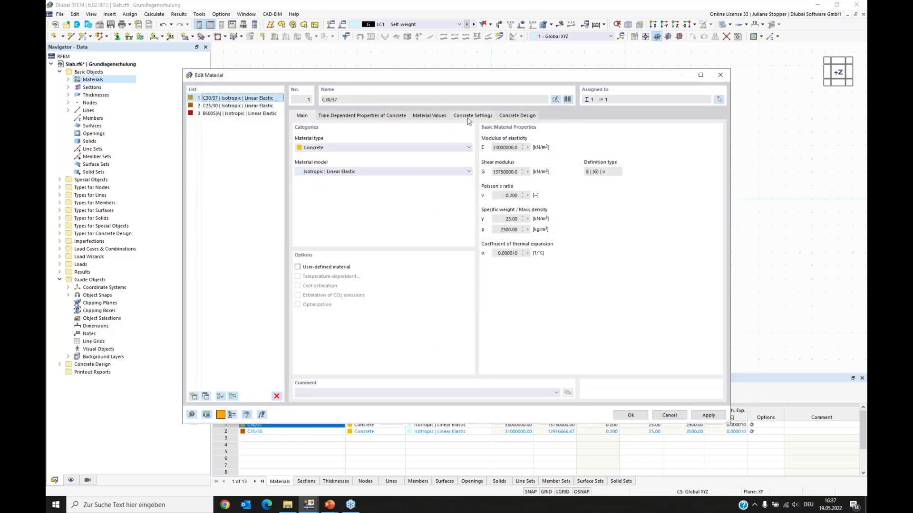
click(567, 100)
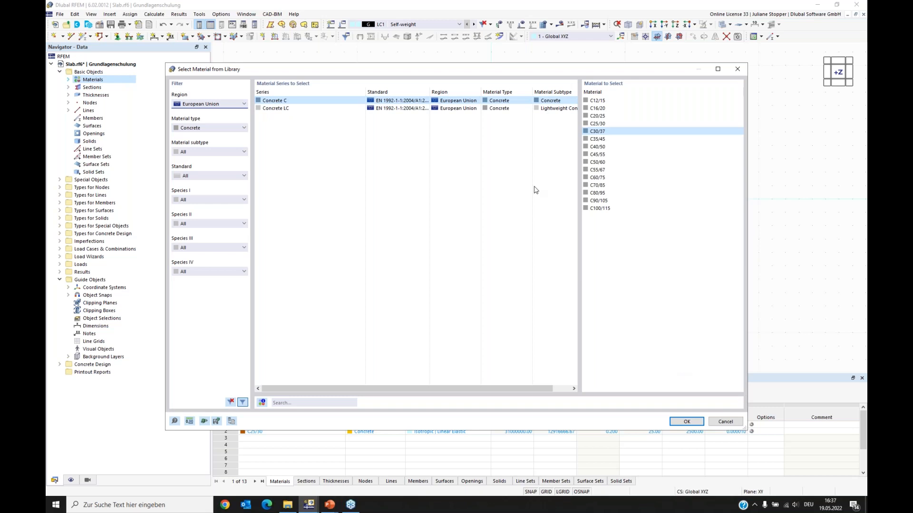
click(691, 420)
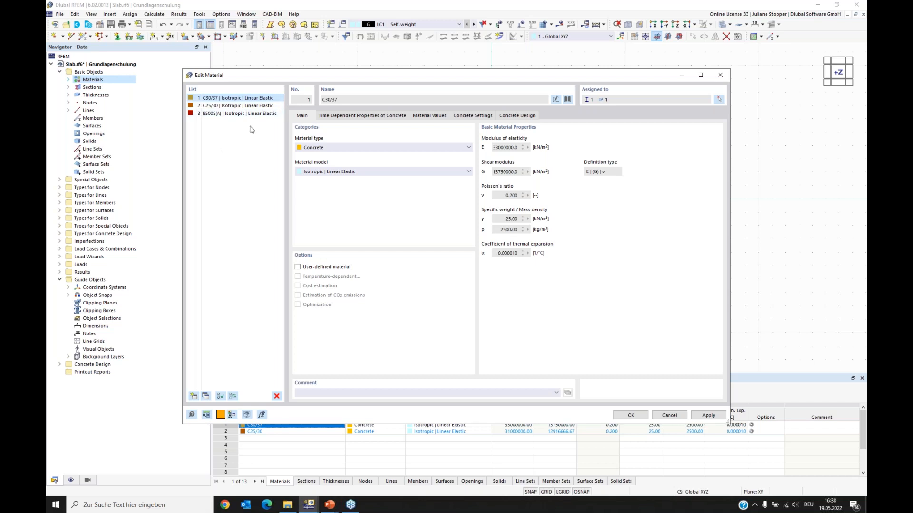
click(630, 415)
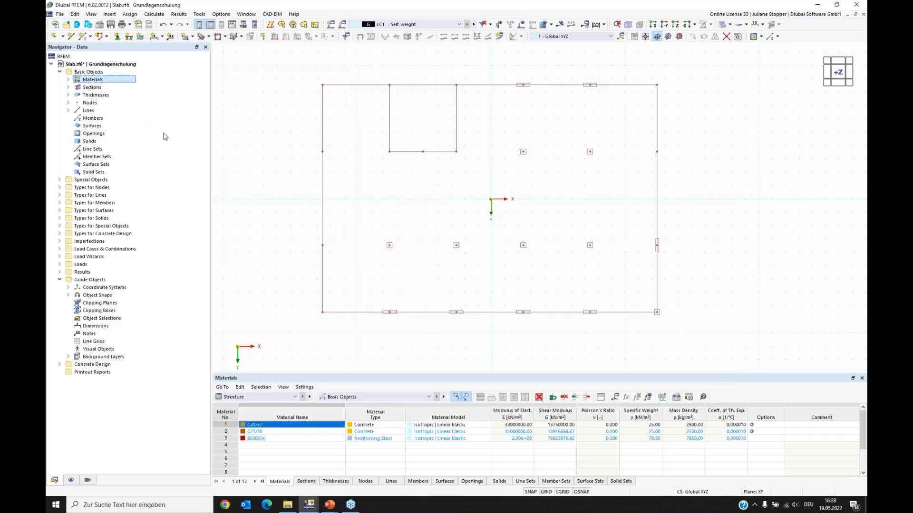
Delete the existing R_M1 240/450 section from the model
click(68, 88)
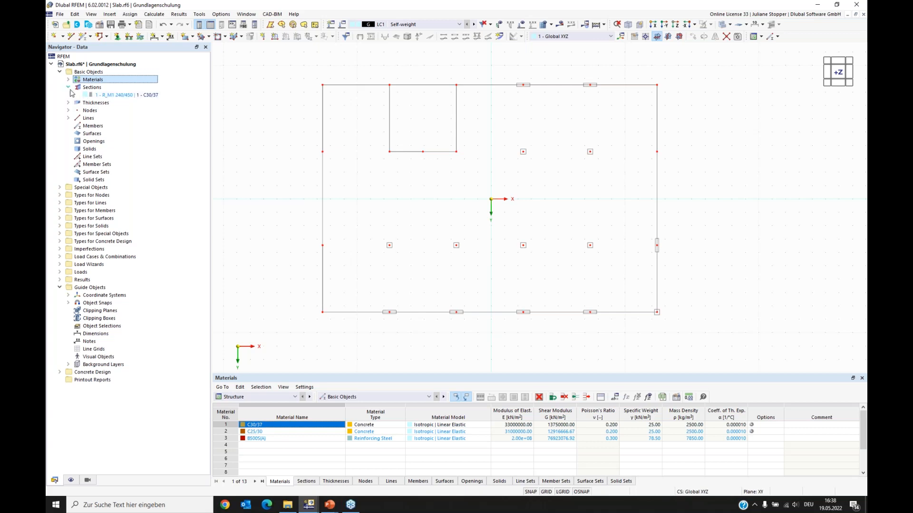
right_click(101, 94)
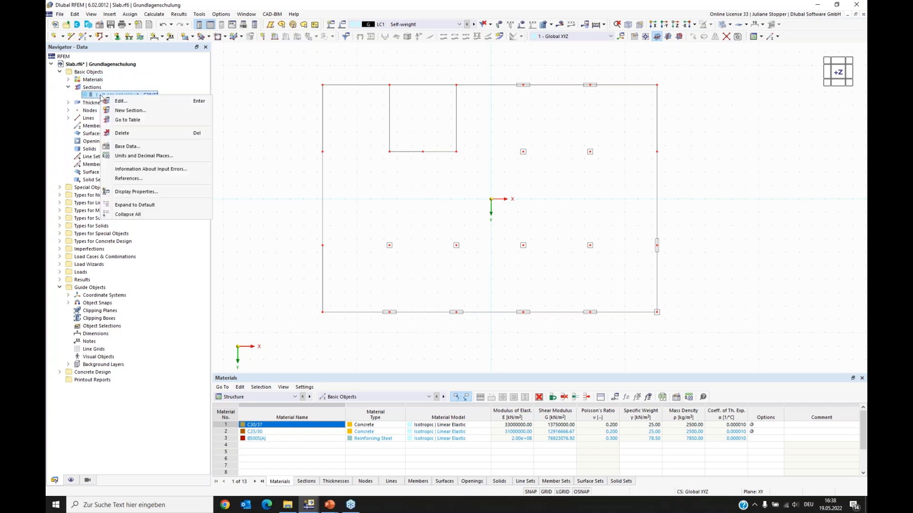
click(125, 134)
click(459, 282)
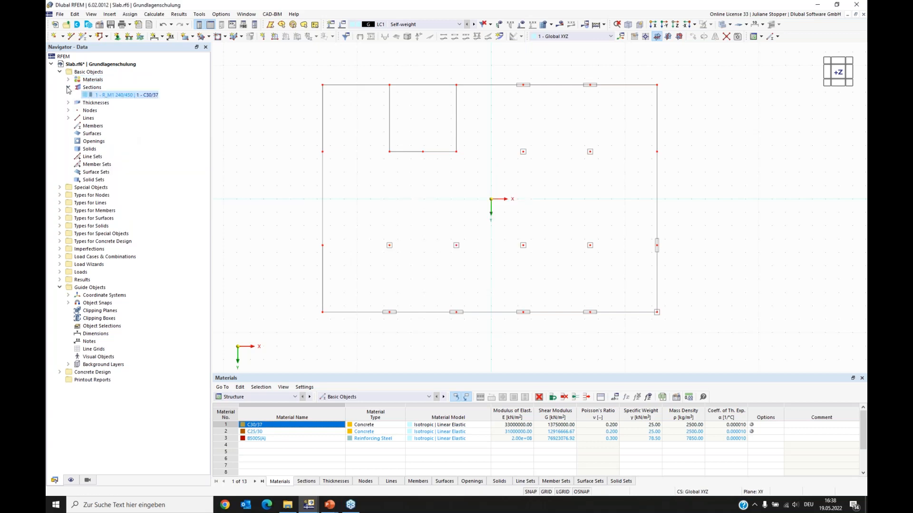
click(68, 88)
Delete the existing thickness from the model
click(68, 96)
right_click(109, 103)
click(133, 139)
click(464, 284)
Create a massive rectangular section in C30/37 with a width b of 240 mm and a height h of 450 mm
right_click(88, 88)
click(113, 102)
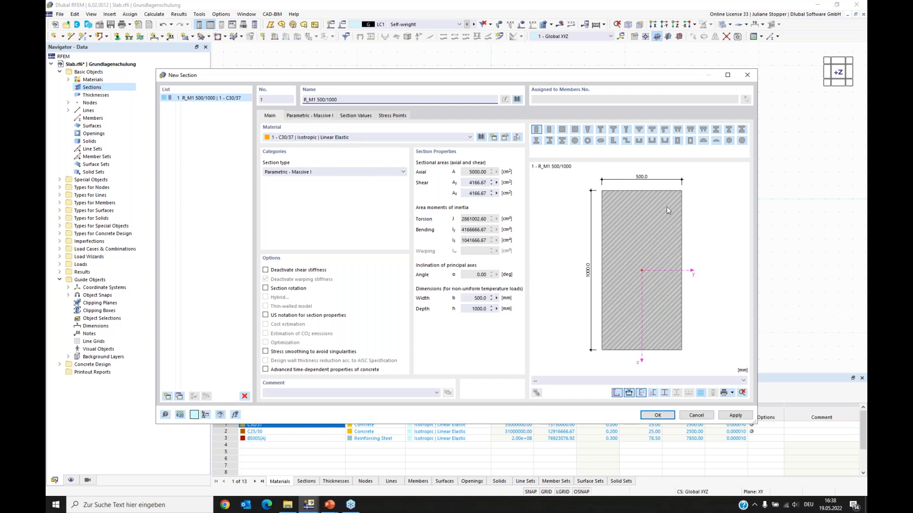
click(313, 115)
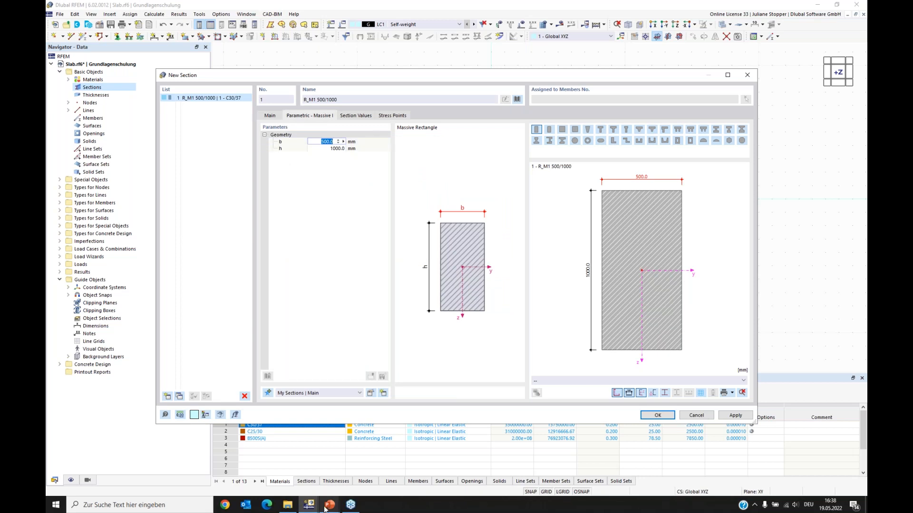
mouse_move(325, 508)
click(320, 479)
click(322, 149)
text(4)
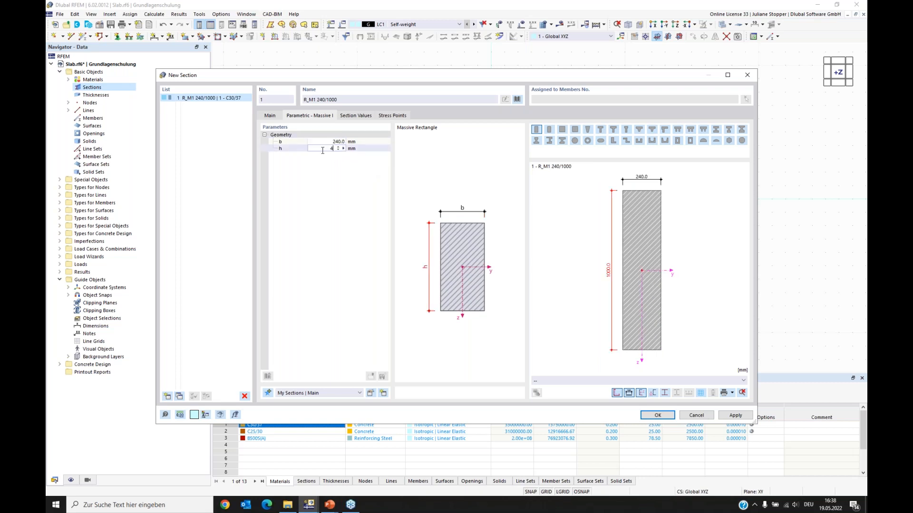
text(50)
key(Return)
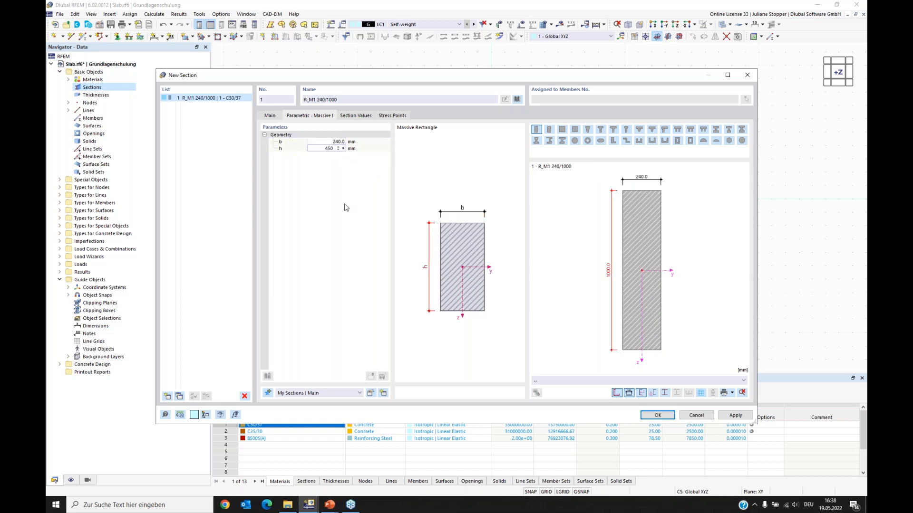
click(656, 416)
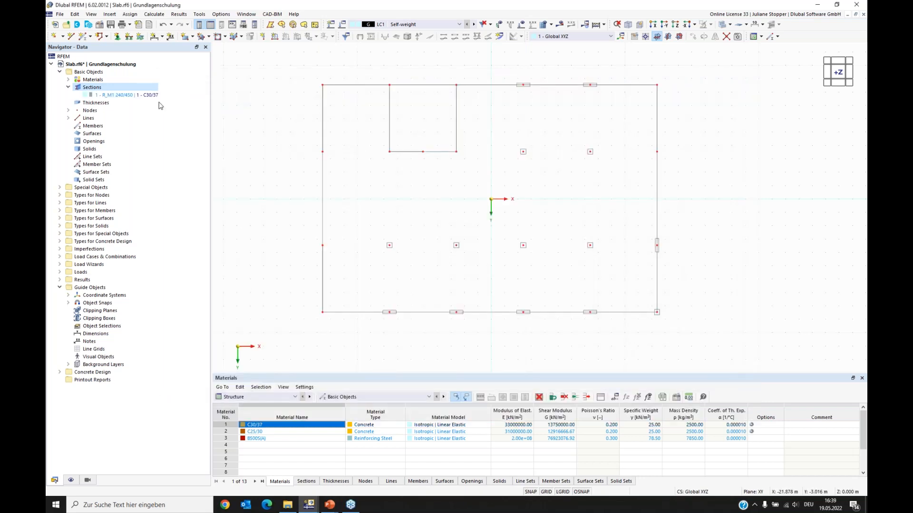
click(131, 95)
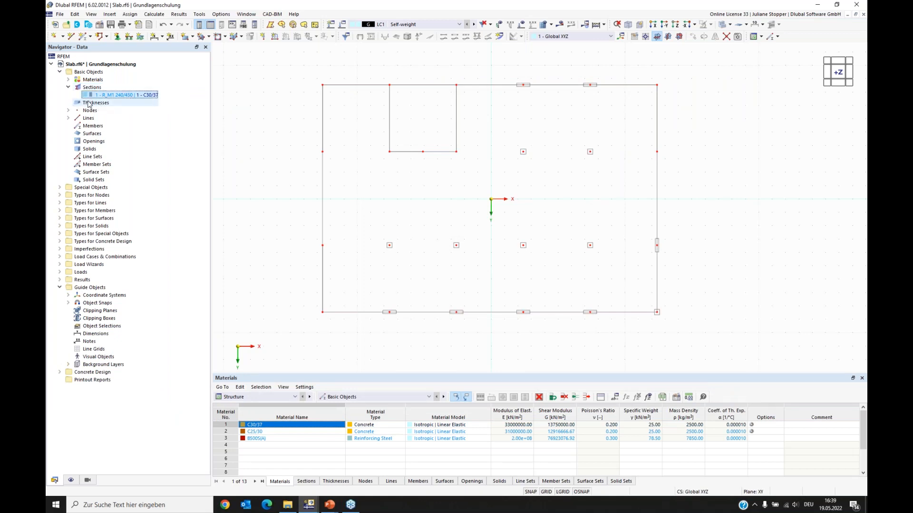
Create a uniform thickness of 240 mm in material C30/37
click(89, 103)
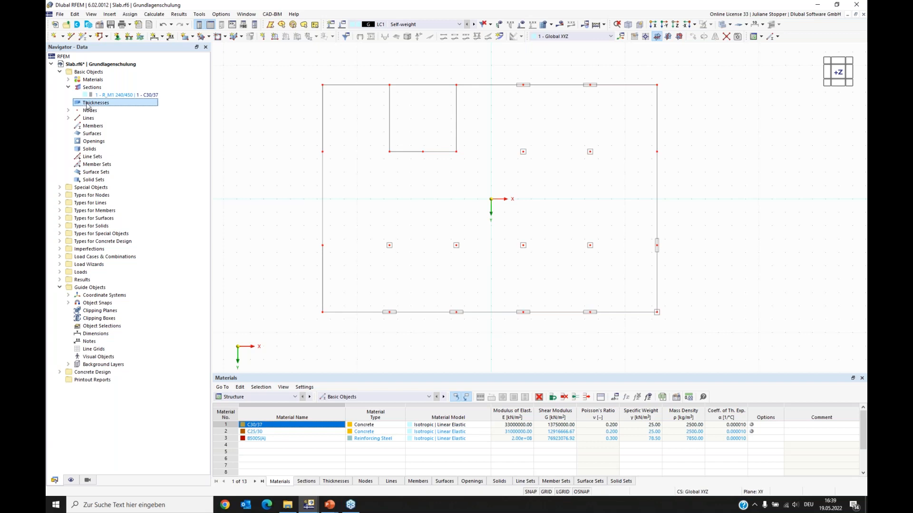
right_click(87, 106)
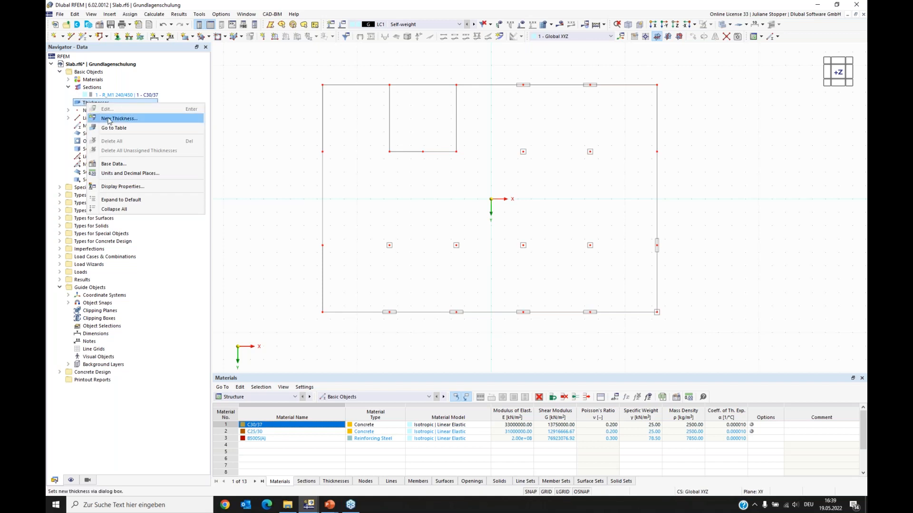
click(109, 119)
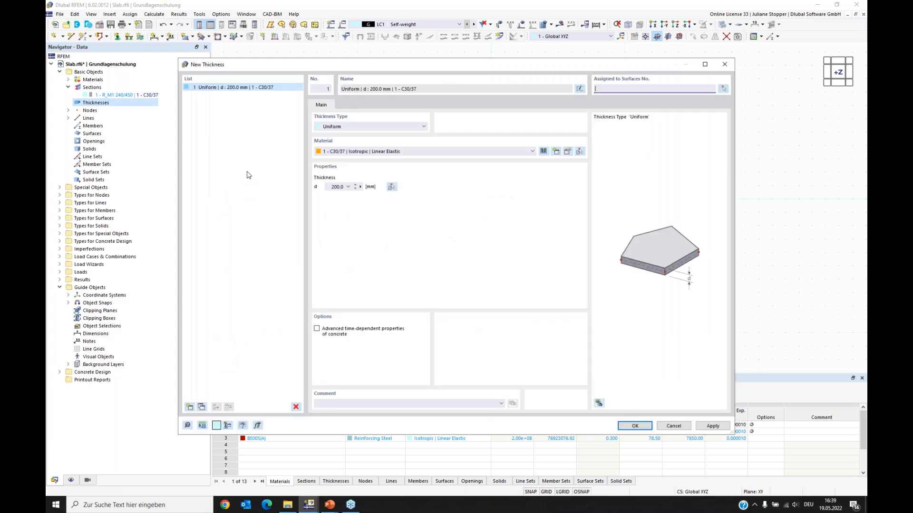
click(355, 128)
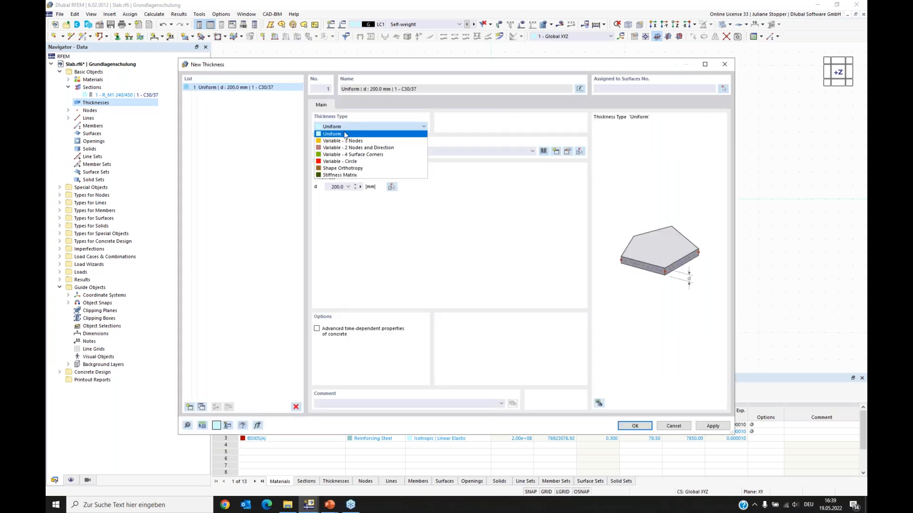
click(462, 132)
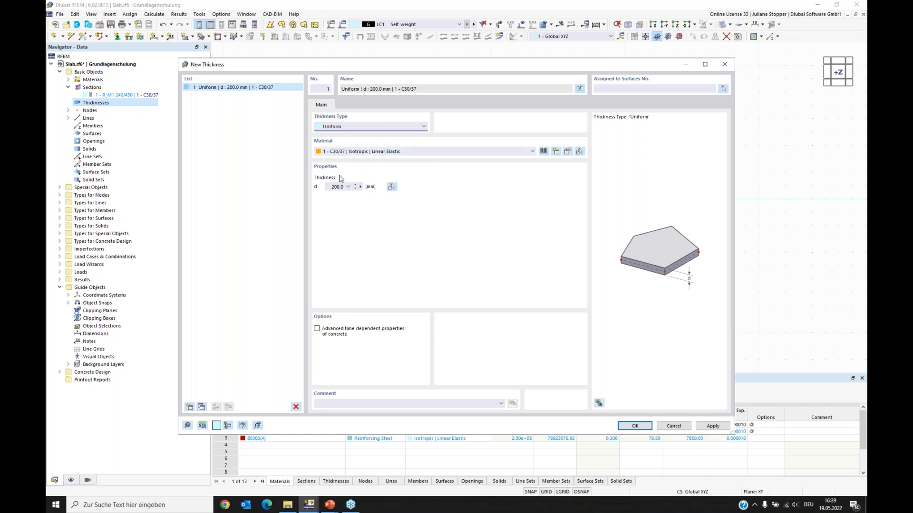
drag(328, 187, 364, 189)
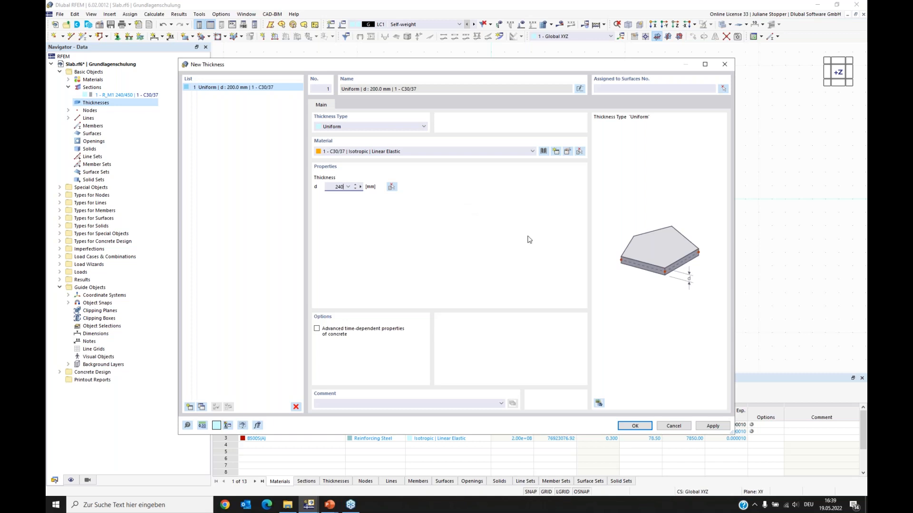
click(637, 427)
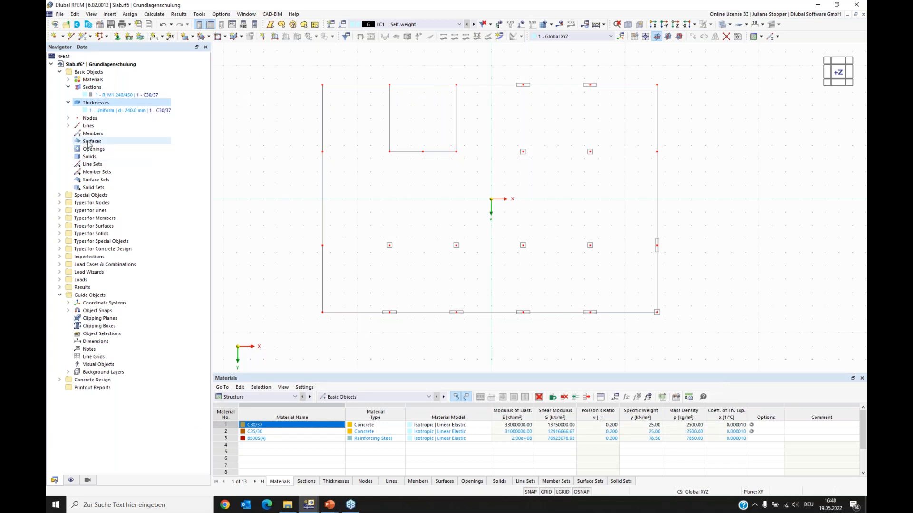
Create a standard plane surface with the 240 mm C30/37 thickness from the slab's boundary lines, following the recess edges
click(193, 38)
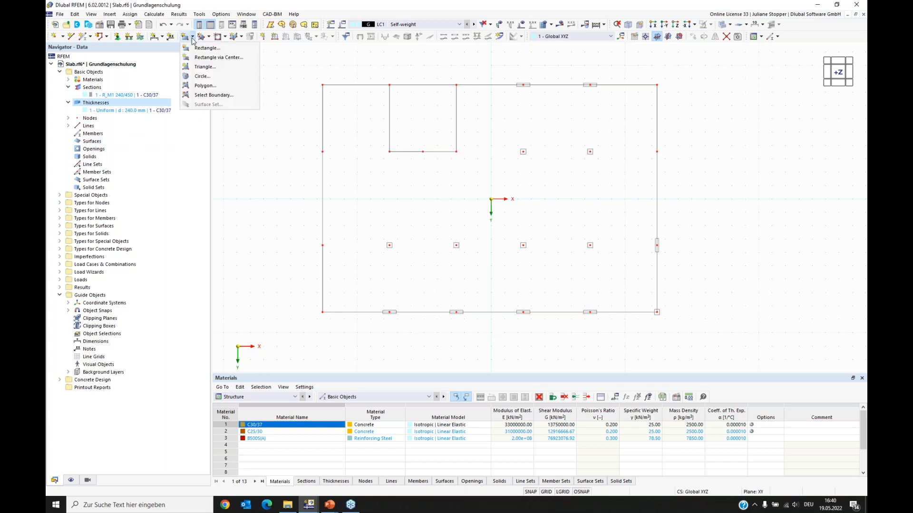
click(210, 96)
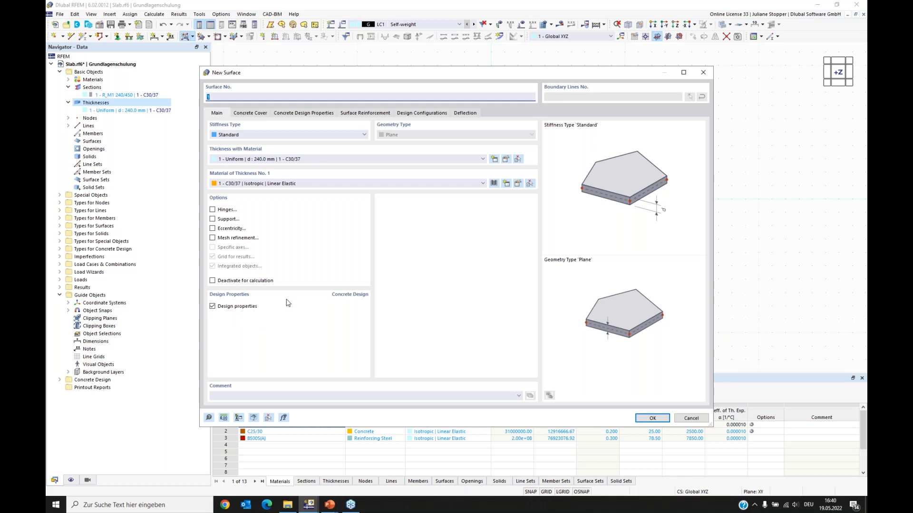
click(653, 418)
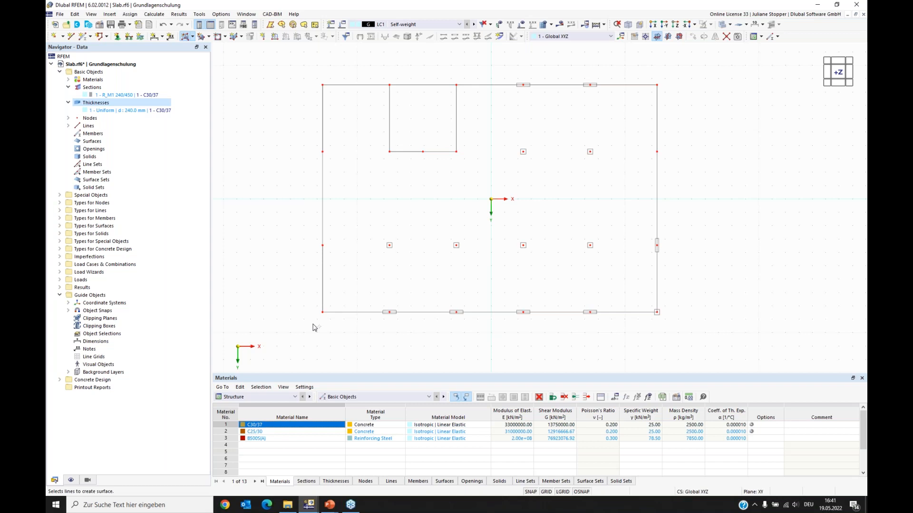
click(321, 282)
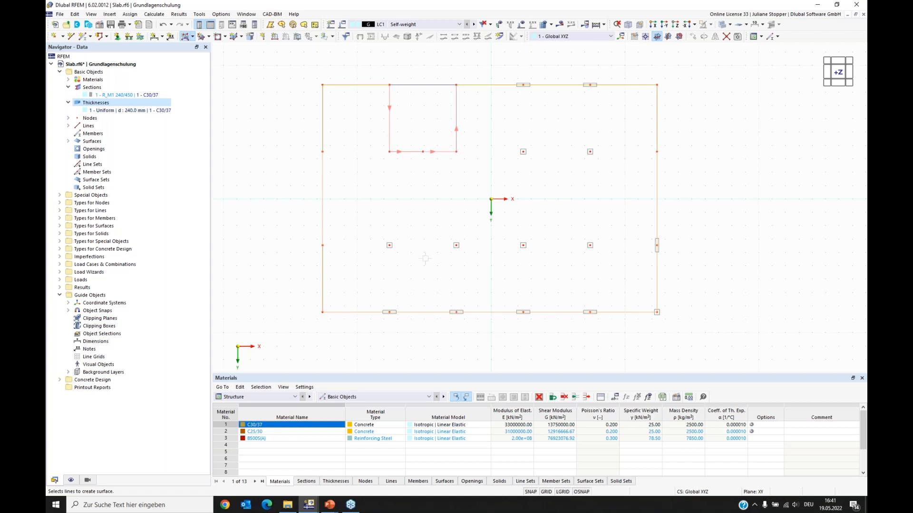
click(460, 230)
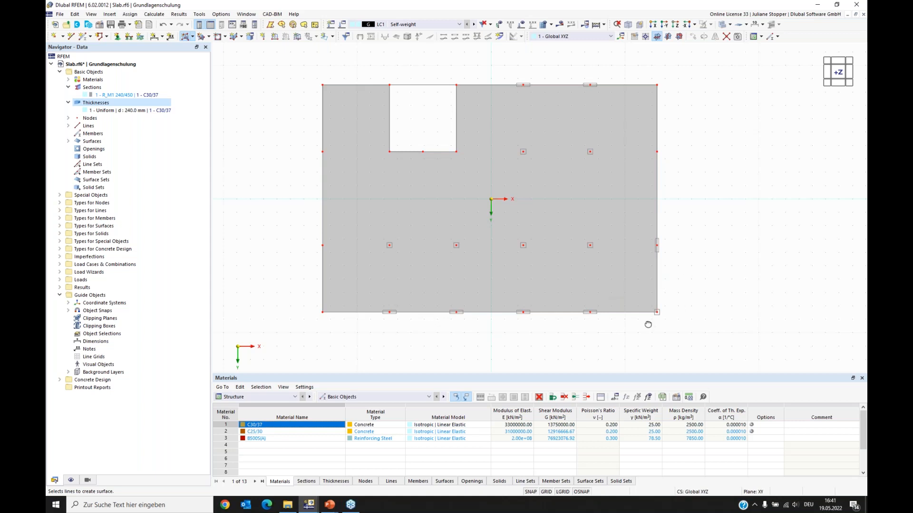
Select slab lines 3,7,10-13,15-20 along the outer edges and the recess, and start assigning a new member to them
ctrl+middle_drag(649, 327, 577, 336)
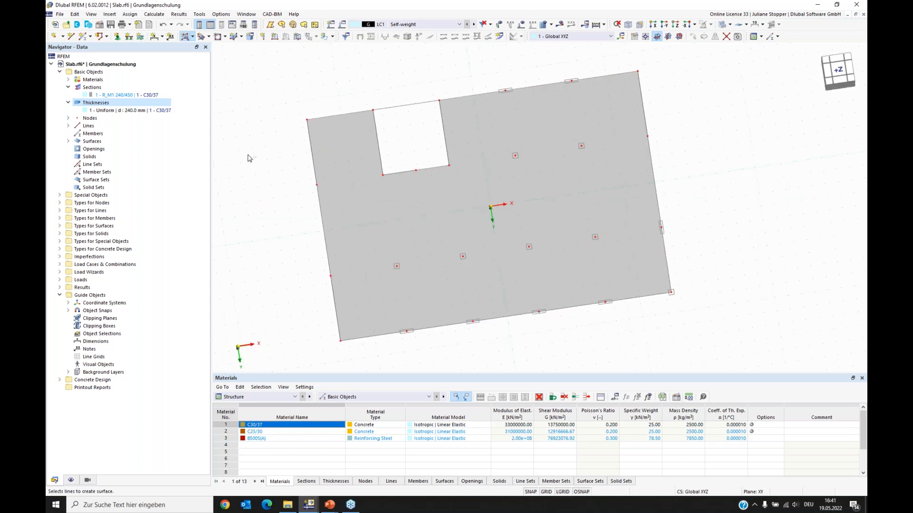
ctrl+middle_drag(668, 300, 629, 330)
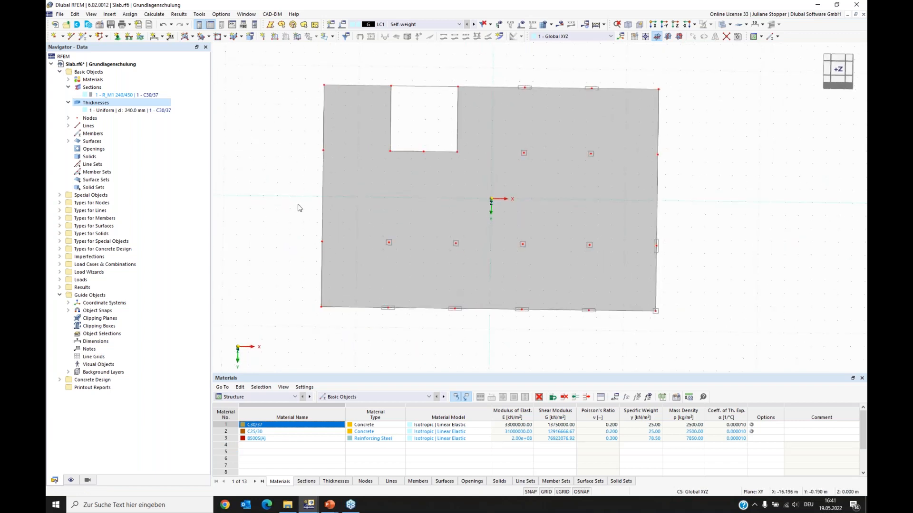
mouse_move(292, 206)
ctrl+middle_down()
mouse_move(300, 186)
mouse_move(296, 202)
ctrl+middle_up()
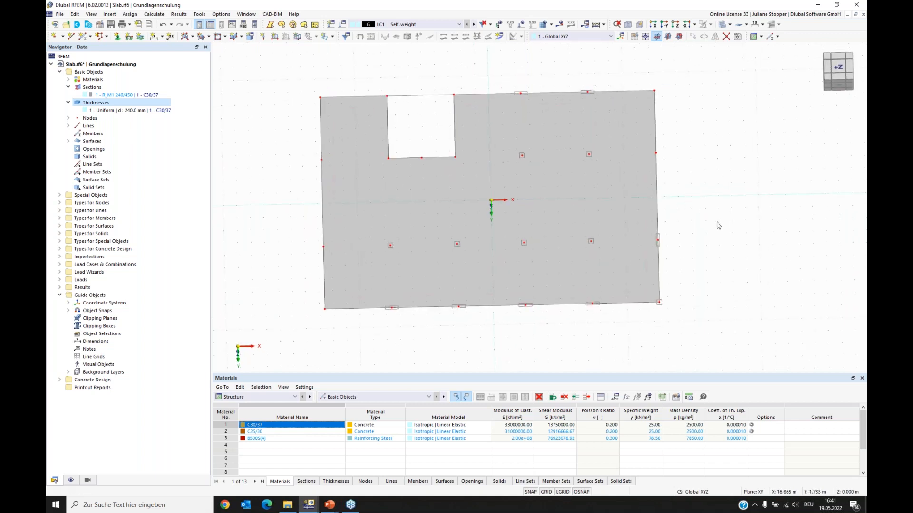
ctrl+middle_drag(507, 271, 367, 280)
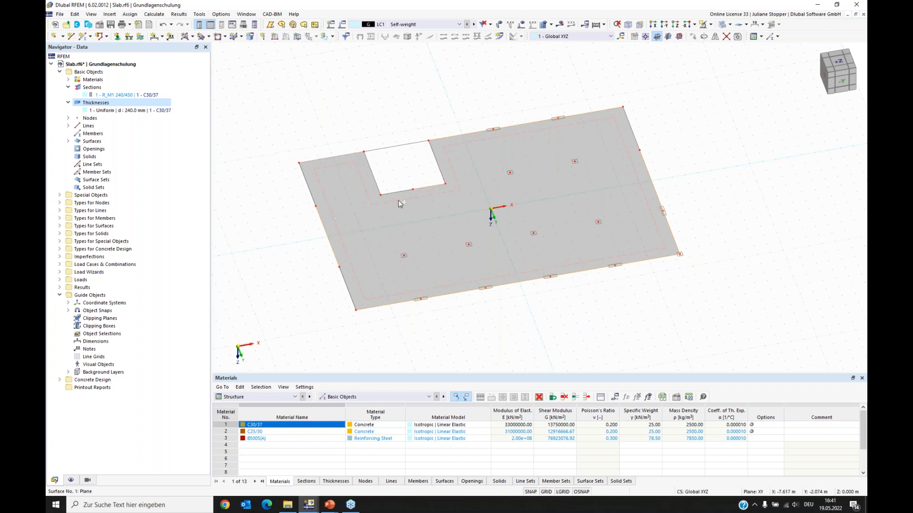
right_click(326, 236)
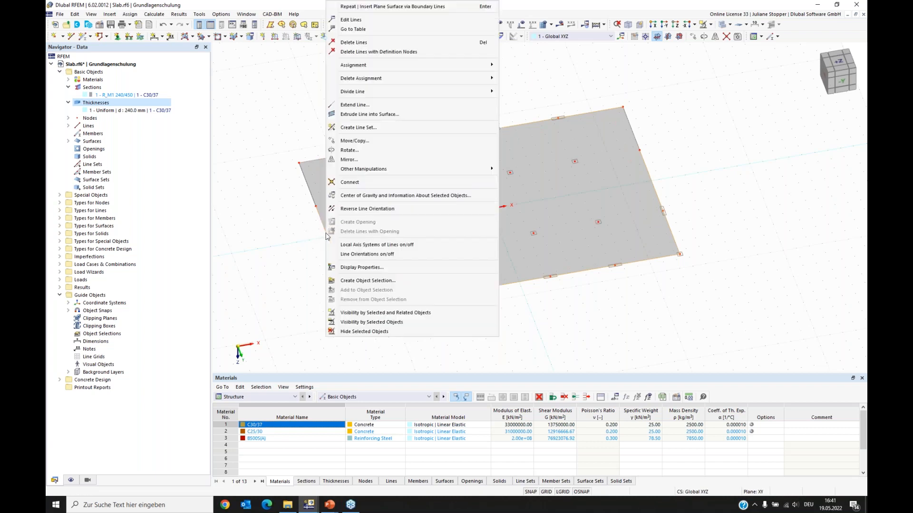
click(354, 25)
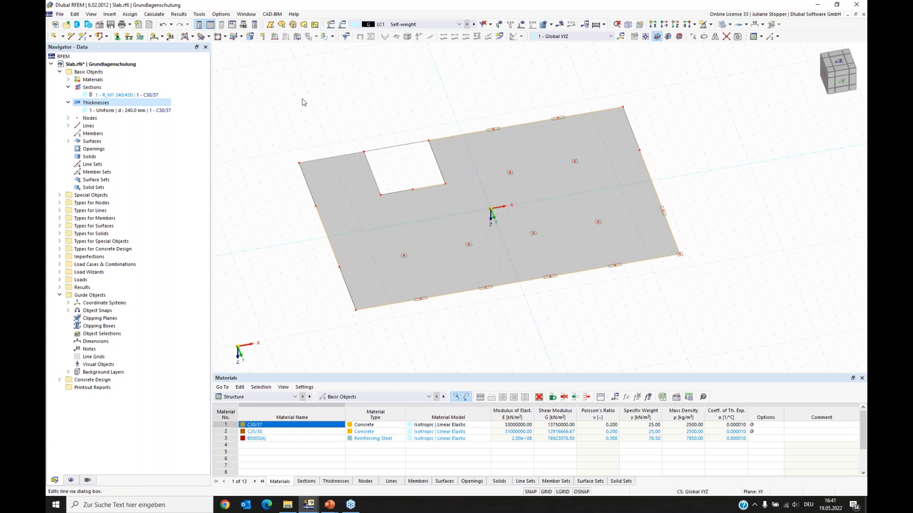
drag(297, 88, 342, 64)
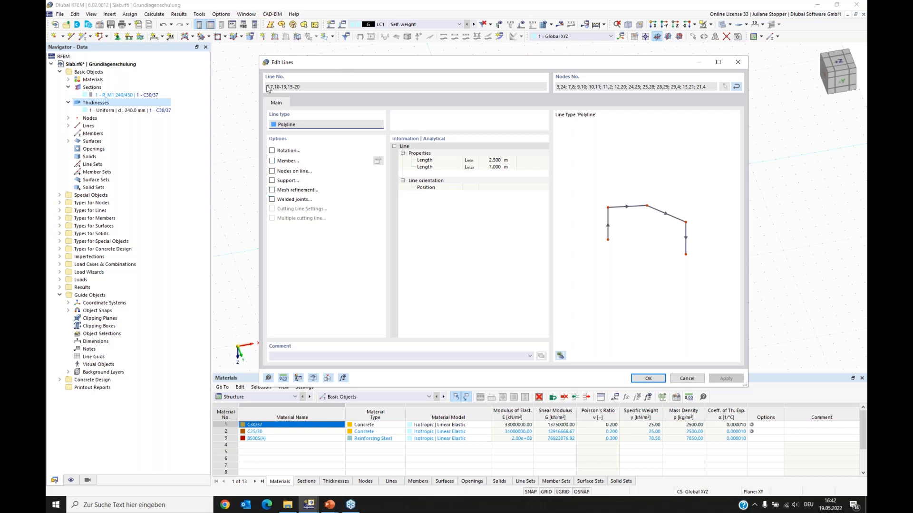
click(271, 162)
Set the new member's type to Rib, comparing it with the Beam type
drag(337, 48, 392, 52)
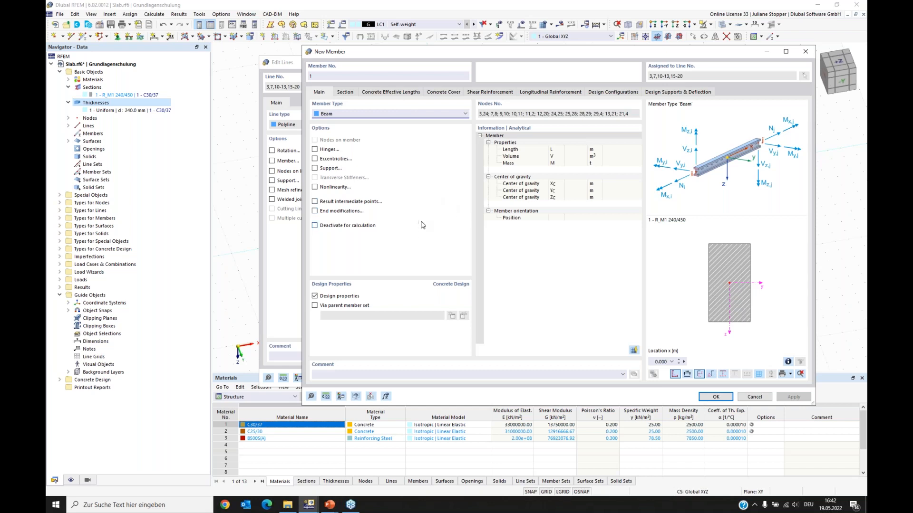
click(349, 114)
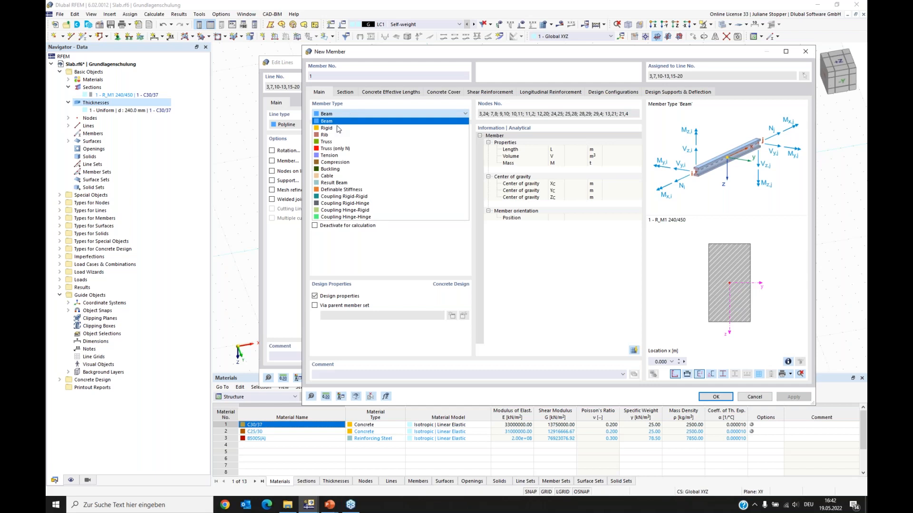
click(326, 135)
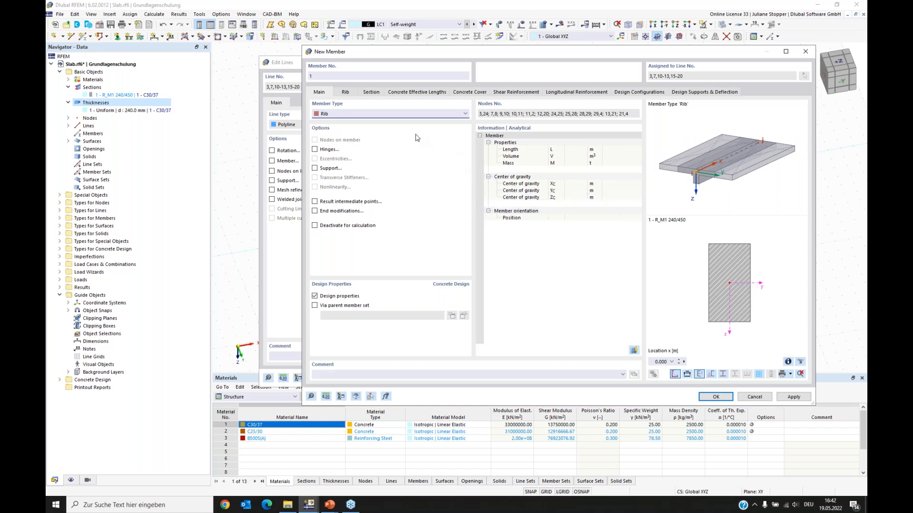
click(332, 118)
click(328, 122)
click(327, 114)
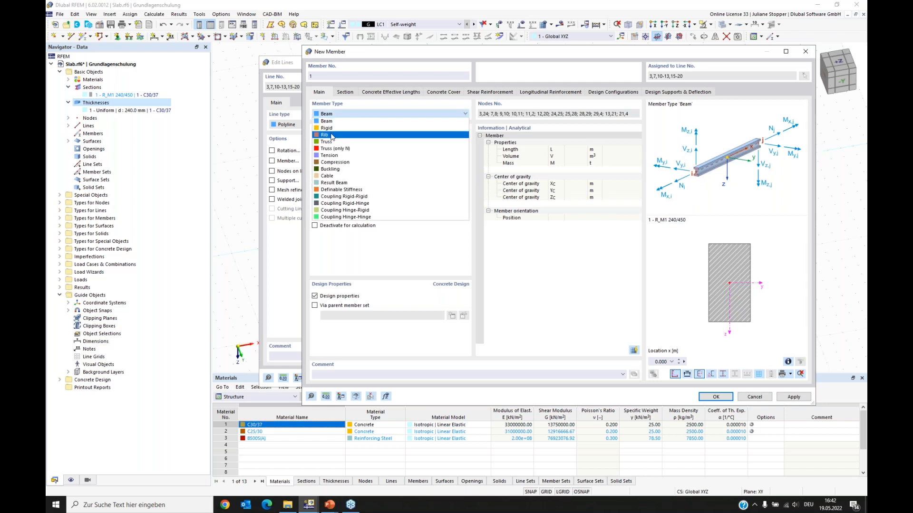
click(329, 126)
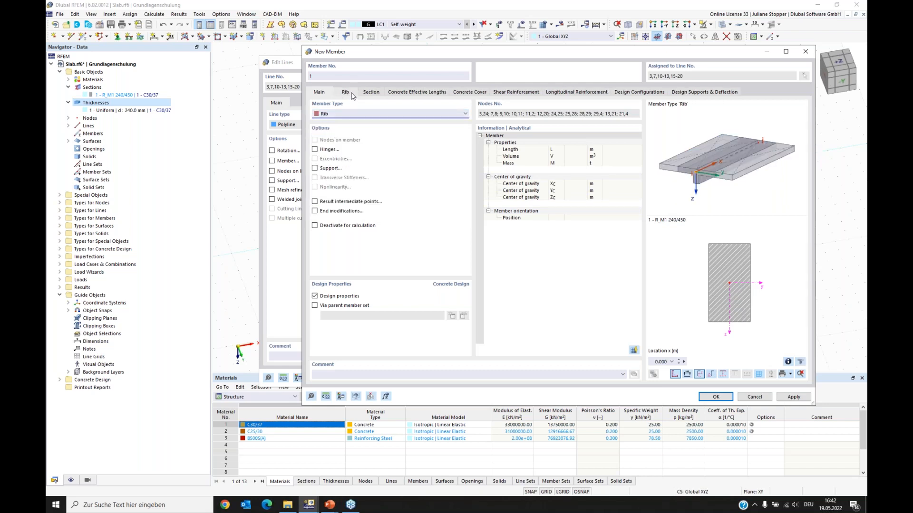
Compare the rib alignment options -z-side, Centric and +z-side, and keep the alignment on the +z-side of the surface
click(346, 92)
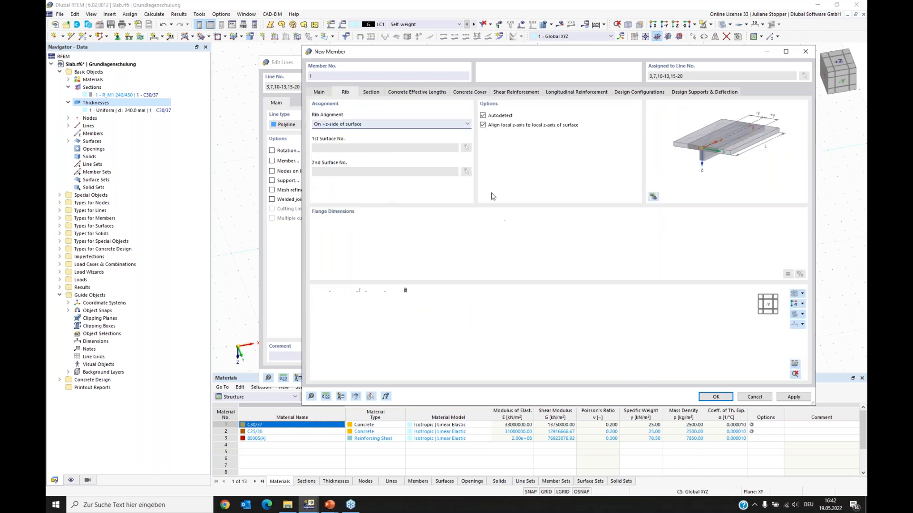
click(378, 125)
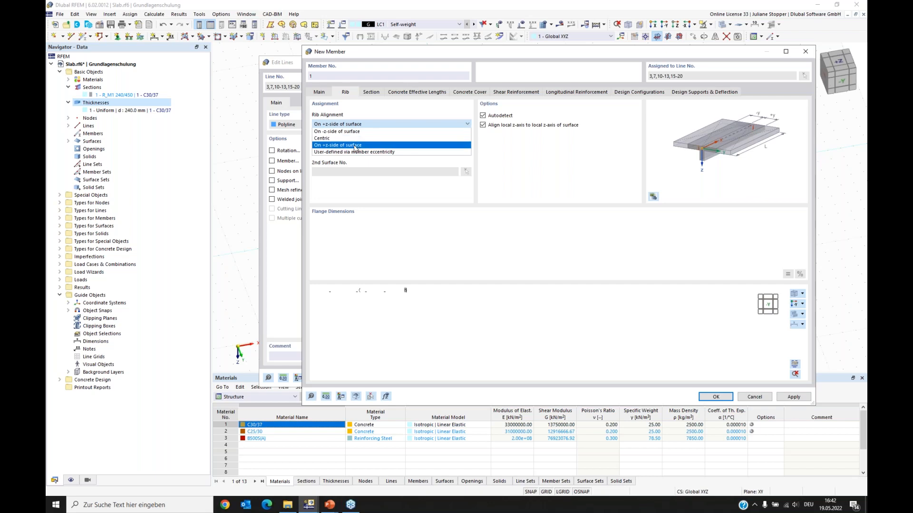
click(354, 131)
click(357, 125)
click(351, 139)
click(365, 125)
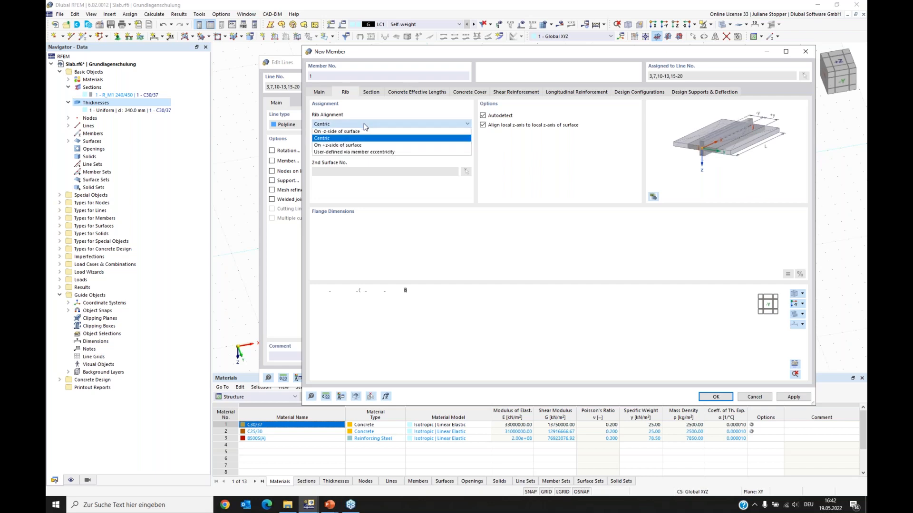
click(350, 146)
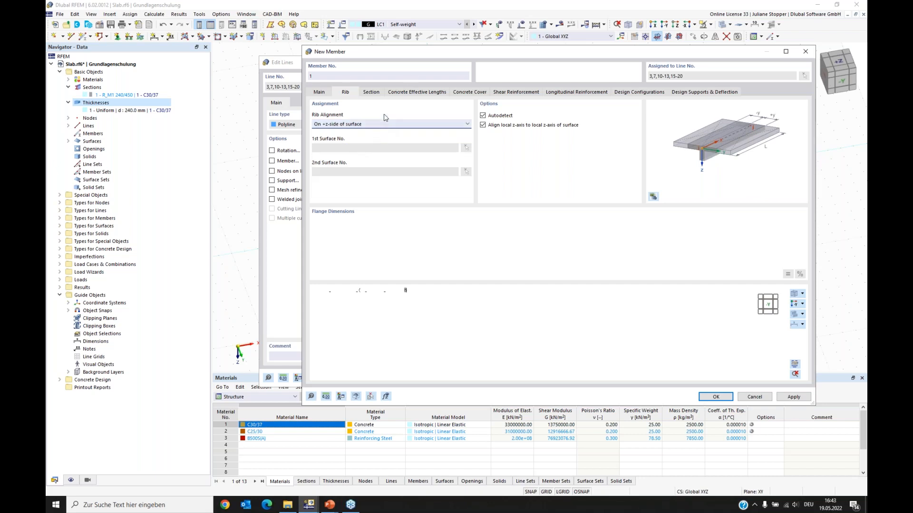
Check the R_M1 240/450 section, deactivate the member's design properties, and accept the rib on the selected lines
click(371, 92)
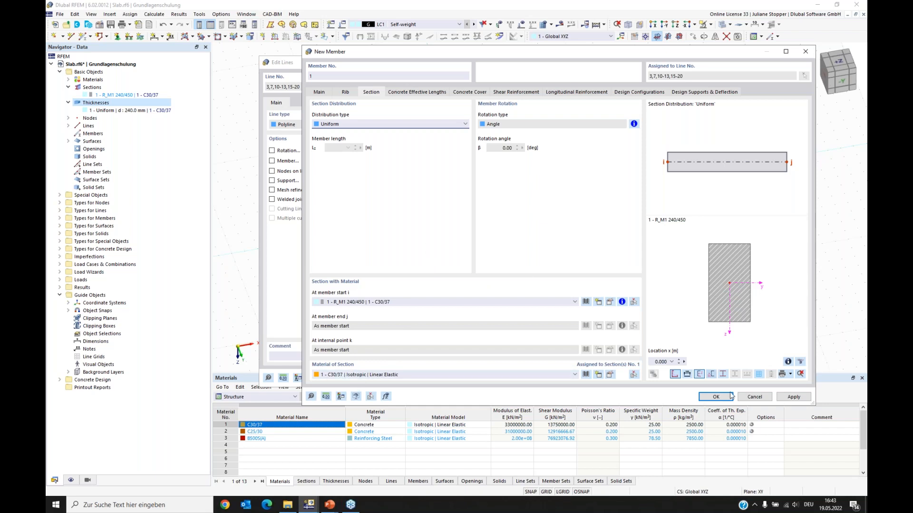
click(333, 94)
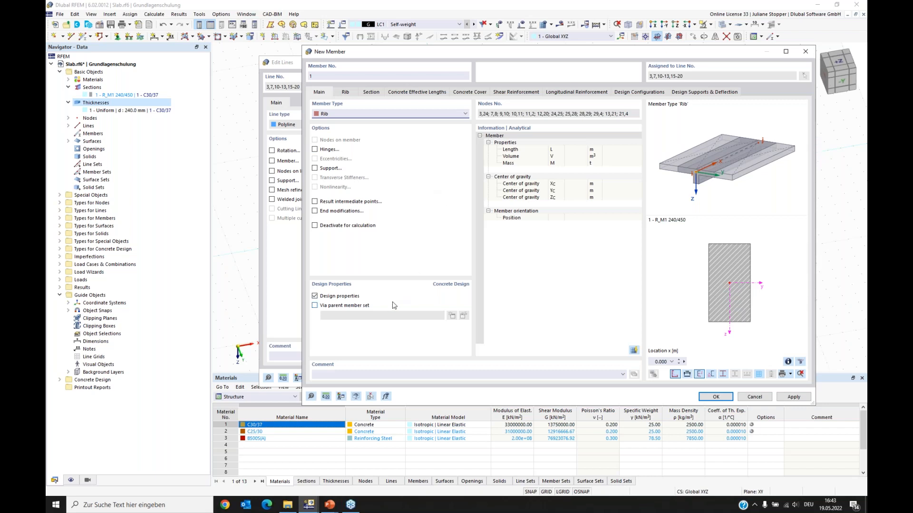
click(315, 297)
click(314, 296)
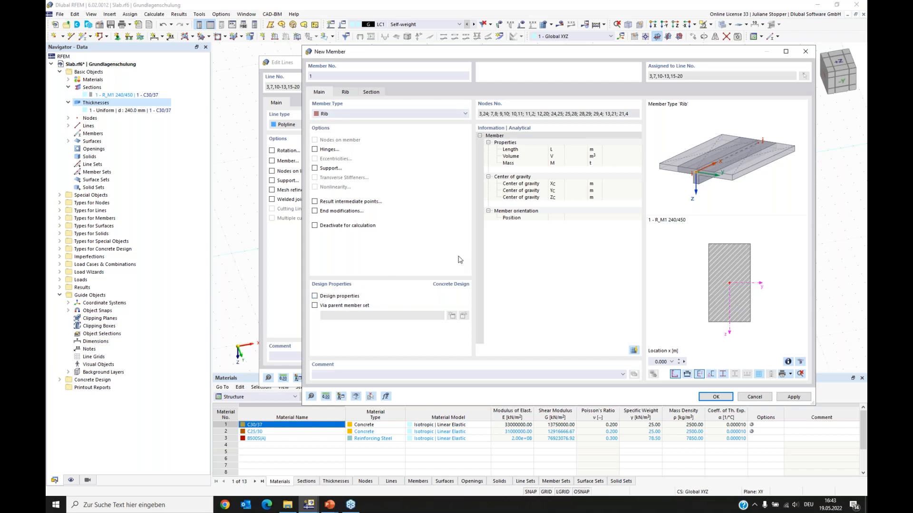
click(715, 396)
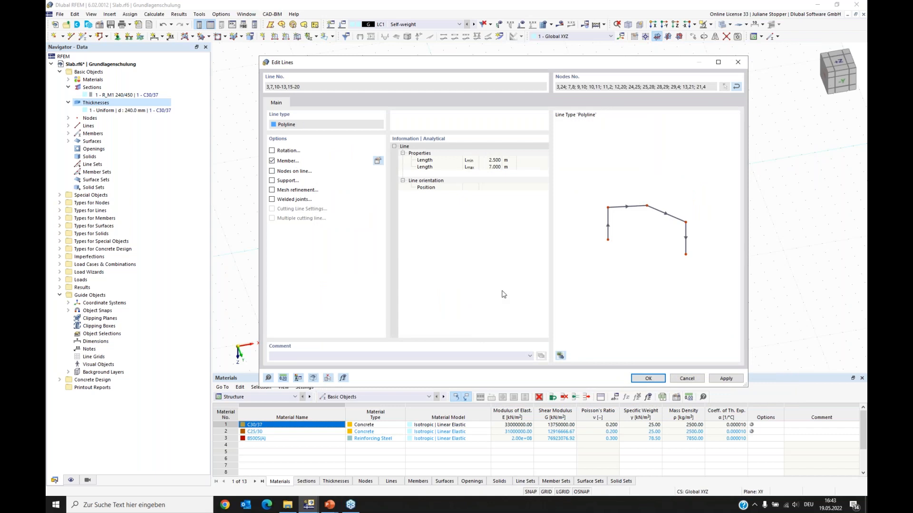
click(648, 379)
ctrl+middle_drag(560, 353, 475, 299)
ctrl+middle_drag(451, 314, 683, 315)
ctrl+middle_drag(622, 317, 587, 320)
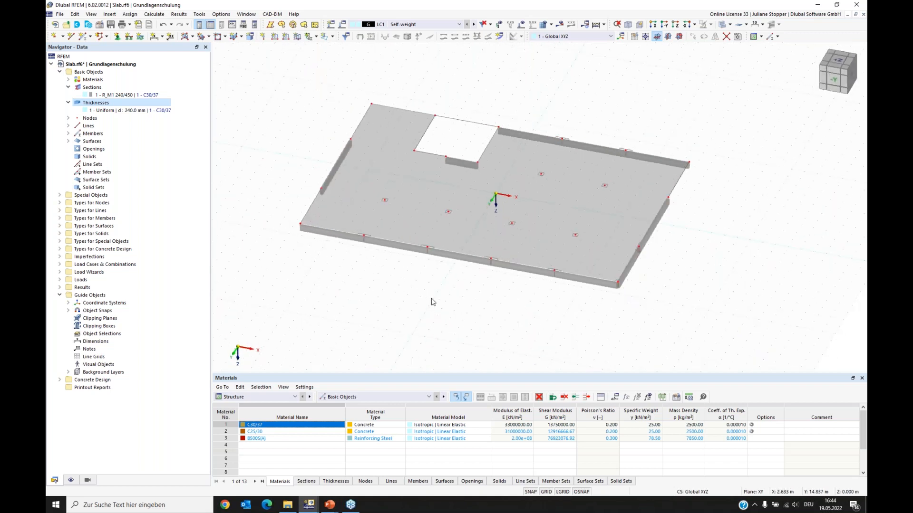
middle_drag(420, 299, 441, 315)
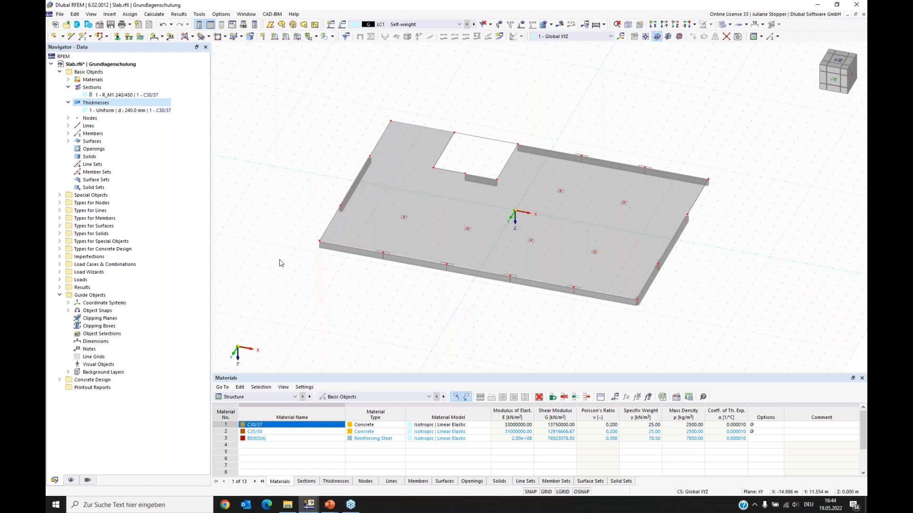
Create a nodal support with stiffness via fictitious column, modelled as an elastic nodal support
click(60, 203)
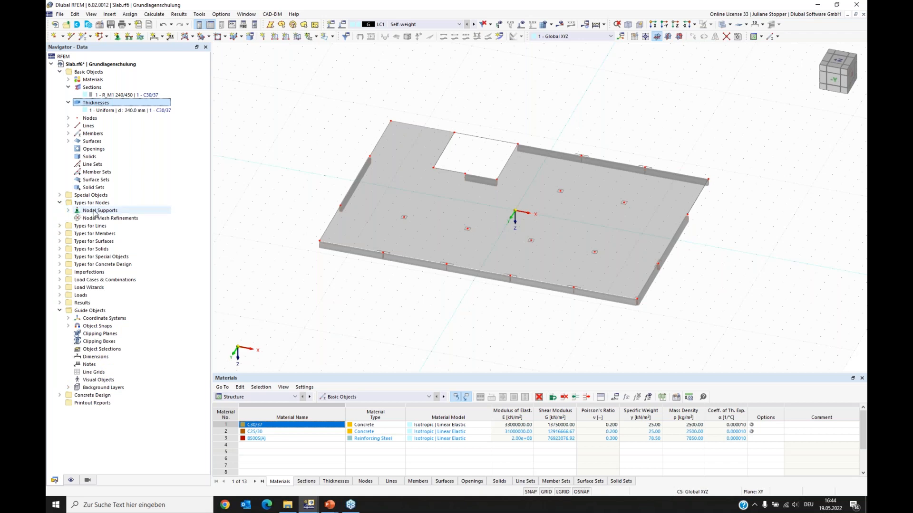
click(95, 211)
right_click(93, 212)
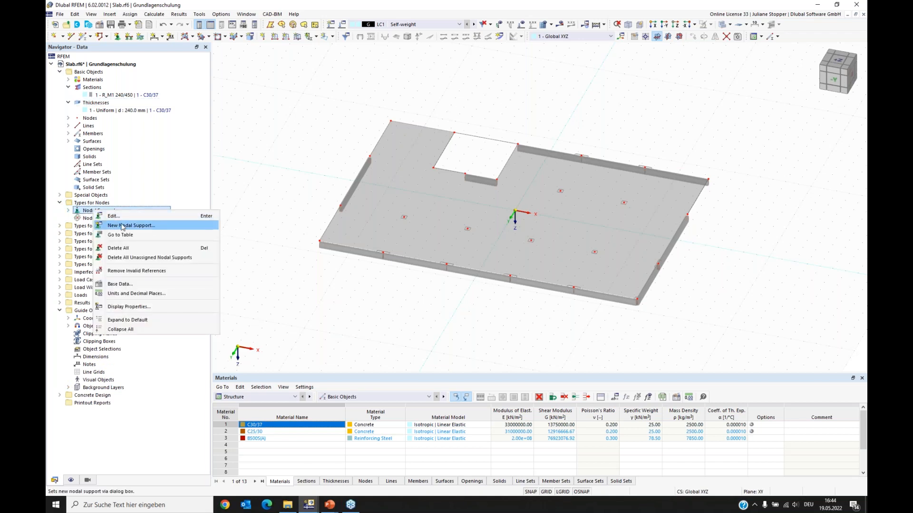
click(124, 226)
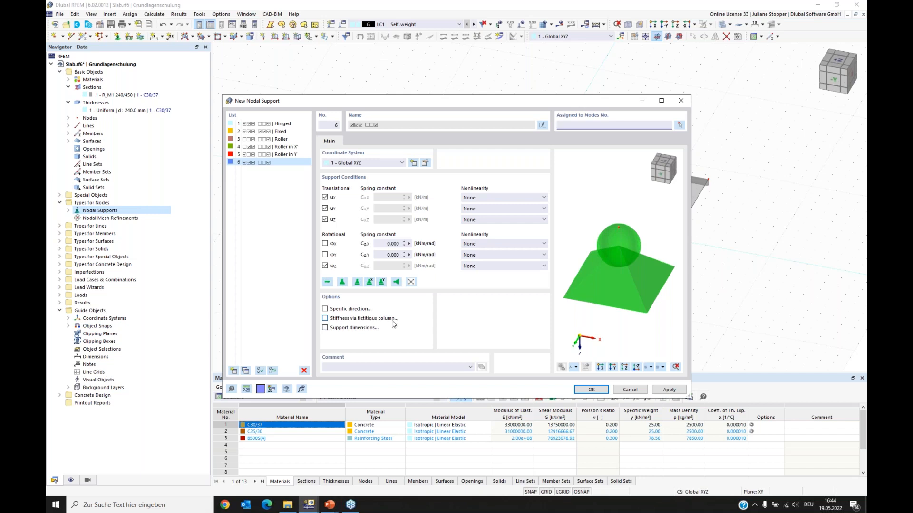
click(325, 318)
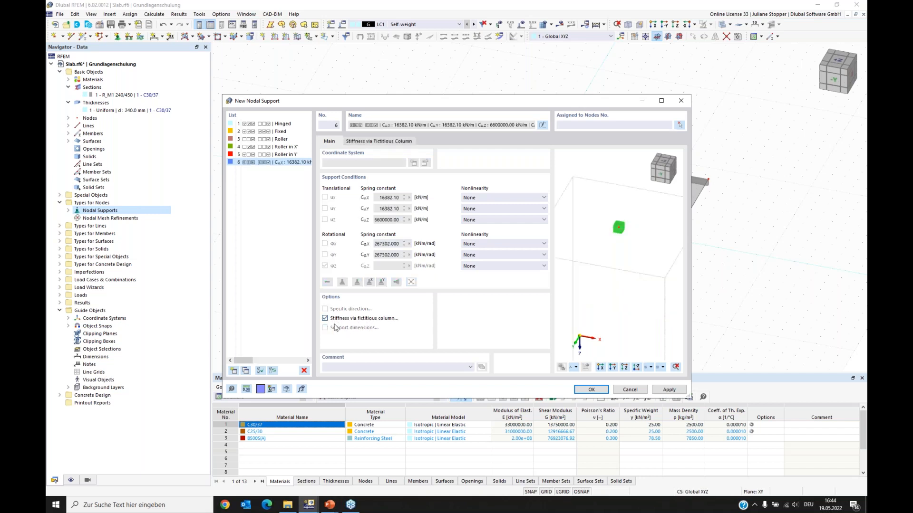
click(377, 143)
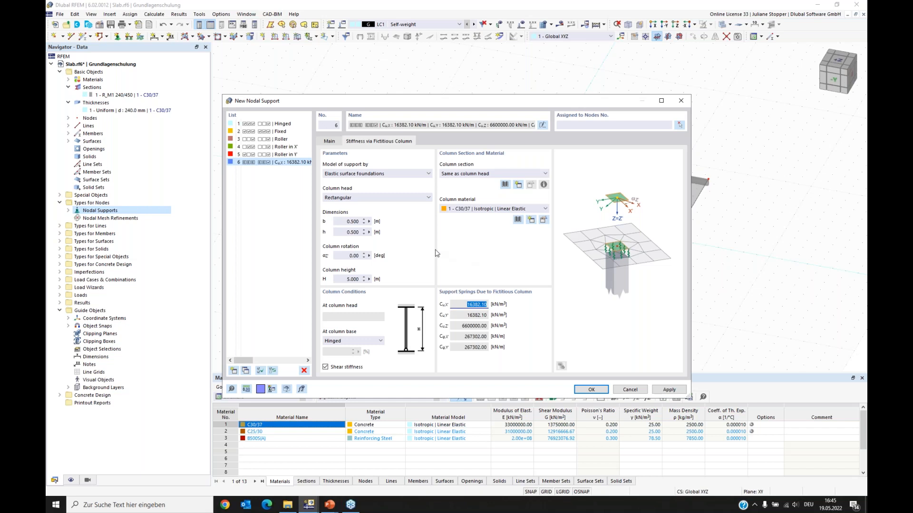
click(390, 177)
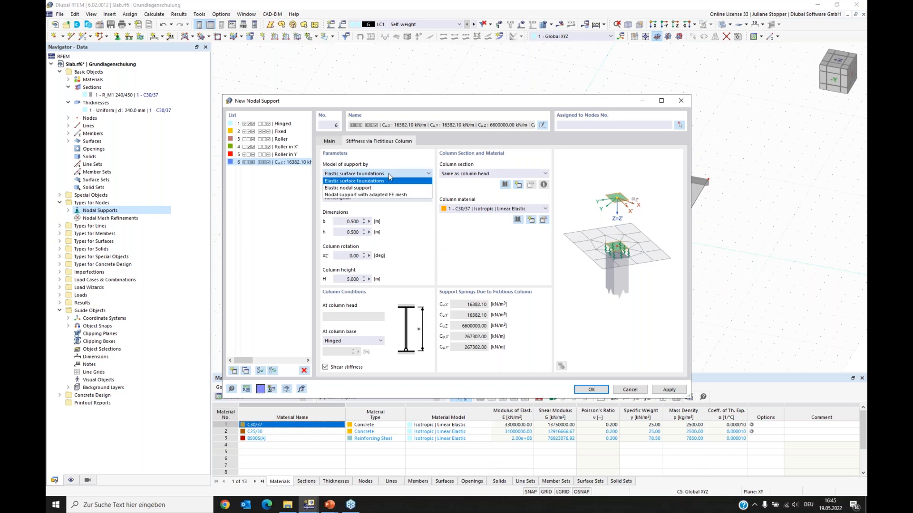
click(340, 188)
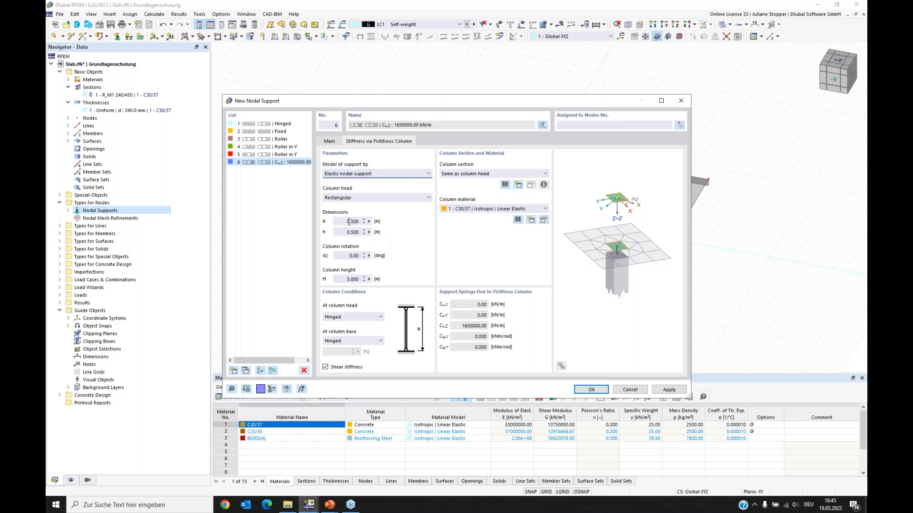
Define the fictitious column with a 0.400 x 0.400 m head, 3.250 m height and C25/30 material
drag(351, 221, 363, 222)
text(40)
drag(352, 232, 369, 232)
text(40)
drag(342, 279, 371, 279)
text(3.250)
click(473, 209)
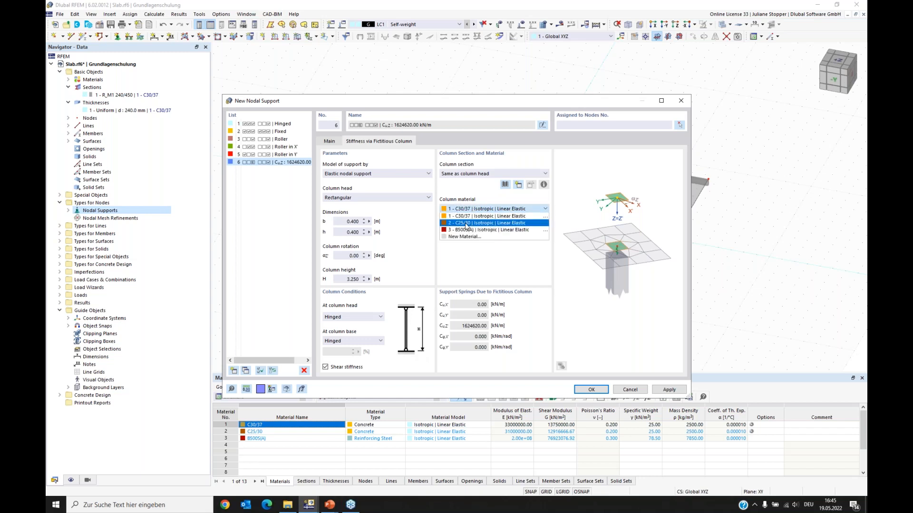
click(465, 223)
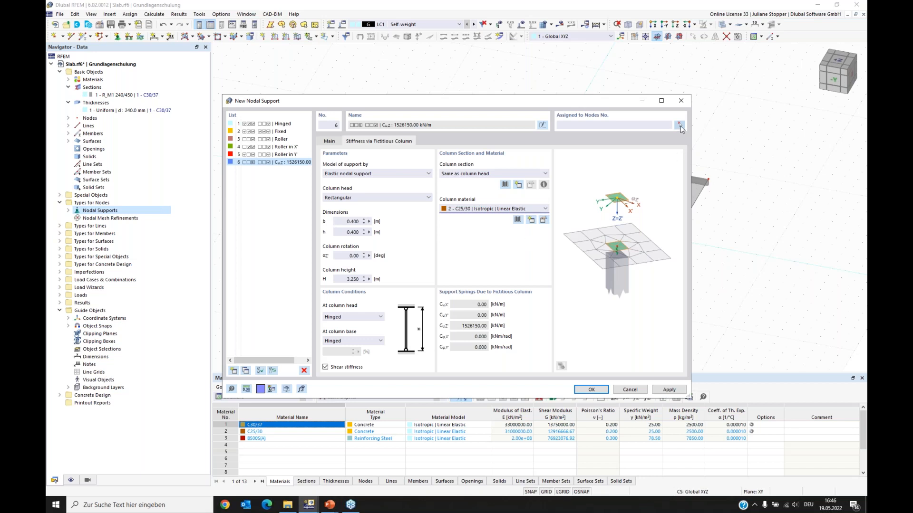
Assign the square column support to the six interior slab nodes and the front right corner node (4,16-19,22,23)
click(680, 125)
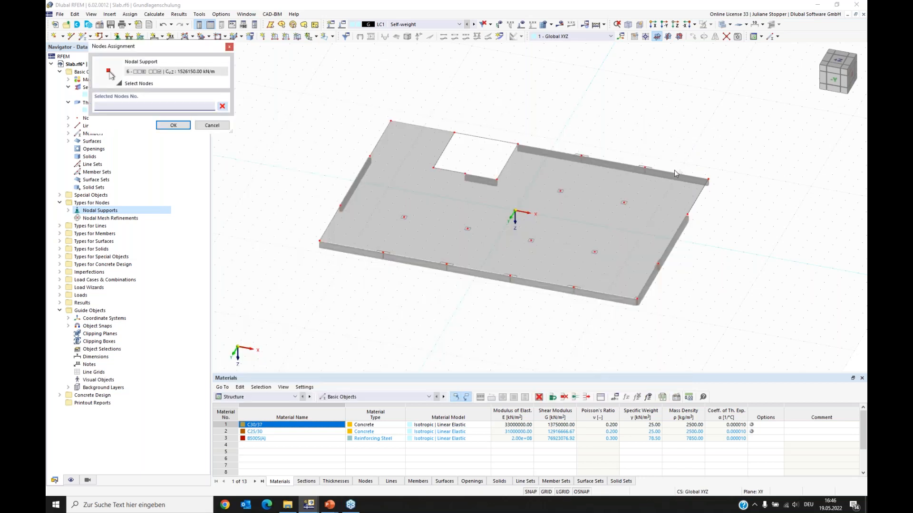
click(404, 218)
click(467, 229)
click(531, 241)
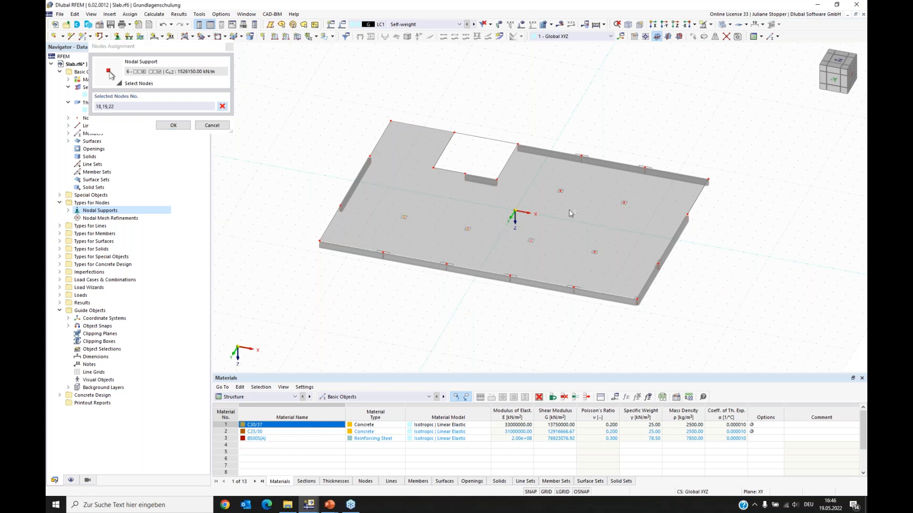
click(560, 191)
click(595, 252)
click(624, 202)
click(636, 299)
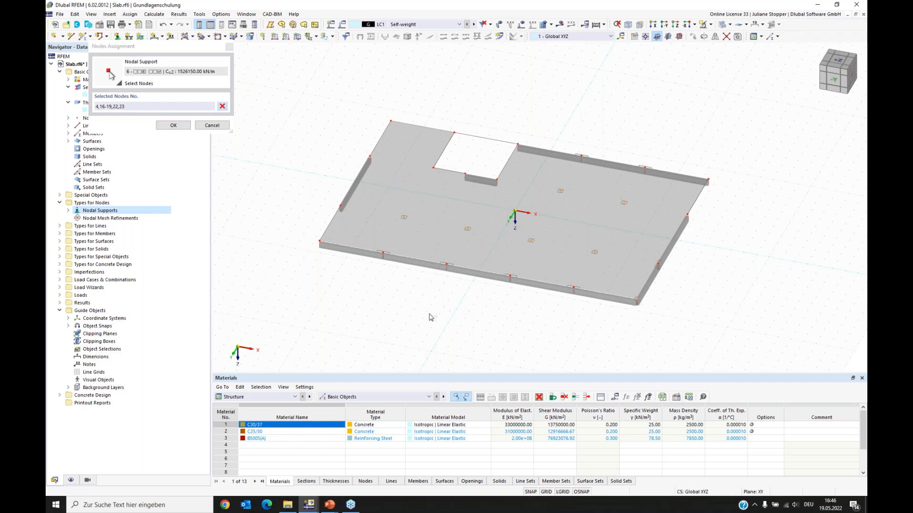
click(173, 126)
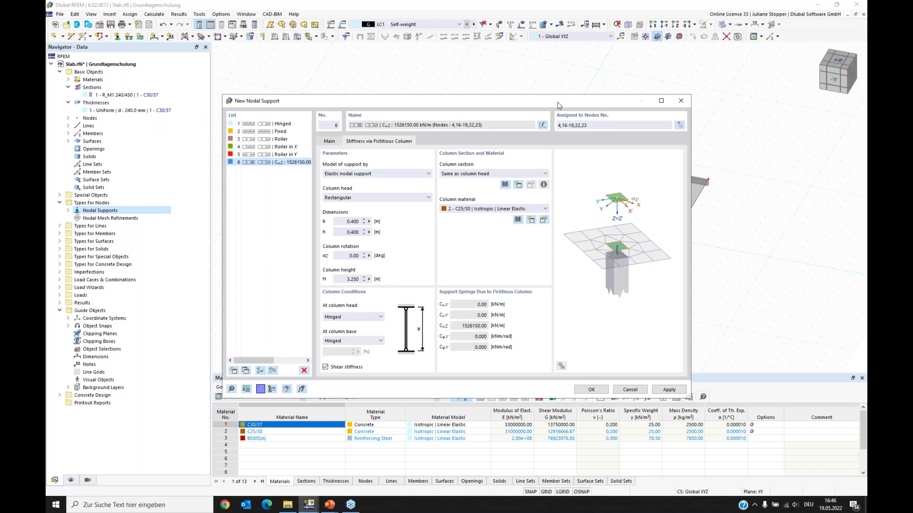
Apply the new support and delete the unused default nodal supports 1 to 5 from the list
drag(555, 102, 383, 94)
click(494, 383)
drag(287, 96, 216, 114)
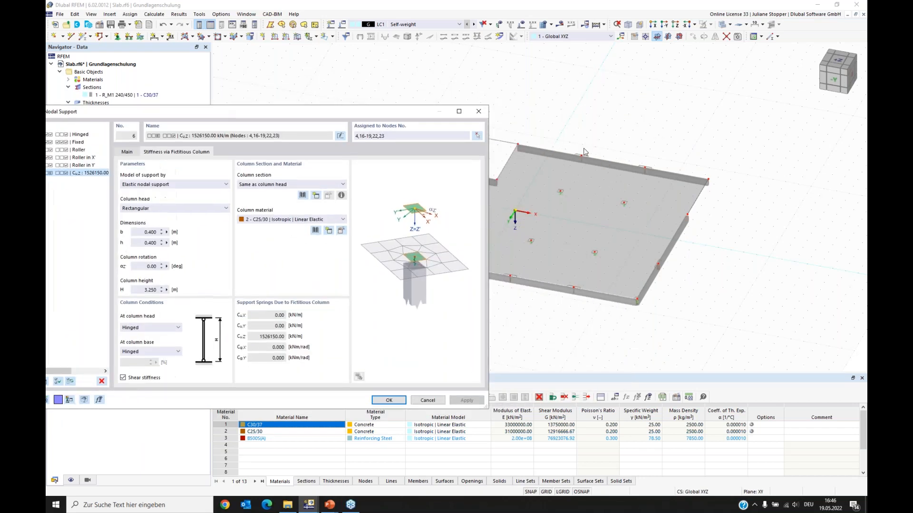
drag(379, 113, 526, 105)
click(223, 155)
shift+click(222, 126)
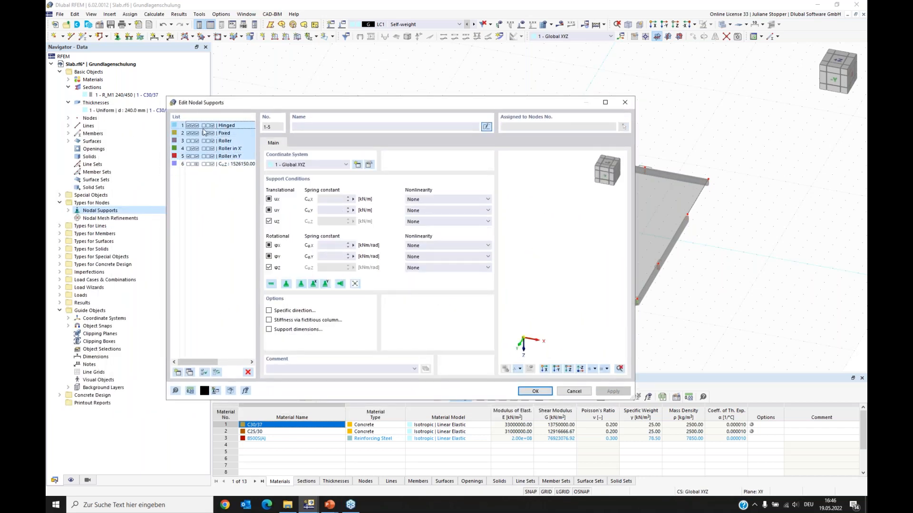
click(247, 373)
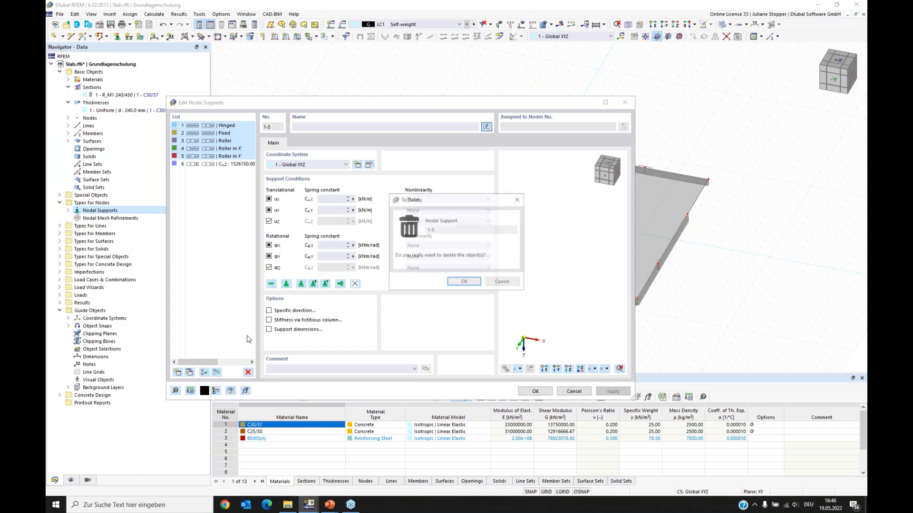
click(464, 283)
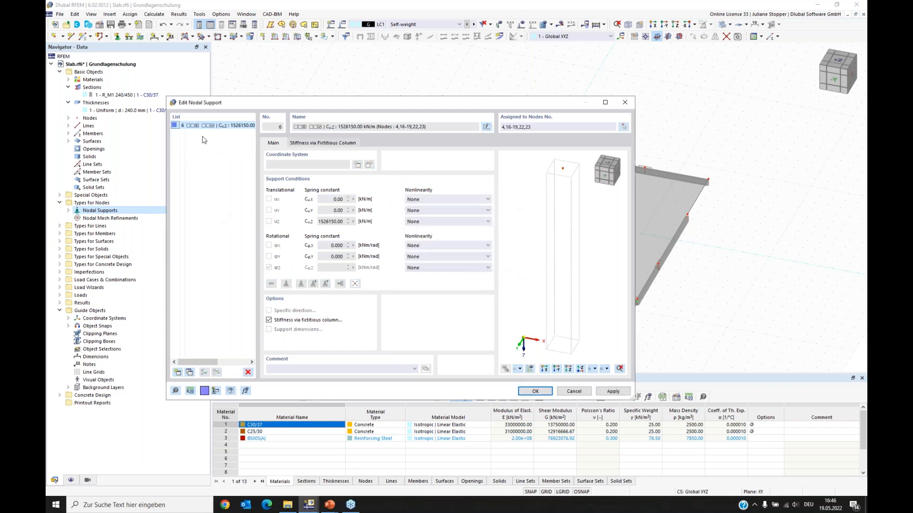
Duplicate the remaining nodal support and set the copy's column head to b 1.000 m and h 0.250 m
click(226, 128)
click(189, 373)
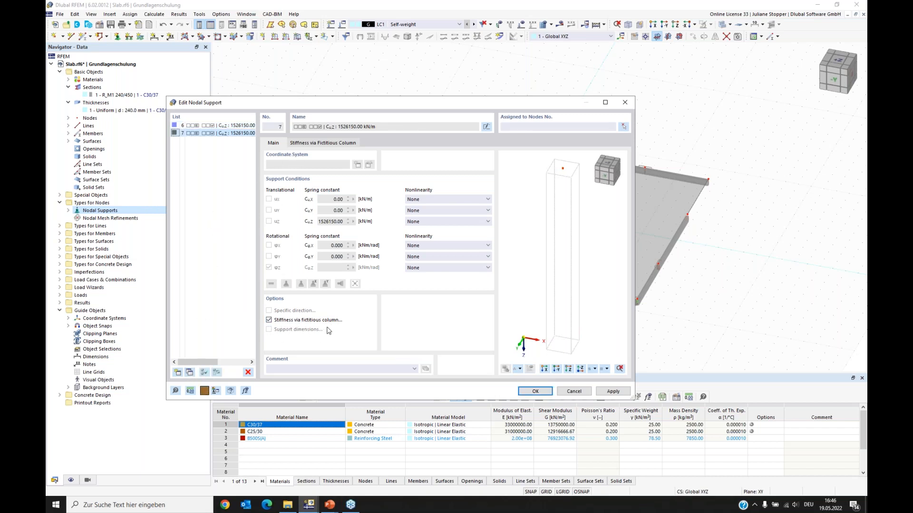
click(332, 145)
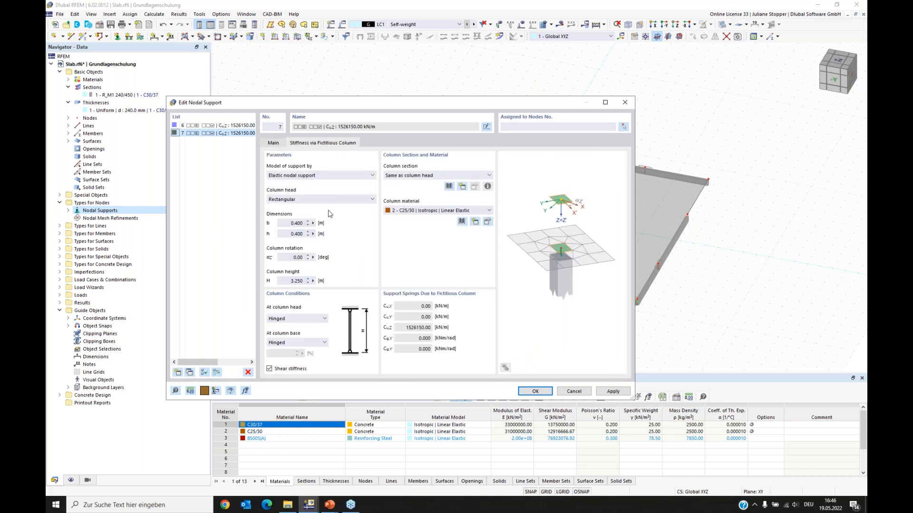
drag(281, 223, 327, 224)
text(1)
key(Tab)
text(0)
mouse_move(329, 505)
click(323, 477)
Assign the 1.000 x 0.250 m column support to two rear-edge and four front-edge nodes (10,11,24,25,28,29)
click(623, 126)
click(581, 156)
click(645, 167)
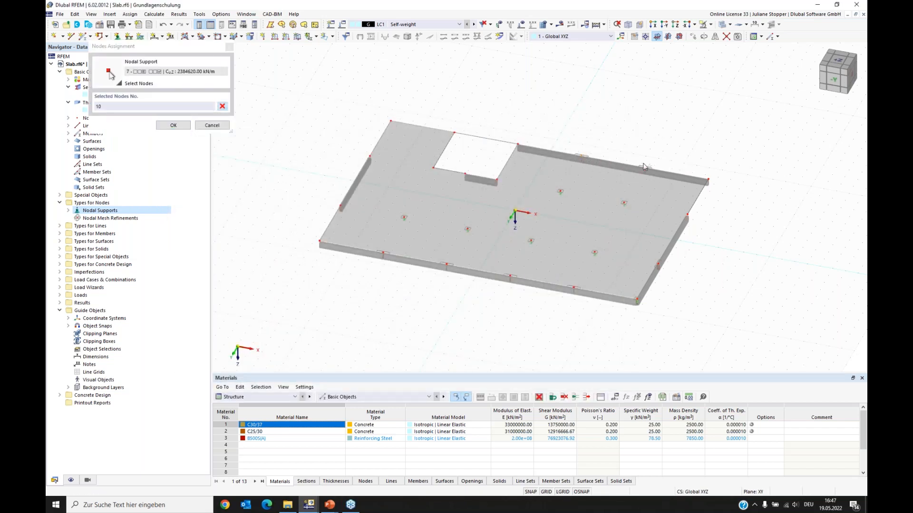
click(574, 289)
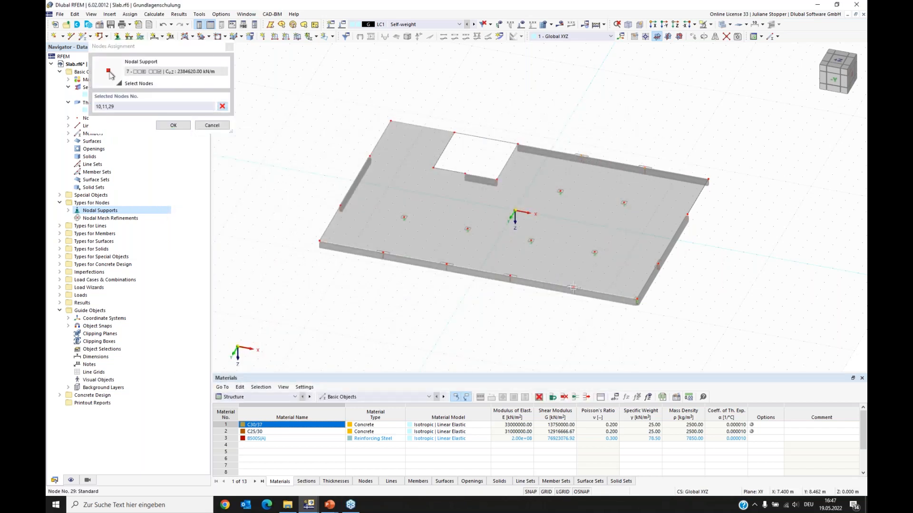
click(510, 277)
click(446, 265)
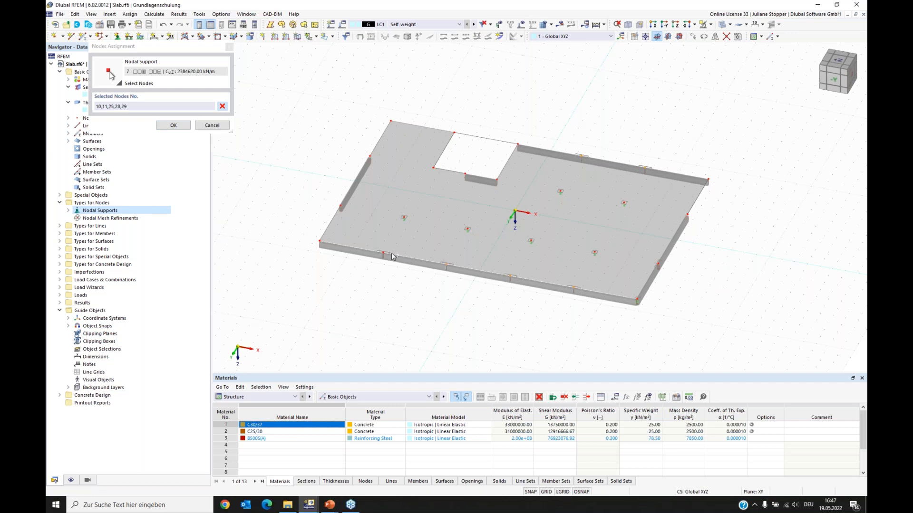
click(383, 253)
click(173, 125)
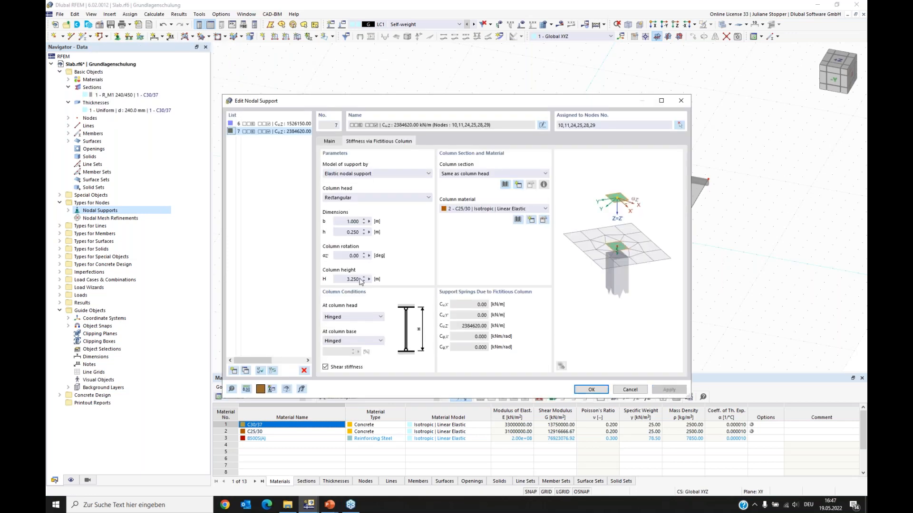
Duplicate nodal support 7 and set the copy's column head to b 0.250 m and h 1.000 m
click(247, 371)
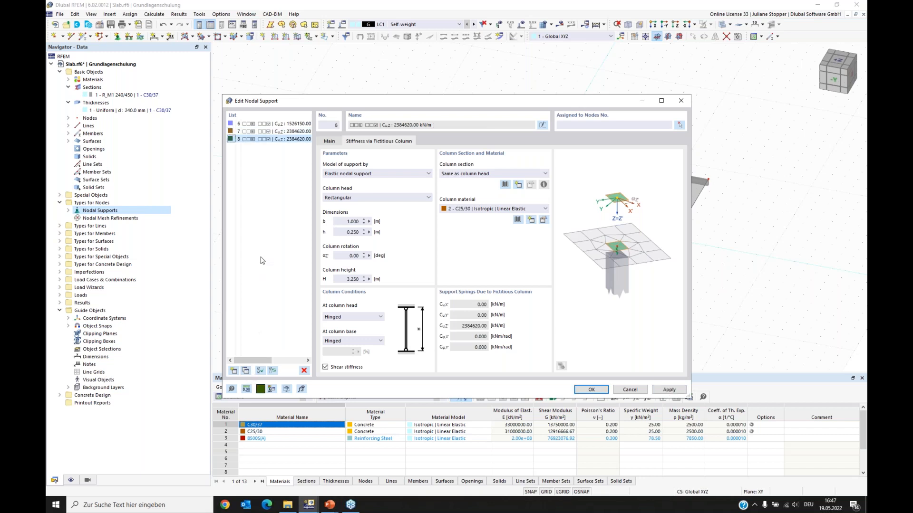
drag(343, 223, 376, 218)
text(0,25)
drag(345, 234, 374, 234)
text(1)
click(350, 256)
Assign the 0.250 x 1.000 m column support to node 21 on the slab's right edge and accept the supports
click(679, 125)
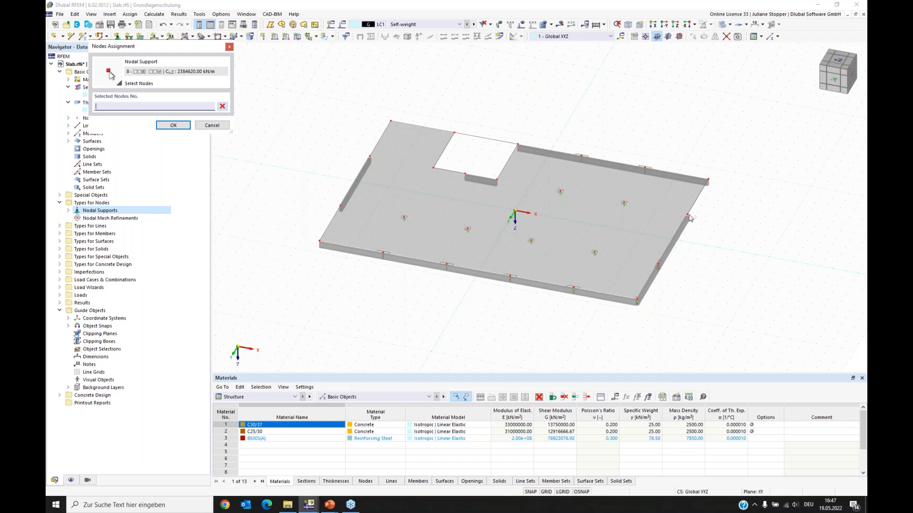
click(657, 264)
click(174, 125)
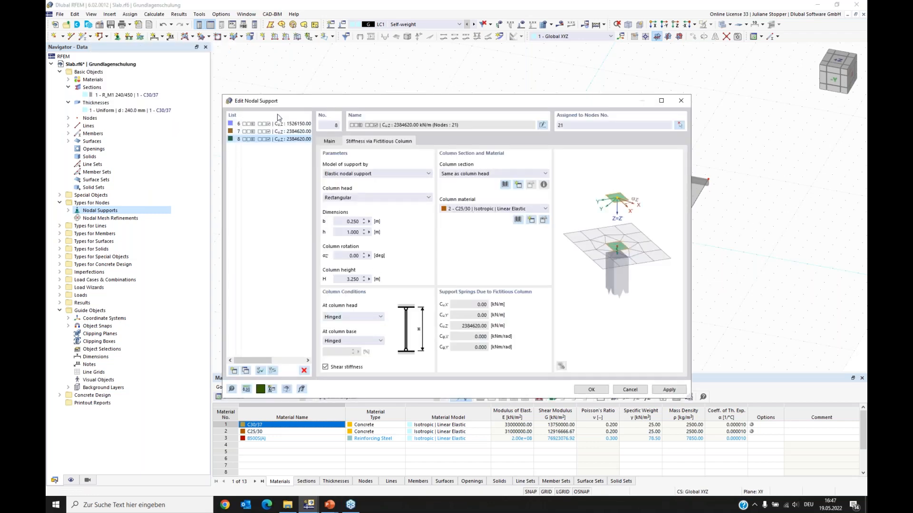
drag(540, 103, 577, 156)
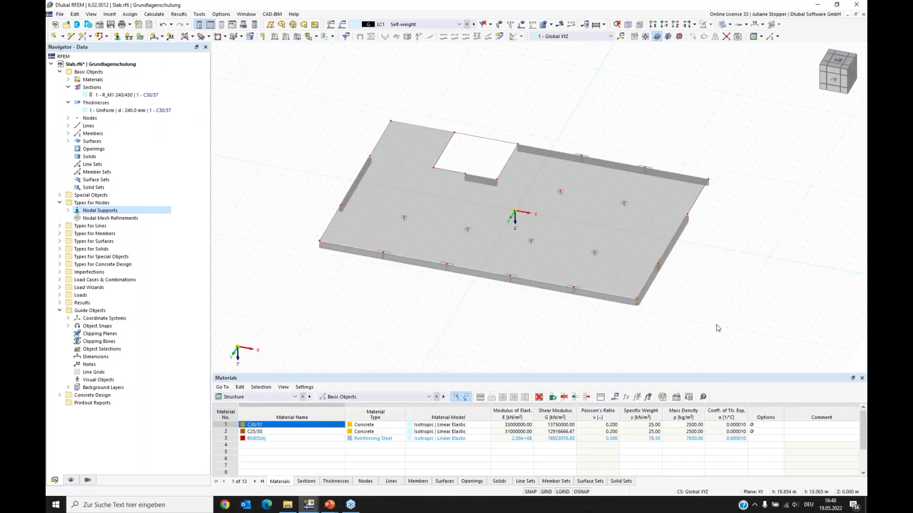
Display the slab as a wireframe model and inspect the column supports
ctrl+middle_drag(708, 327, 501, 261)
scroll(501, 261, up, 5)
scroll(500, 260, up, 2)
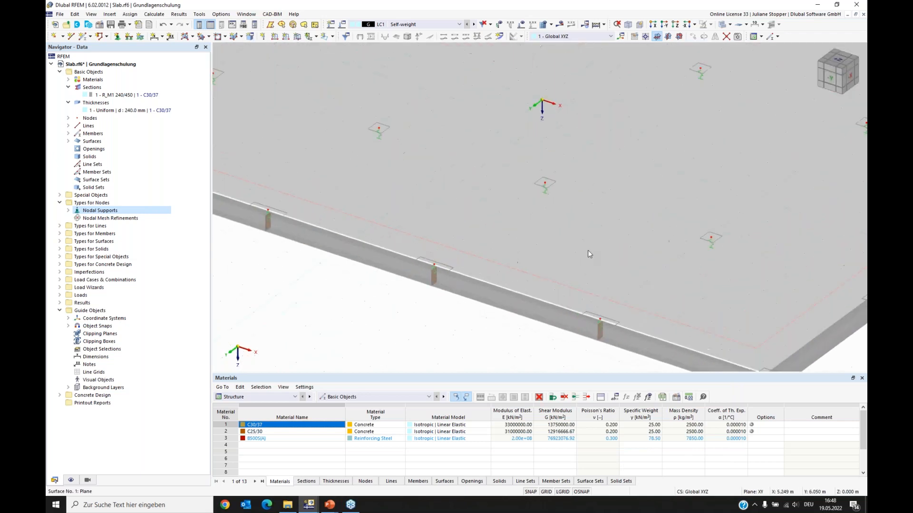
click(730, 25)
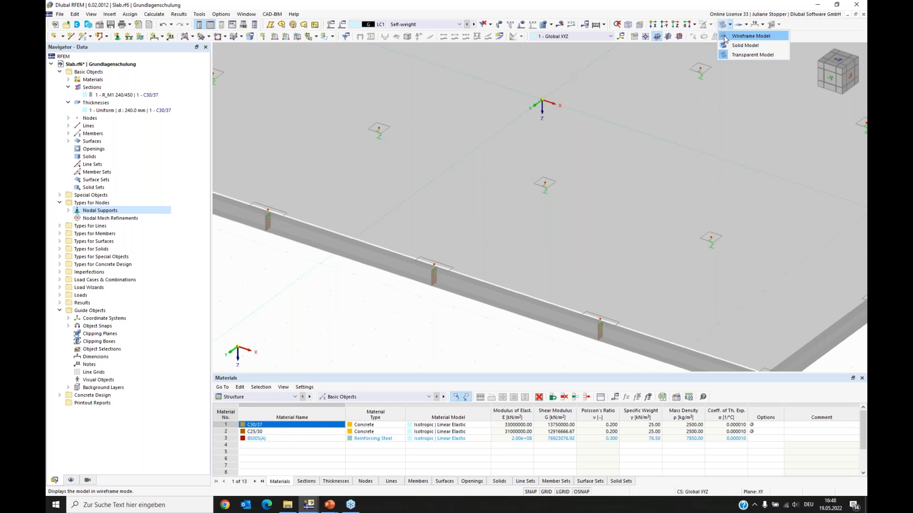
click(750, 36)
ctrl+middle_drag(523, 201, 476, 252)
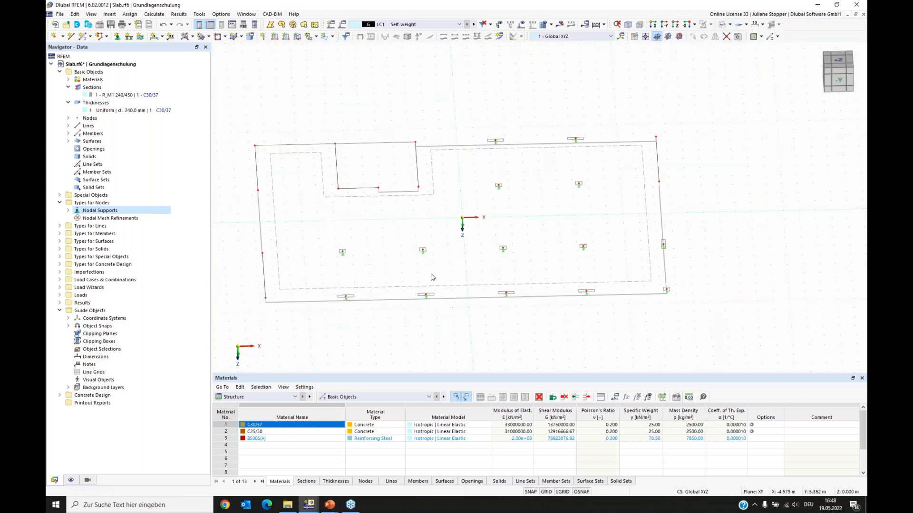
ctrl+middle_drag(661, 285, 550, 261)
scroll(573, 259, up, 4)
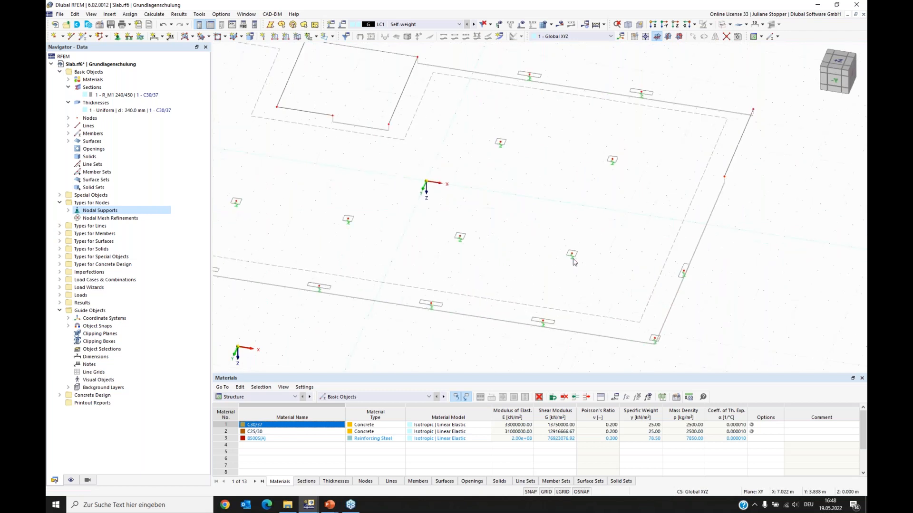
scroll(577, 261, down, 4)
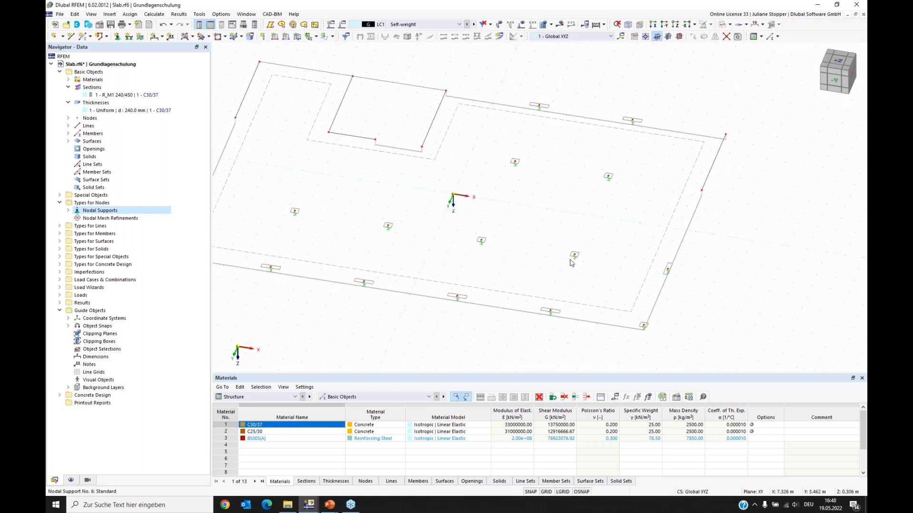
Enlarge the nodal support symbols on the slab and show the model in the default axonometric view
right_click(514, 165)
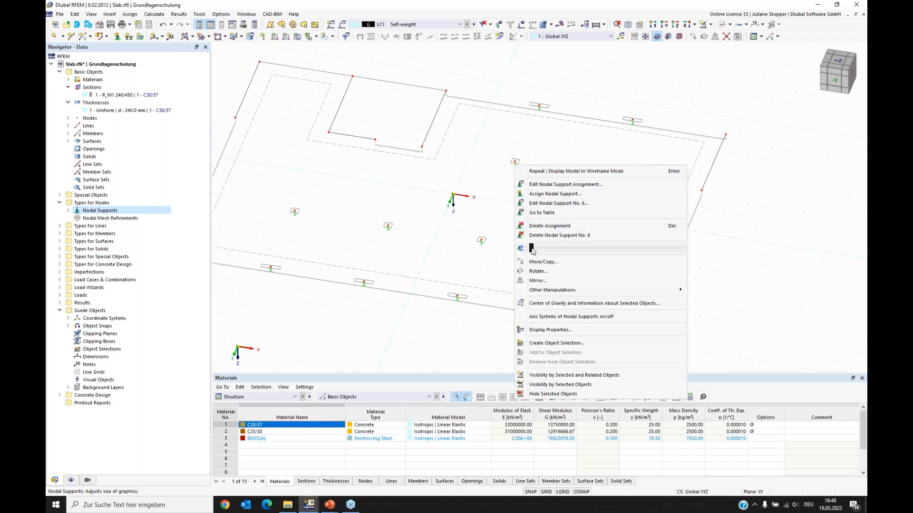
drag(536, 247, 556, 248)
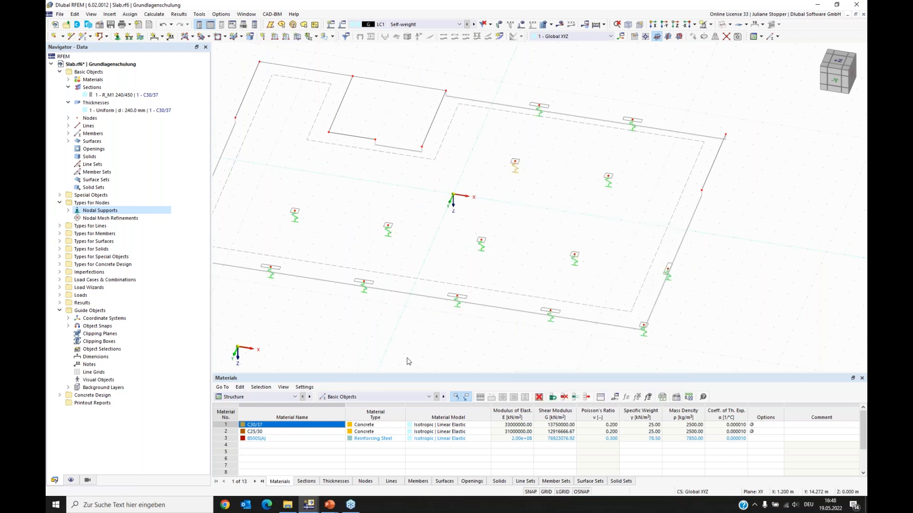
click(628, 24)
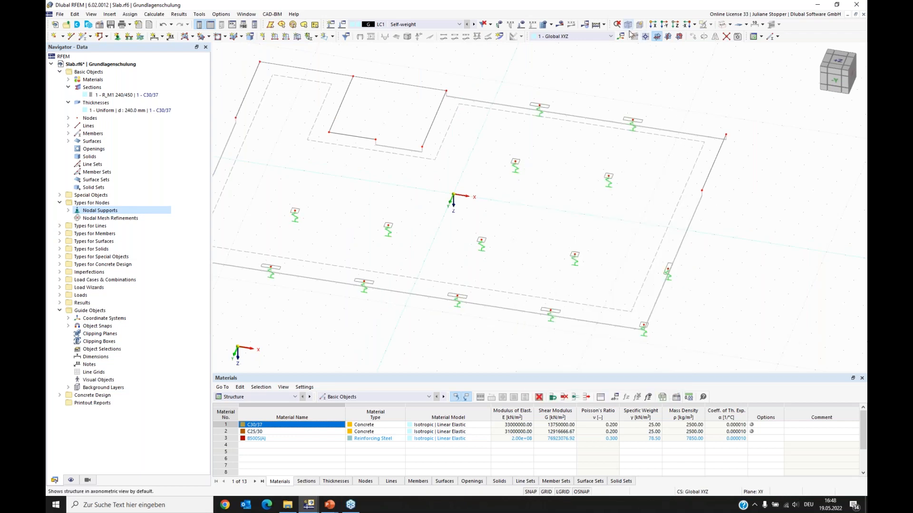
Create a new line support in the local xyz coordinate system with its stiffness defined via a fictitious wall
ctrl+middle_drag(365, 265, 470, 310)
middle_drag(354, 289, 361, 287)
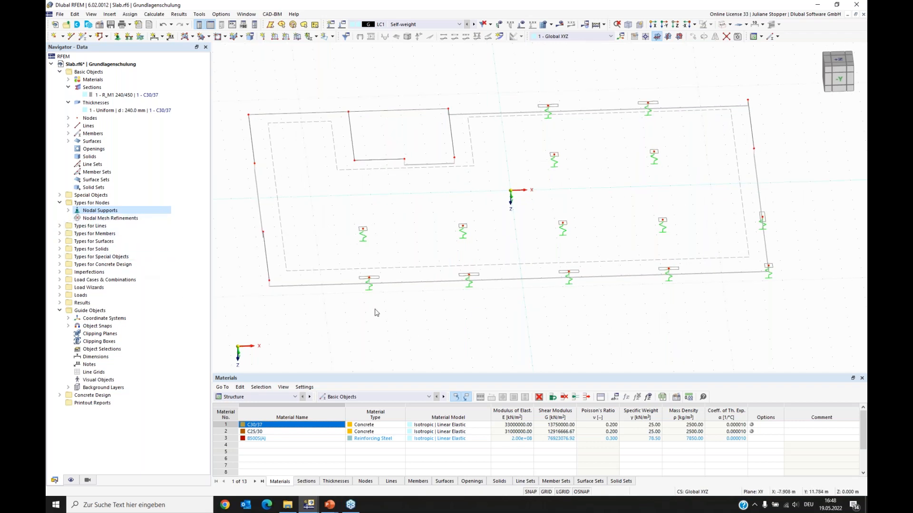
ctrl+middle_drag(565, 318, 522, 310)
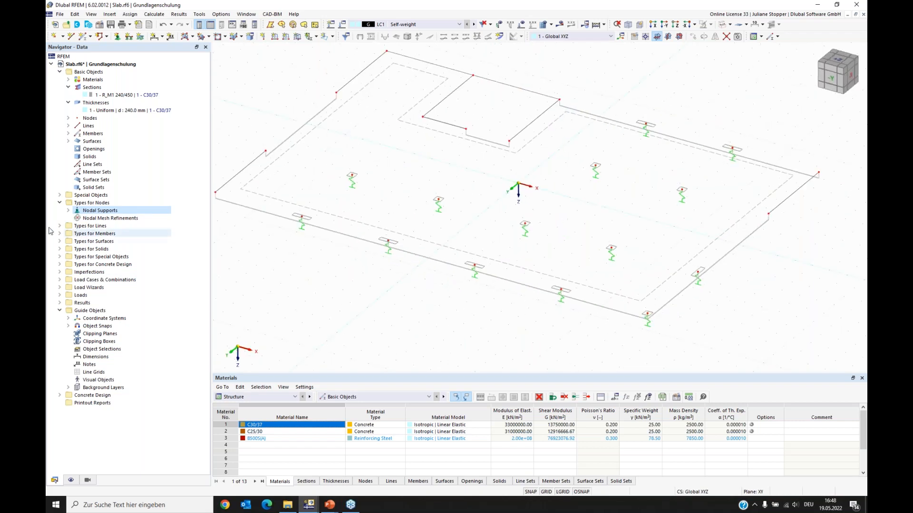
click(60, 203)
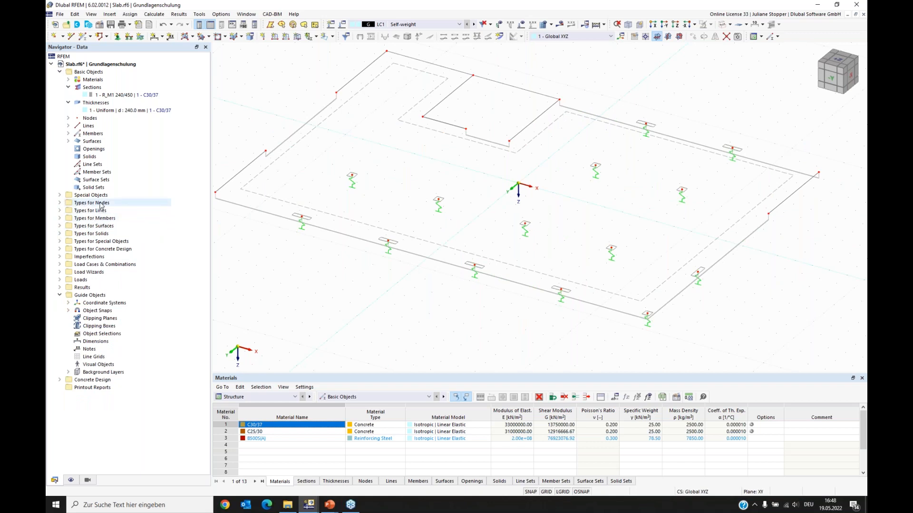
click(60, 211)
click(84, 221)
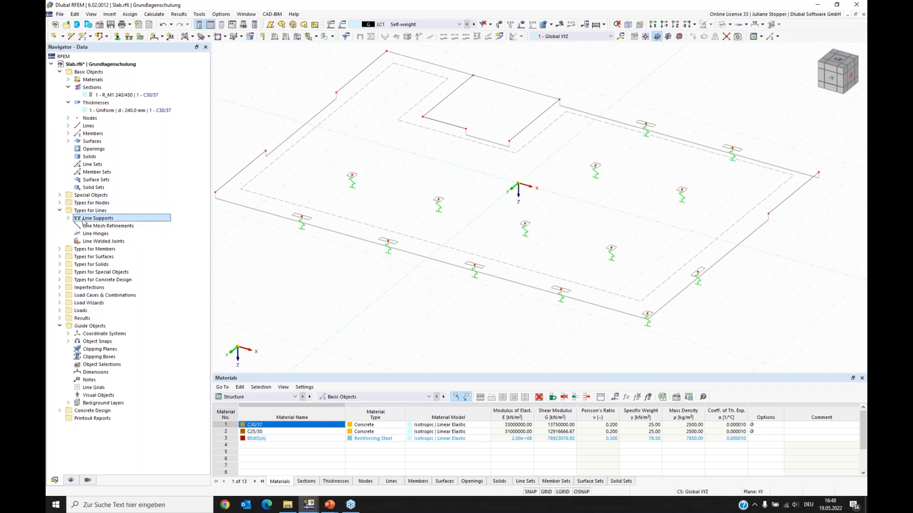
right_click(91, 221)
click(135, 233)
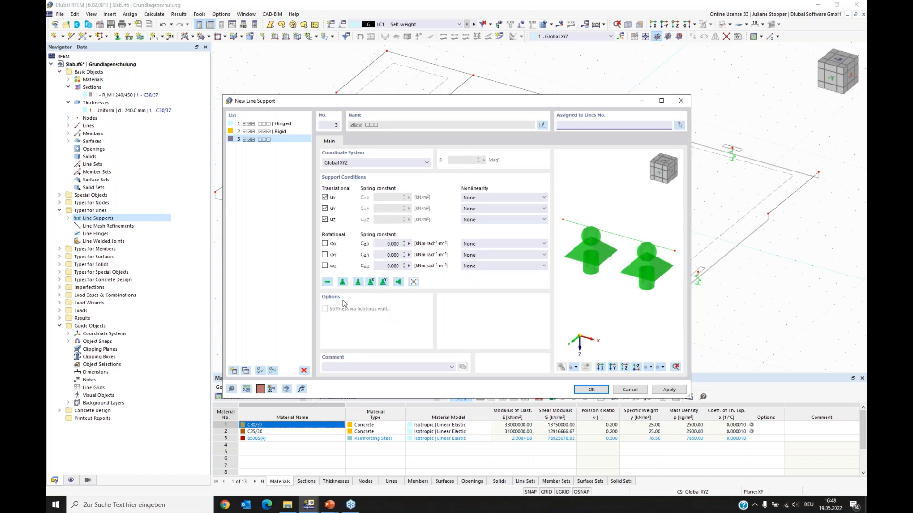
click(350, 163)
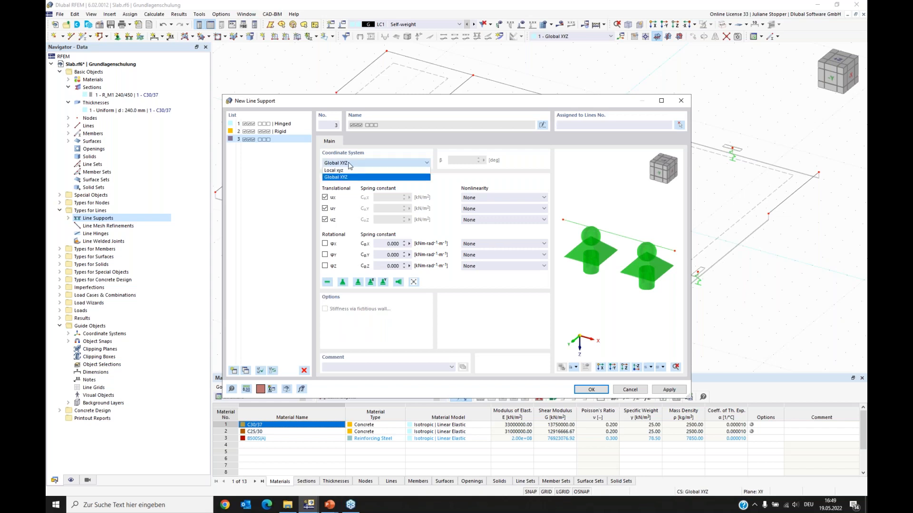
click(344, 172)
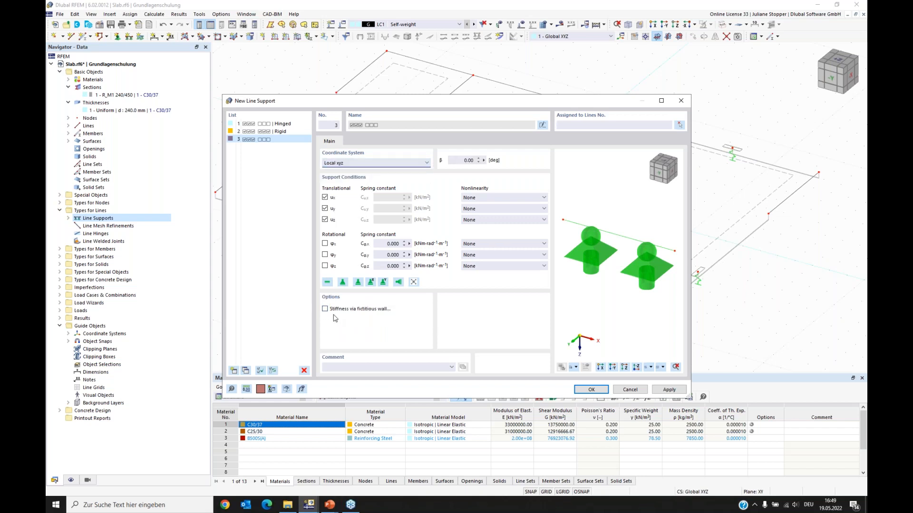
click(325, 309)
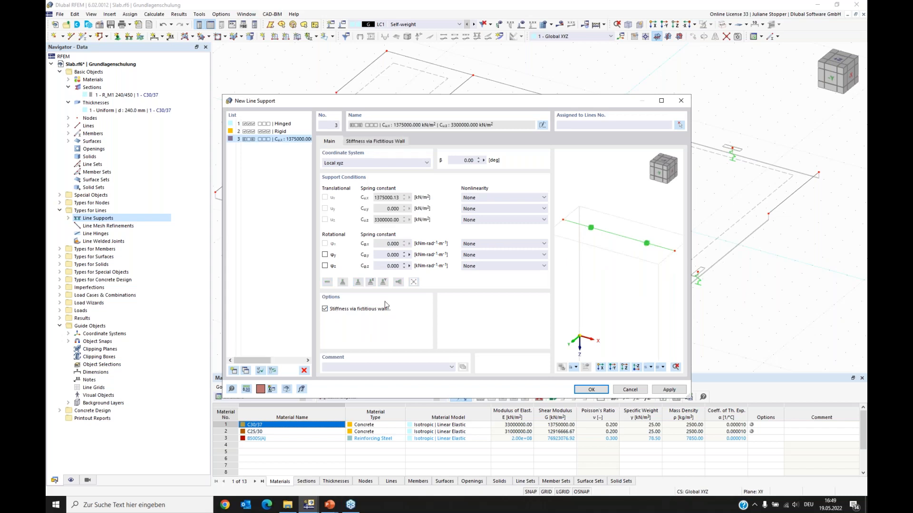
Set the fictitious wall's width to 0.240 m, its height to 3.250 m and its material to C25/30
click(369, 142)
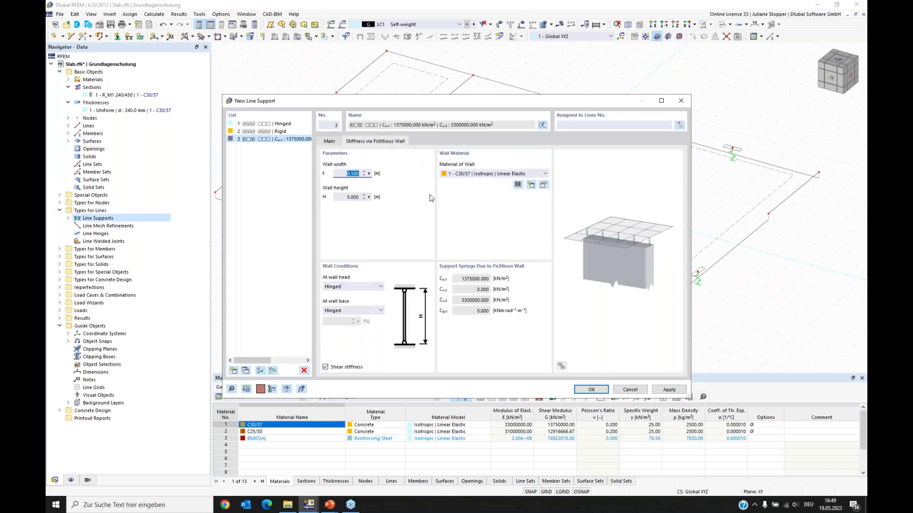
drag(448, 105, 438, 103)
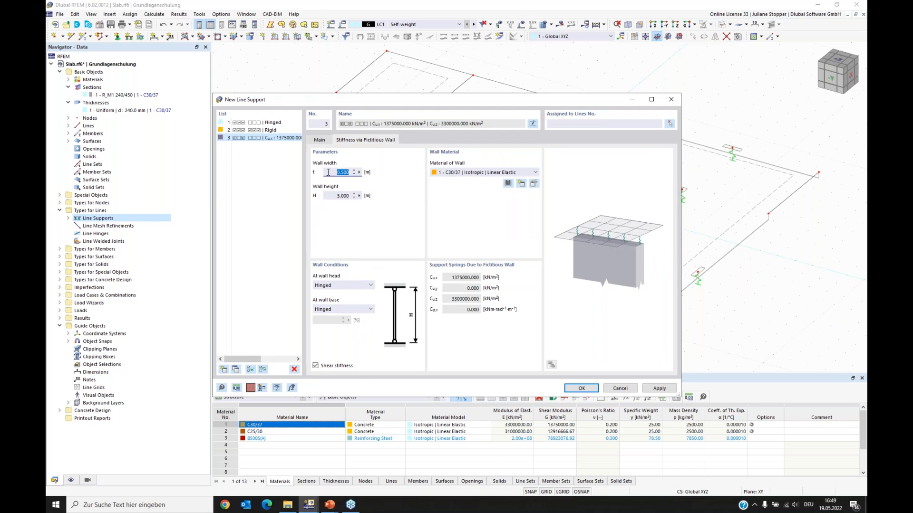
text(0,24)
drag(334, 195, 364, 197)
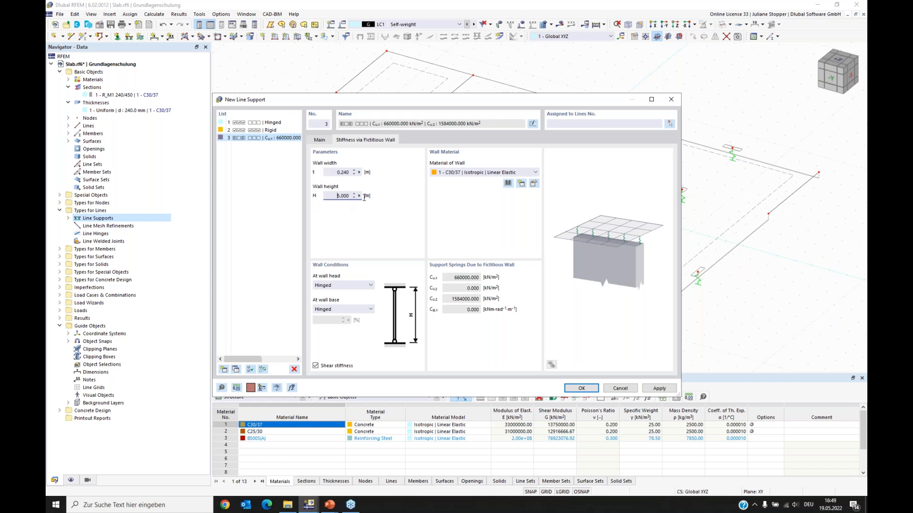
text(3,25)
click(472, 173)
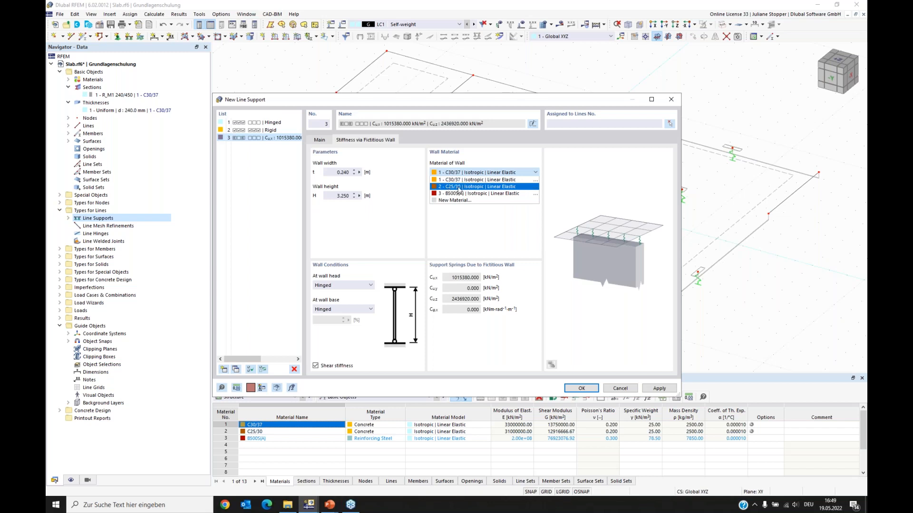
click(459, 187)
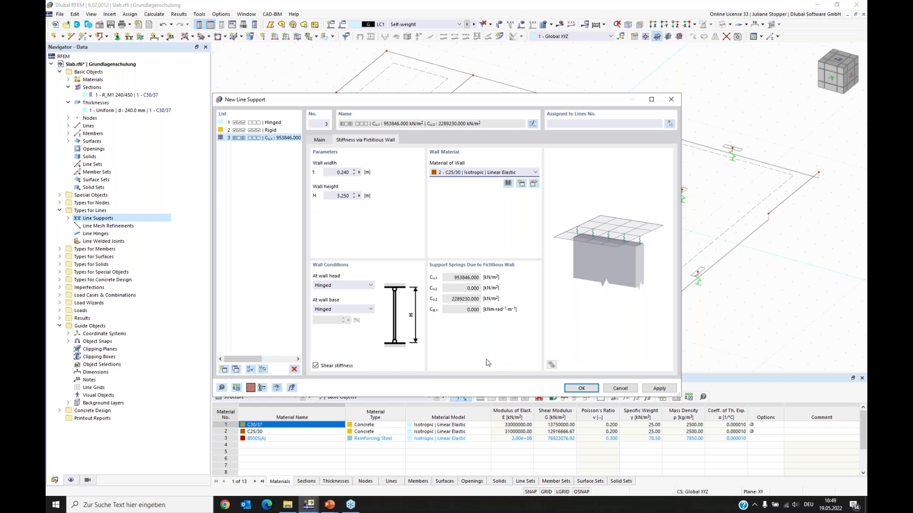
Assign the wall support to lines 1, 2, 4-6, 8 and 14 on the slab and opening edges and accept the support
click(669, 124)
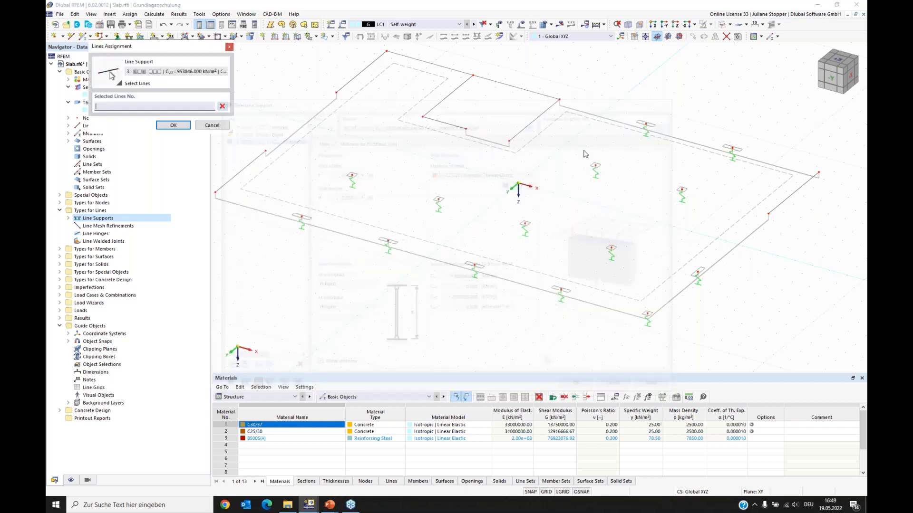
click(244, 169)
click(343, 86)
click(429, 63)
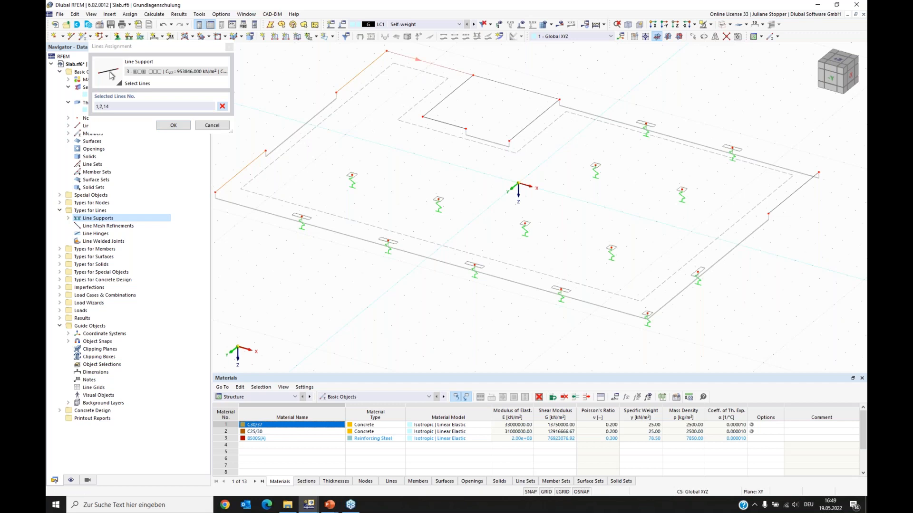
click(447, 96)
click(450, 124)
click(794, 194)
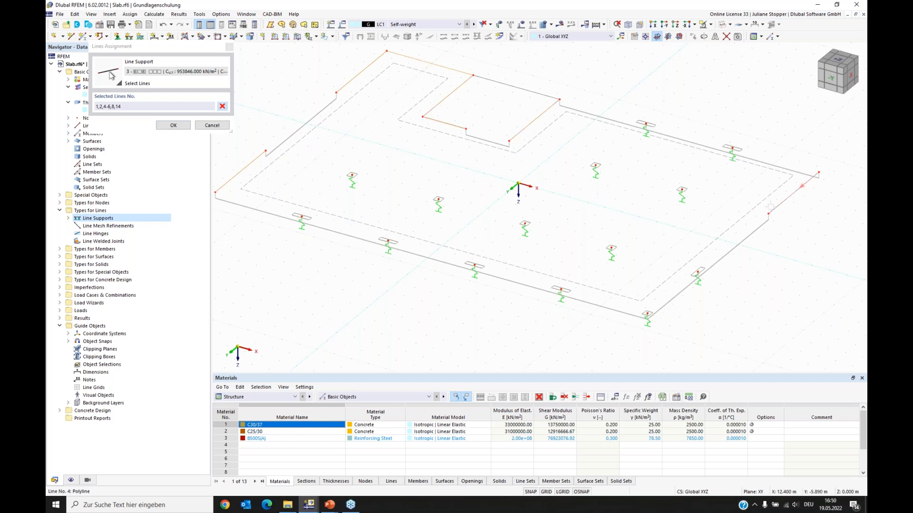
click(173, 126)
click(591, 390)
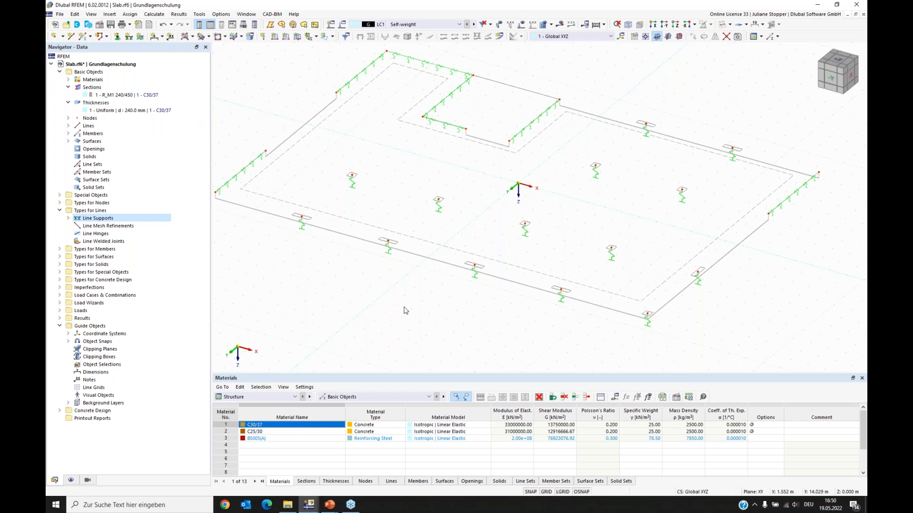
Display the slab in transparent mode and inspect the line and column supports in the model
ctrl+middle_drag(406, 310, 352, 304)
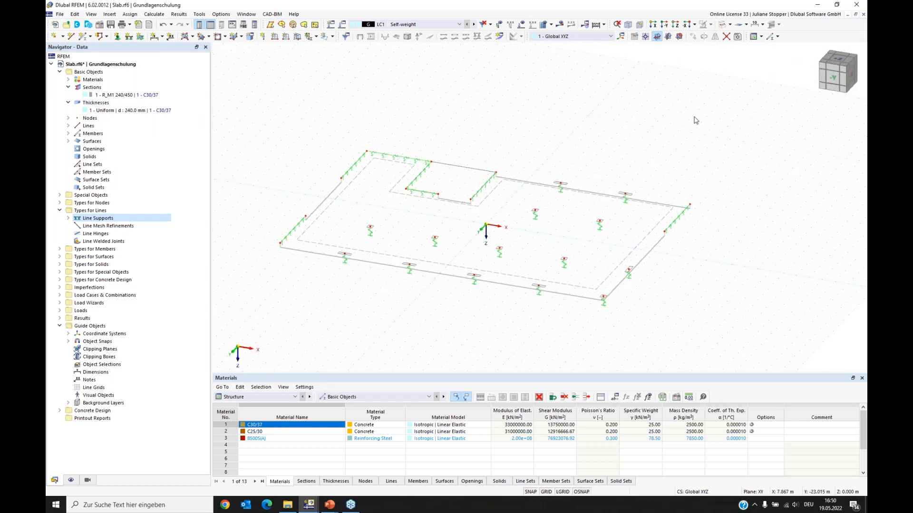
click(723, 25)
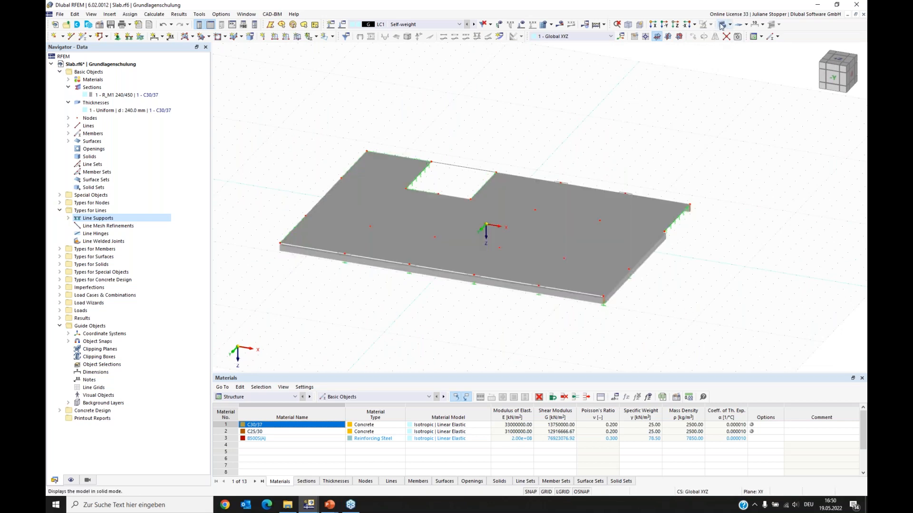
click(723, 25)
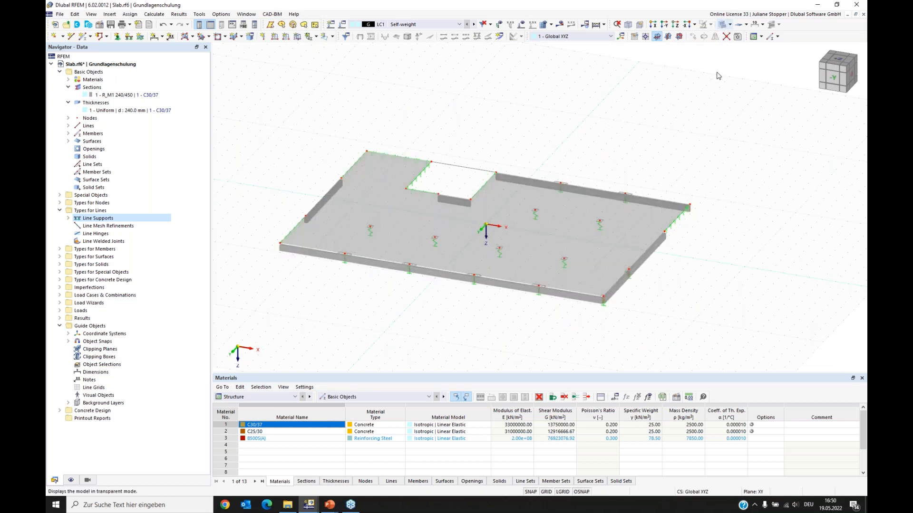
ctrl+middle_drag(358, 308, 376, 323)
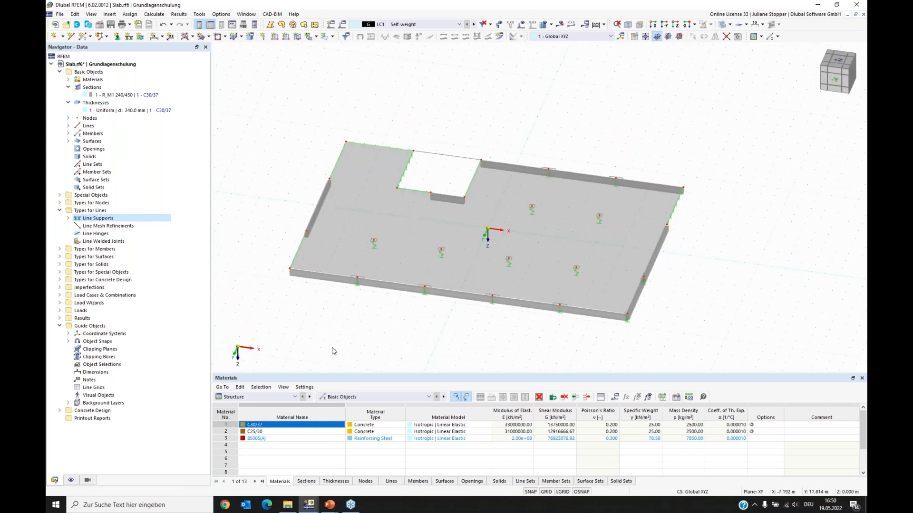
ctrl+middle_drag(327, 347, 338, 342)
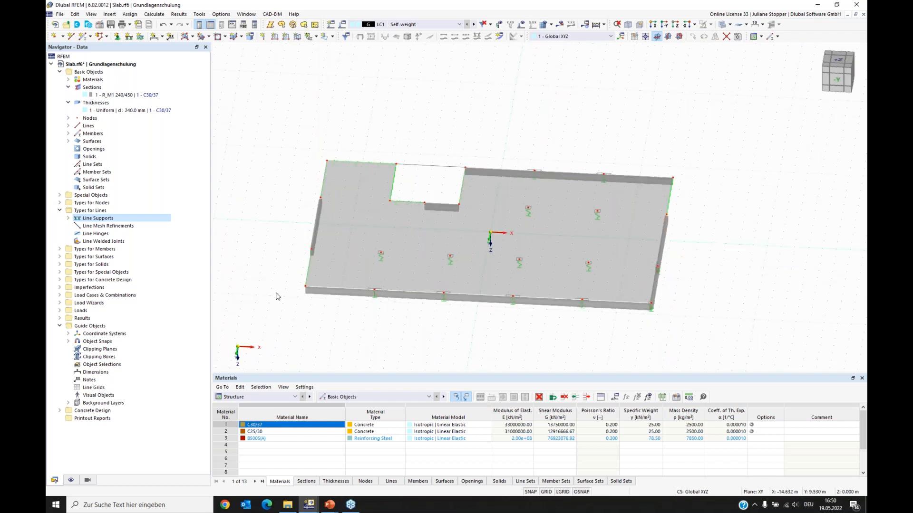
Open the load cases and combinations for editing and check the base settings for the standard and combination wizard
click(59, 72)
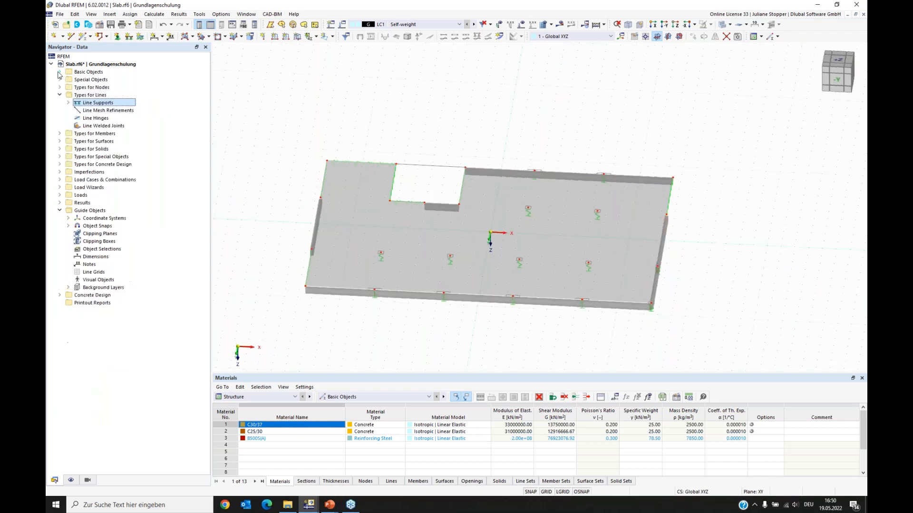
click(60, 95)
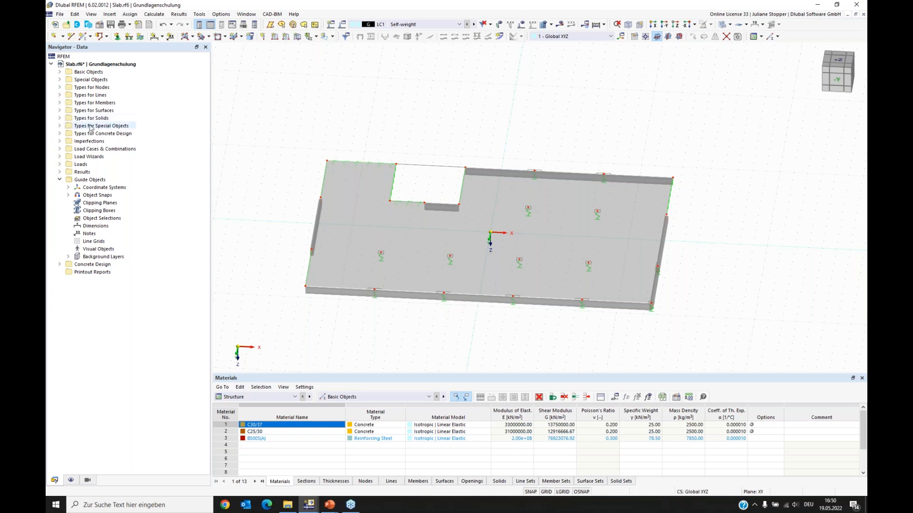
click(59, 150)
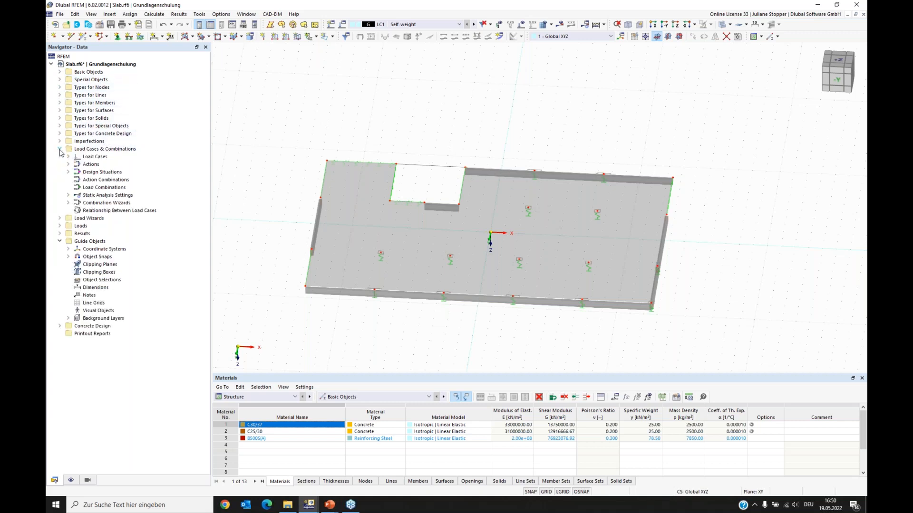
right_click(90, 157)
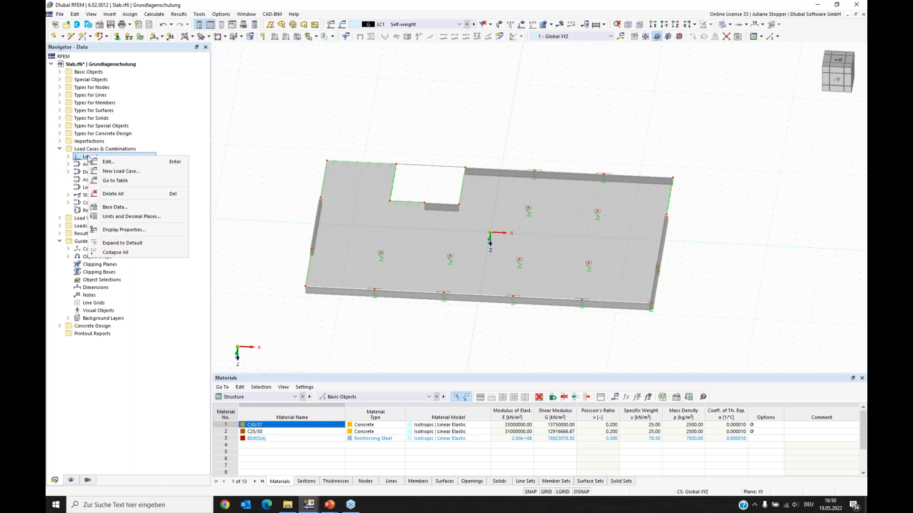
click(109, 162)
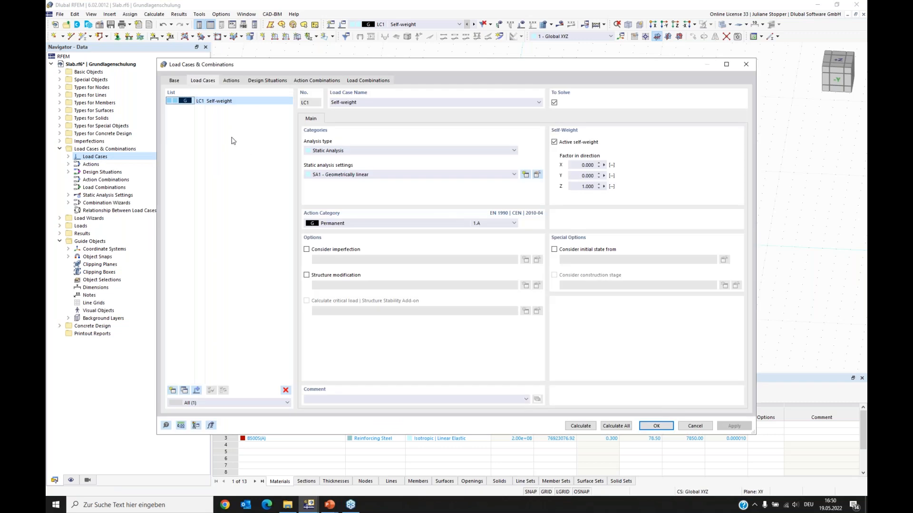
click(174, 82)
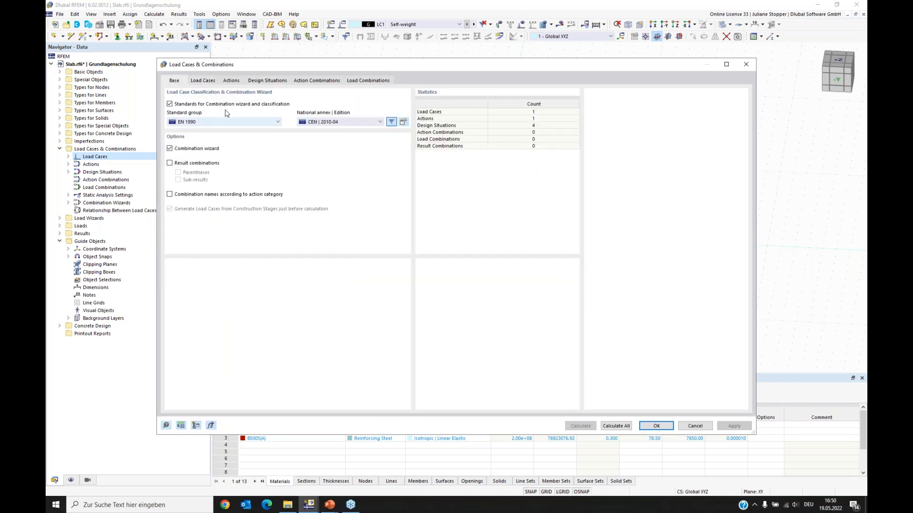
Add load case LC2 named Live Load with the action category Imposed loads - category A: domestic, residential areas
click(198, 84)
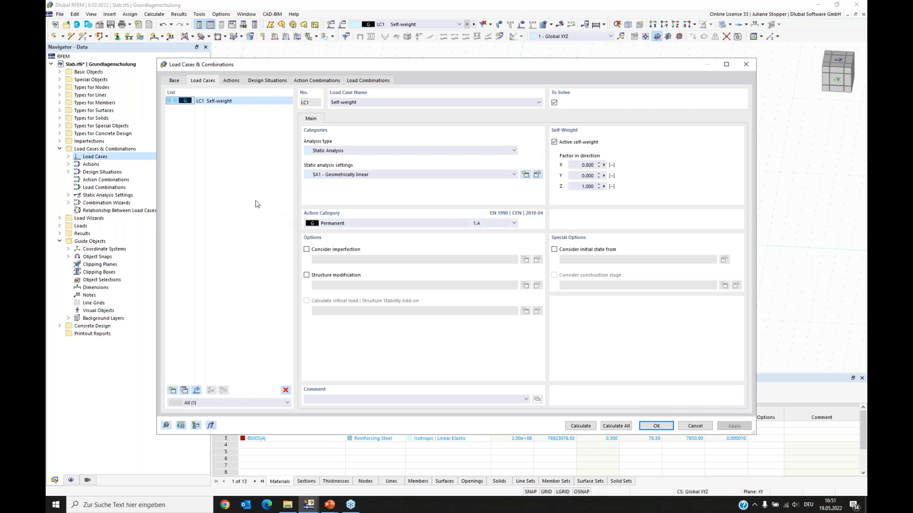
click(173, 391)
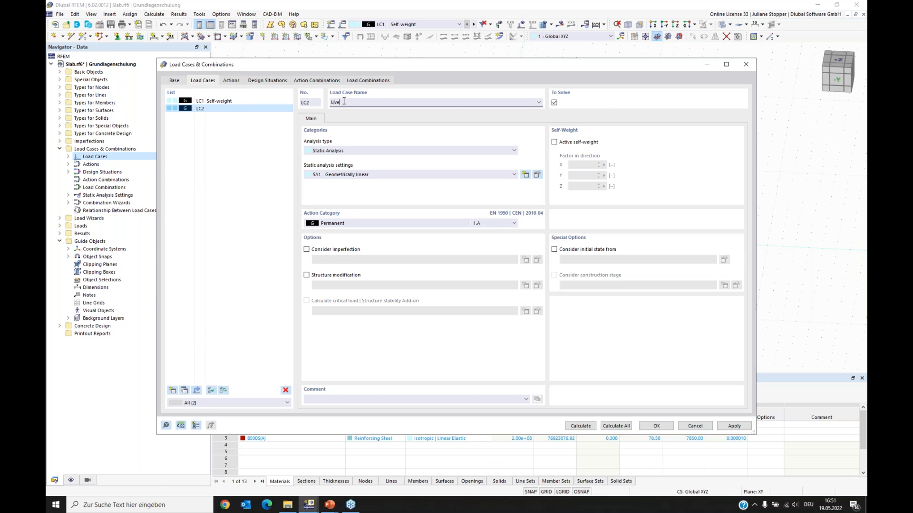
click(205, 199)
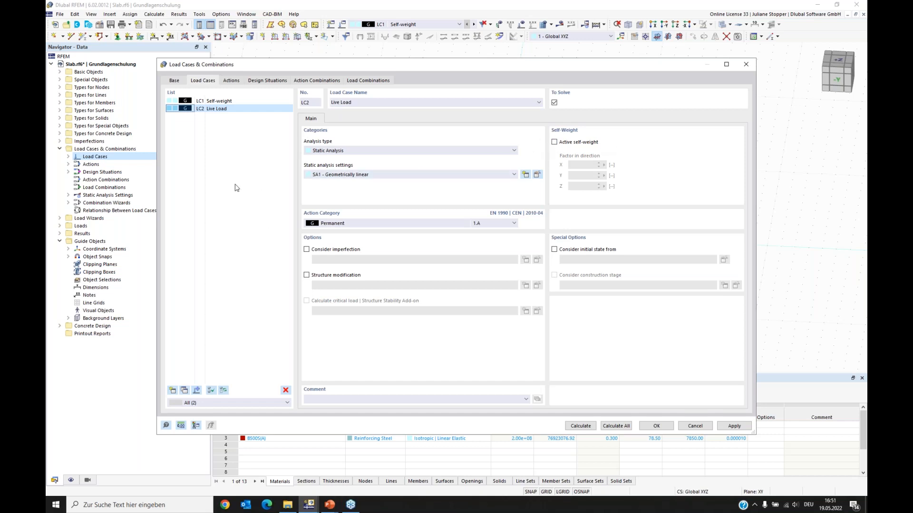
click(338, 225)
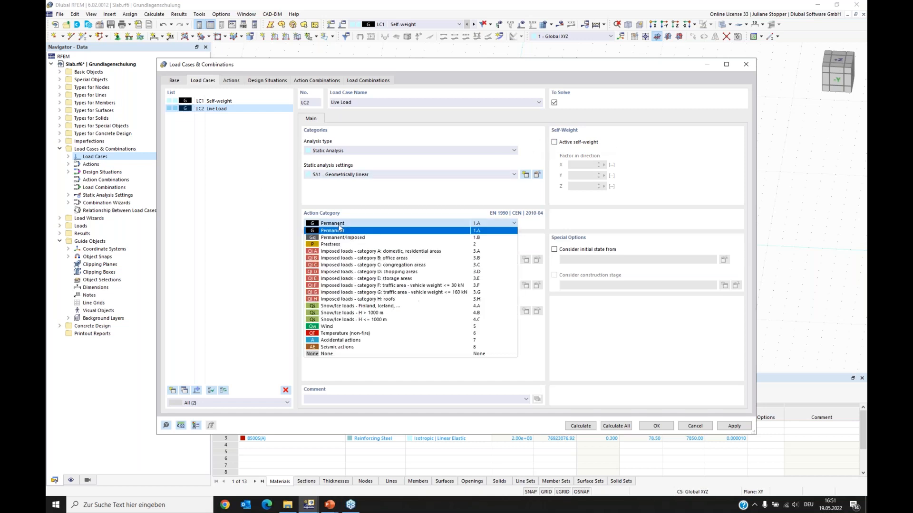
click(346, 253)
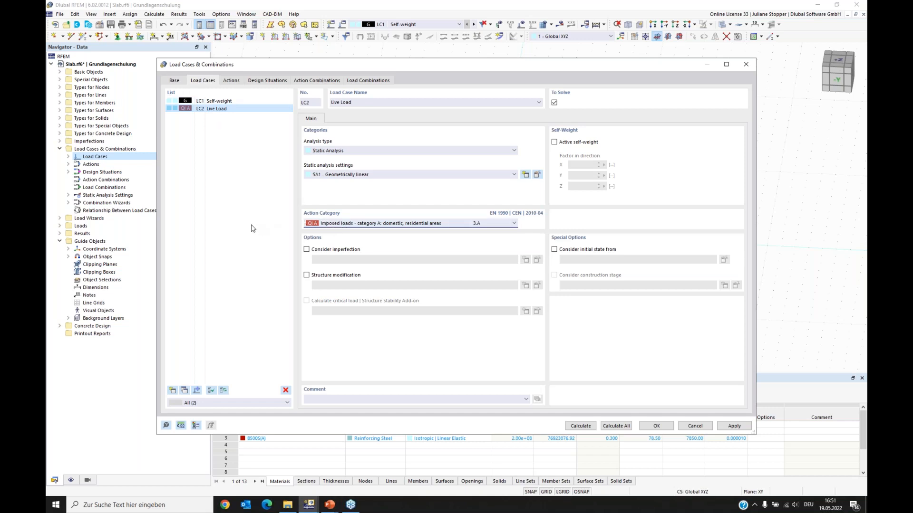
Set combination wizard 1 for the design situations to SA1 - Geometrically linear and leave imperfection cases out of consideration
click(231, 81)
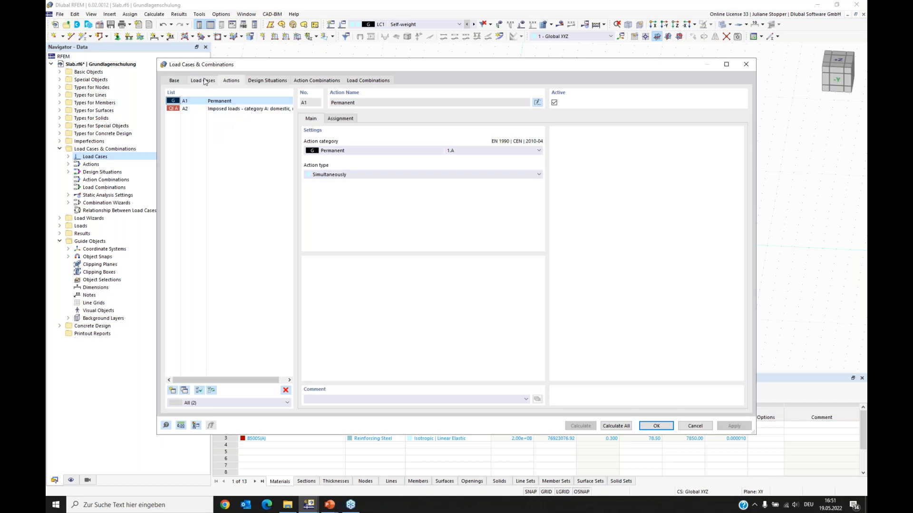
click(257, 82)
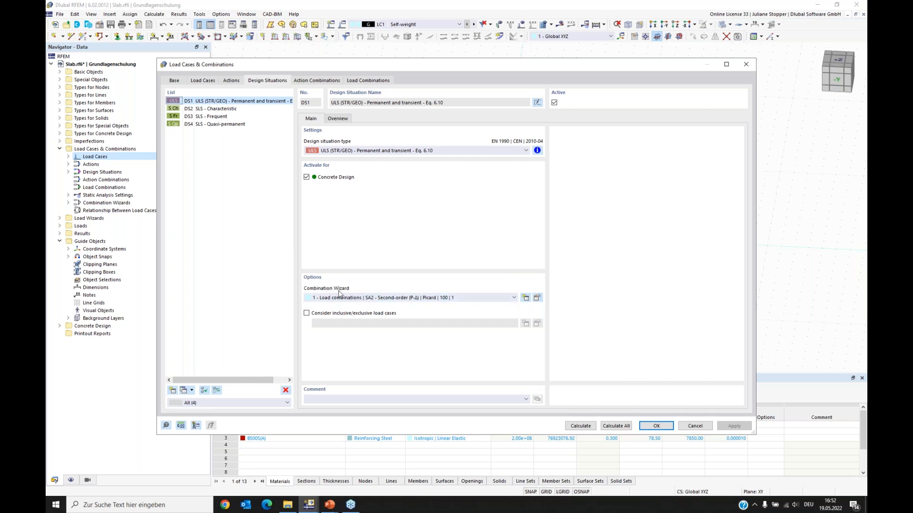
click(538, 299)
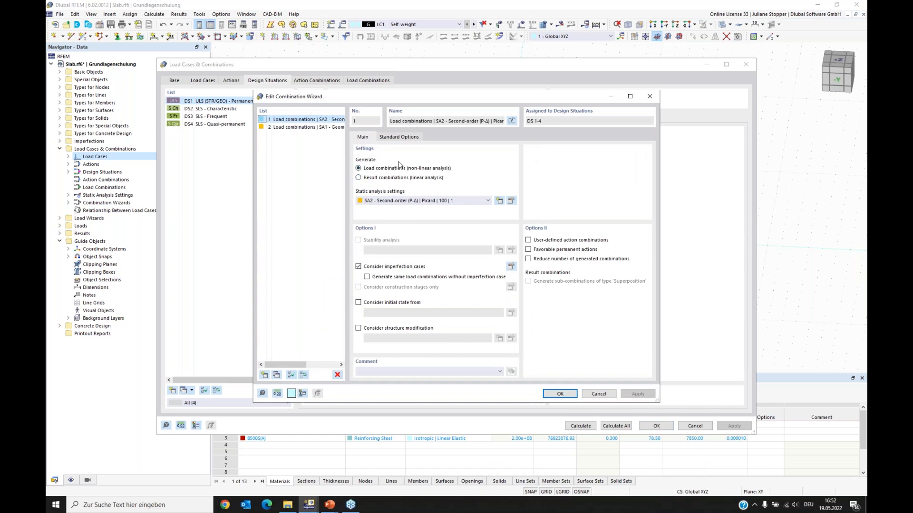
click(401, 202)
click(385, 208)
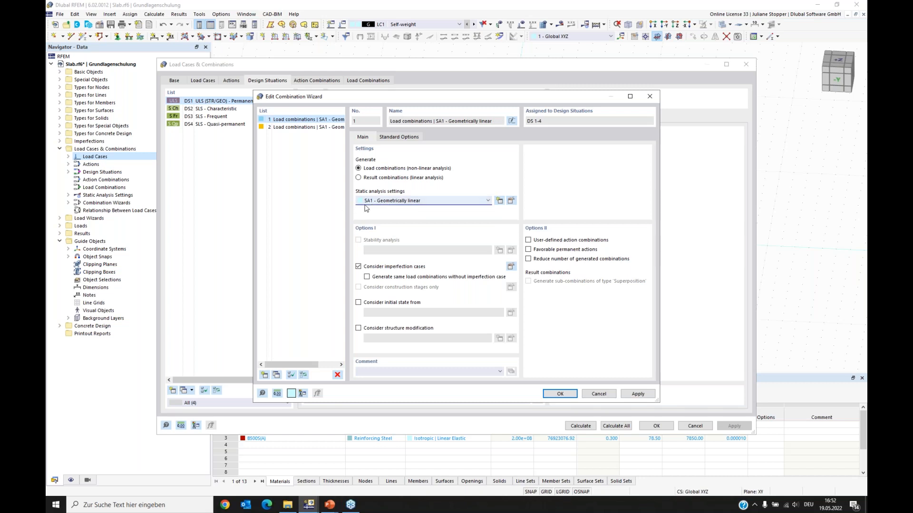
click(358, 268)
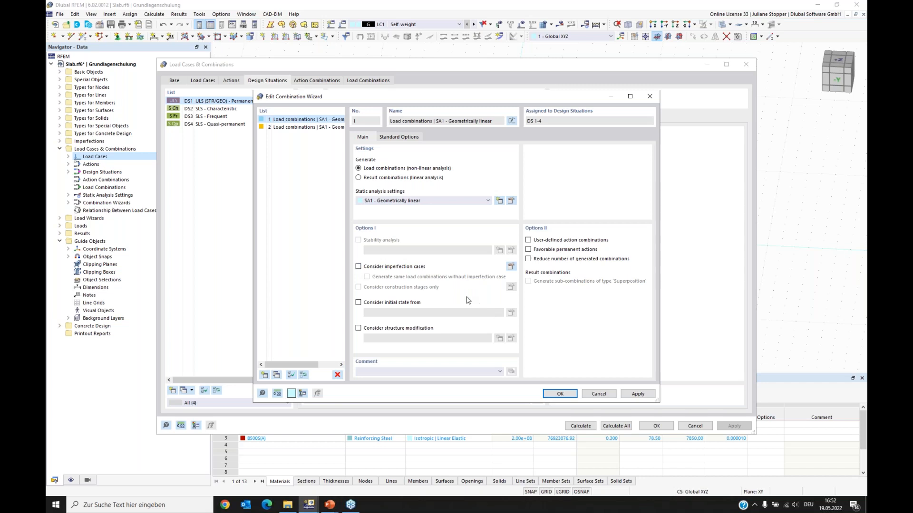
click(560, 394)
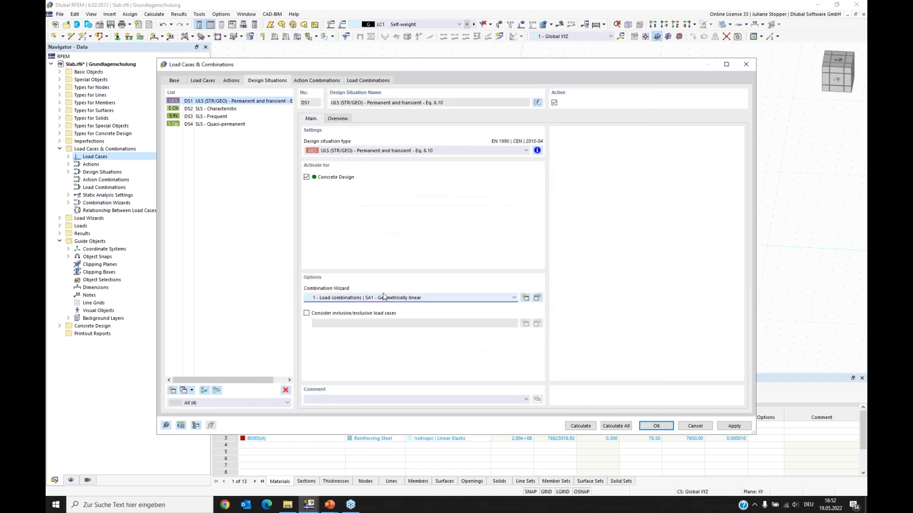
Check the generated action combinations and load combinations and accept the load cases and combinations
click(263, 215)
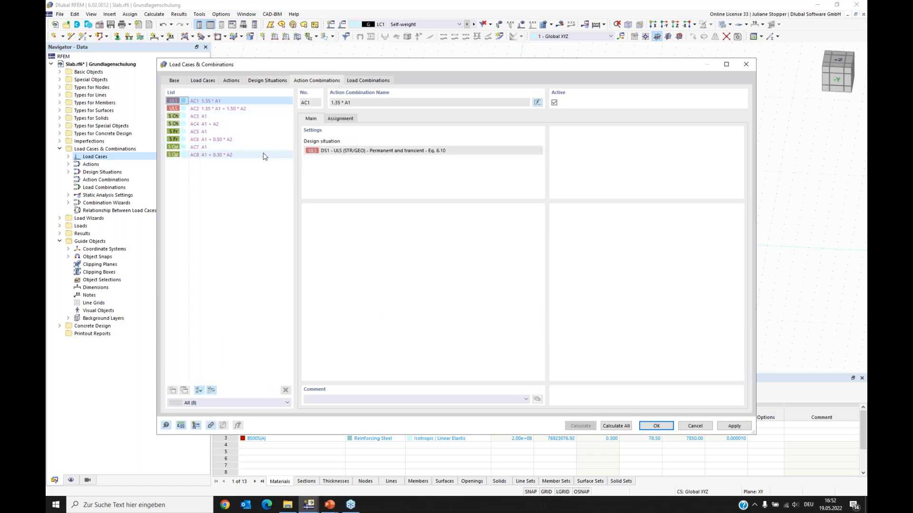
click(369, 81)
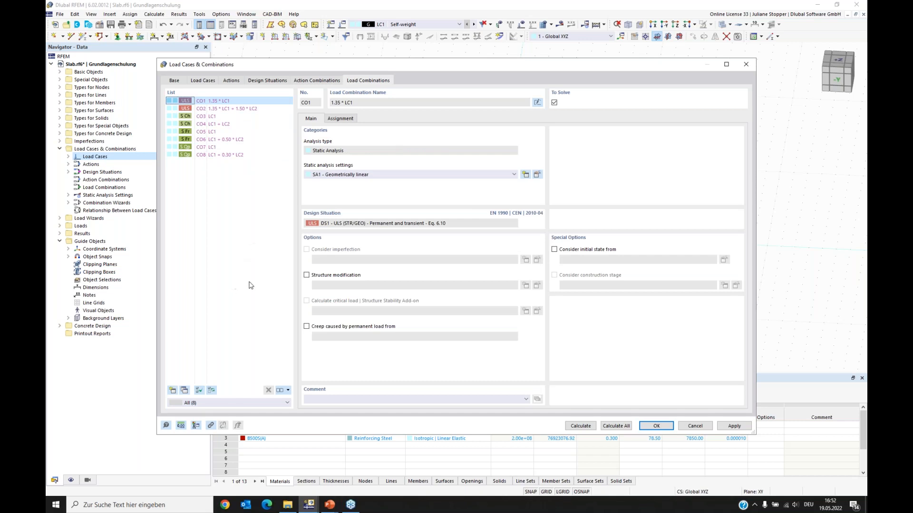
click(656, 427)
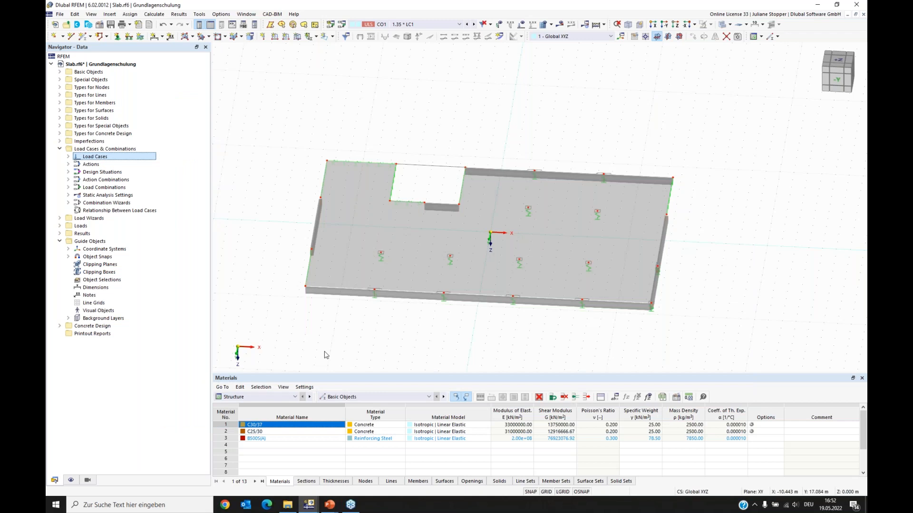
Expand the load types of LC1 and LC2 in the model data and make LC1 - Self-weight the current load case
click(59, 218)
click(60, 219)
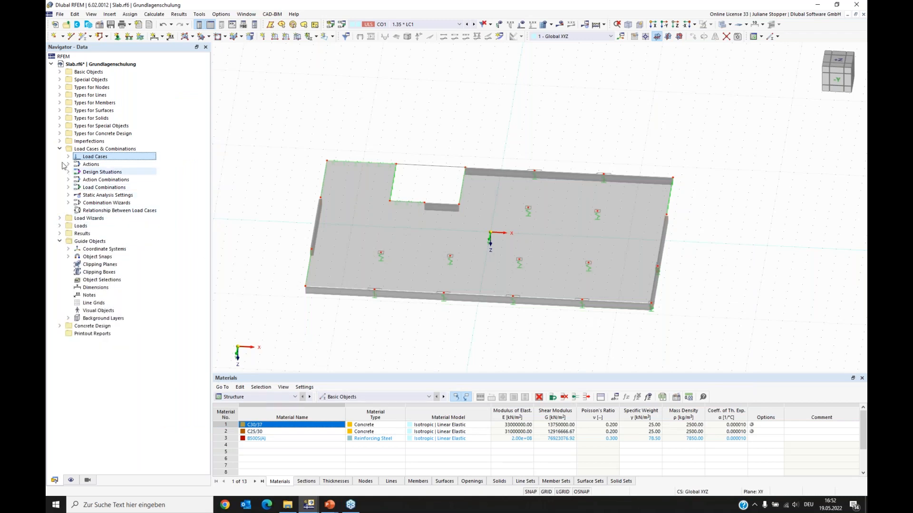
click(60, 150)
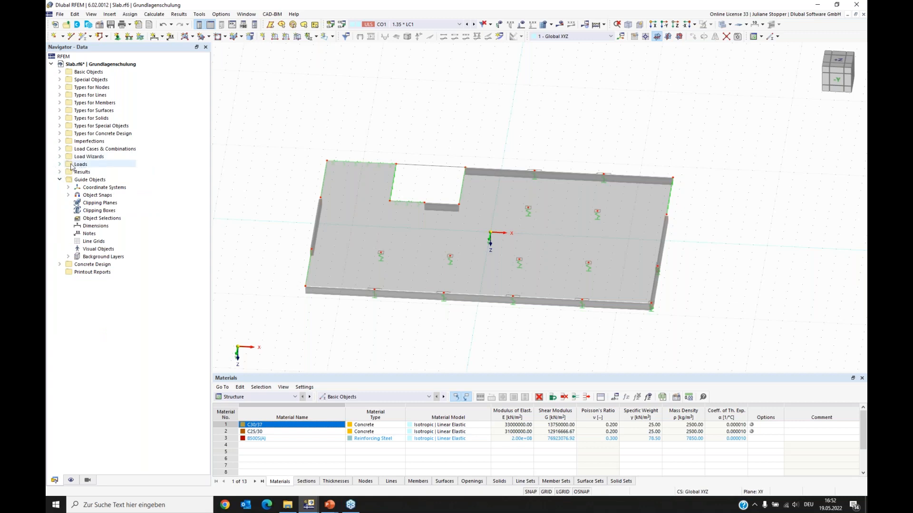
click(59, 165)
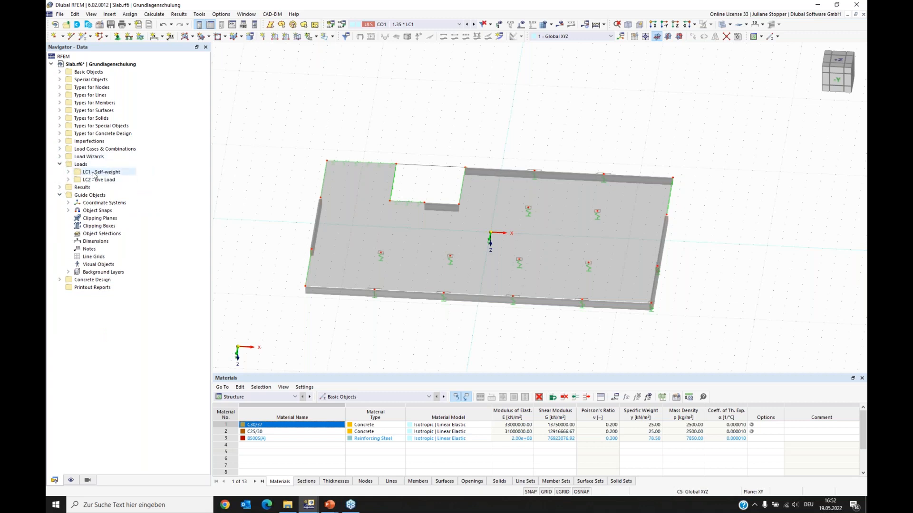
click(68, 179)
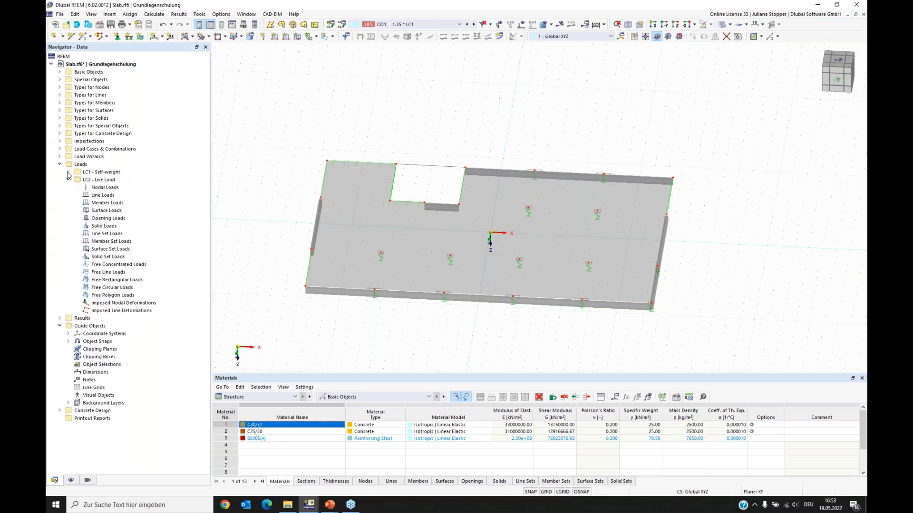
click(68, 172)
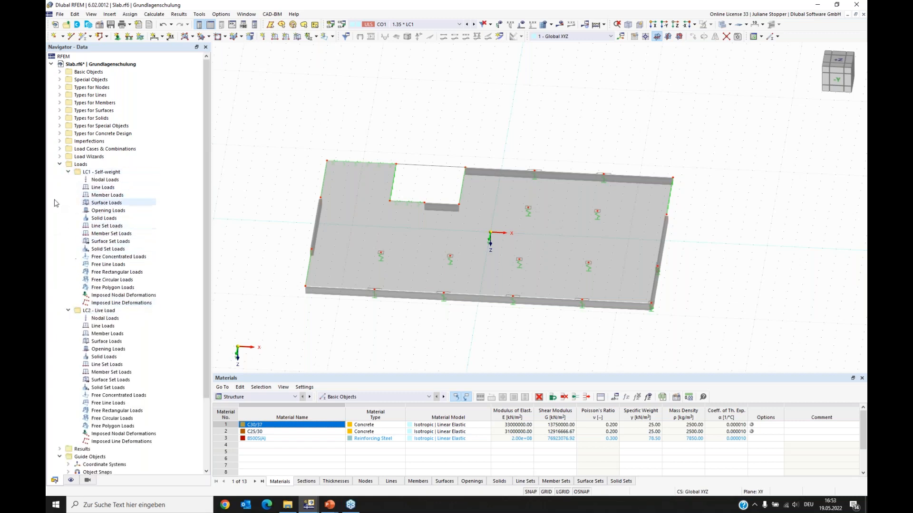
click(101, 173)
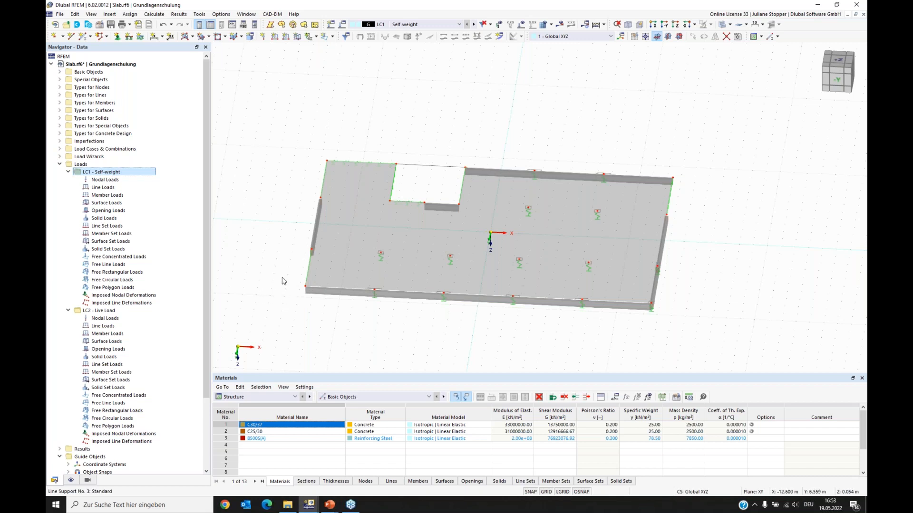
Turn on the display of loads including self-weight and inspect the LC1 loading on the slab
click(71, 480)
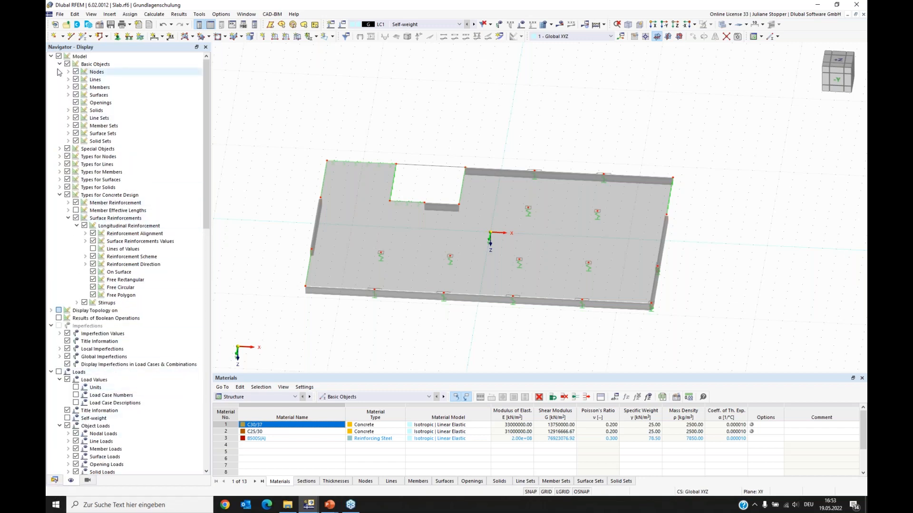
click(50, 57)
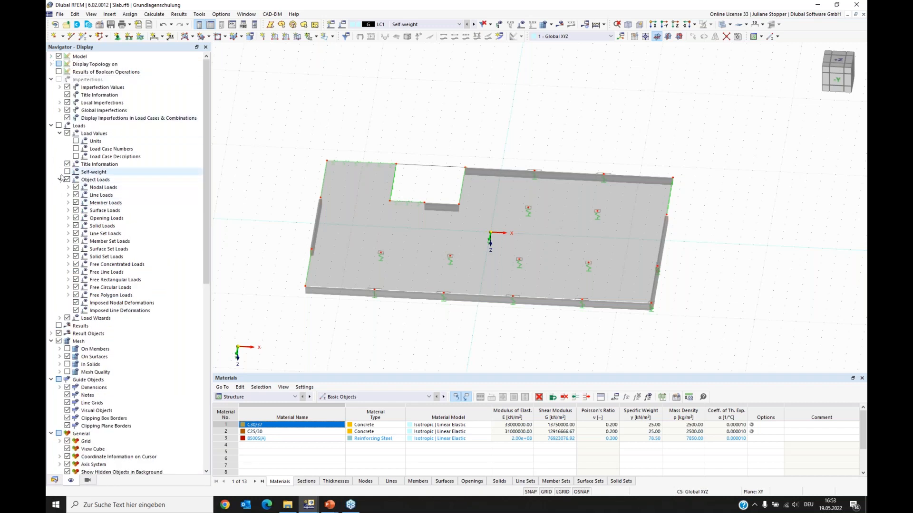
click(58, 126)
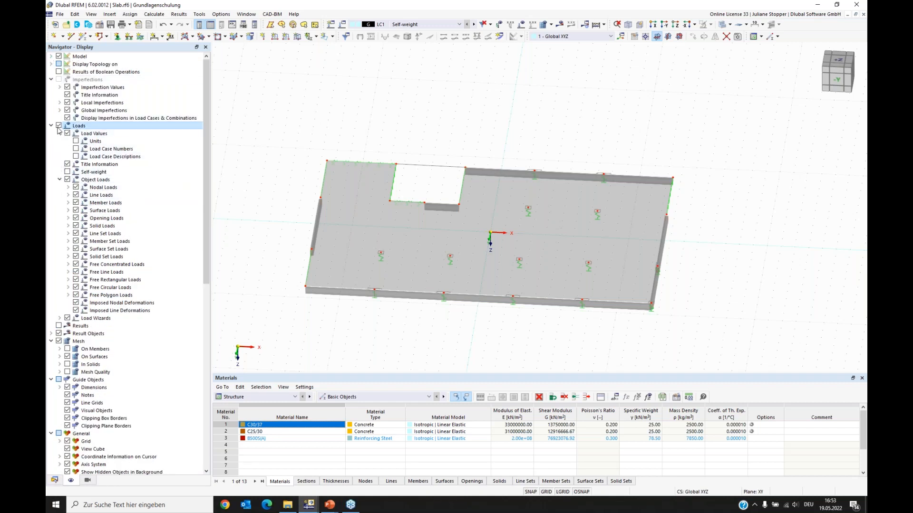
click(67, 173)
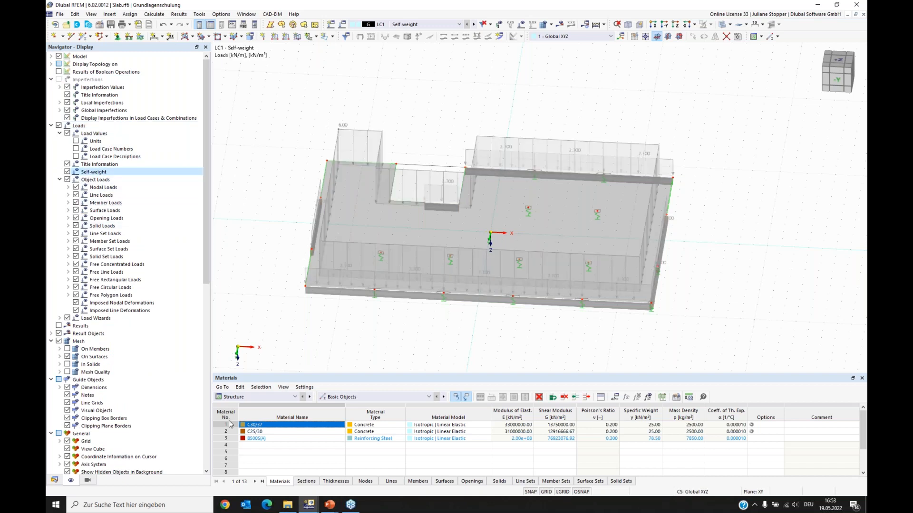
click(59, 482)
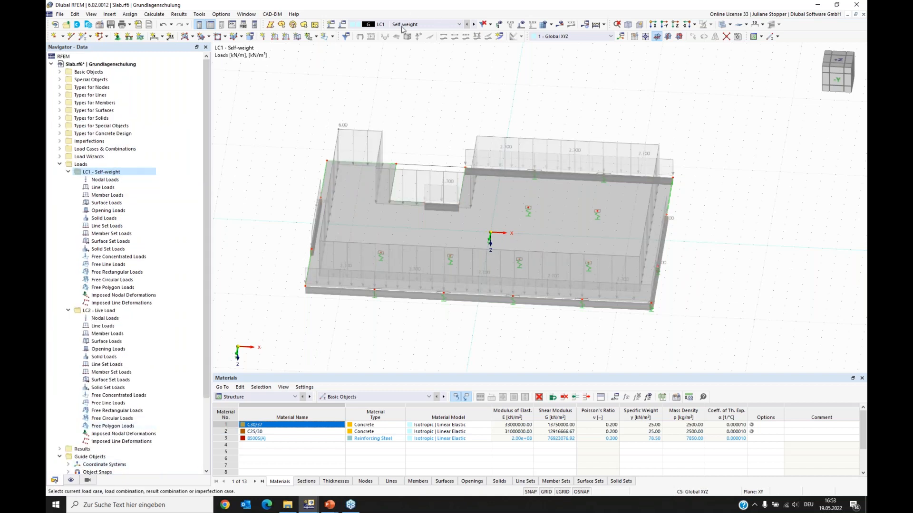
ctrl+middle_drag(322, 329, 724, 344)
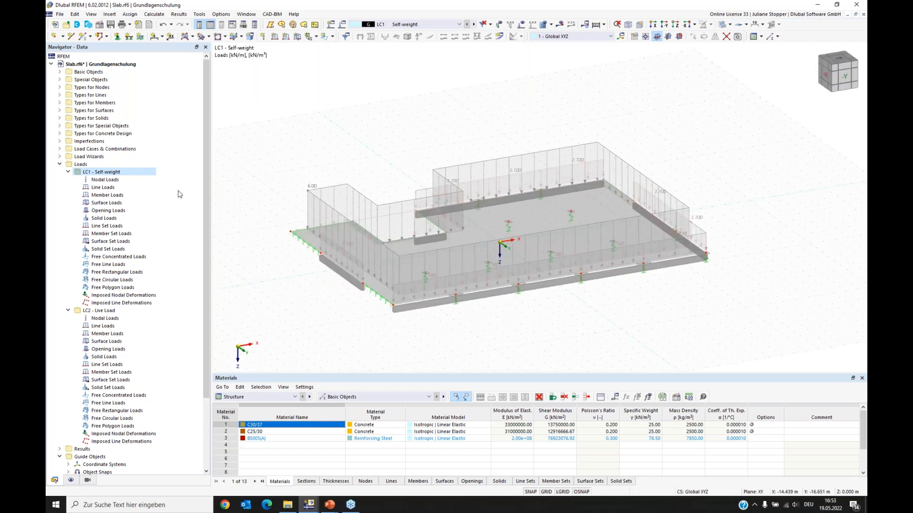
Make LC2 - Live Load the current load case
click(67, 172)
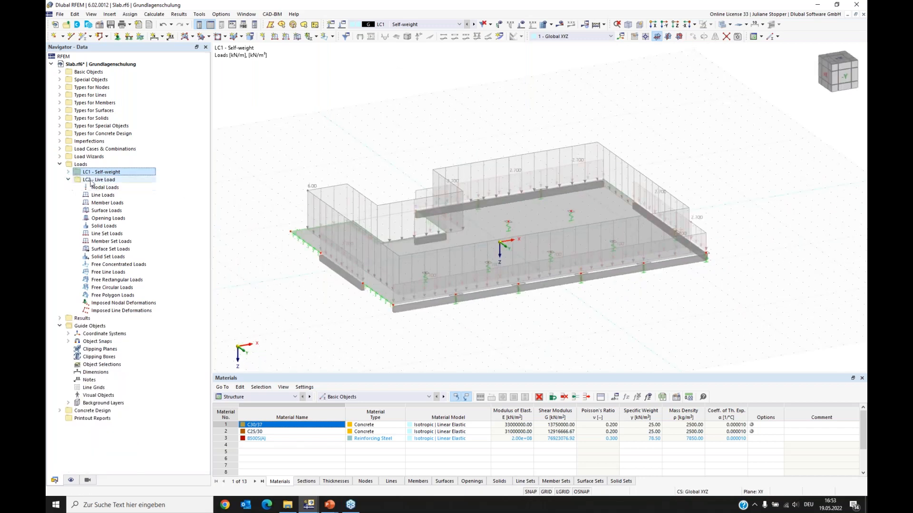
click(102, 181)
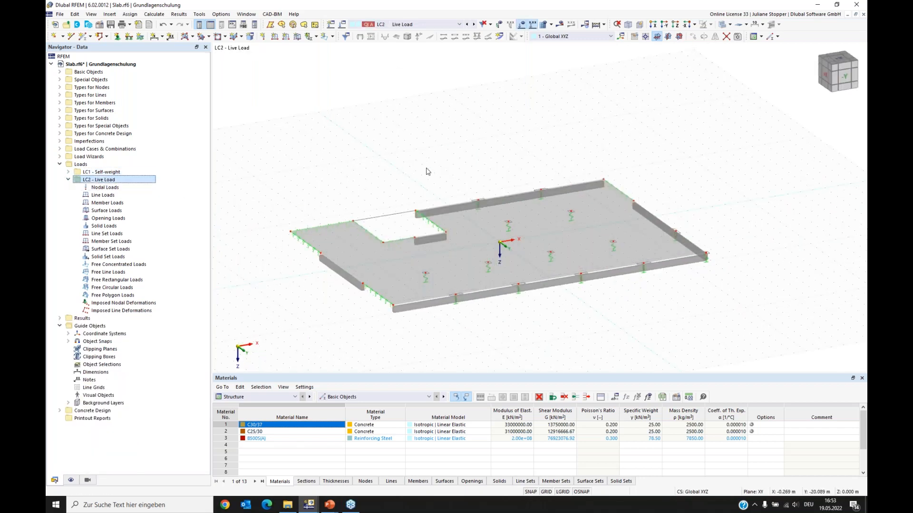
ctrl+middle_drag(633, 332, 588, 336)
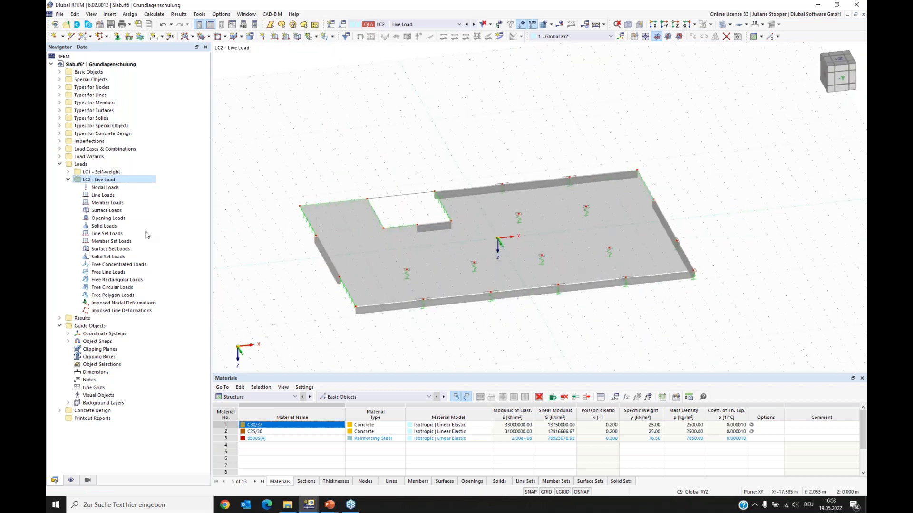
Apply a uniform 3 kN/m² surface load in the global Z direction to the slab in LC2 and save the model
right_click(105, 212)
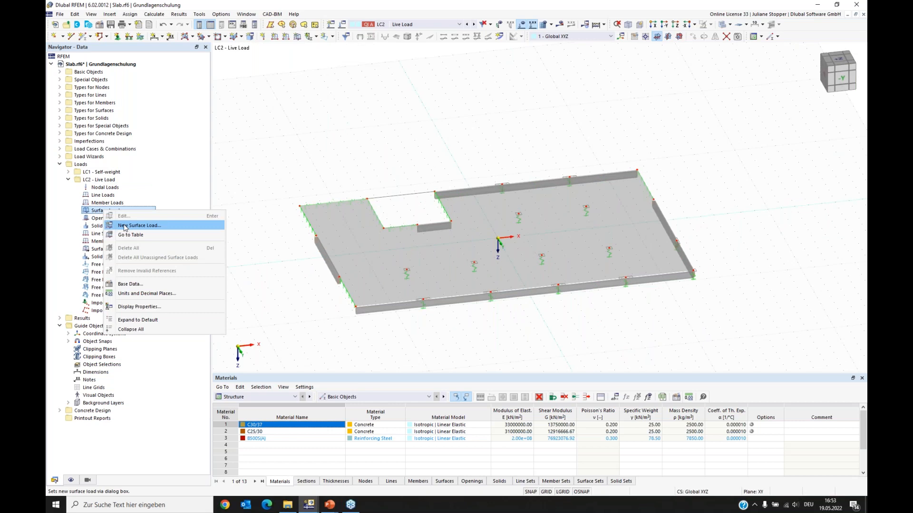
click(124, 226)
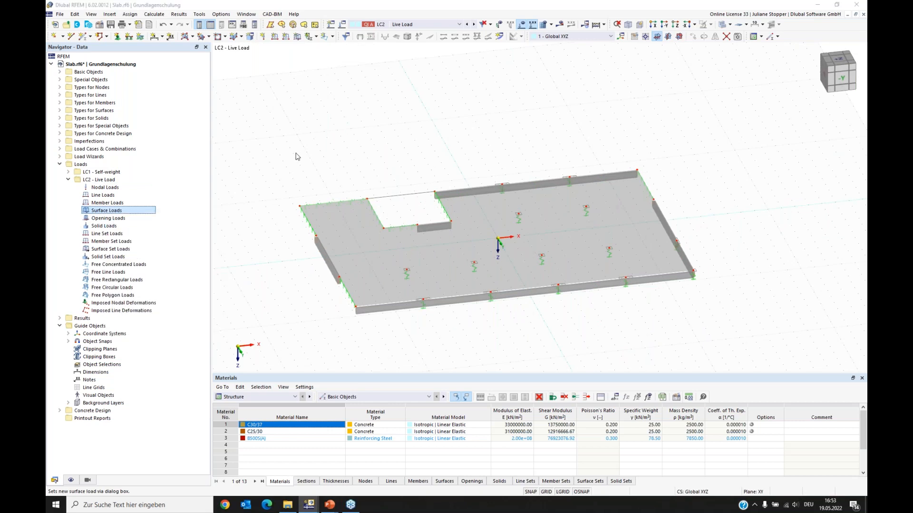
click(389, 162)
text(3)
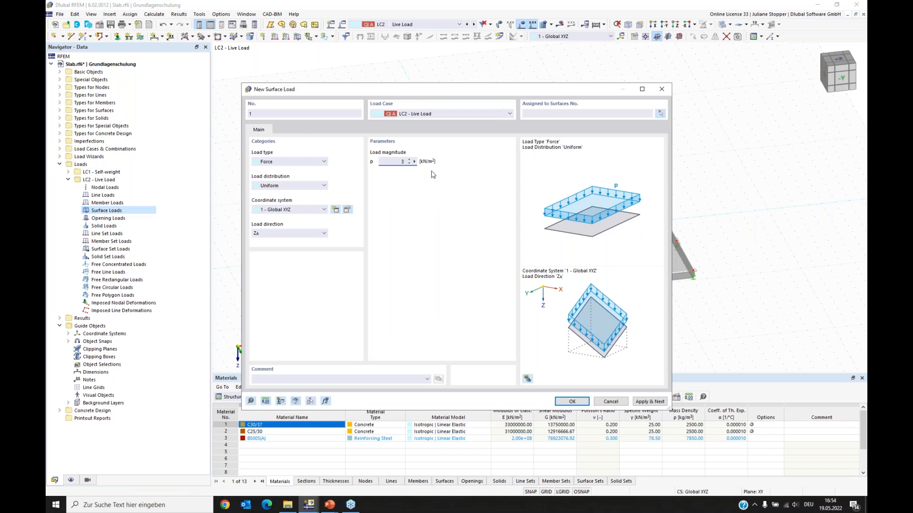
click(609, 113)
click(580, 404)
mouse_move(442, 344)
ctrl+middle_down()
mouse_move(464, 318)
mouse_move(457, 334)
ctrl+middle_up()
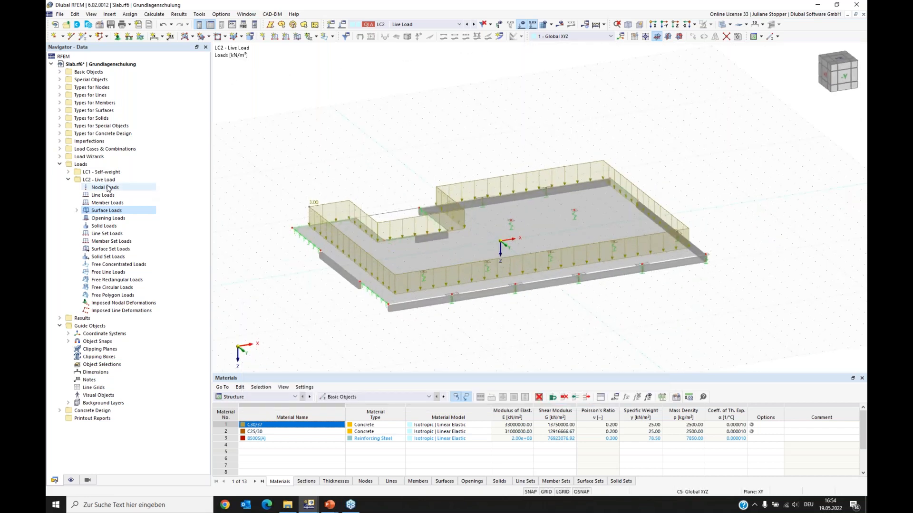
click(69, 180)
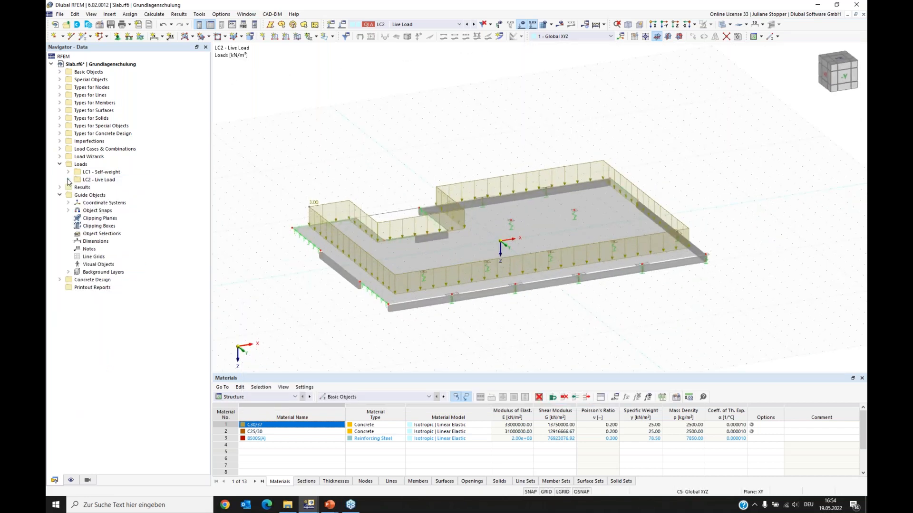
click(110, 25)
Open the slab surface for editing and review its concrete cover and reinforcement directions
middle_drag(495, 297, 495, 252)
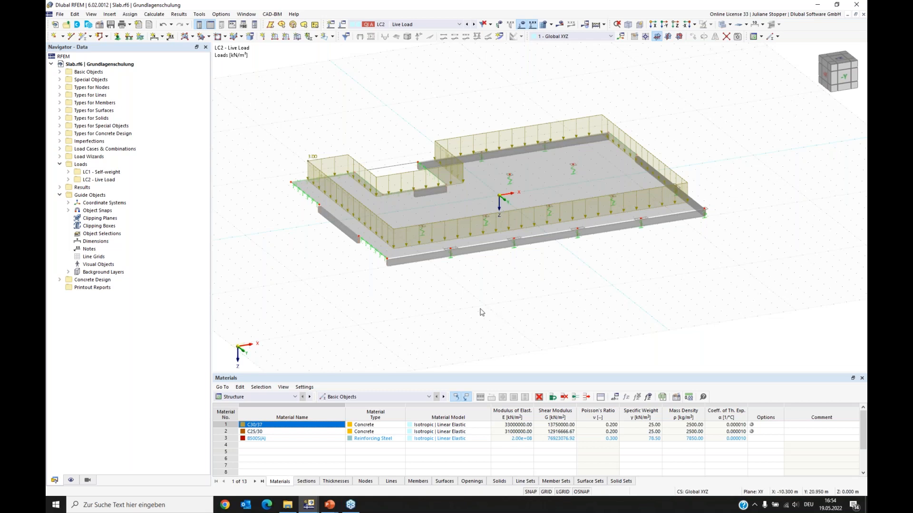
ctrl+middle_drag(636, 270, 506, 321)
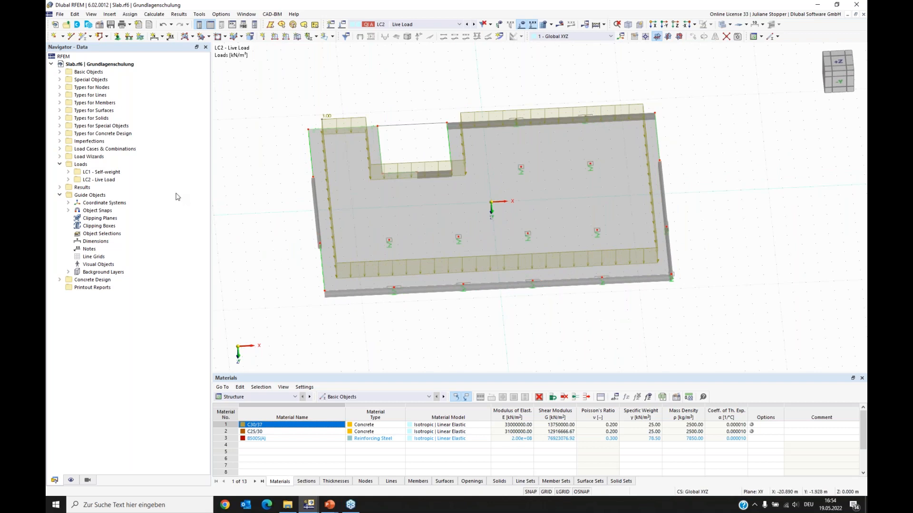
double_click(493, 132)
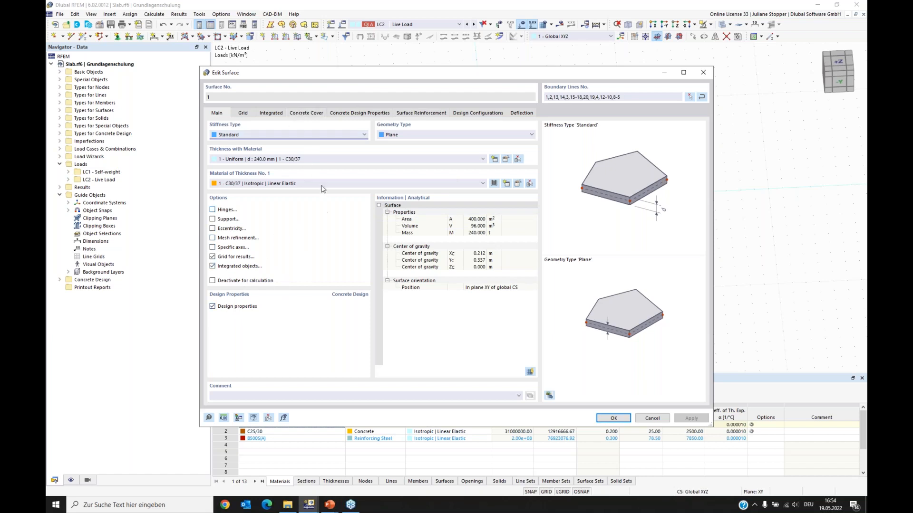
click(307, 113)
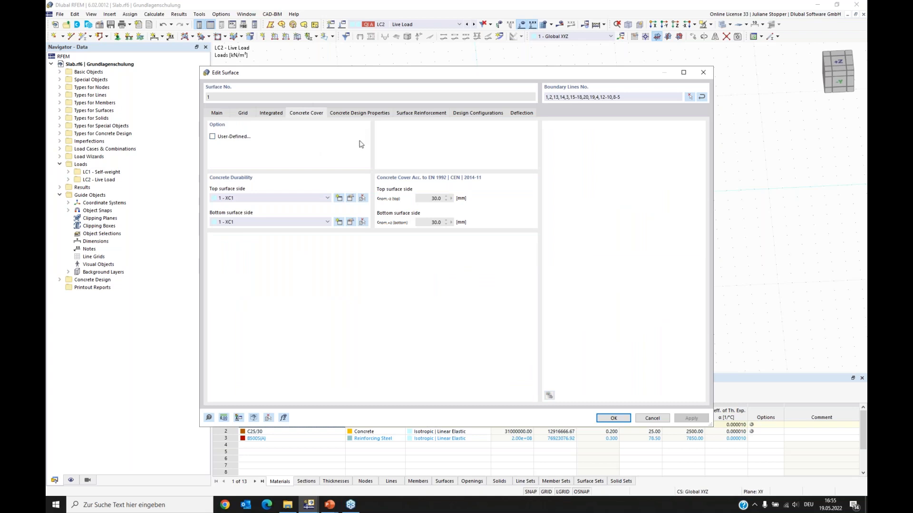
click(354, 114)
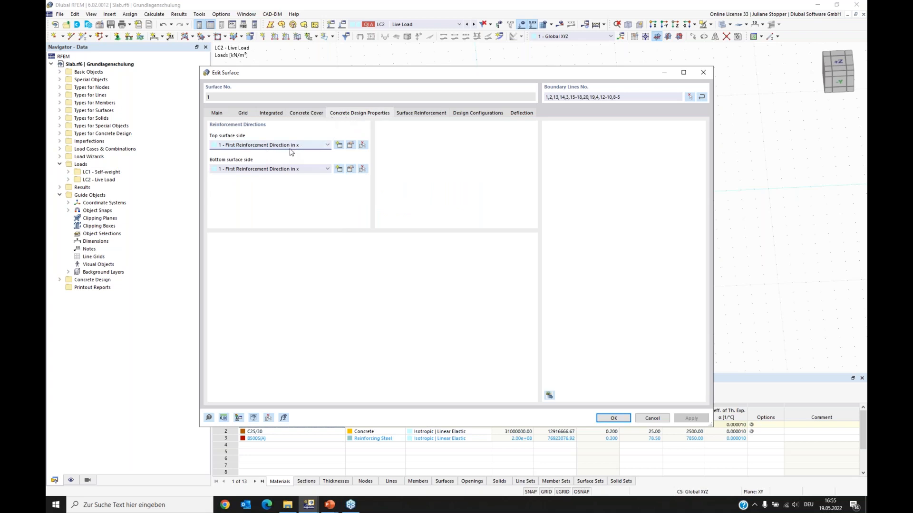
drag(361, 77, 378, 241)
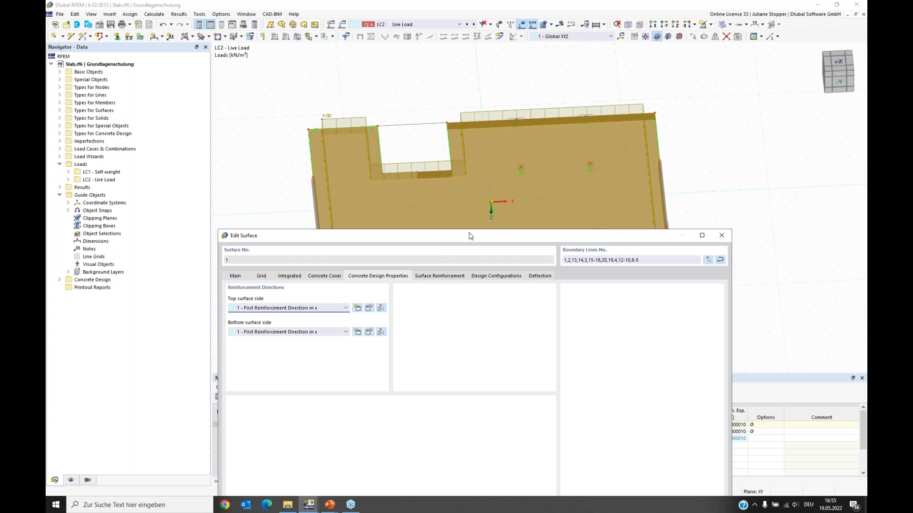
drag(469, 235, 461, 196)
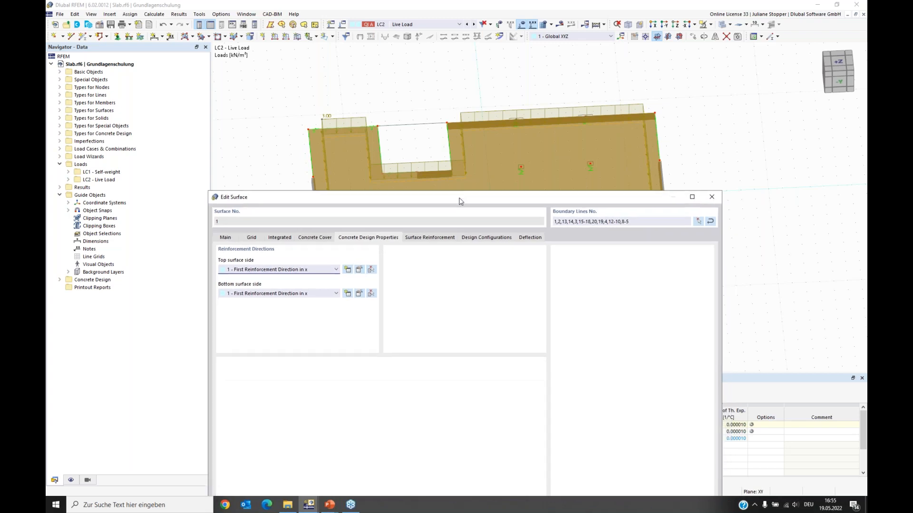
Create a new rebar surface reinforcement for the slab's top side only, with 8 mm diameter and 0.150 m spacing
click(426, 239)
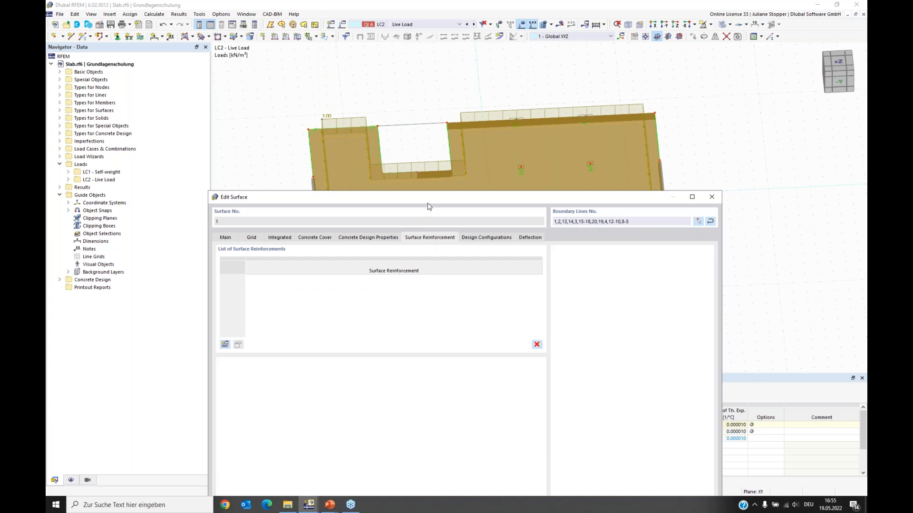
drag(433, 199, 420, 91)
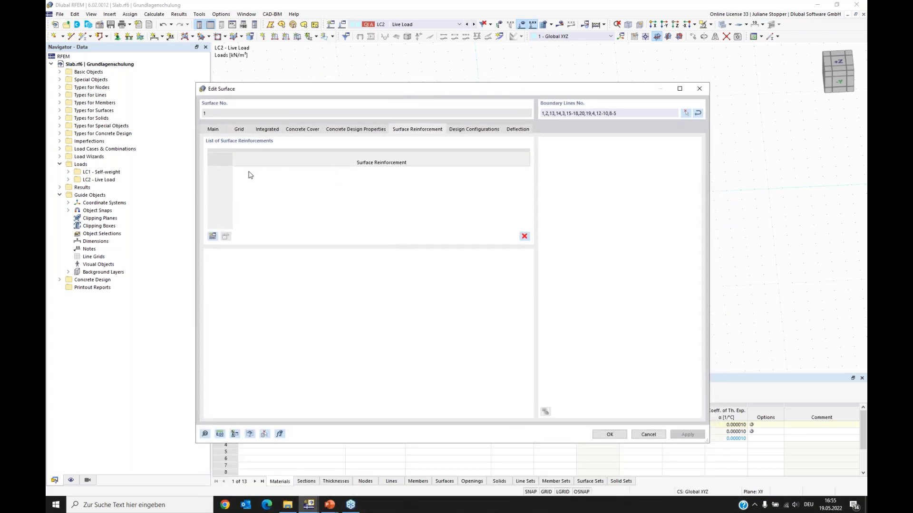
drag(322, 90, 368, 62)
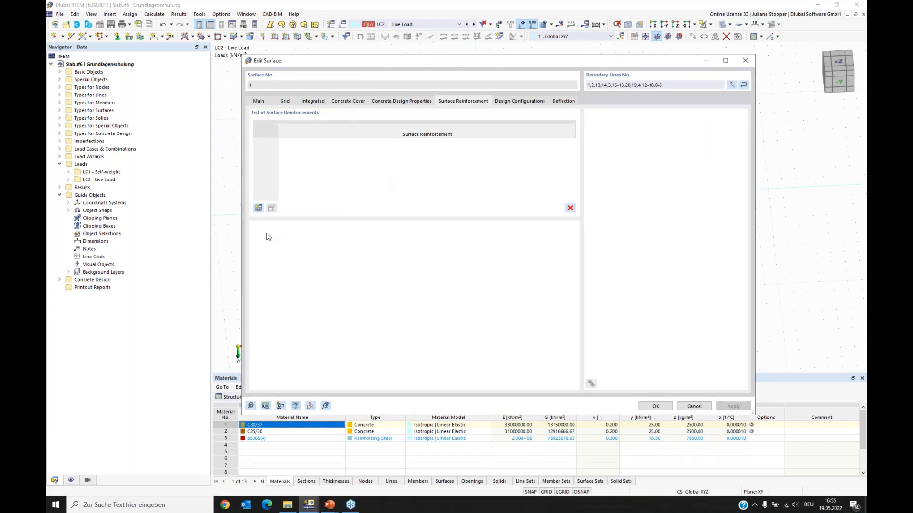
click(258, 208)
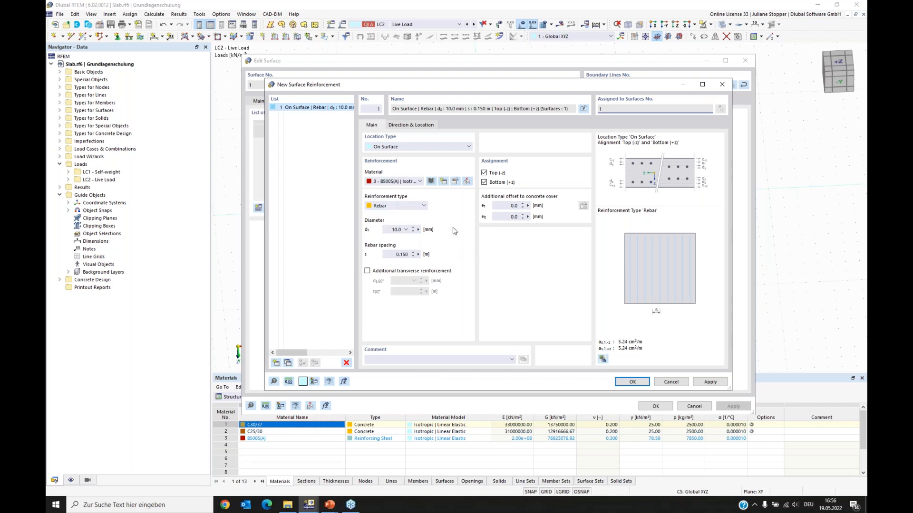
click(484, 183)
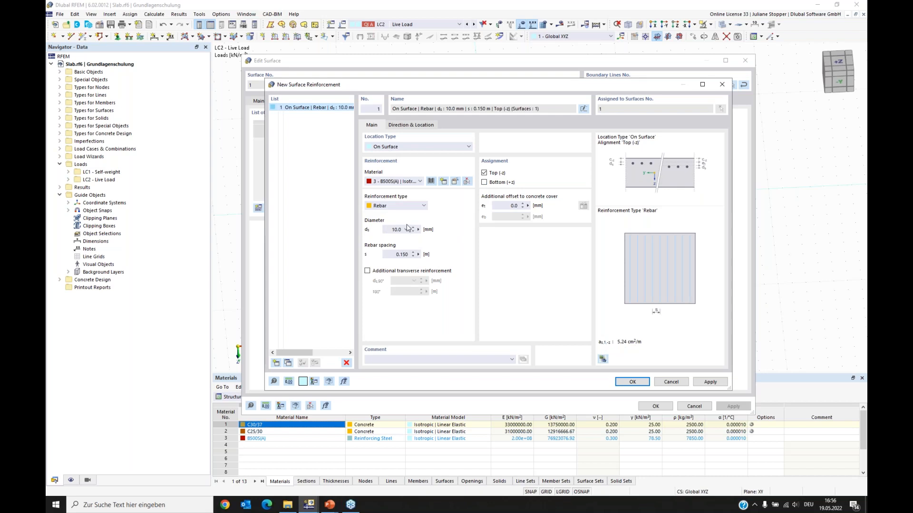
click(385, 229)
click(404, 255)
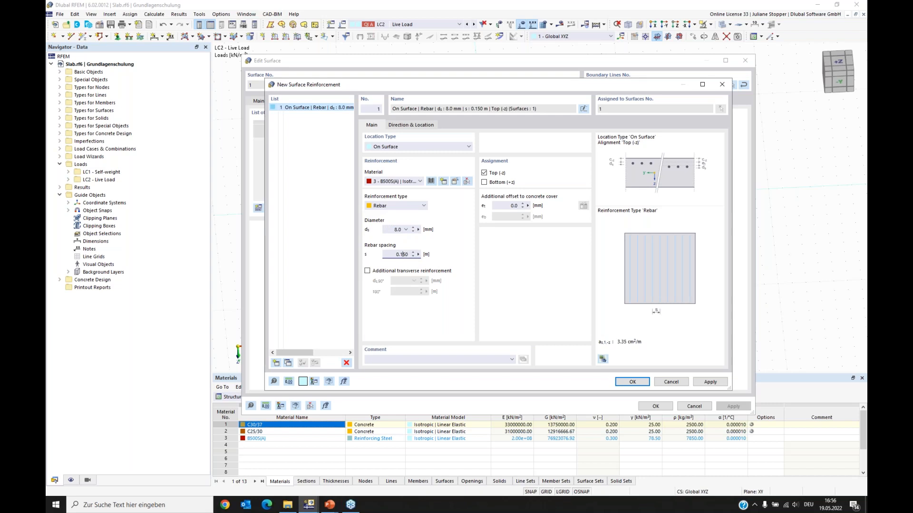
Add transverse reinforcement of 8 mm diameter at 0.150 m spacing to the top surface reinforcement and apply it
click(367, 271)
drag(399, 280, 407, 281)
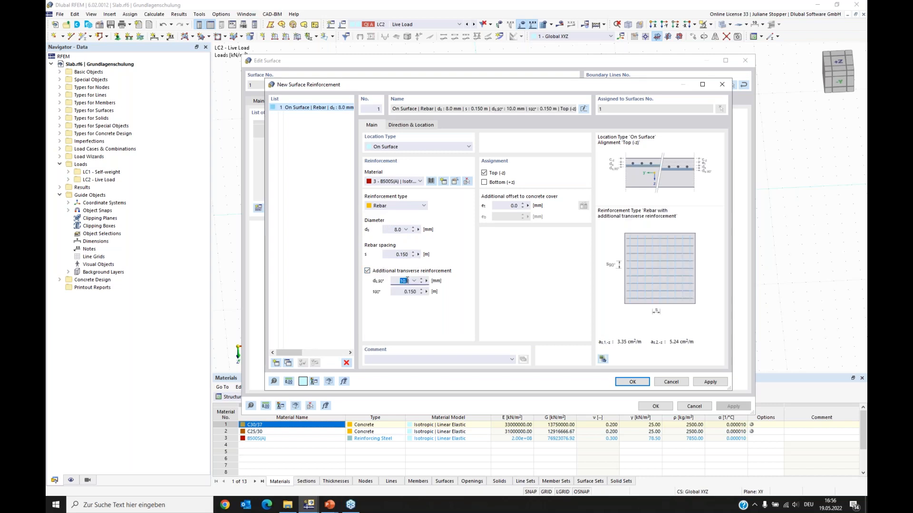
text(8)
click(410, 291)
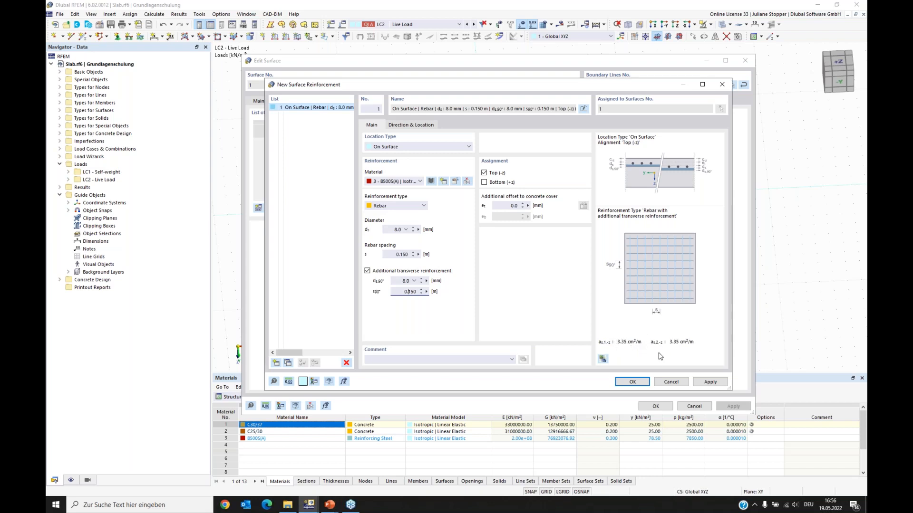
click(710, 382)
click(293, 109)
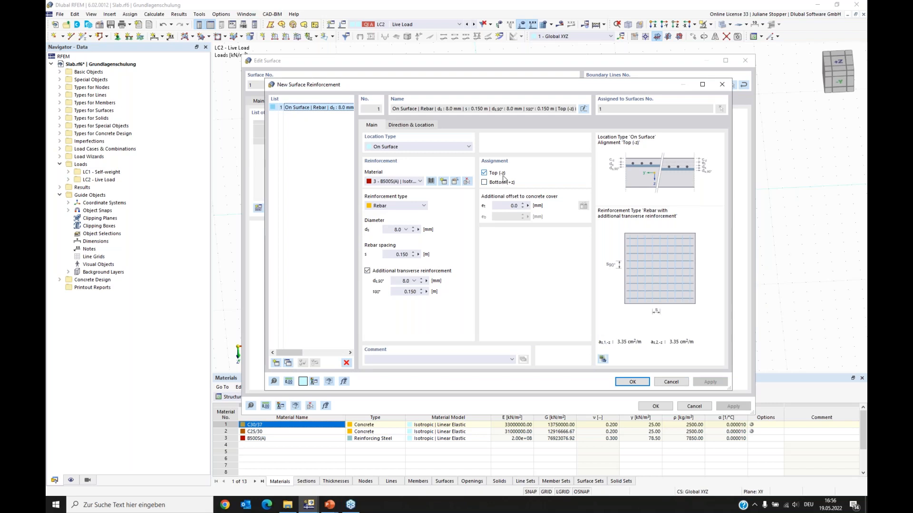
Copy the top surface reinforcement, assign the copy to the bottom side only, and accept both reinforcements
click(288, 363)
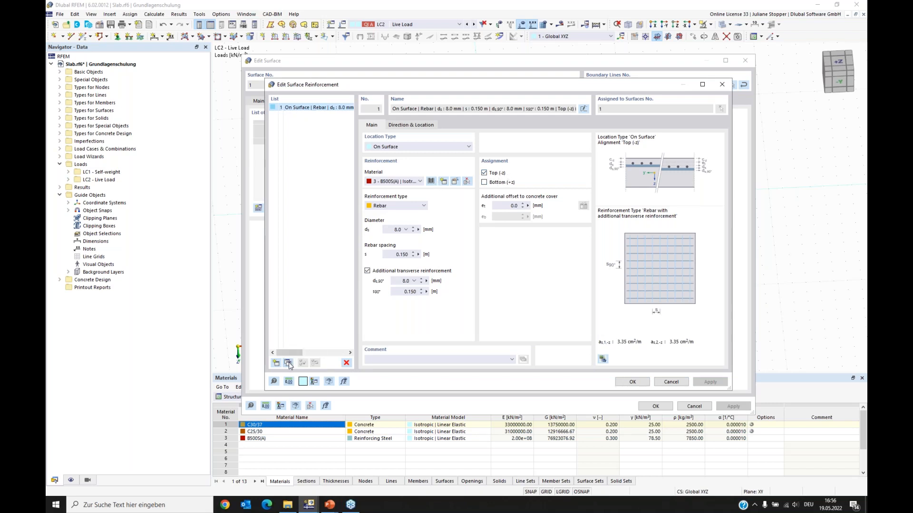
click(484, 183)
click(484, 173)
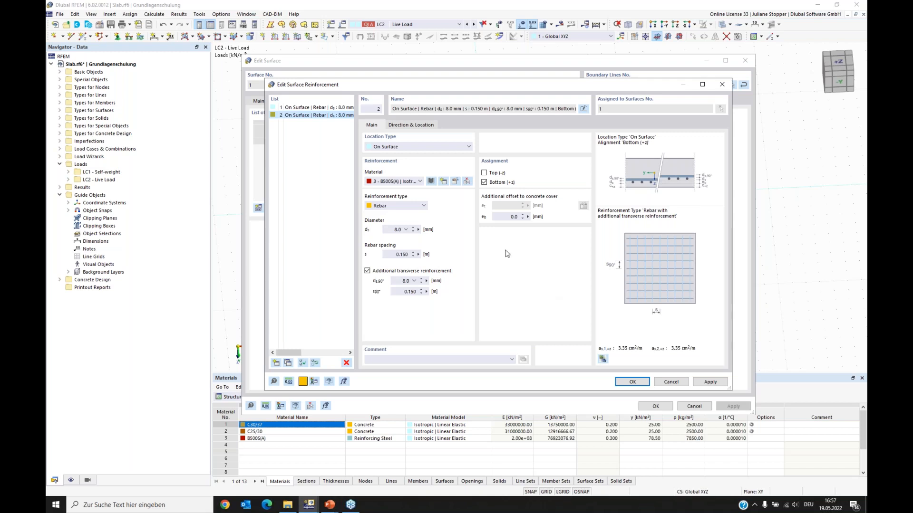
click(623, 384)
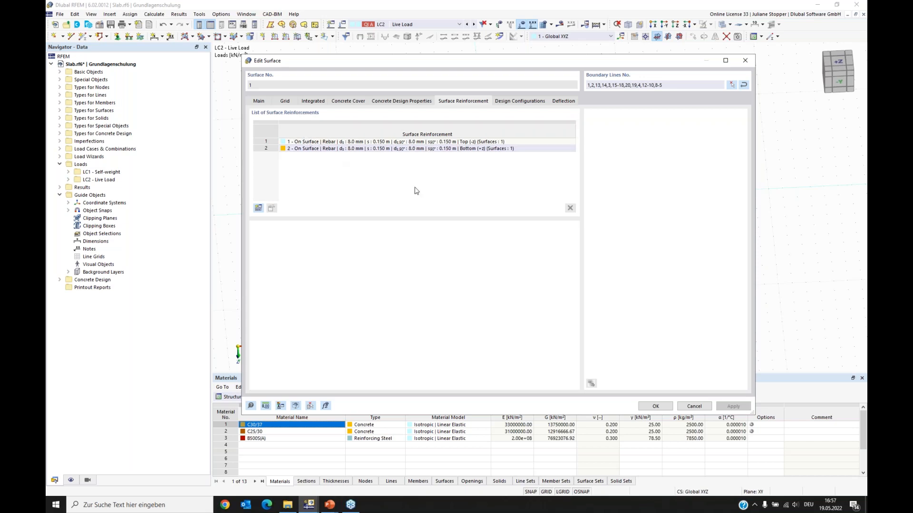
Review the slab's default ultimate configuration for surfaces and its default serviceability configuration
click(518, 101)
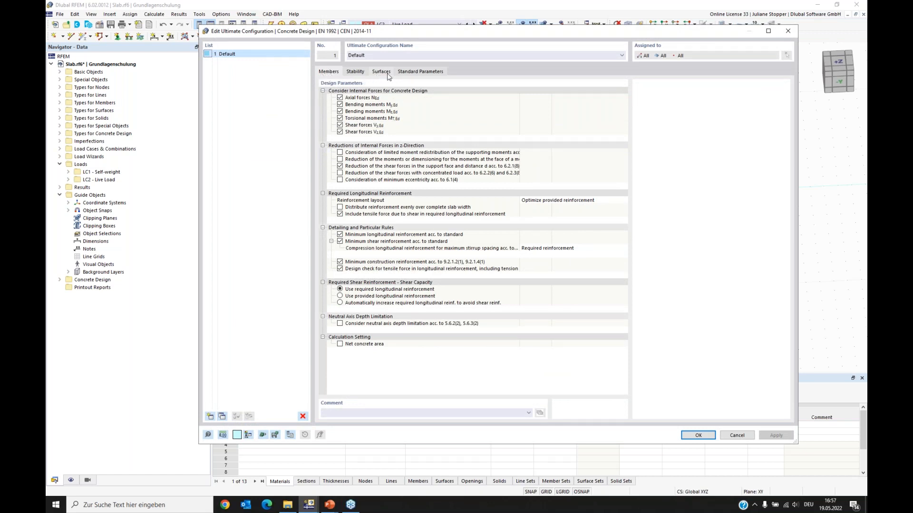
click(381, 72)
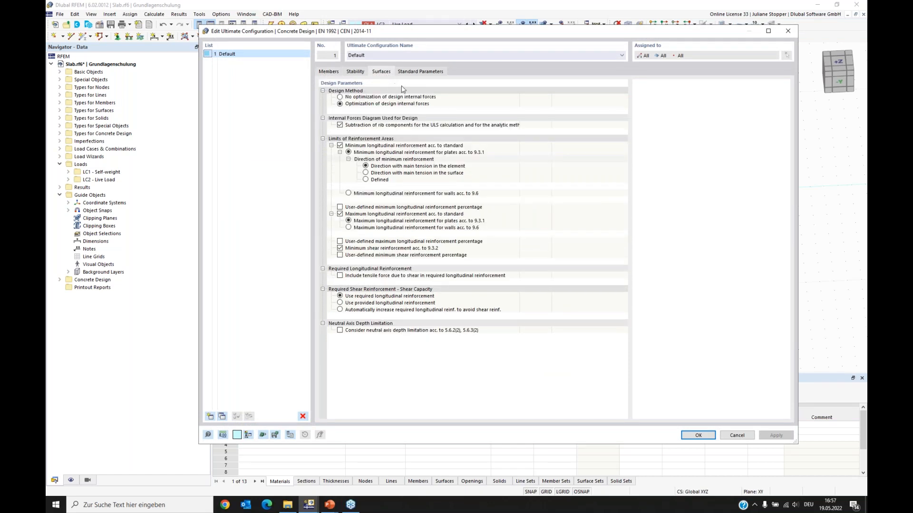
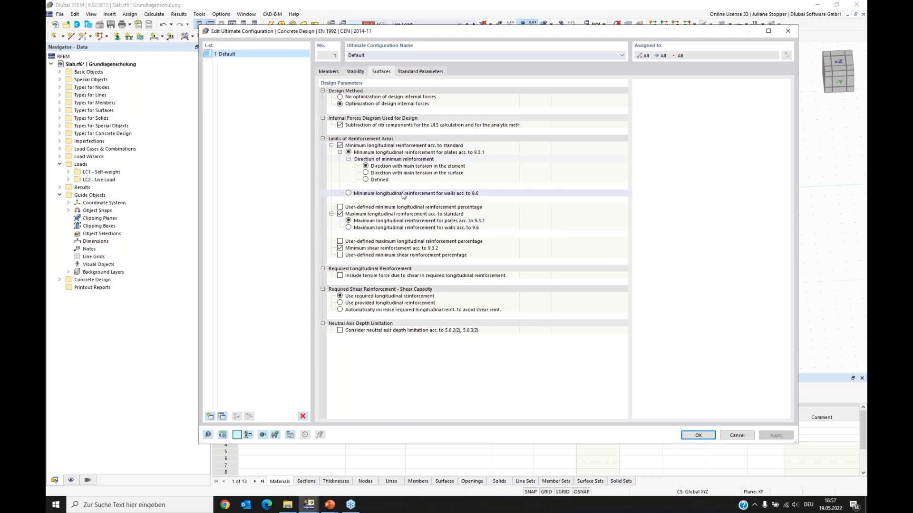
click(698, 435)
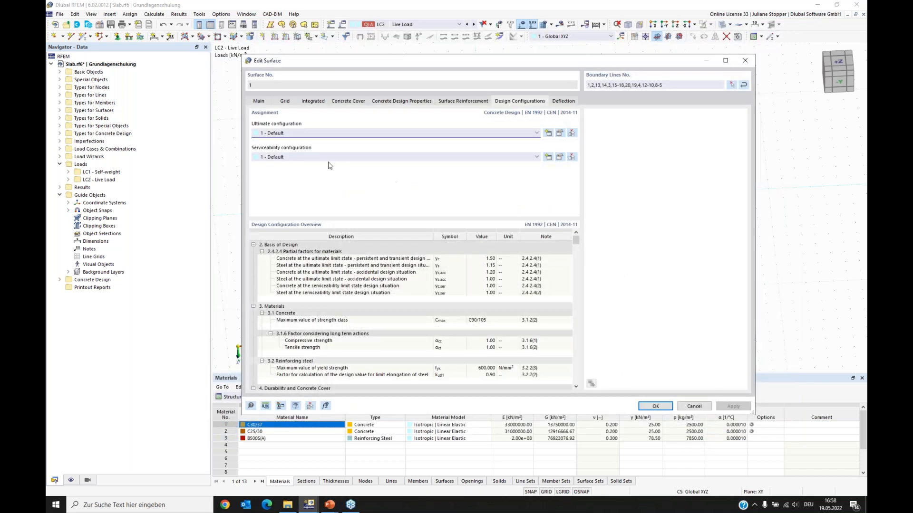
click(560, 158)
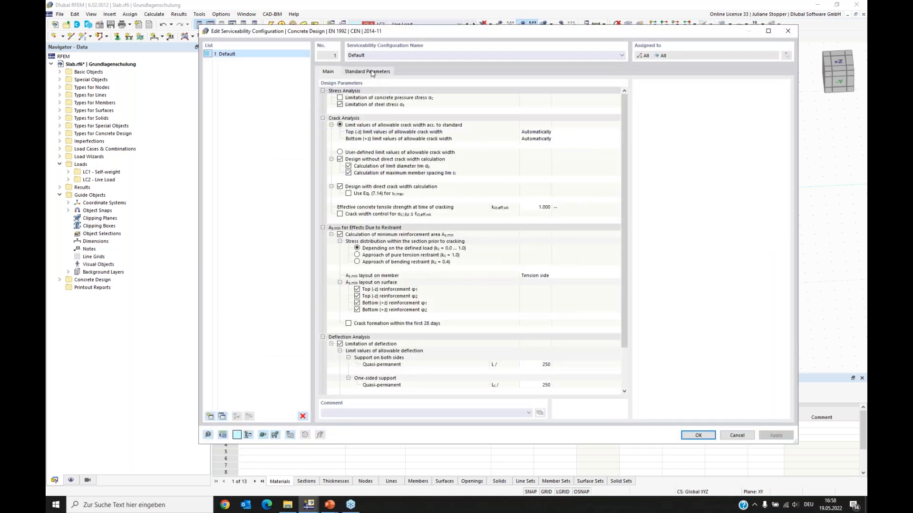
click(698, 436)
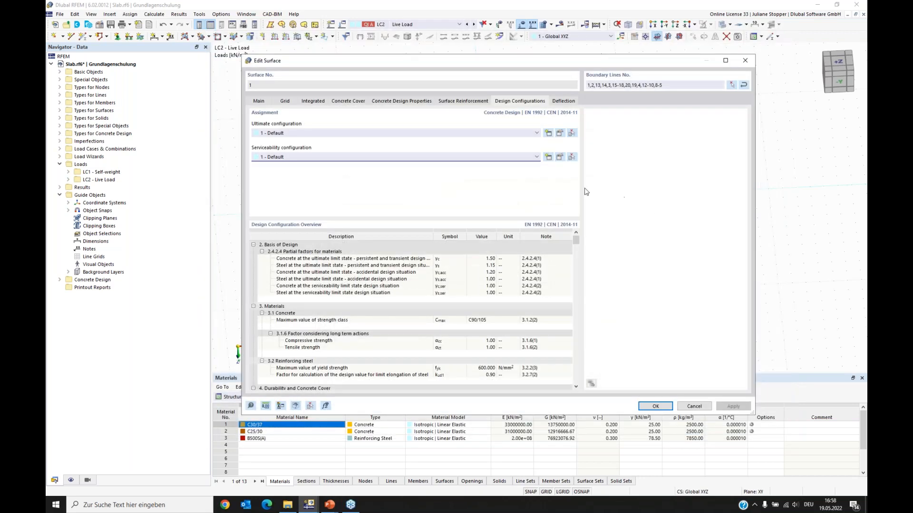
Check the slab's deflection settings and list of surface reinforcements, and accept the surface edits
click(563, 101)
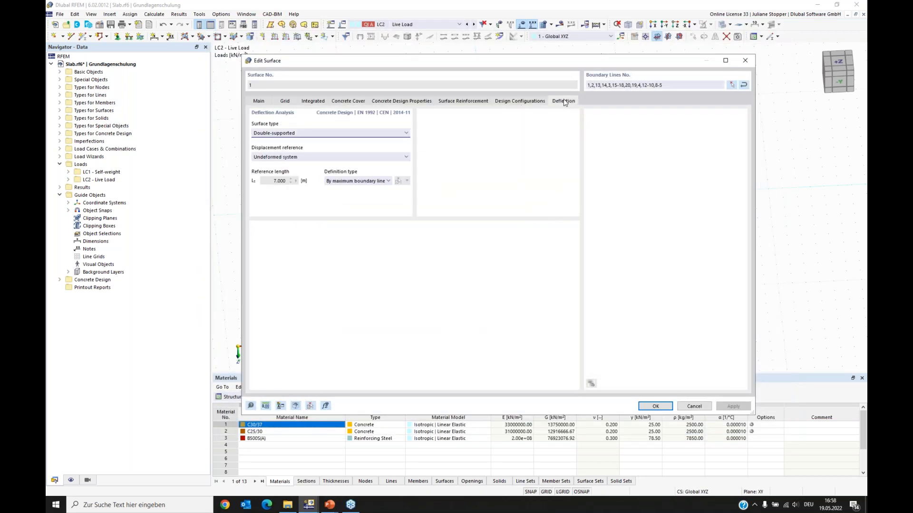
click(526, 102)
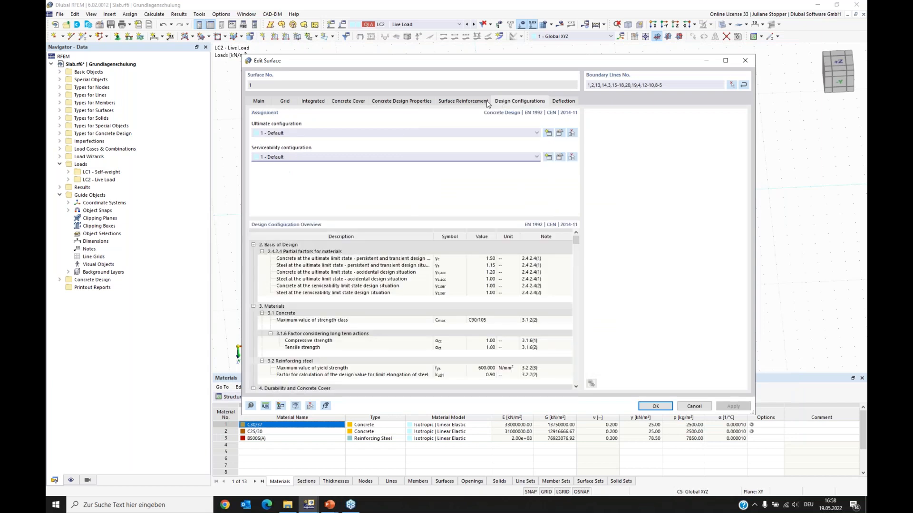
drag(471, 56, 465, 26)
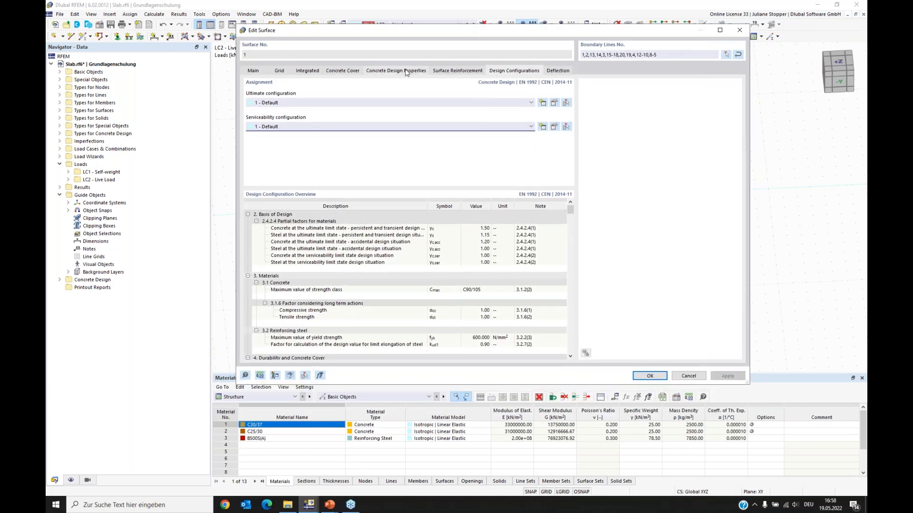
click(457, 70)
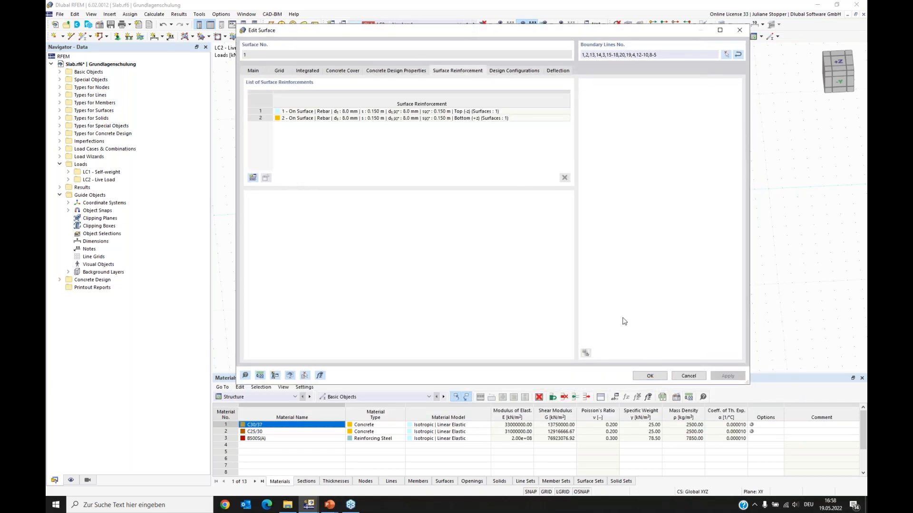
click(649, 376)
Hide the loads in the model and inspect the surface reinforcement on the slab
ctrl+middle_drag(765, 346, 693, 321)
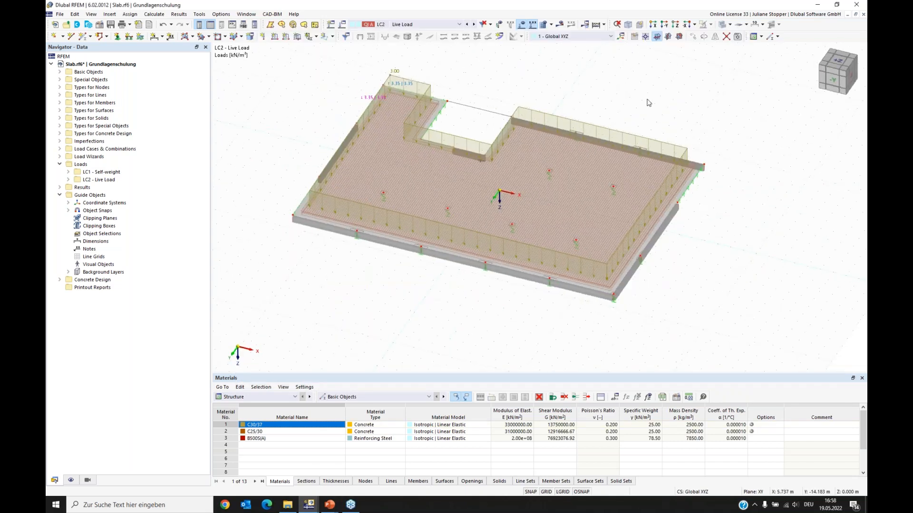
click(521, 25)
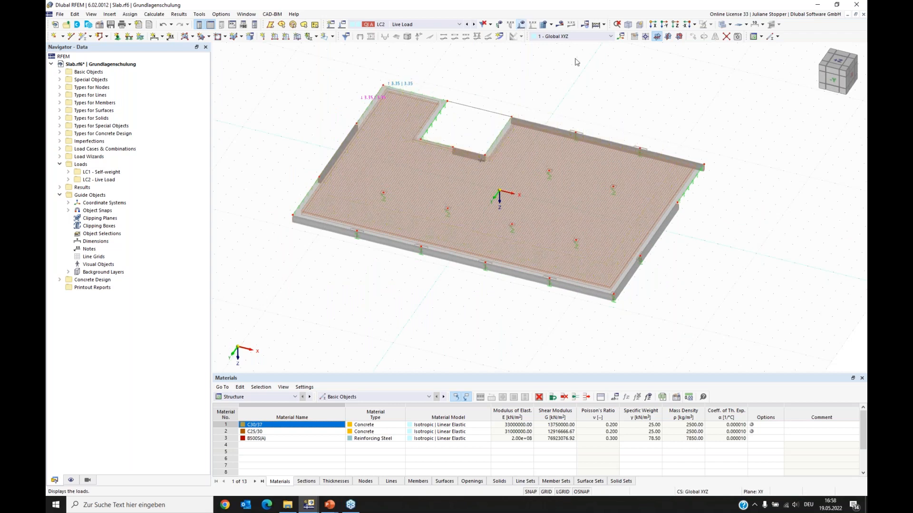
mouse_move(708, 283)
ctrl+middle_down()
mouse_move(668, 265)
mouse_move(637, 273)
mouse_move(724, 279)
ctrl+middle_up()
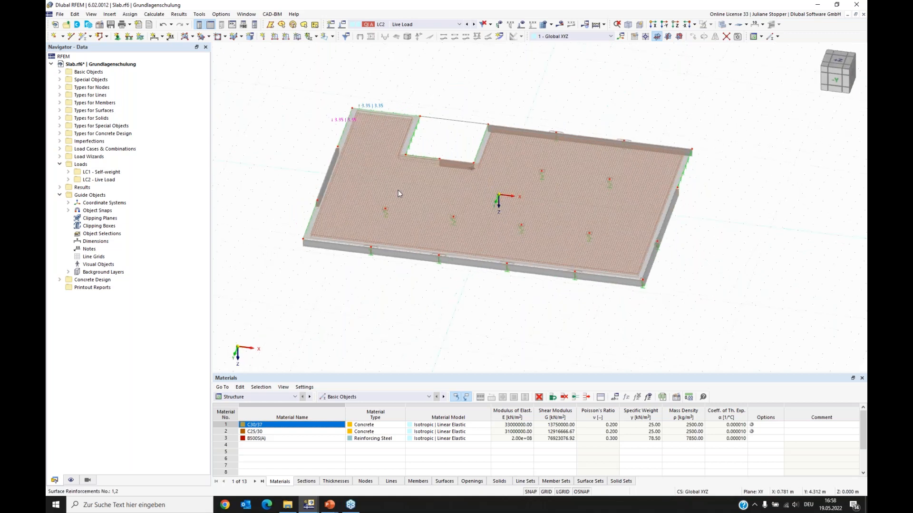
scroll(339, 207, up, 1)
scroll(344, 215, up, 1)
scroll(348, 224, down, 2)
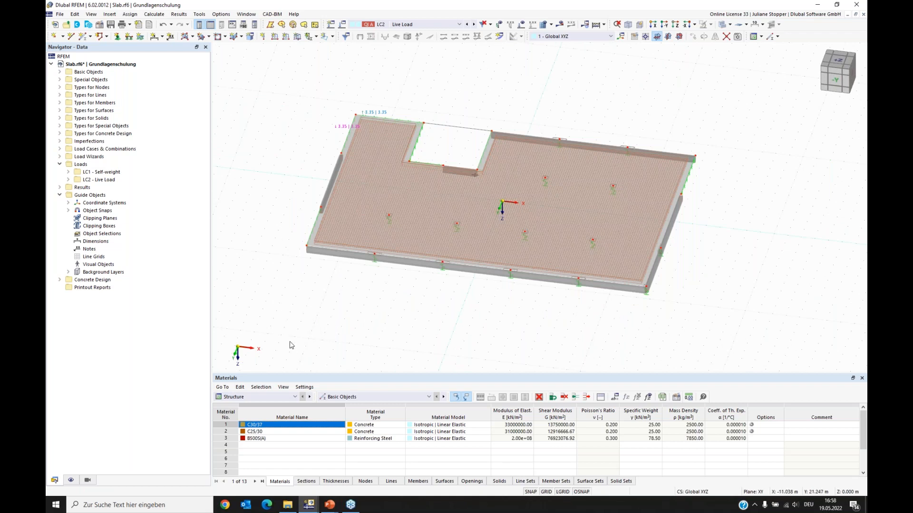
Show the Concrete Design input data table with its design situations
click(254, 398)
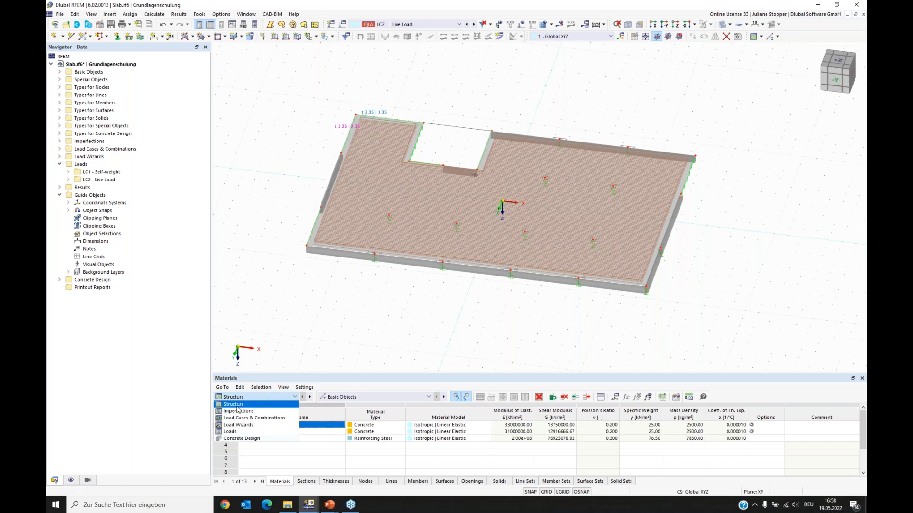
click(240, 439)
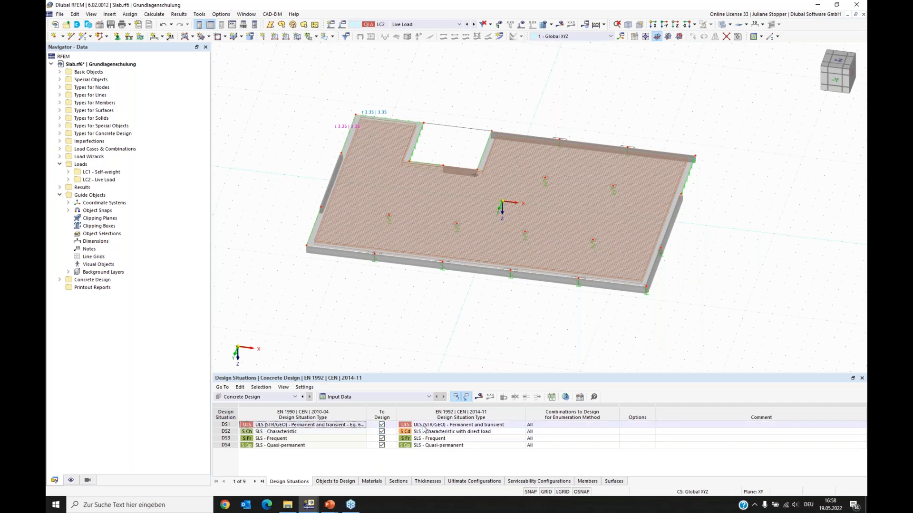
Exclude the SLS design situations DS2, DS3 and DS4 from the concrete design, keeping only the ULS situation DS1
click(381, 431)
click(381, 438)
click(375, 445)
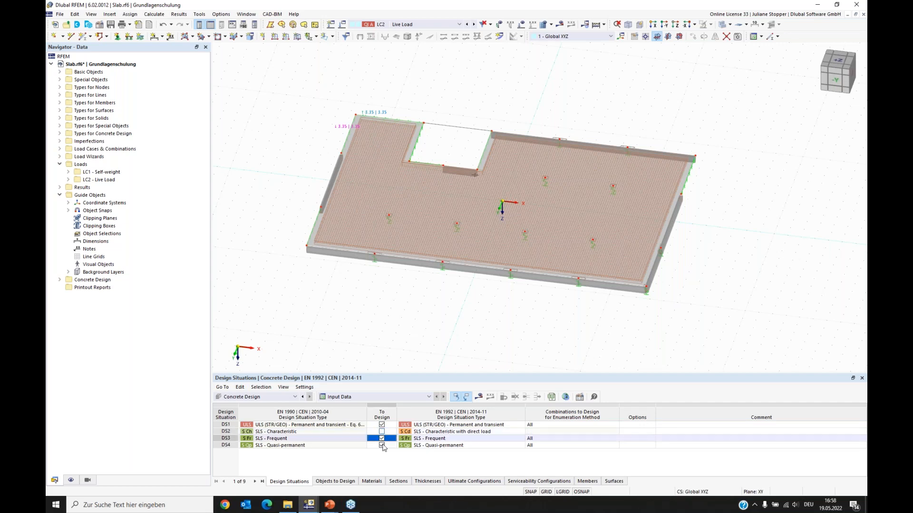
key(space)
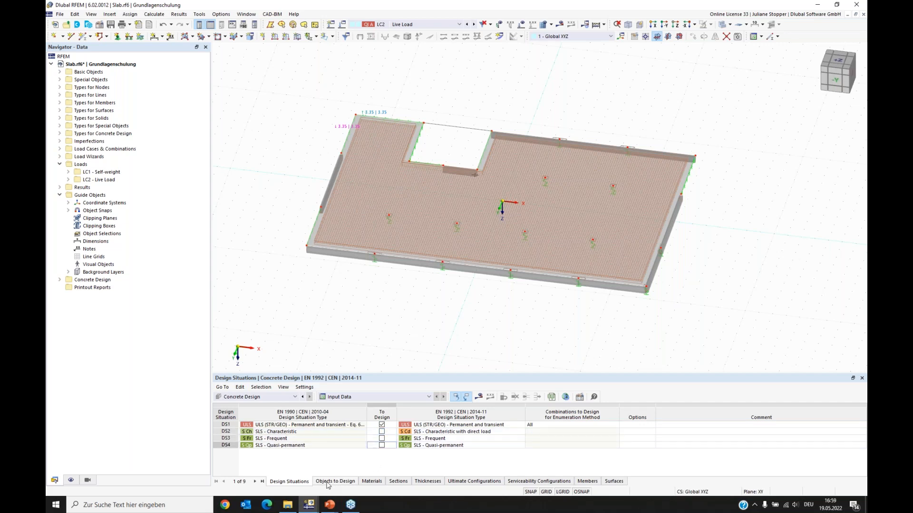
Exclude the members and the nodes with punching from the objects to design, leaving only the surfaces
click(329, 482)
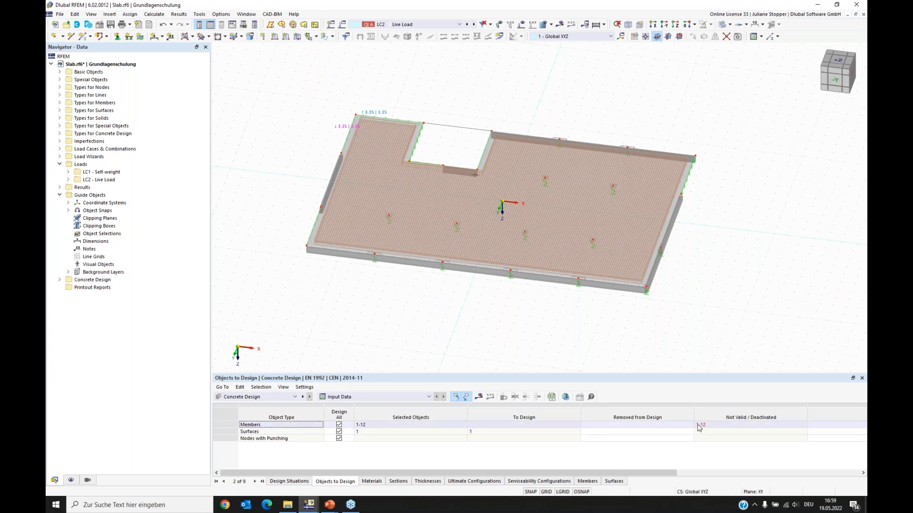
click(339, 425)
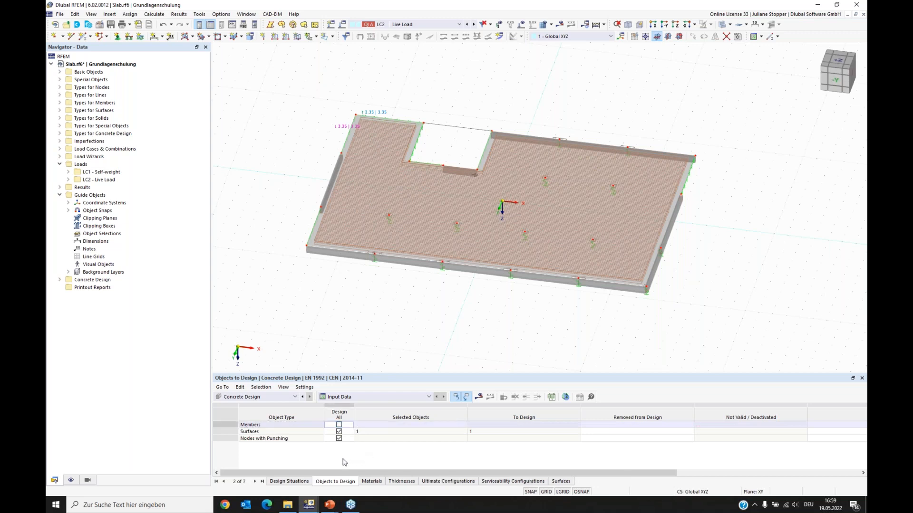
click(339, 439)
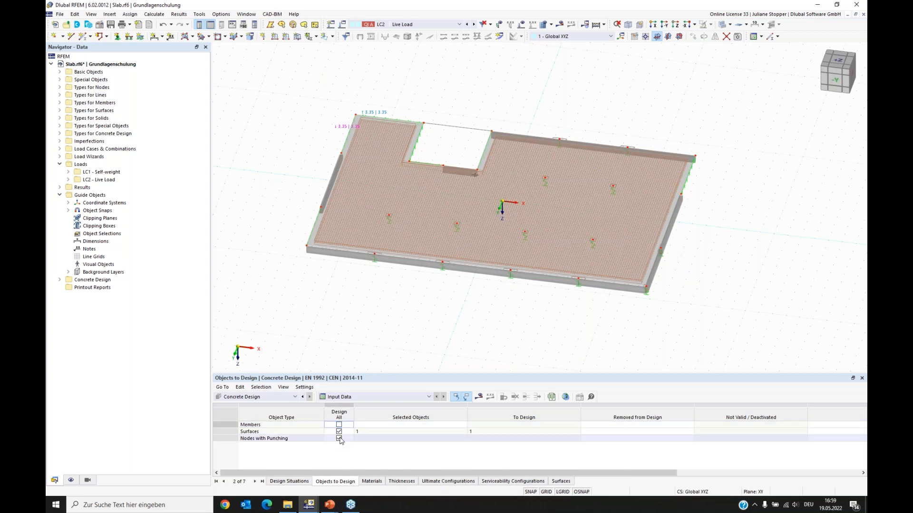
click(339, 439)
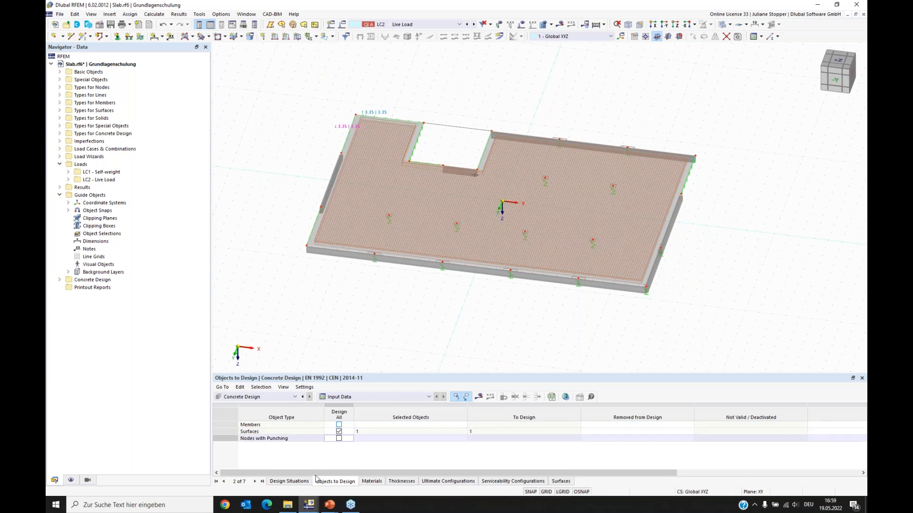
Return to the design situations and run the Concrete Design calculation to display its results
click(288, 482)
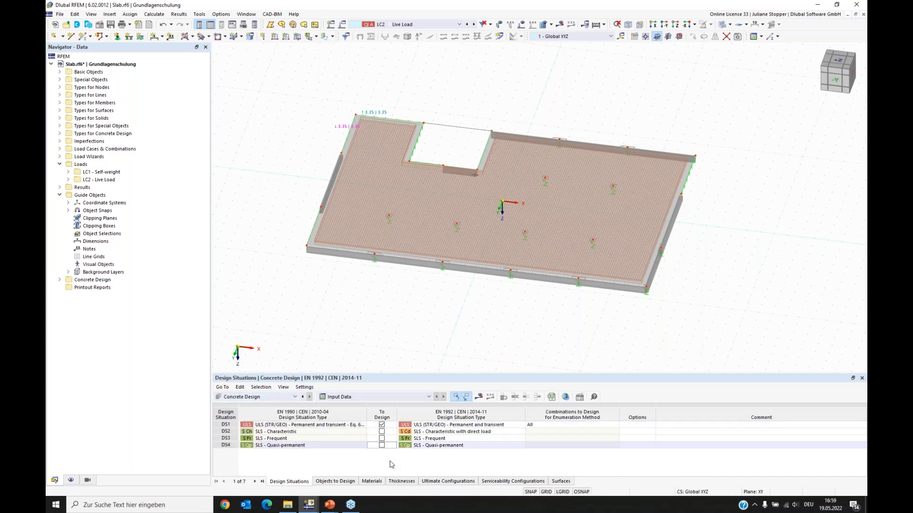
click(479, 397)
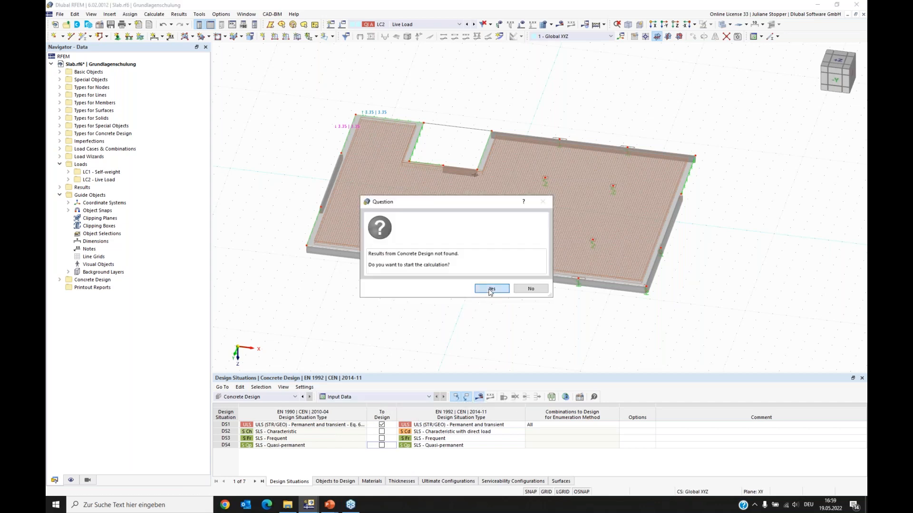
click(491, 289)
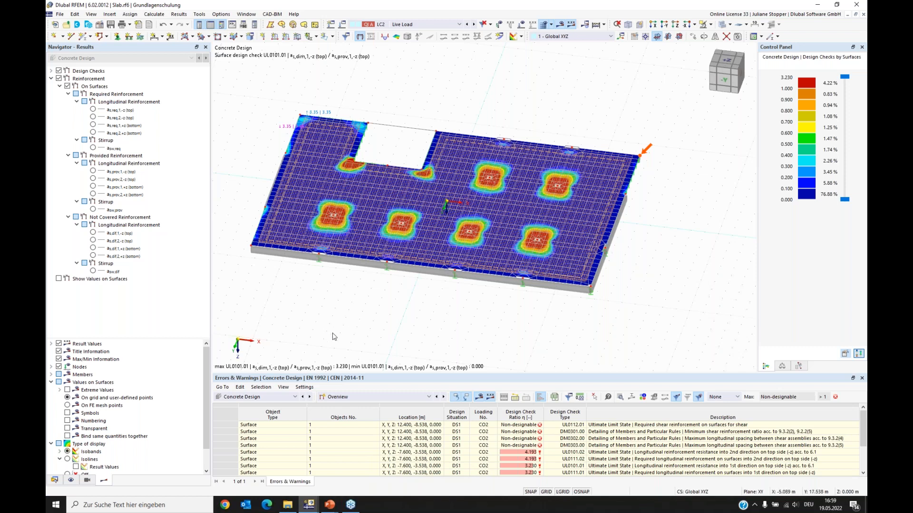
Display the static analysis deformations for load combination CO2 and hide the FE mesh on the slab
click(430, 24)
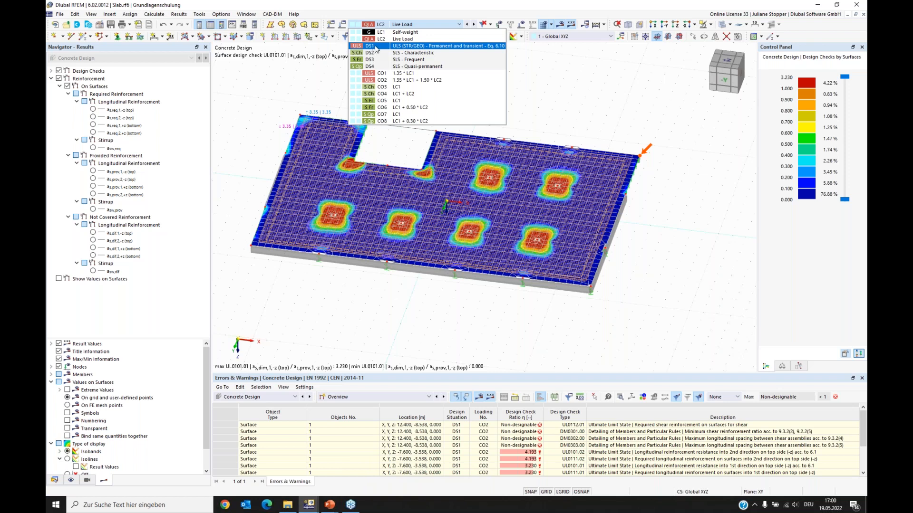
click(403, 81)
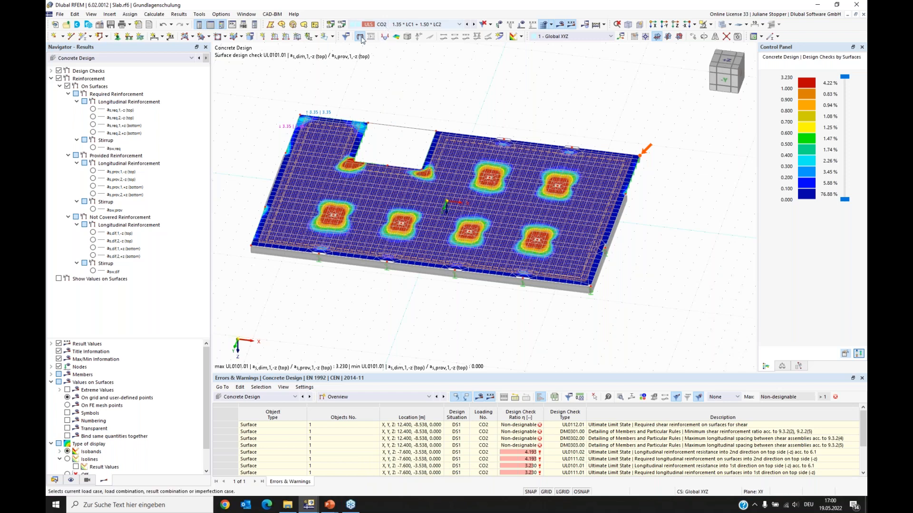
click(106, 62)
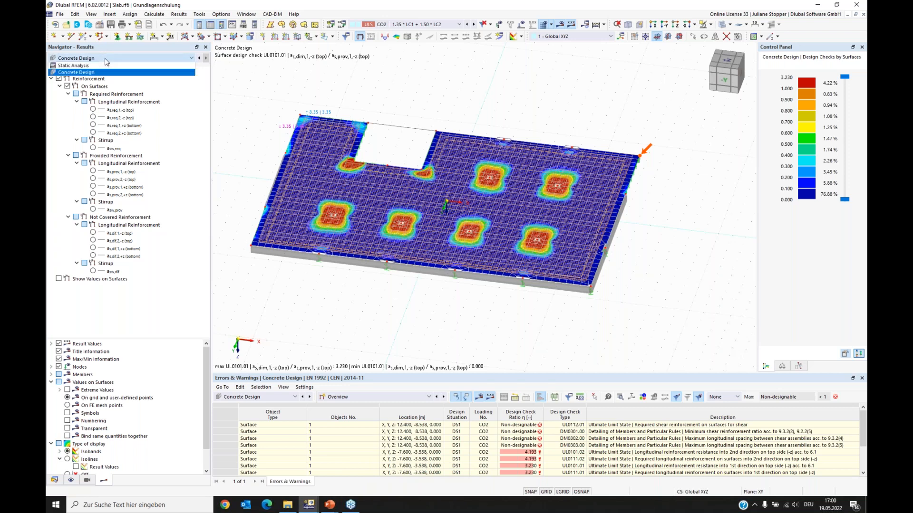
click(81, 66)
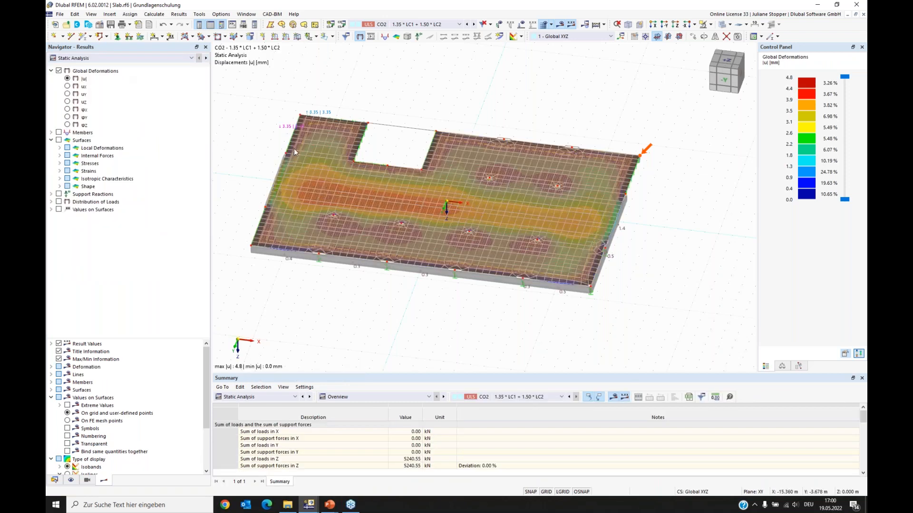
click(544, 26)
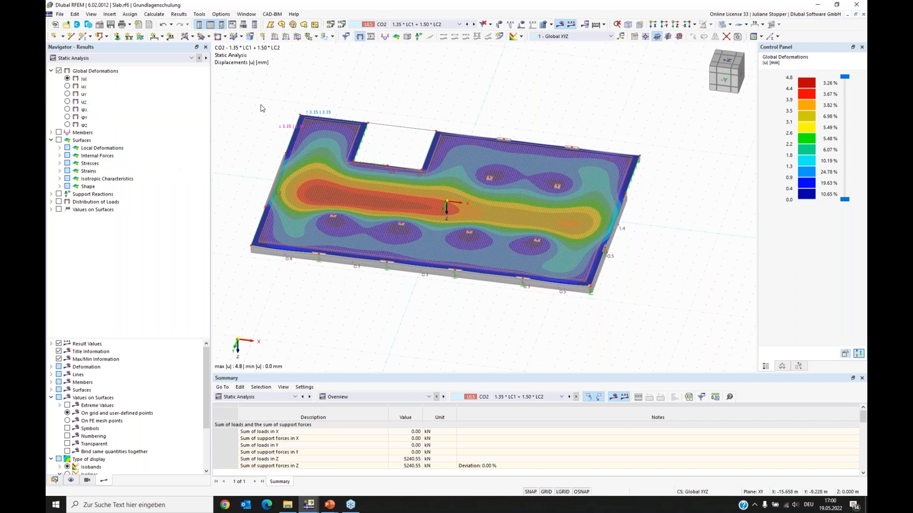
Switch the displayed results back to Concrete Design and inspect the design check on the slab
click(170, 58)
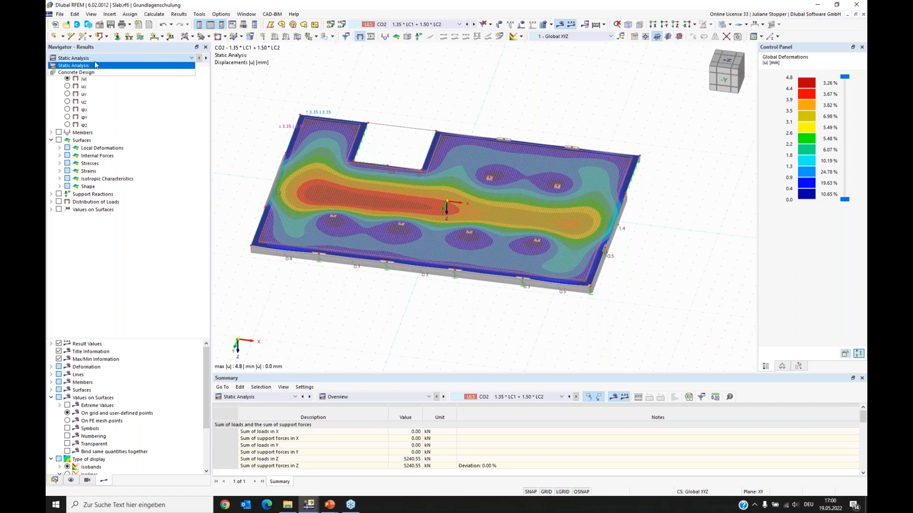
click(86, 72)
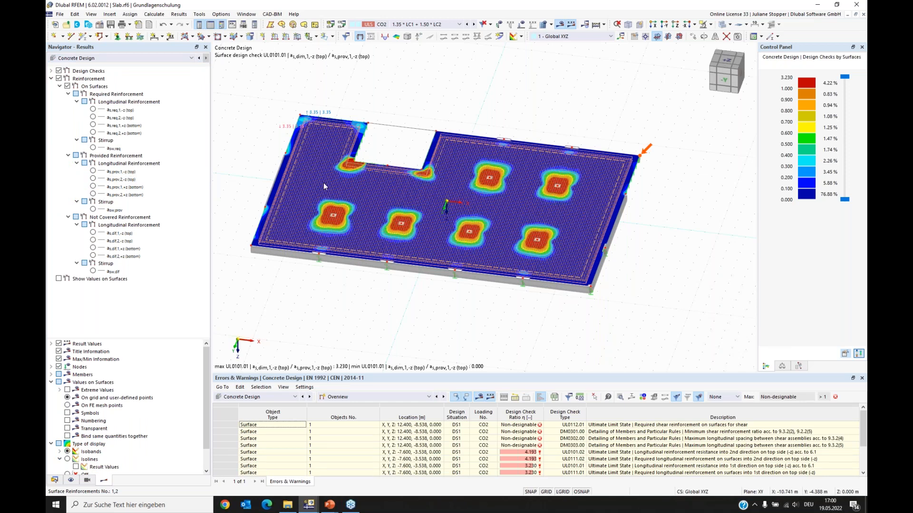
ctrl+middle_drag(308, 304, 373, 301)
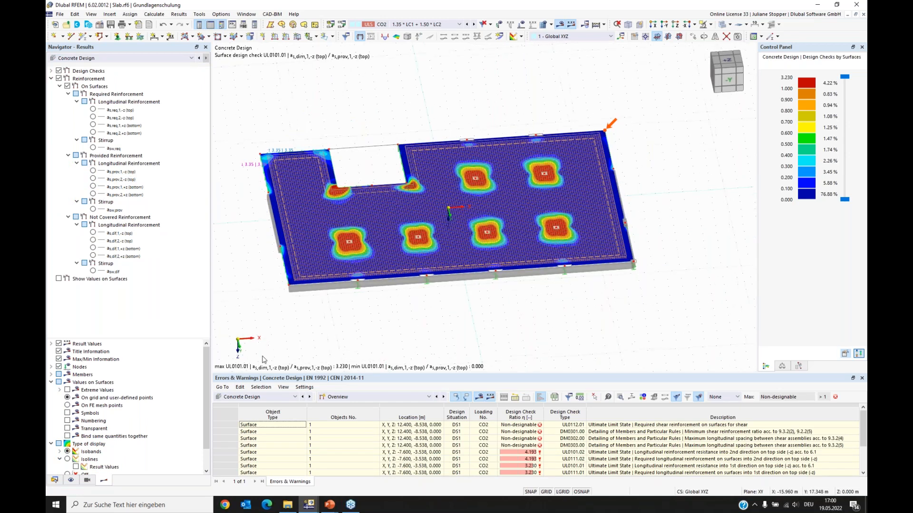
Hide the types for concrete design in the model display and show the slab's results in plan view along Z
click(70, 481)
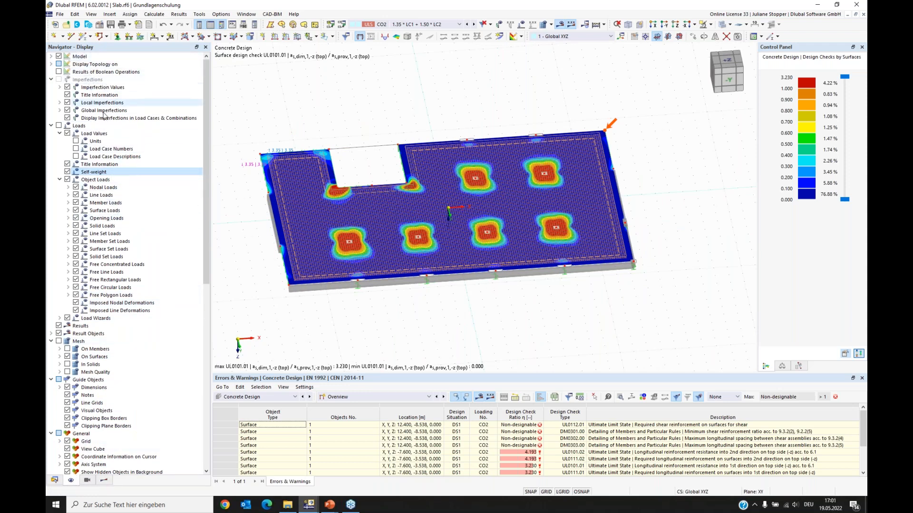
click(51, 79)
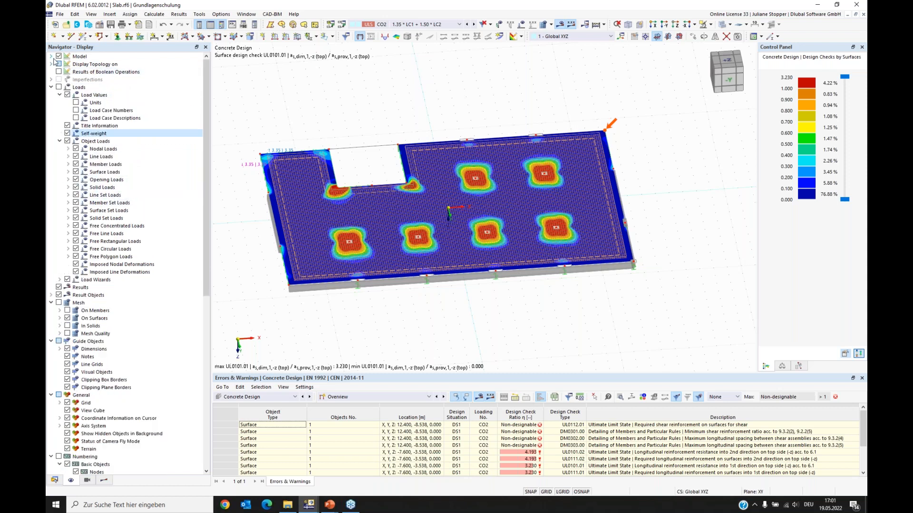
click(50, 56)
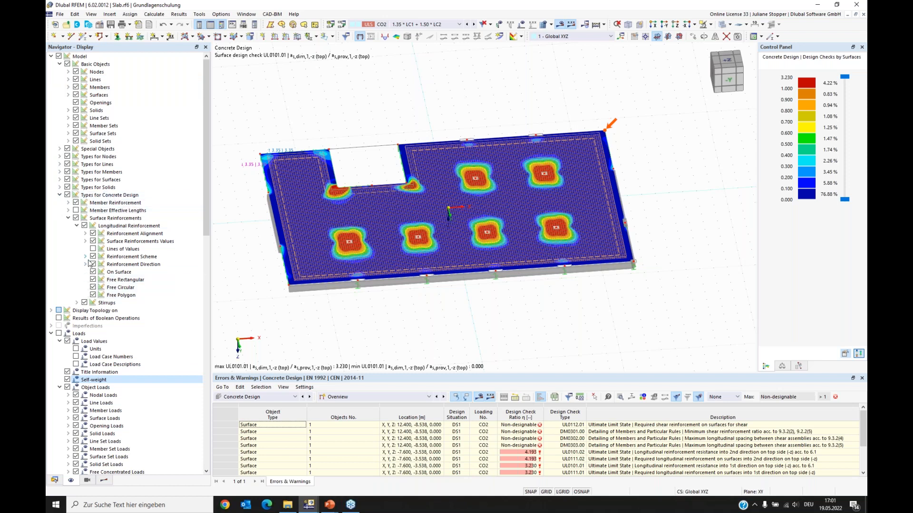
click(67, 195)
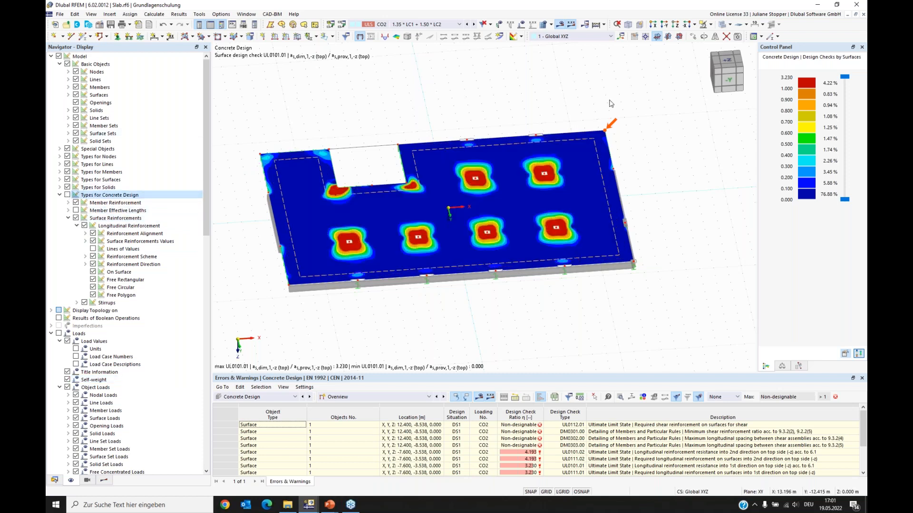
click(103, 481)
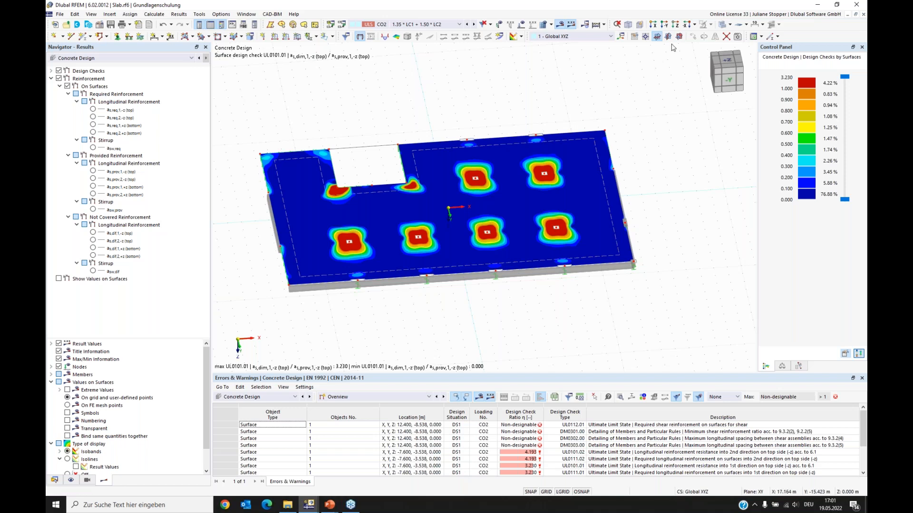
click(679, 36)
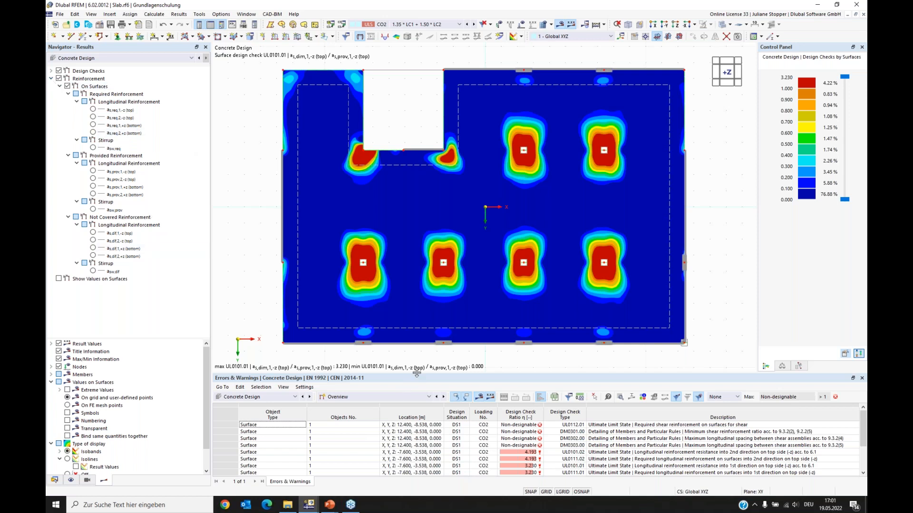
Enlarge the results table and show the design ratios on surfaces by design situation
drag(417, 374, 414, 295)
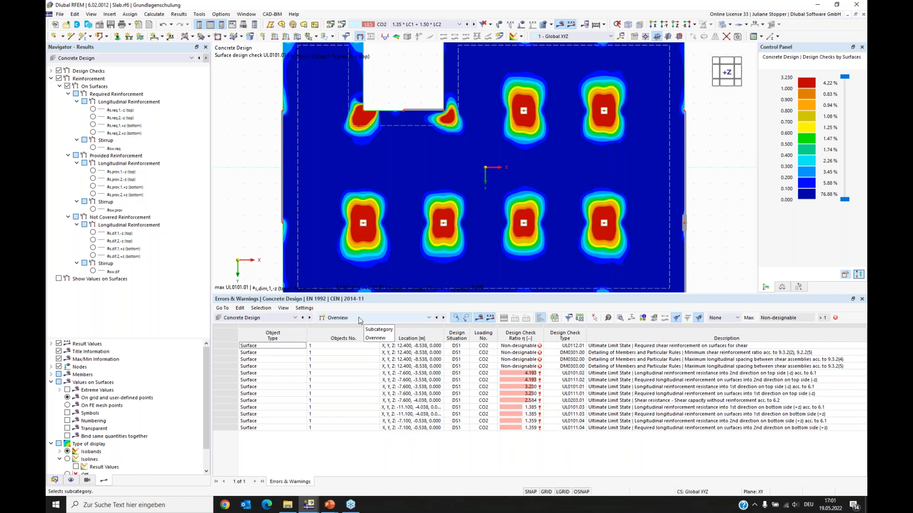
click(415, 320)
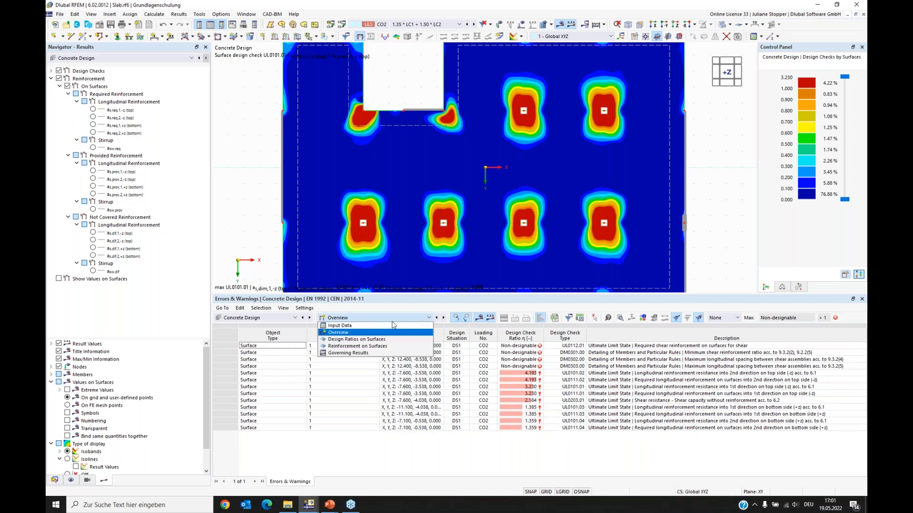
click(367, 341)
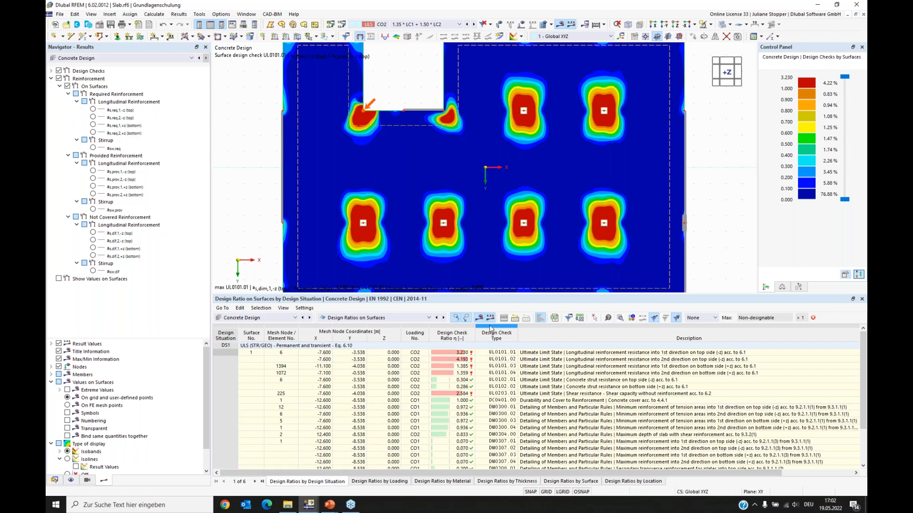
Filter the detailing checks out of the surface design ratios table and adjust the table's height
drag(494, 291, 497, 258)
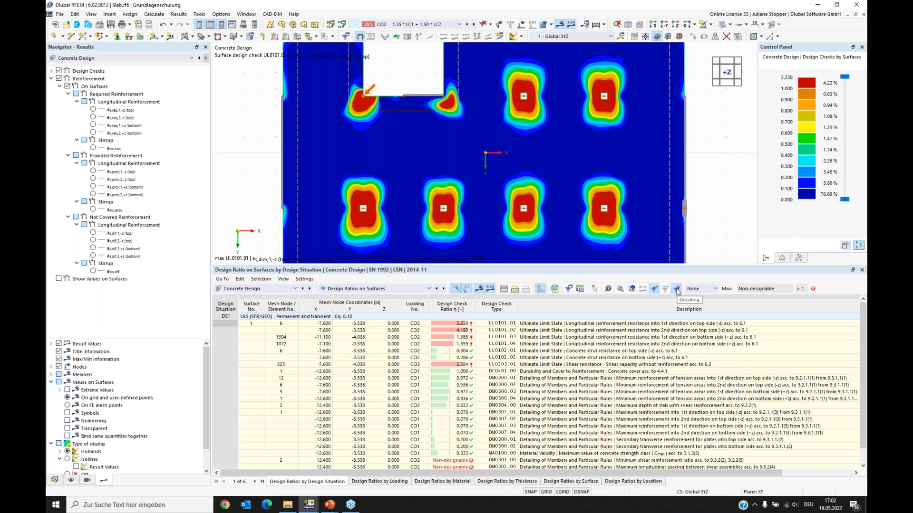
click(676, 289)
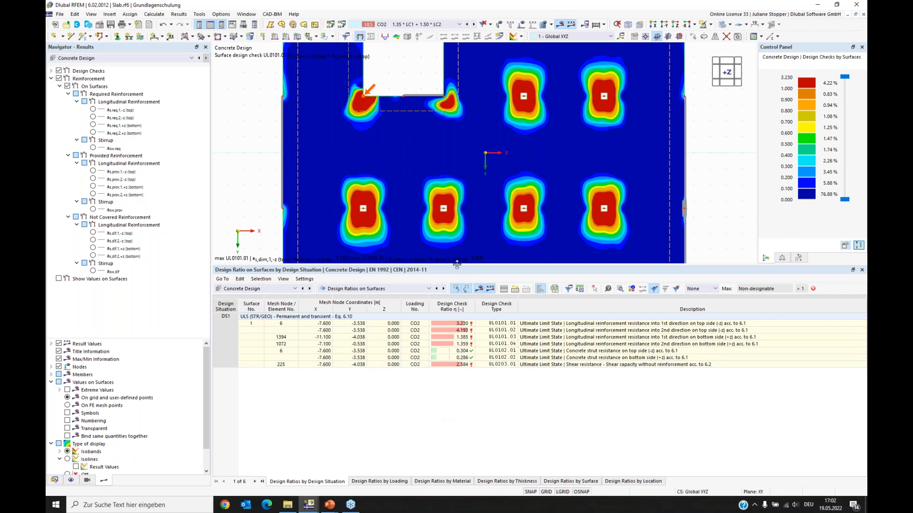
drag(459, 269, 456, 311)
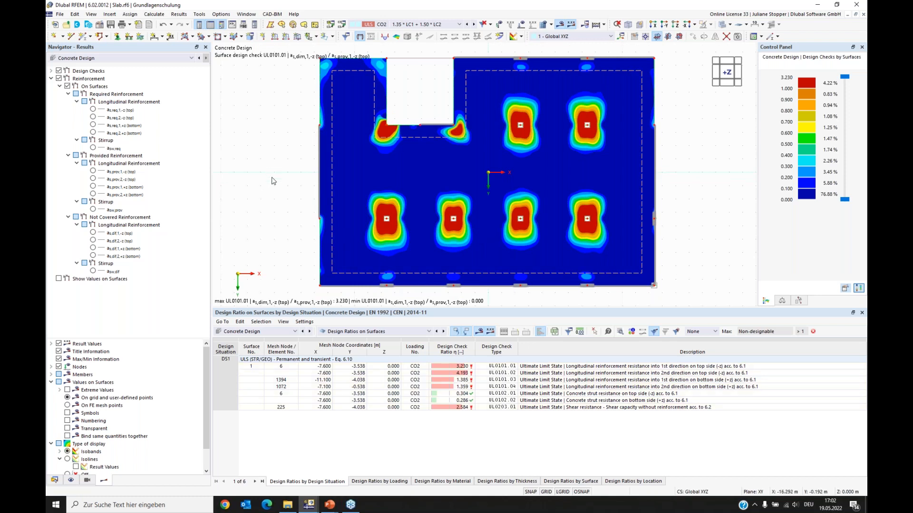
Turn off the reinforcement results on the slab and expand the list of design checks
click(51, 79)
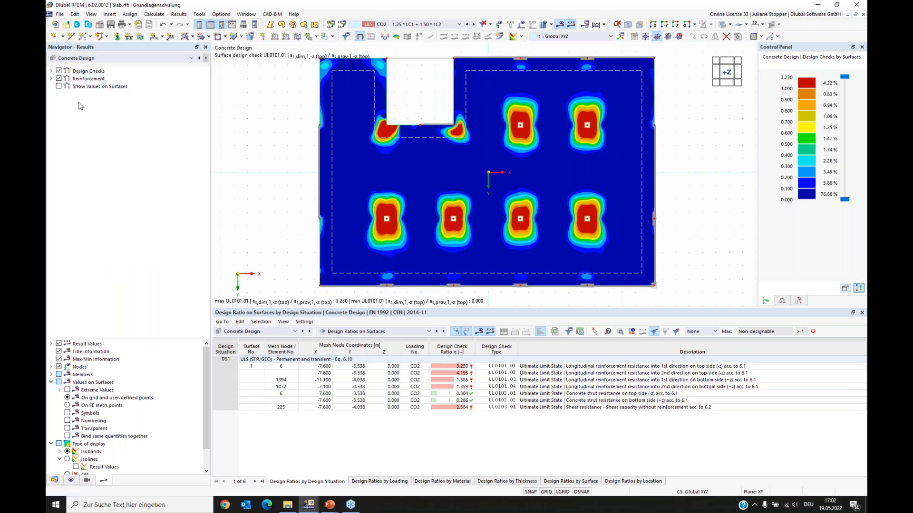
click(58, 80)
click(51, 71)
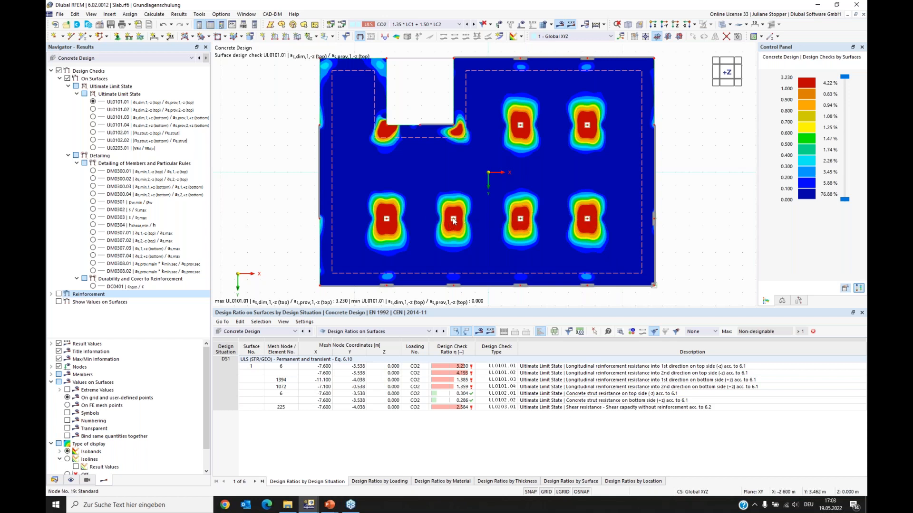
Examine the ultimate limit state checks UL0101.02, UL0101.03 and UL0101.04 for the slab's longitudinal reinforcement
click(93, 110)
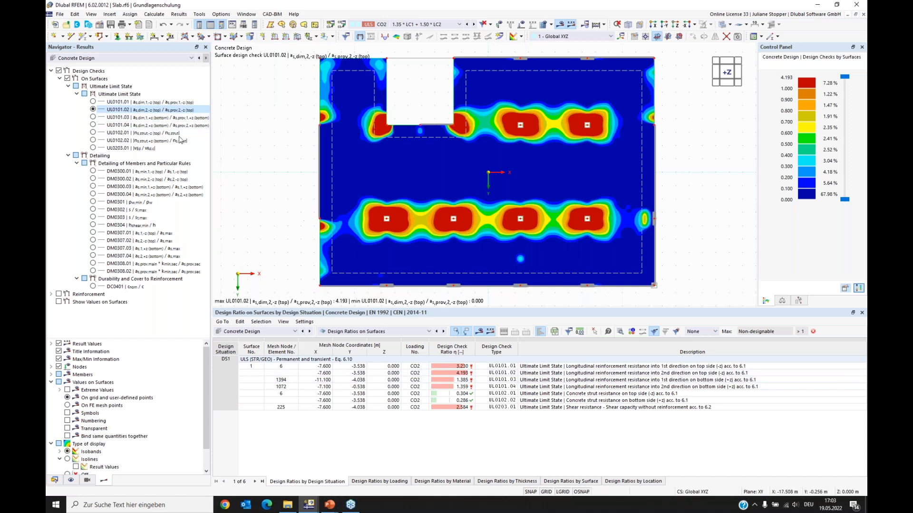
click(92, 117)
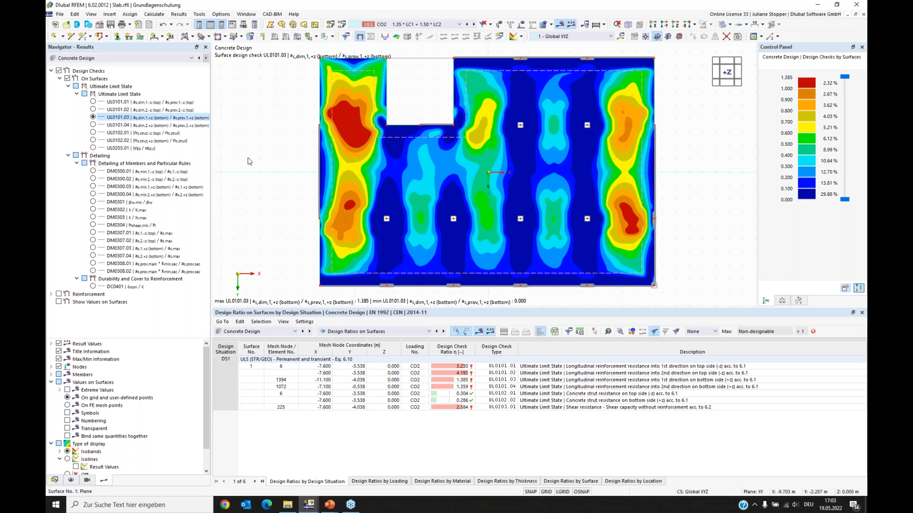
click(136, 126)
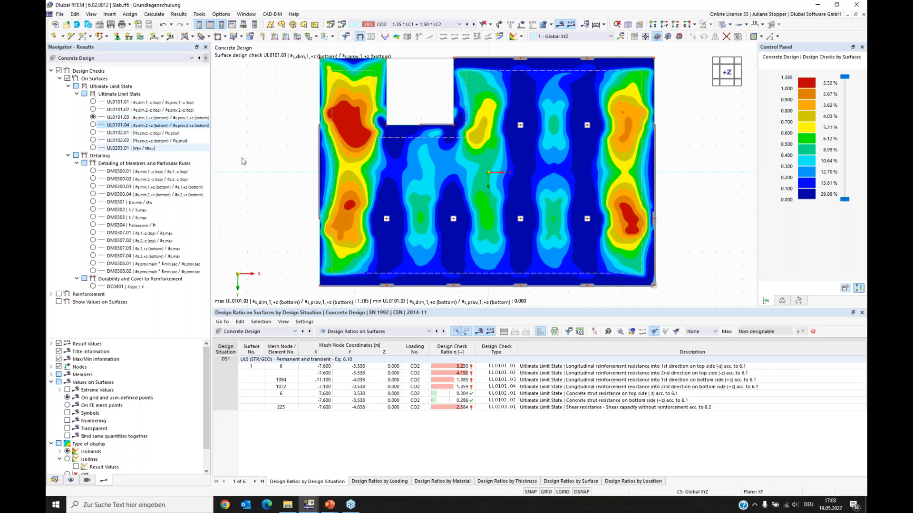
click(92, 125)
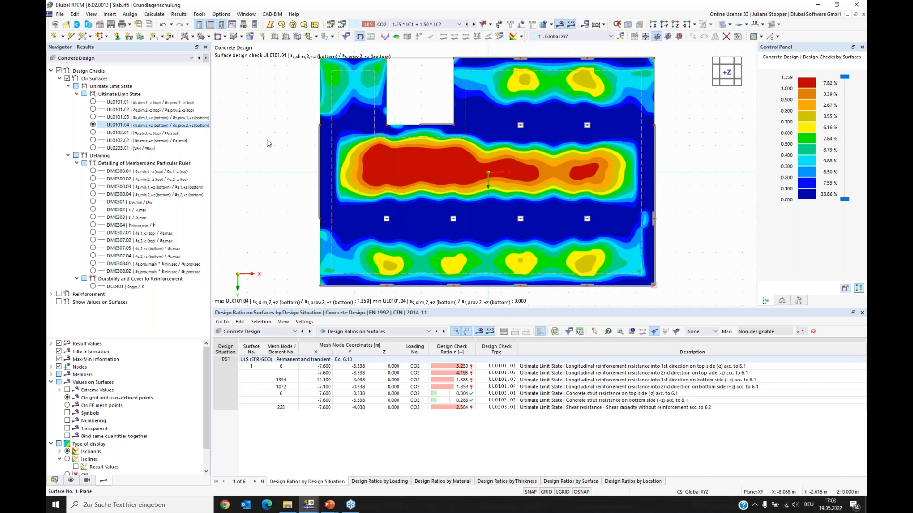
Switch off the design checks on the slab and expand the list of surface reinforcement results
click(51, 71)
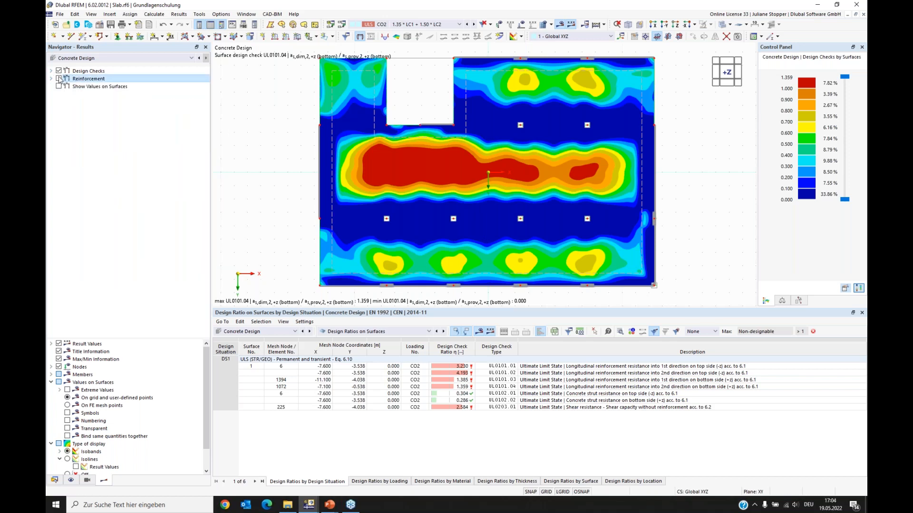
click(59, 70)
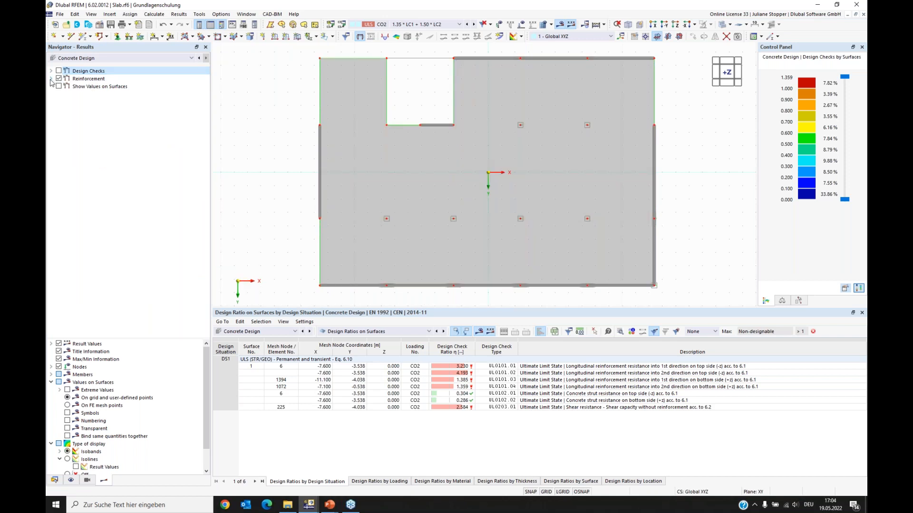
click(51, 79)
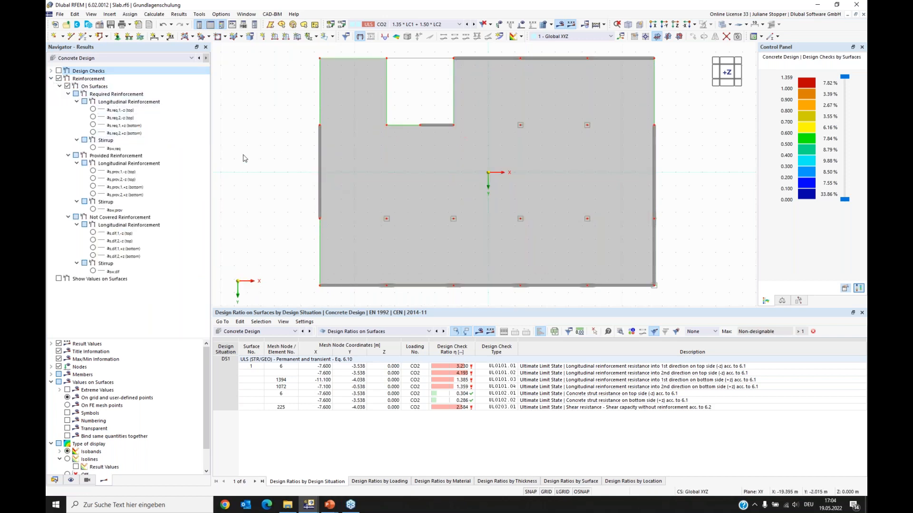
Examine the slab's required longitudinal reinforcement on the top and bottom sides in both directions
click(93, 111)
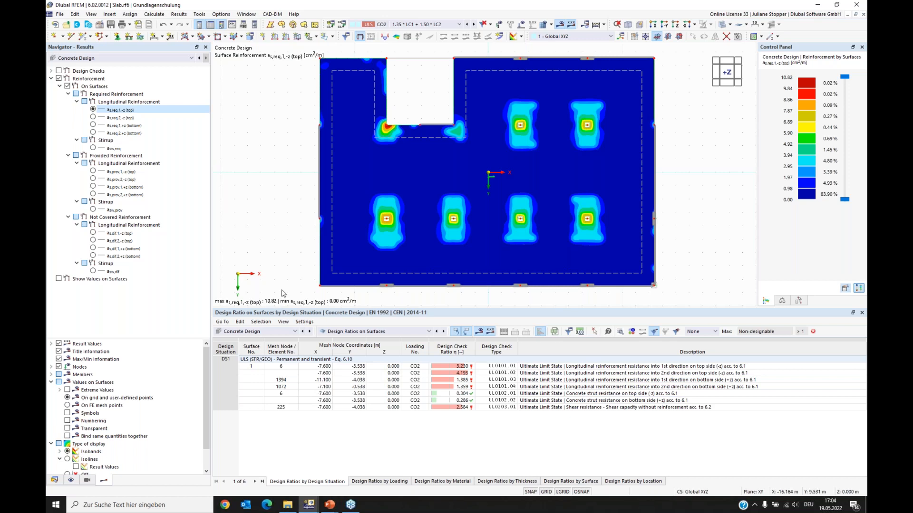
click(93, 117)
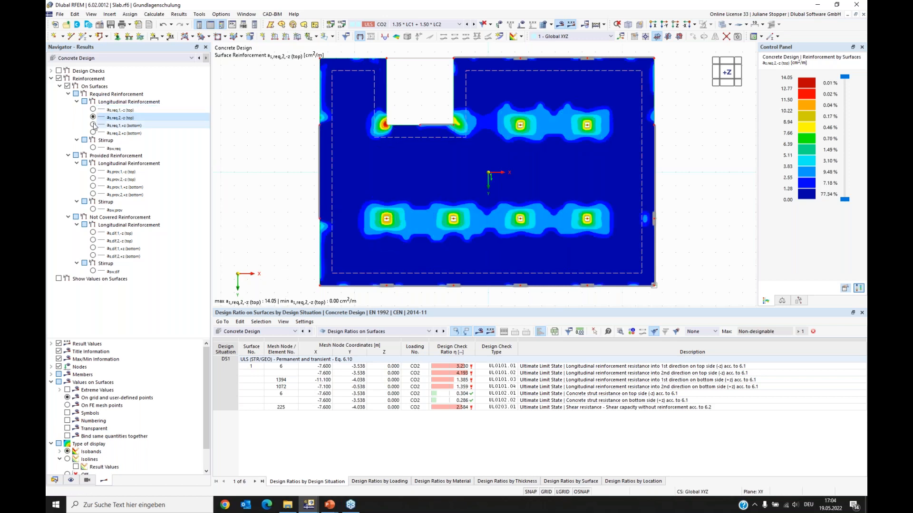
click(94, 126)
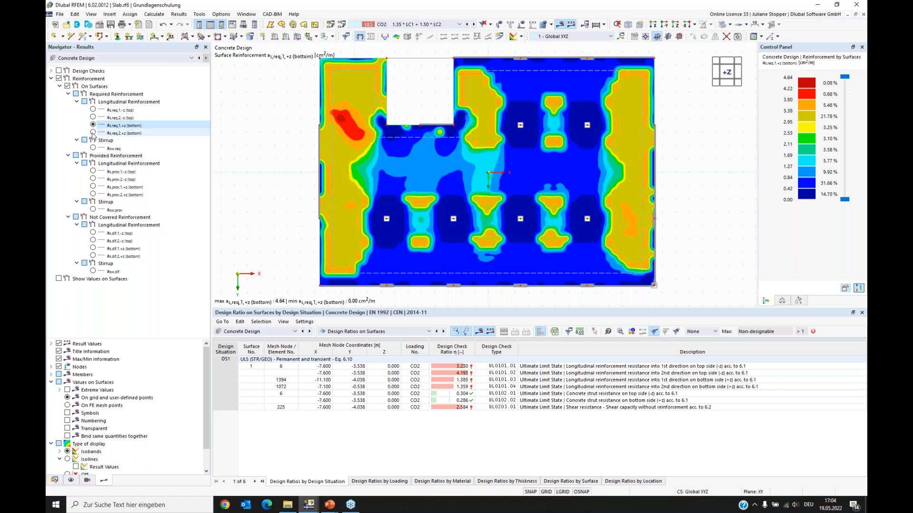
click(93, 133)
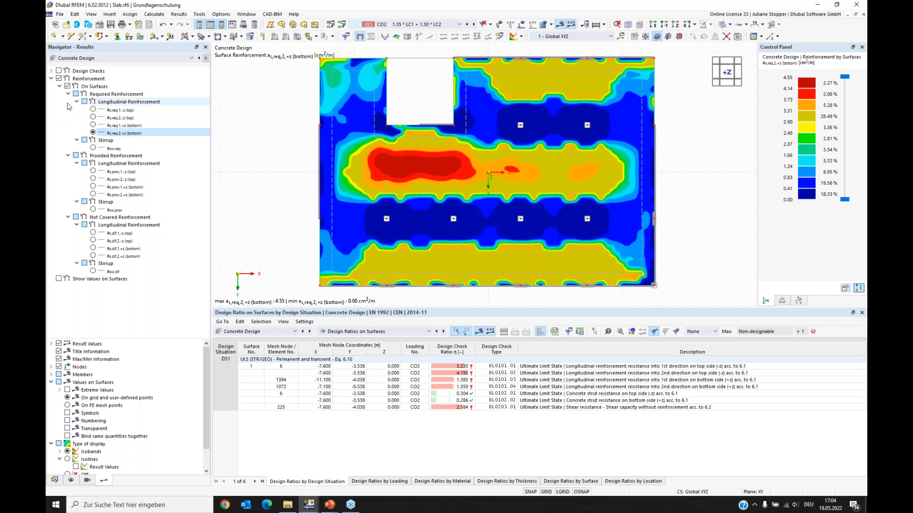
Examine the provided longitudinal reinforcement at the top and bottom of the slab, and collapse that result group
click(92, 172)
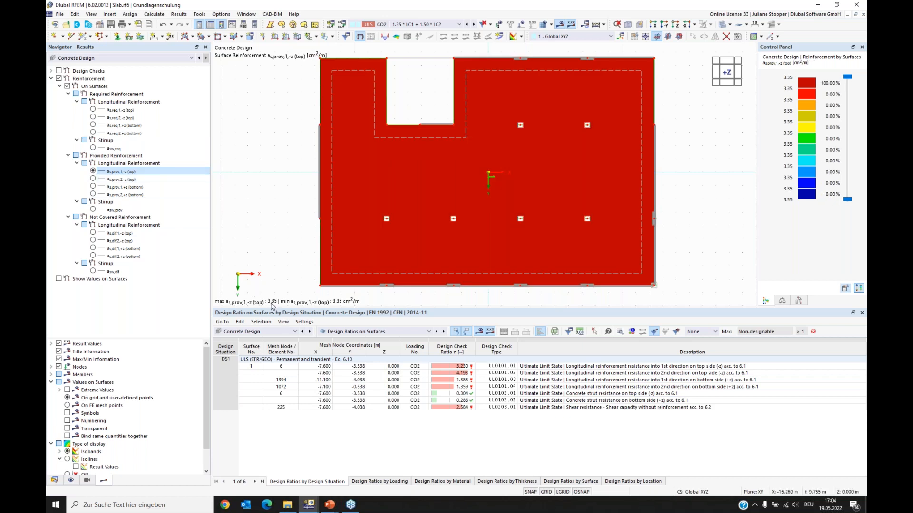
click(93, 187)
click(93, 194)
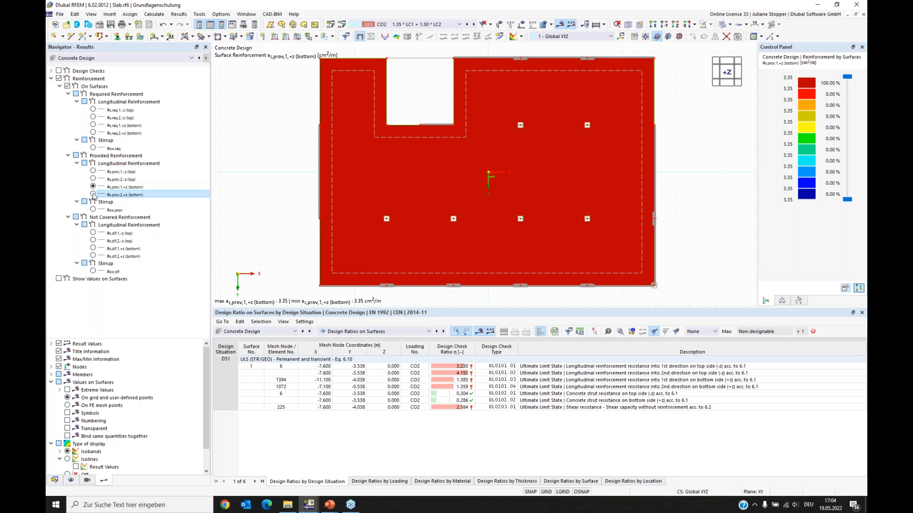
click(68, 156)
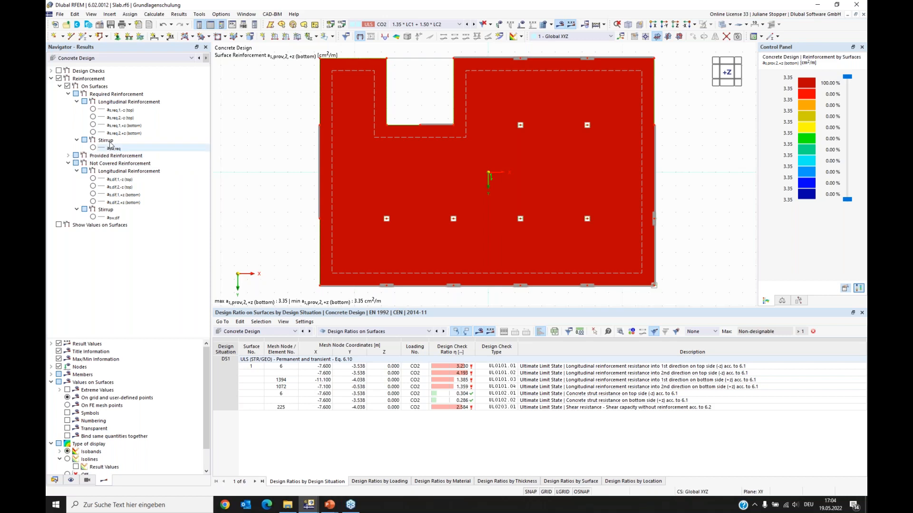
Examine the not covered longitudinal reinforcement on the slab's top and bottom sides in both directions
click(120, 179)
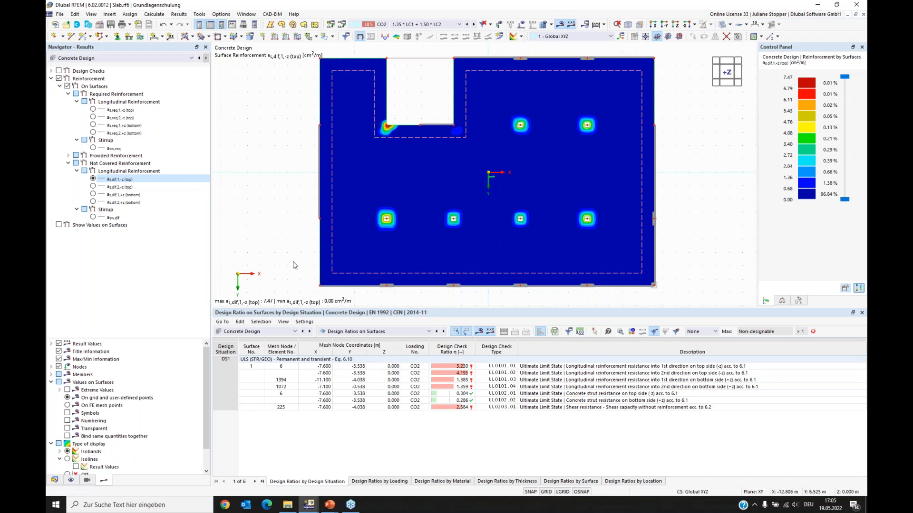
click(92, 187)
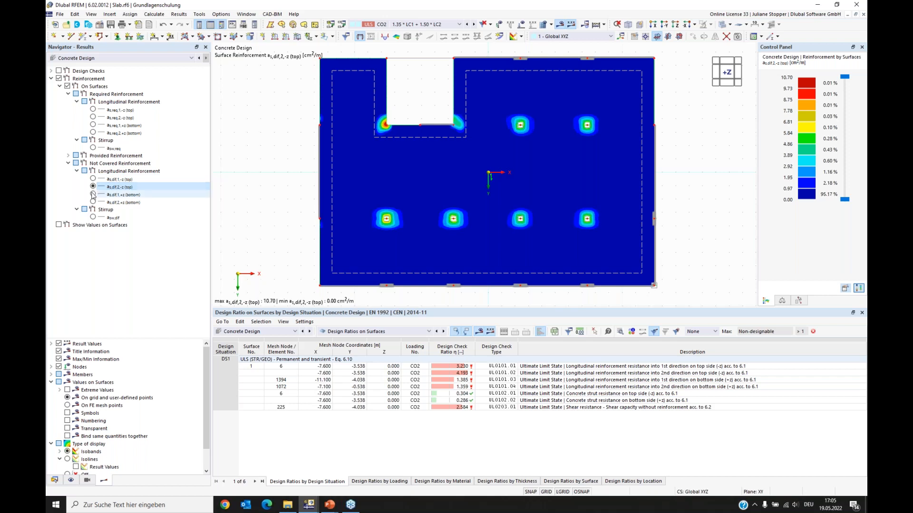
click(93, 194)
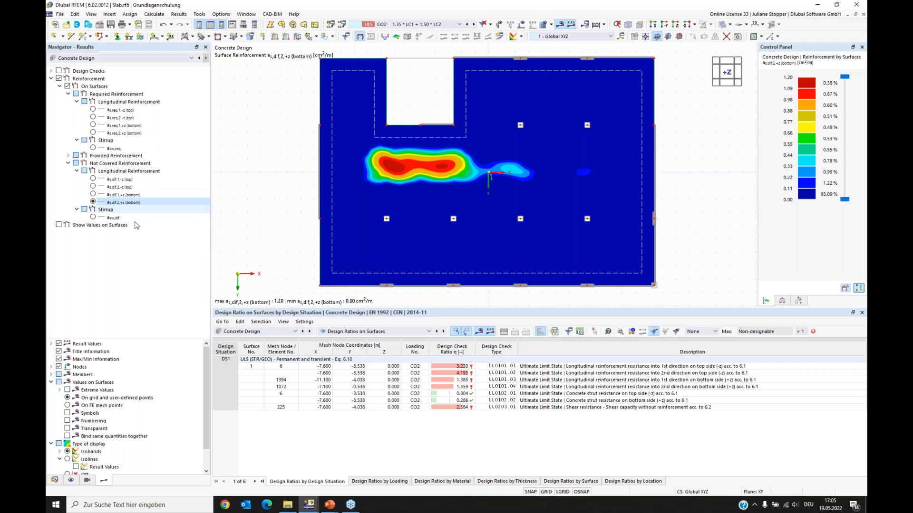
Tidy the model data tree and list the surface reinforcements defined under the types for concrete design
click(55, 481)
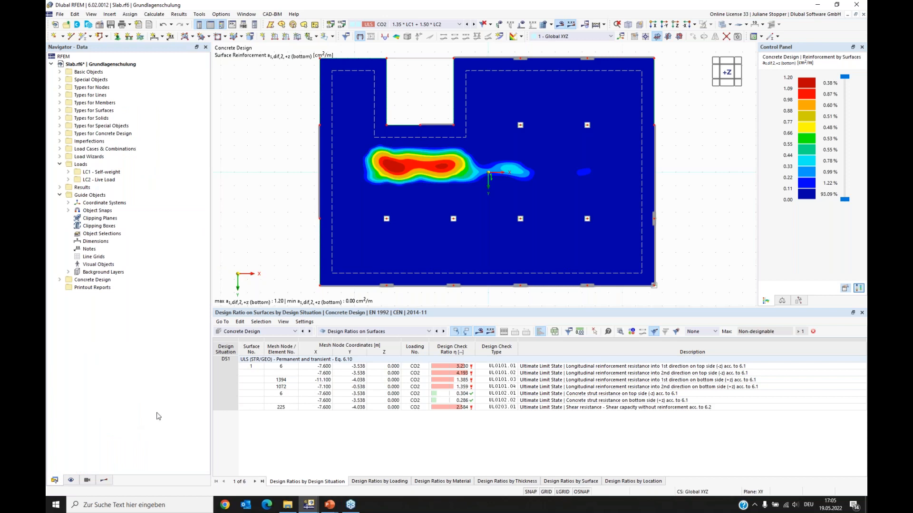
click(59, 195)
click(60, 163)
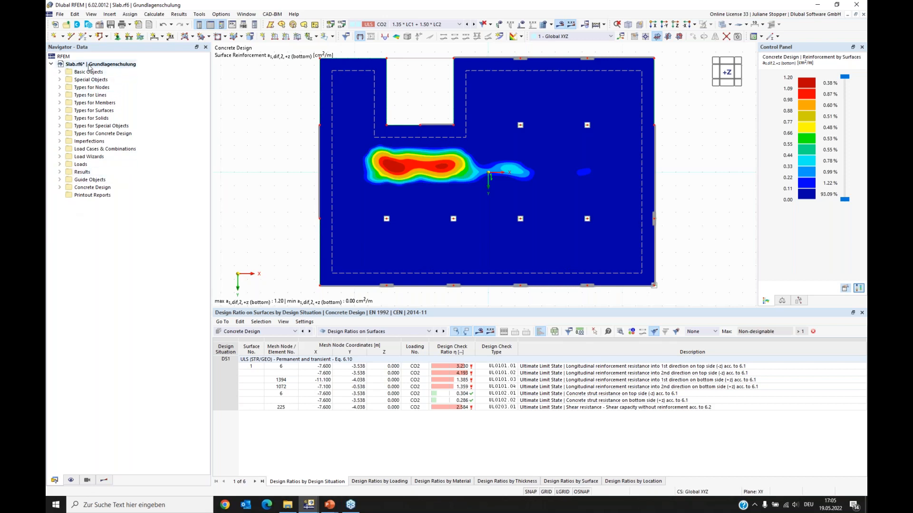
click(59, 127)
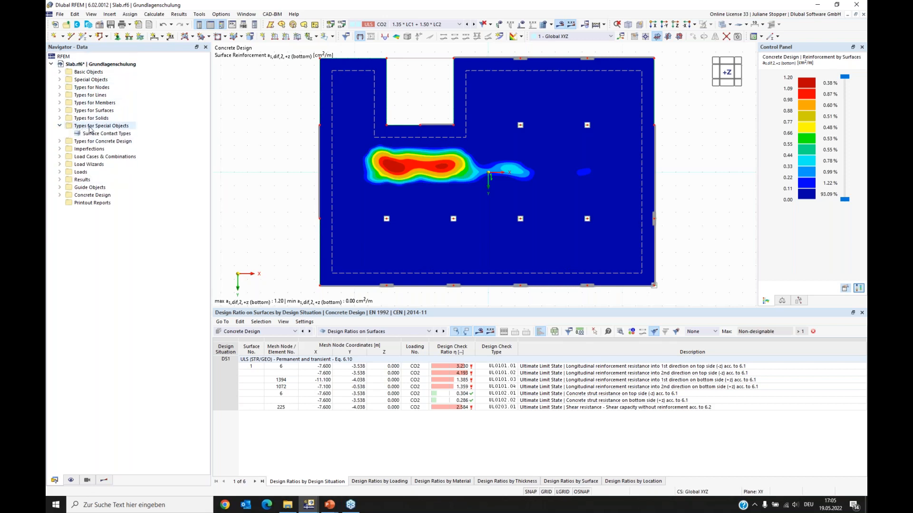
click(60, 126)
click(60, 134)
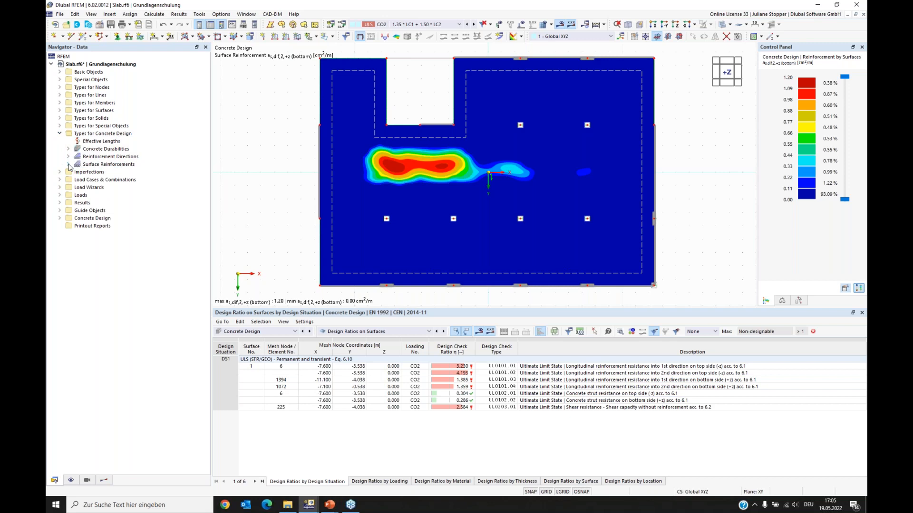
click(60, 219)
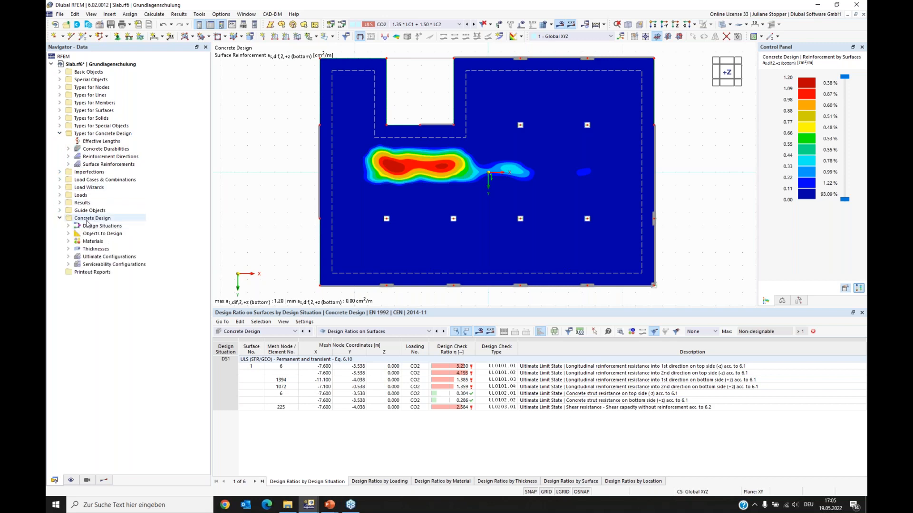
click(68, 165)
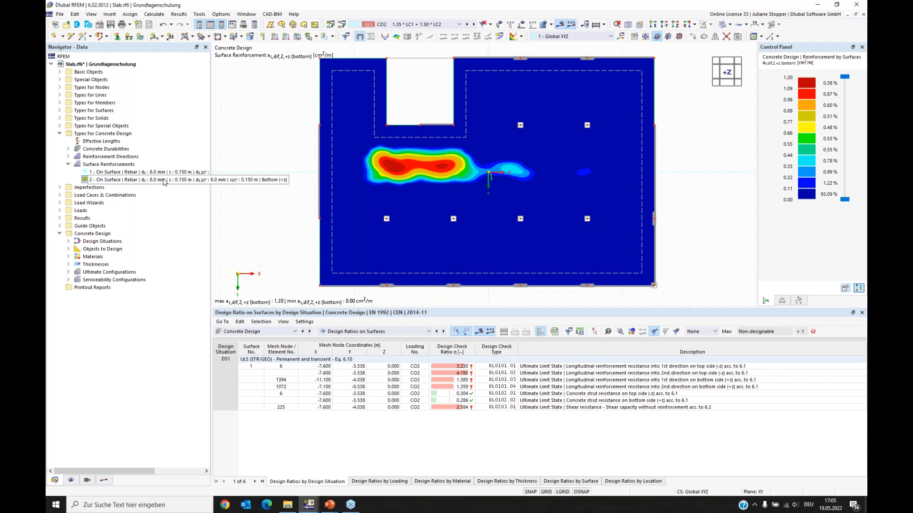
Set both rebar diameters of the bottom surface reinforcement to 10.0 mm and accept deleting the concrete design results
double_click(164, 181)
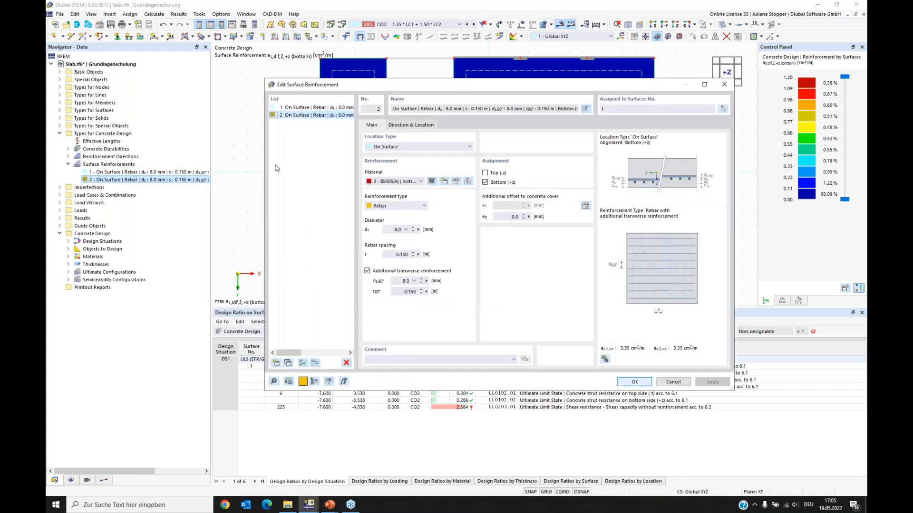
click(394, 230)
double_click(403, 282)
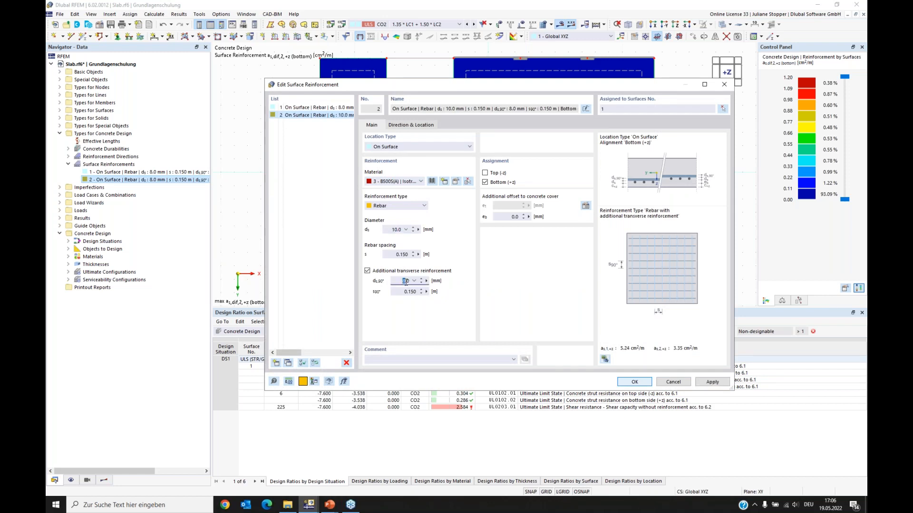
click(643, 385)
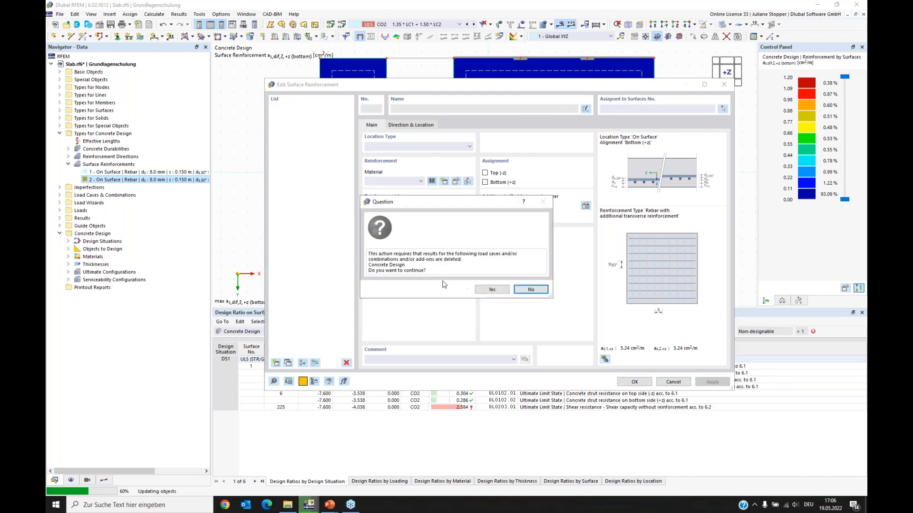
click(491, 290)
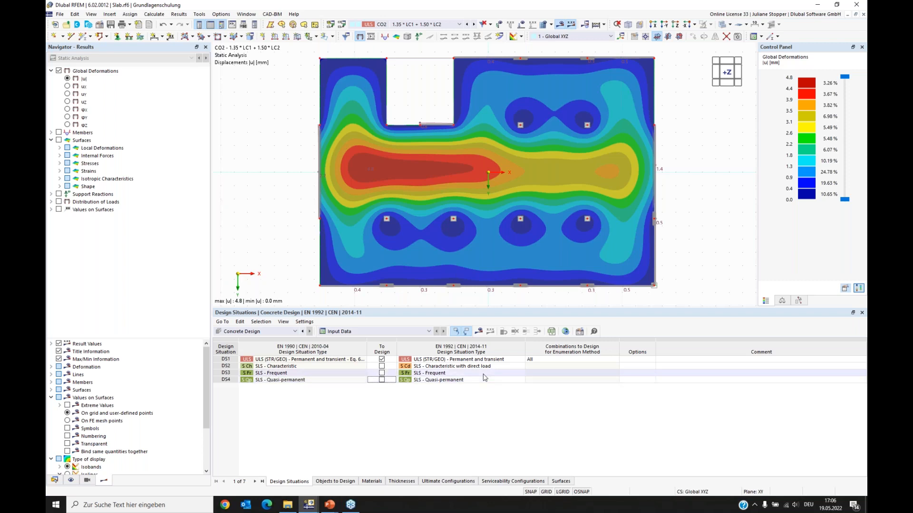
Recalculate the concrete design and compare the not covered bottom reinforcement in the first and second directions
click(479, 334)
click(492, 287)
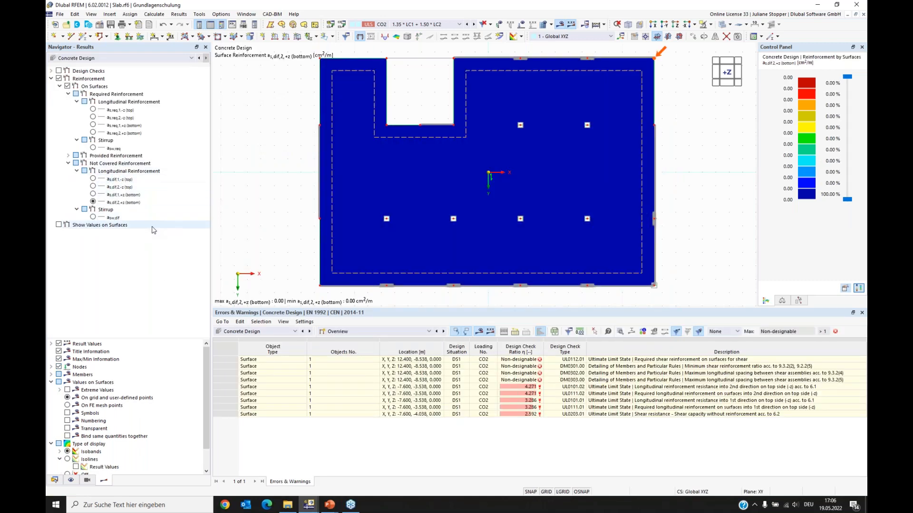
click(93, 194)
click(93, 202)
click(94, 194)
click(93, 203)
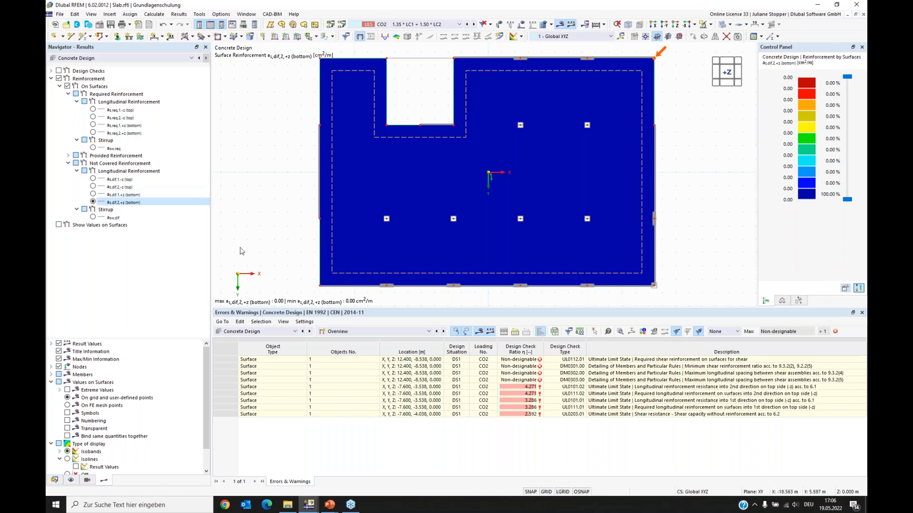
Check the not covered top reinforcement of the slab in both directions
click(92, 180)
click(93, 187)
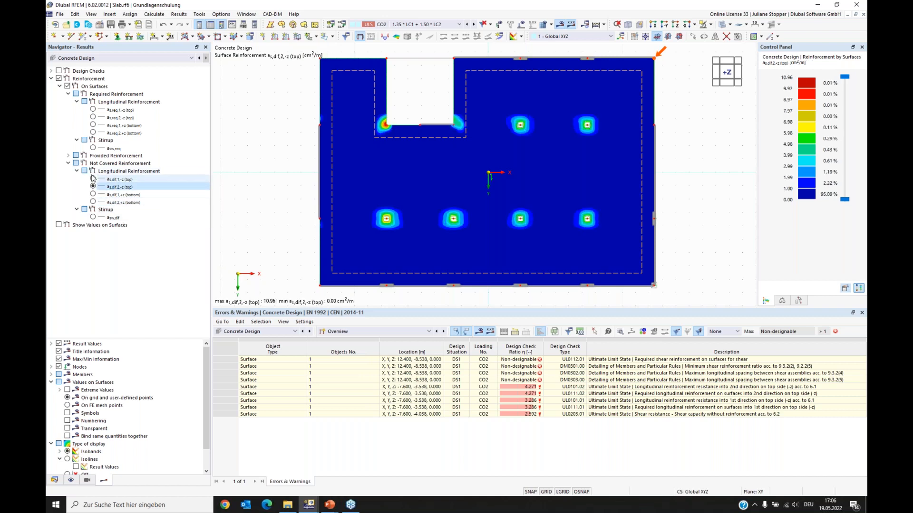
click(92, 179)
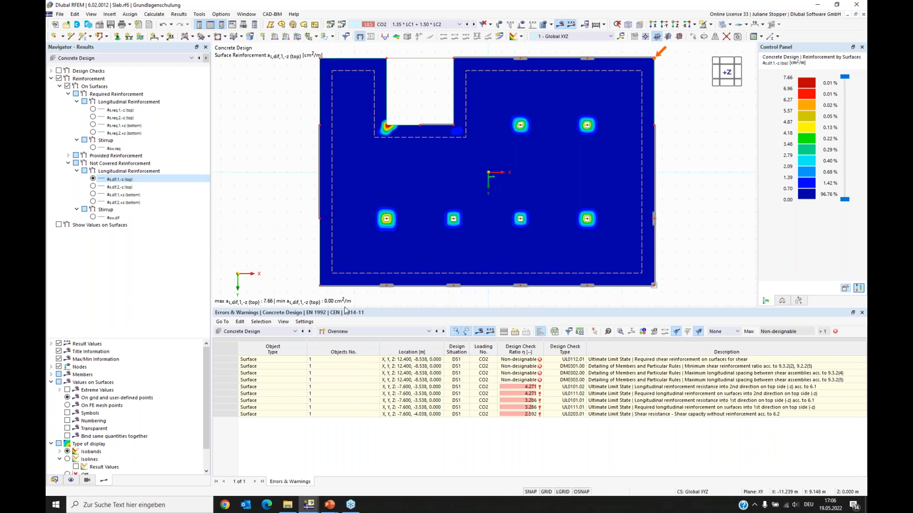
Show the design ratios on surfaces by design situation and open the design check details of UL0101.01
click(386, 363)
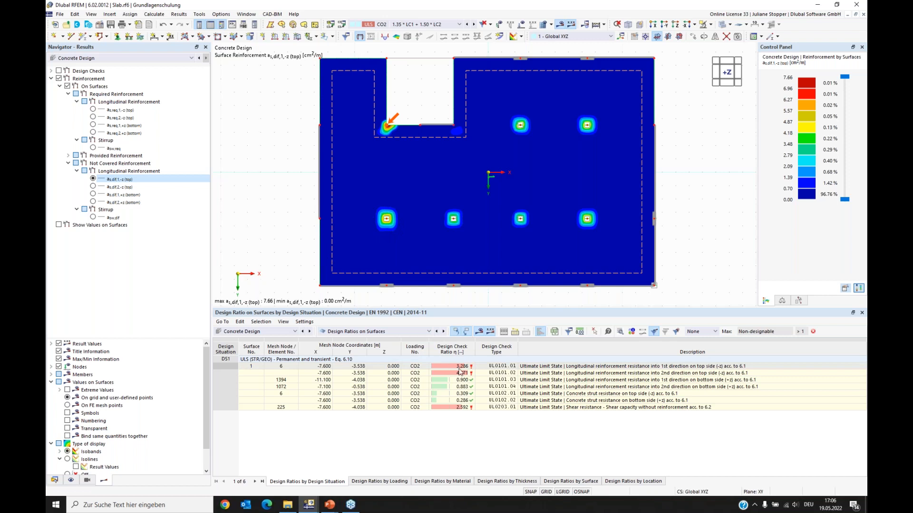
click(499, 368)
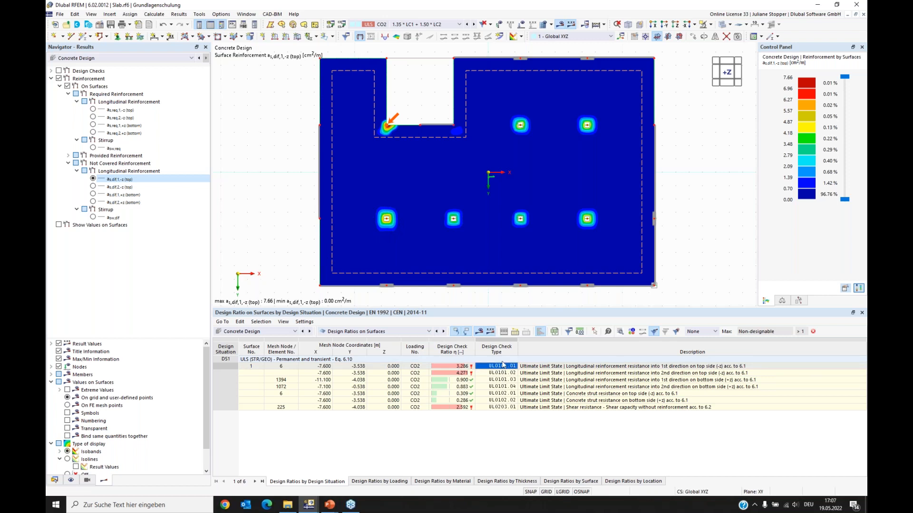
double_click(503, 365)
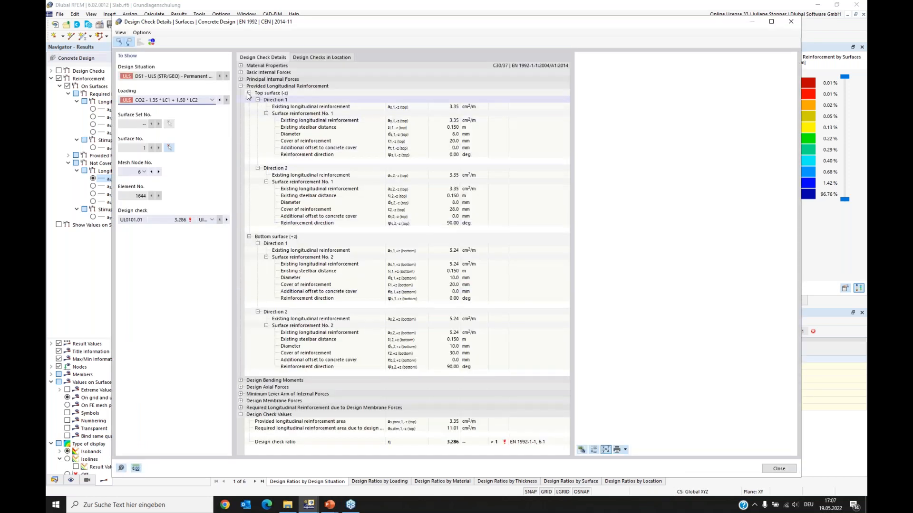
Examine the concrete properties, the design check ratio and its formulas in the UL0101.01 details
click(241, 86)
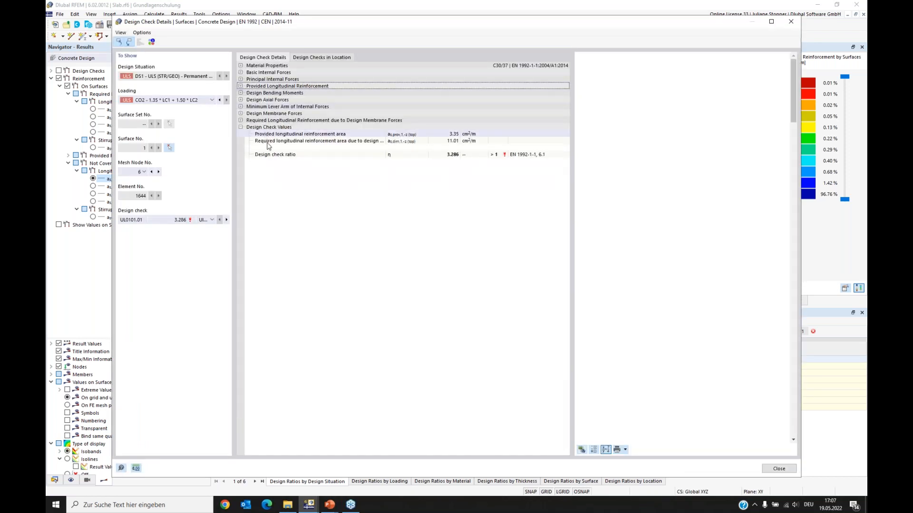
click(241, 66)
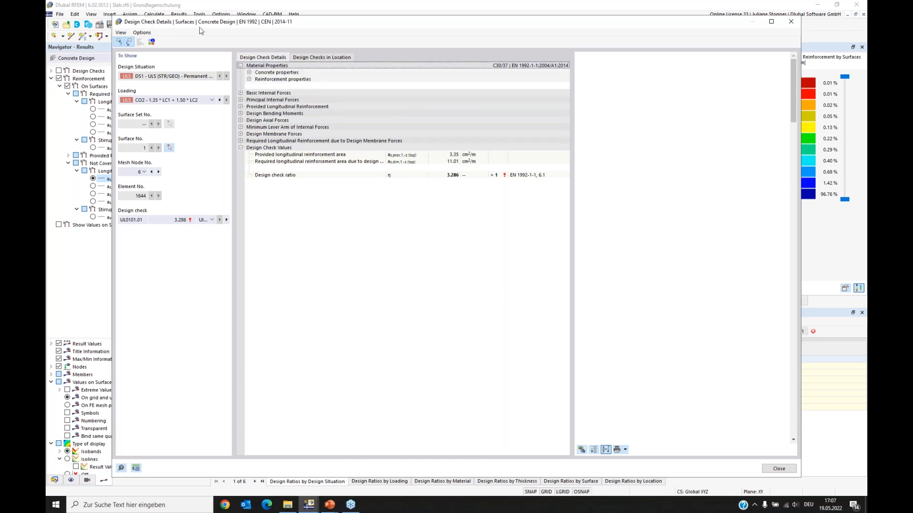
click(249, 72)
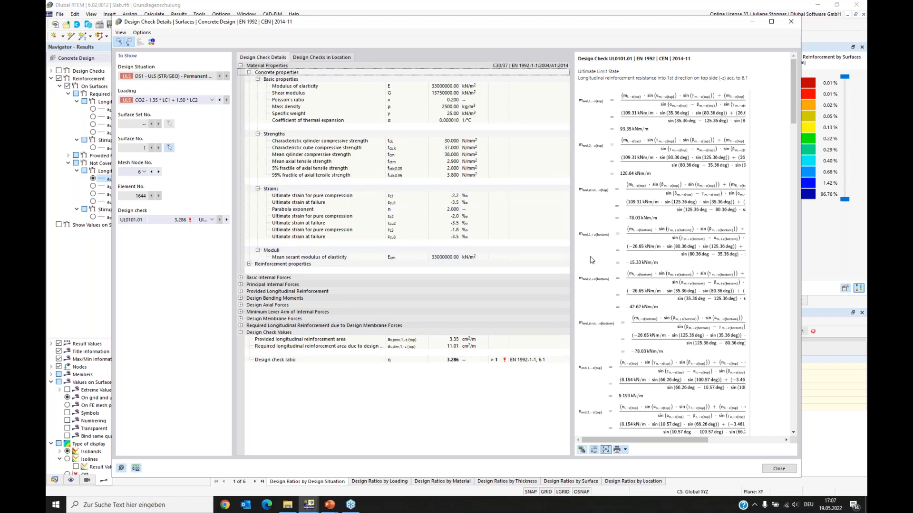
click(451, 361)
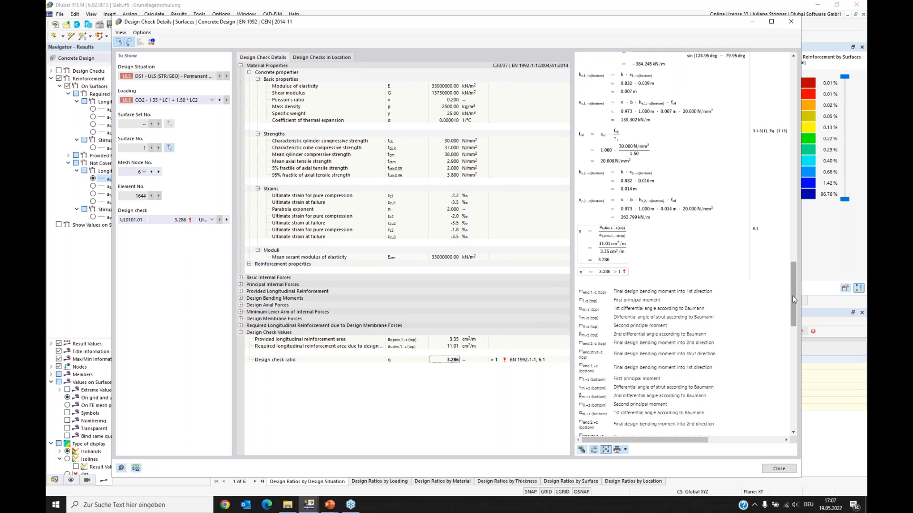
drag(792, 298, 792, 289)
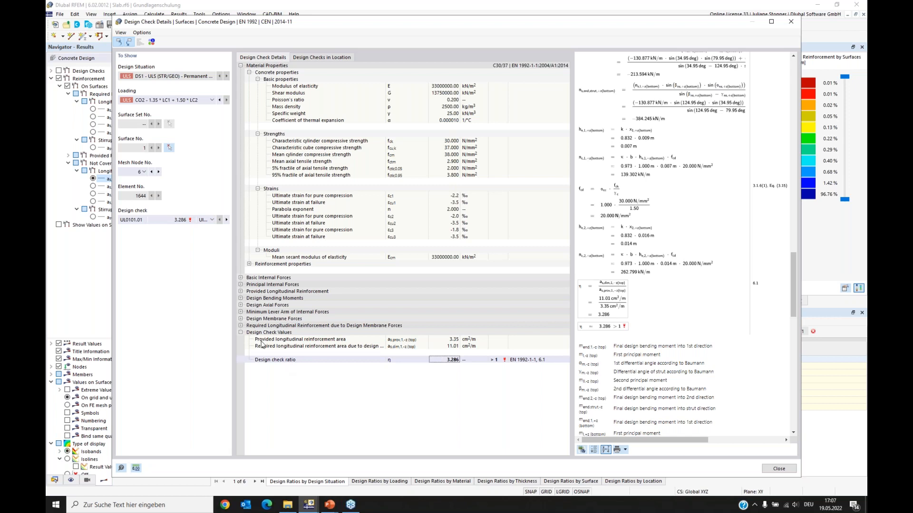
Examine the minimum lever arm values and the formulas for lever arm ratio, stress reduction factor and parabola exponent, and close the design check details
click(240, 313)
click(240, 312)
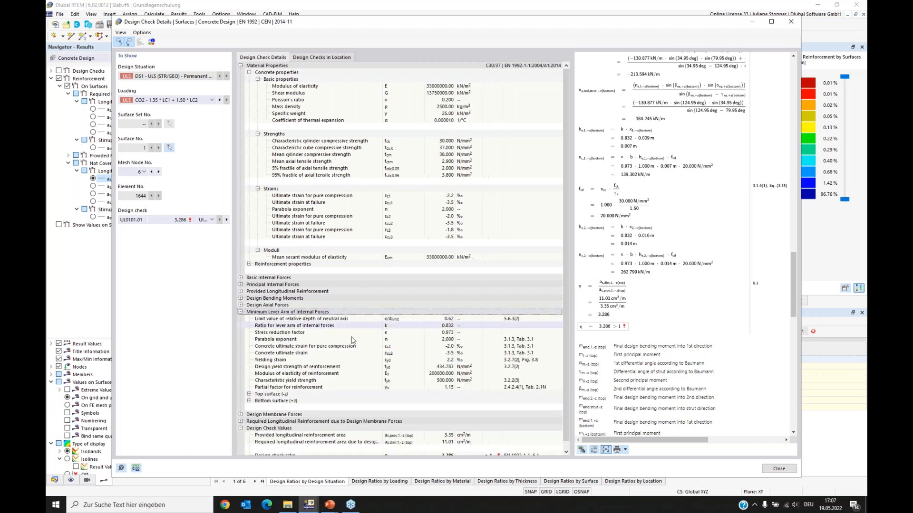
click(444, 326)
click(444, 332)
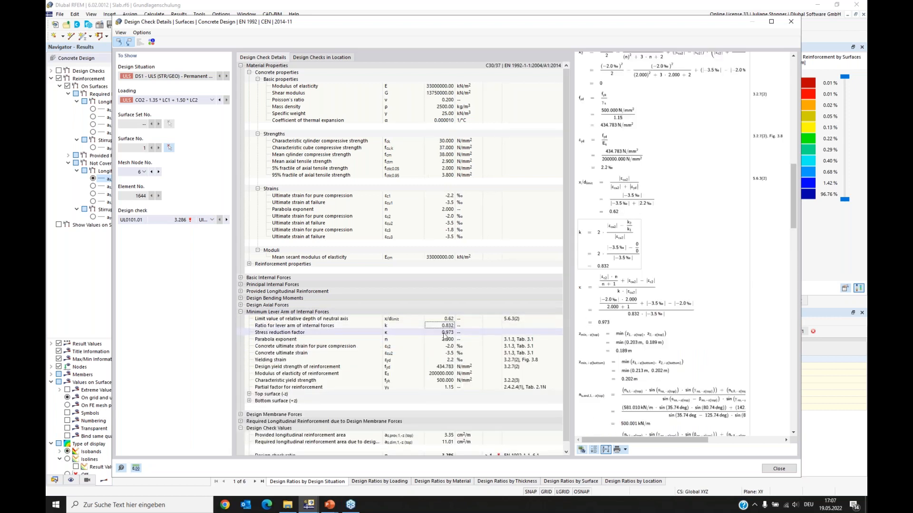
click(446, 340)
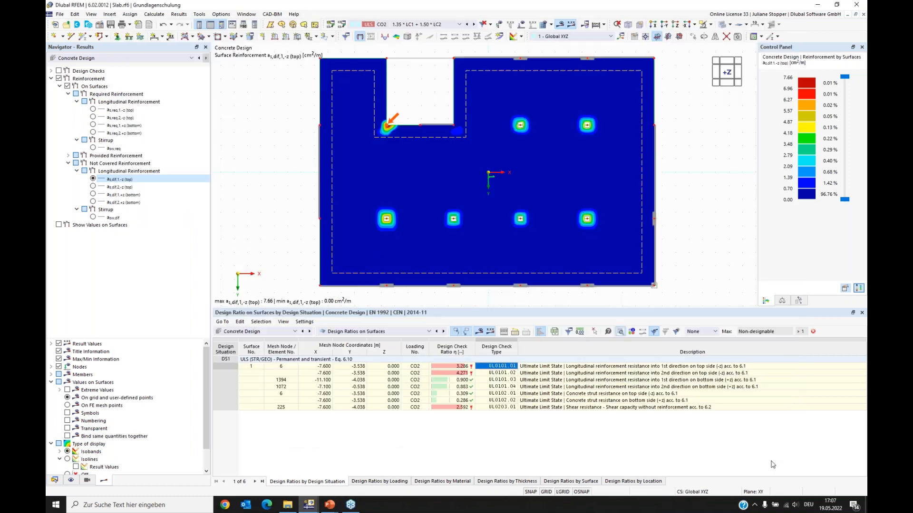
click(778, 469)
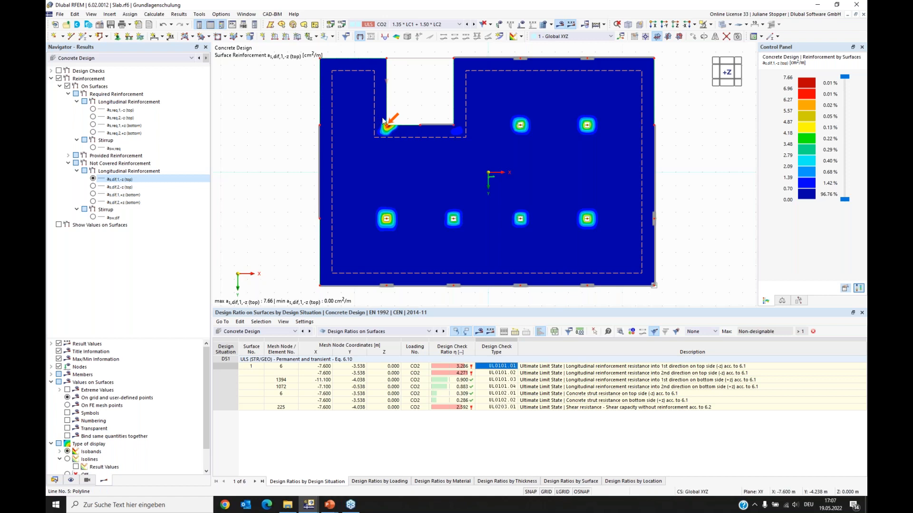
click(280, 191)
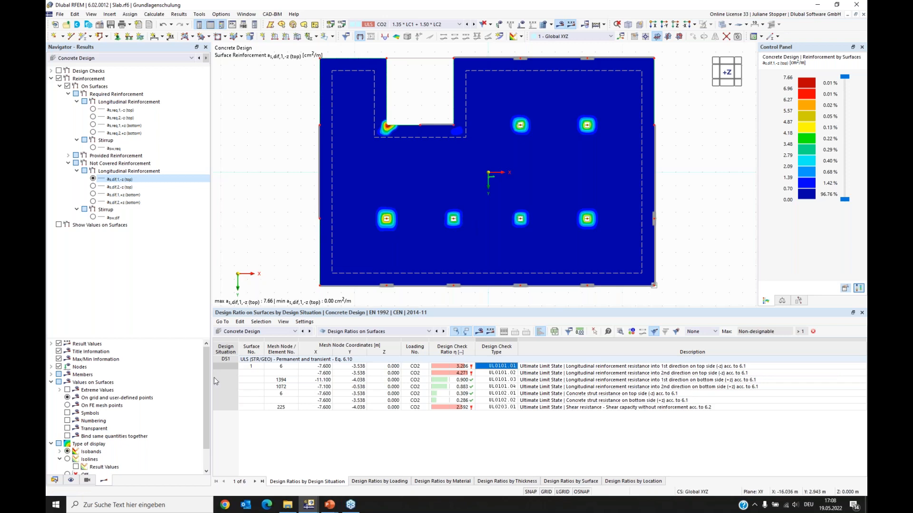
Create a new surface reinforcement with location type Free Rectangular, assigned only to the top (-z) side
click(55, 481)
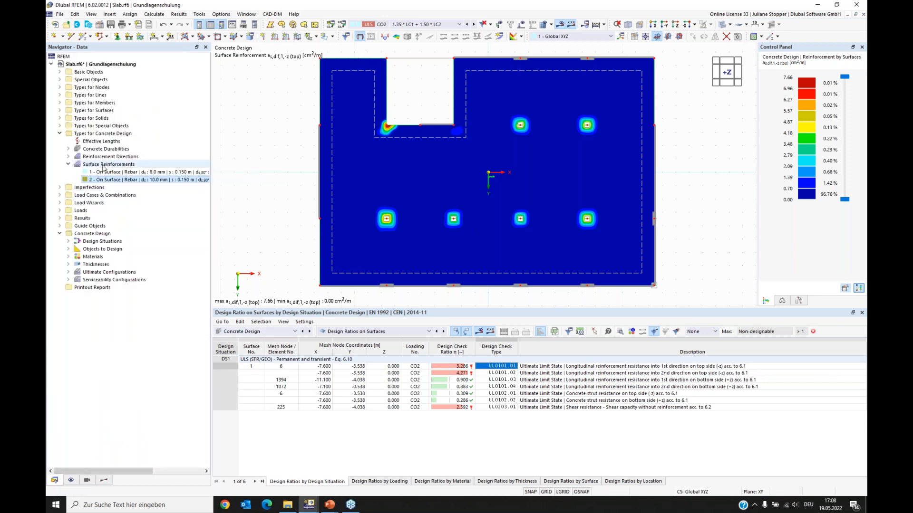
right_click(97, 166)
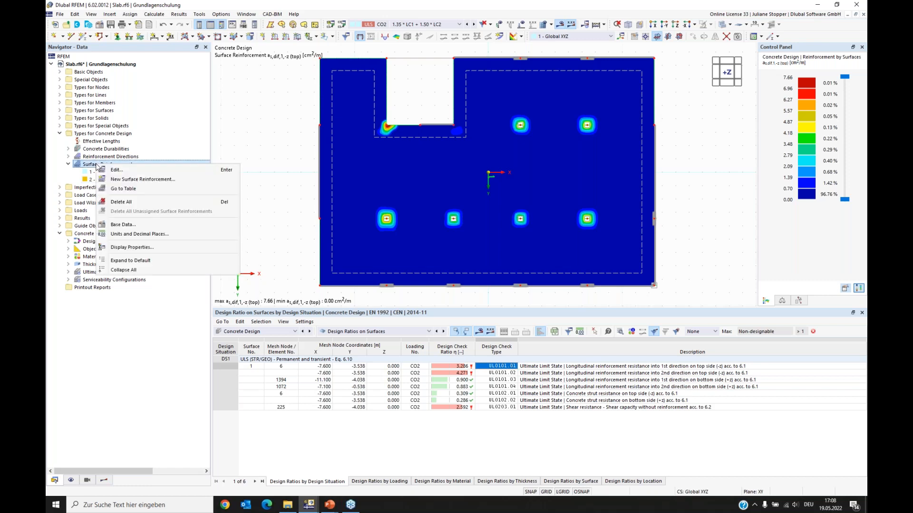
click(126, 180)
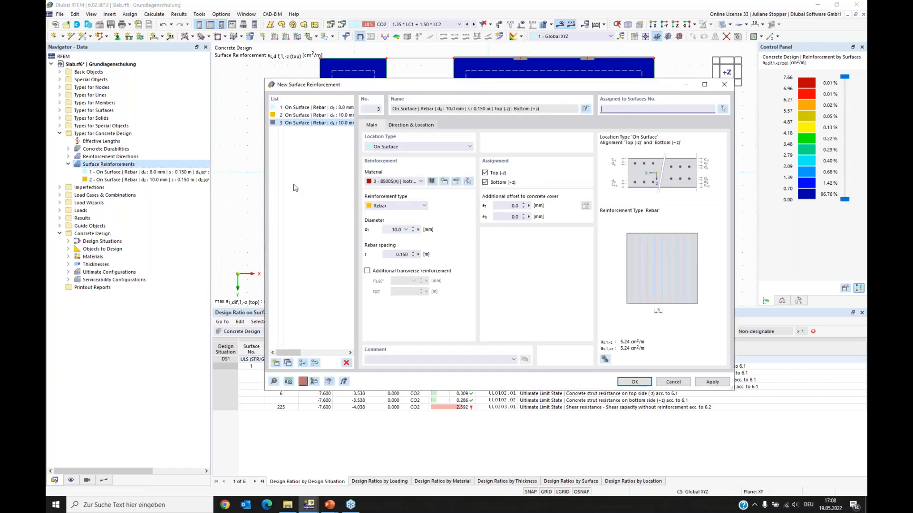
click(408, 147)
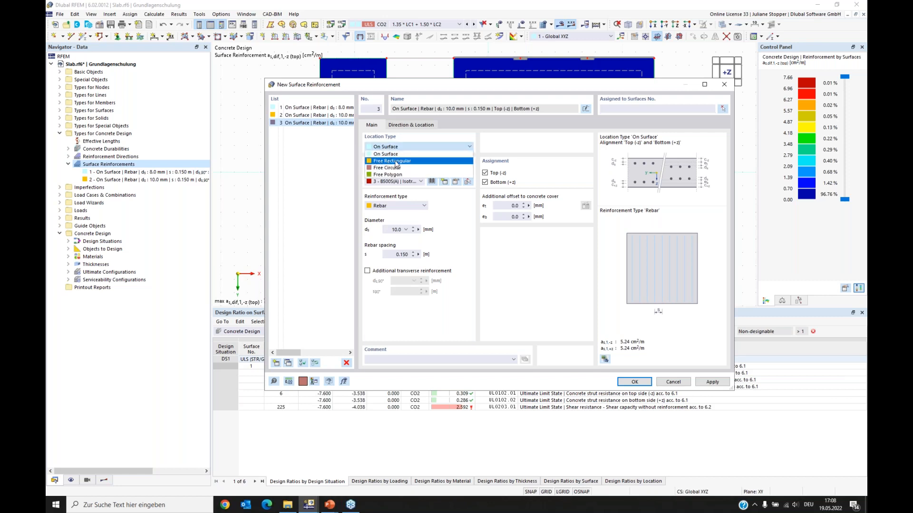
click(399, 161)
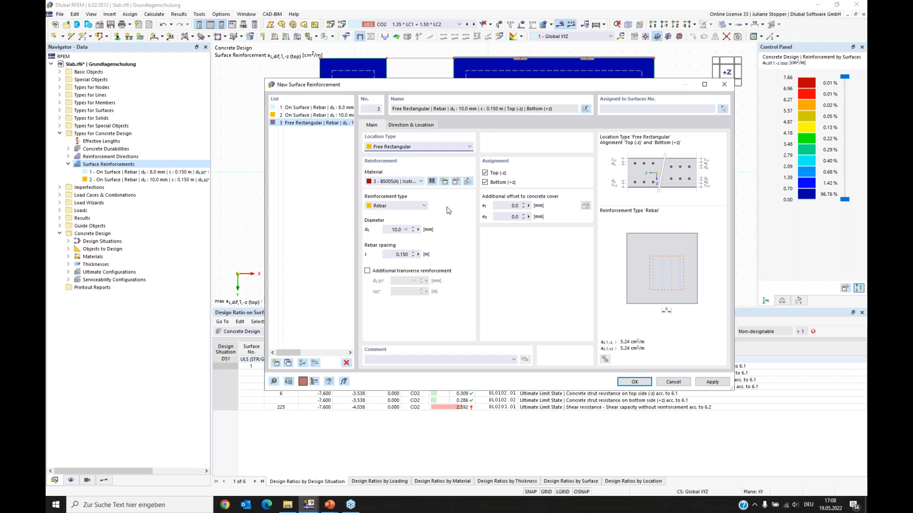
click(485, 182)
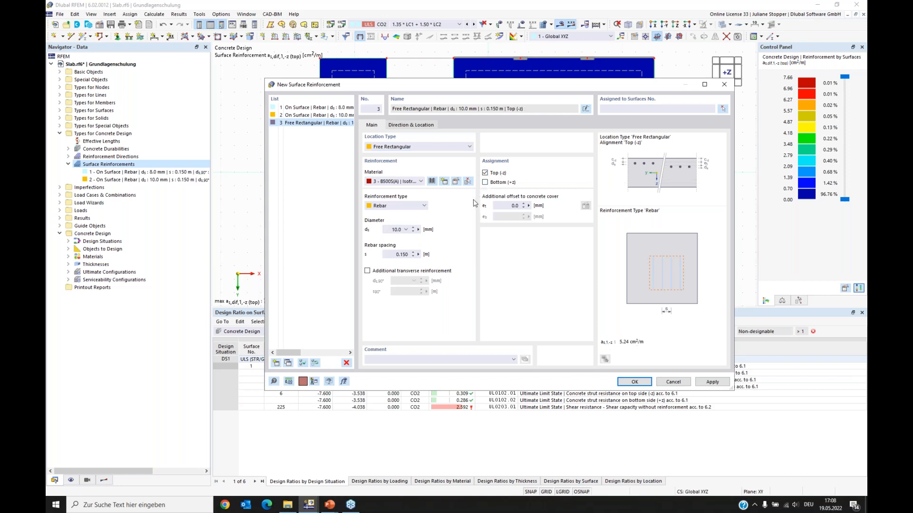
Add transverse reinforcement and set both rebar directions to 16 mm diameter at 0.100 m spacing
click(367, 272)
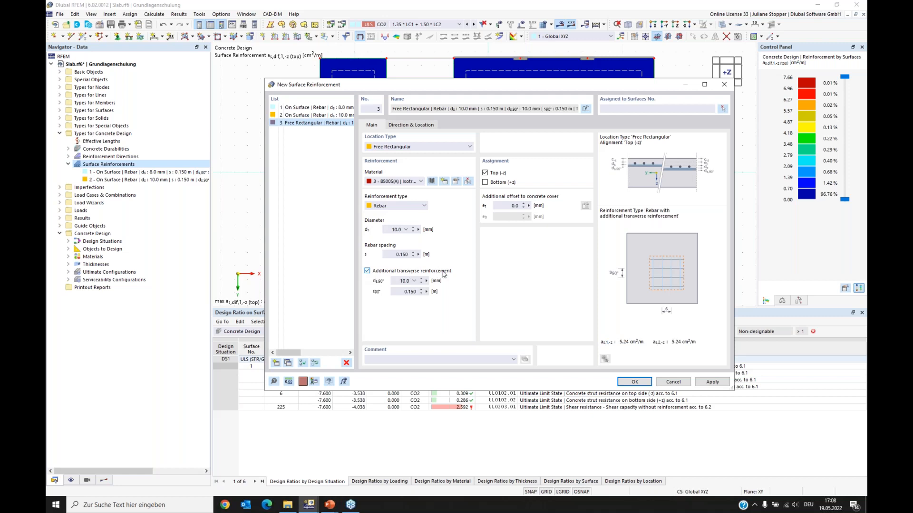
click(395, 229)
click(403, 281)
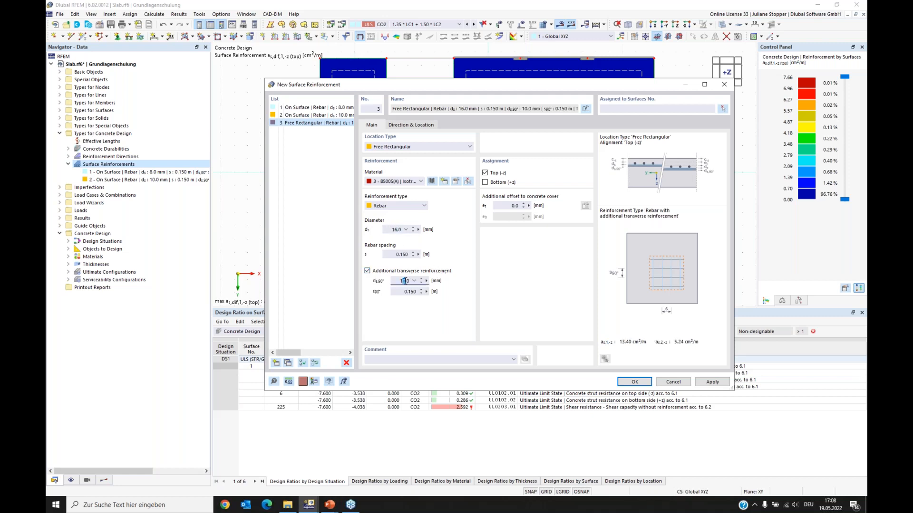
click(405, 254)
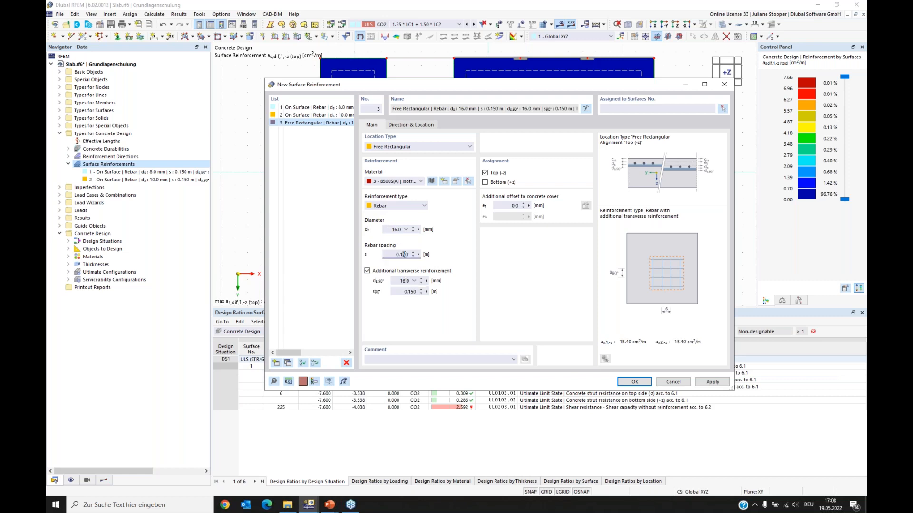
click(411, 291)
text(0)
Locate the reinforcement in design direction as,1 by center and sides of rectangle, centred on column node No. 18 at X -7.600, Y 3.462
click(411, 126)
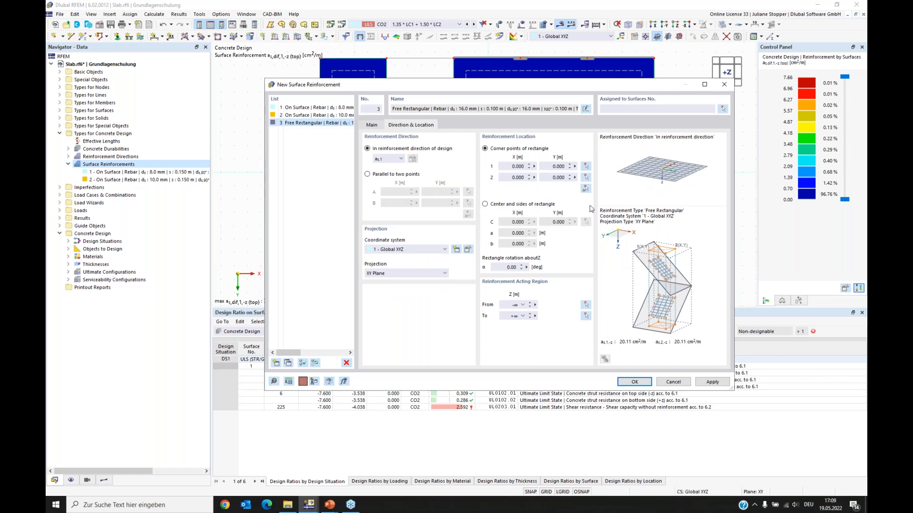
click(402, 160)
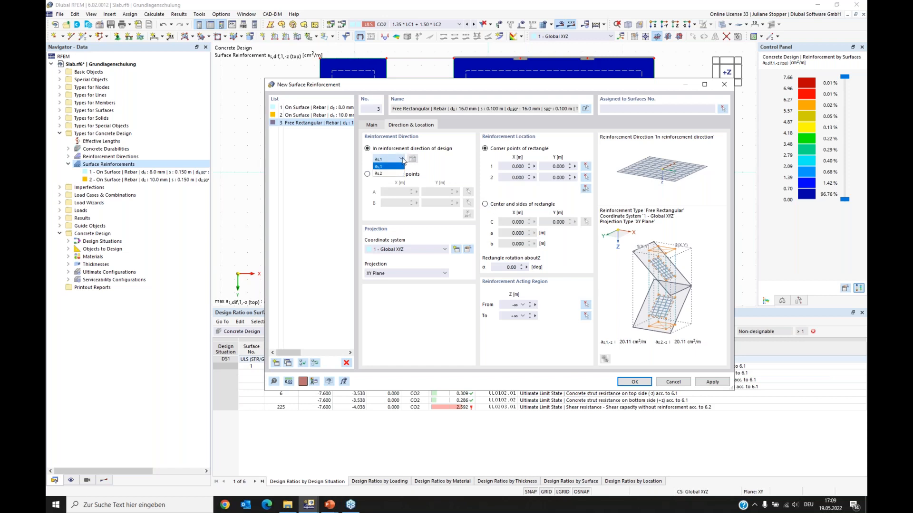
click(444, 162)
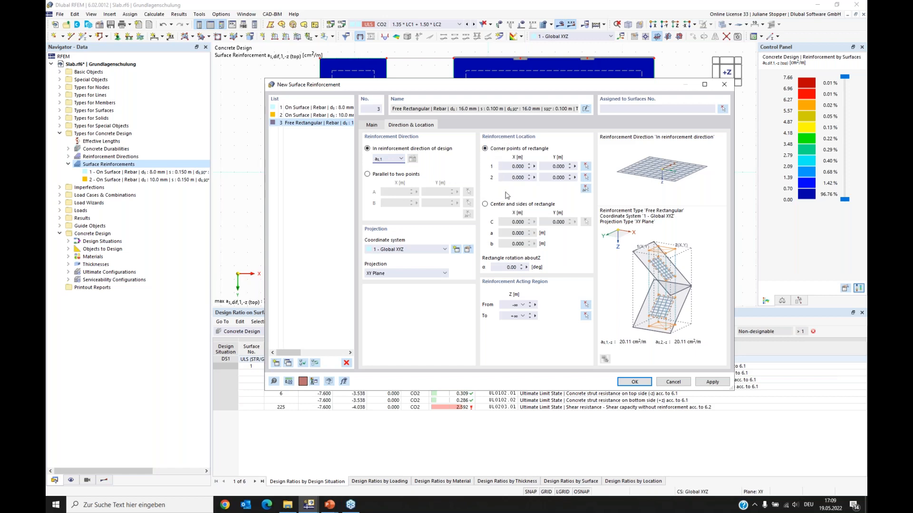
click(485, 204)
click(586, 223)
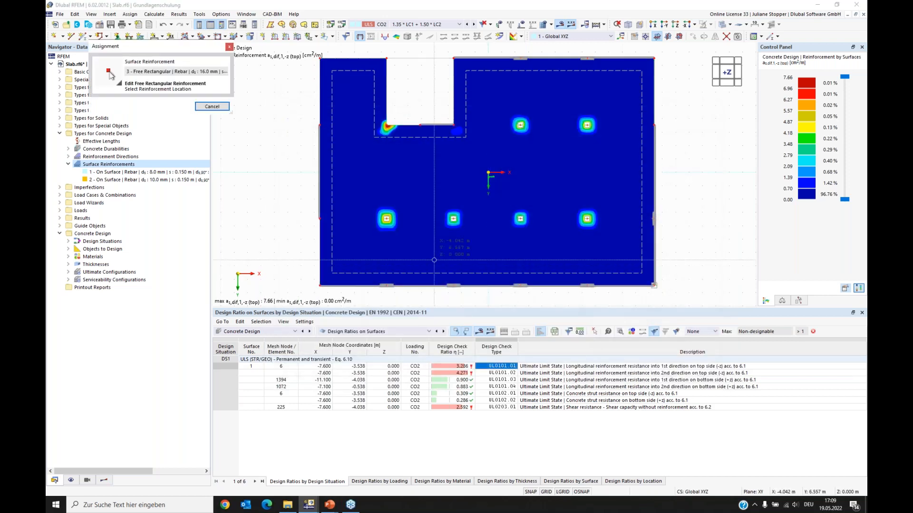
scroll(385, 219, up, 5)
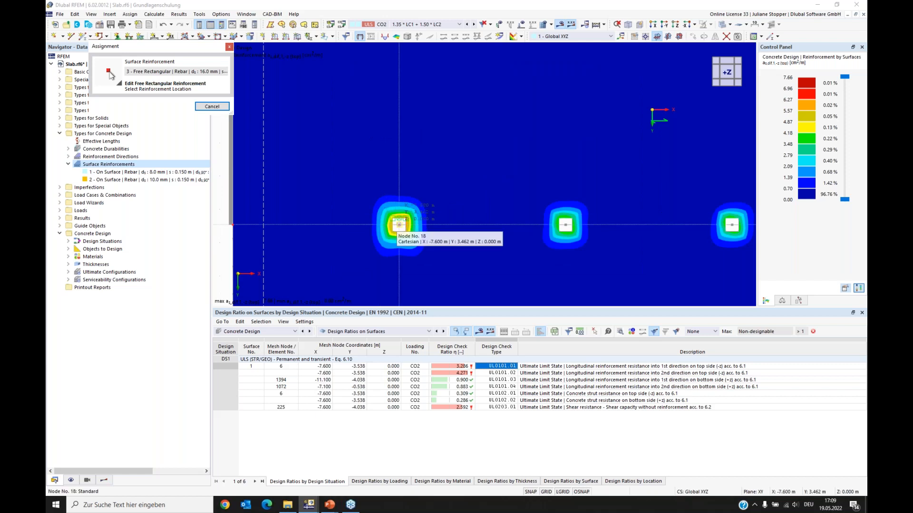
click(399, 225)
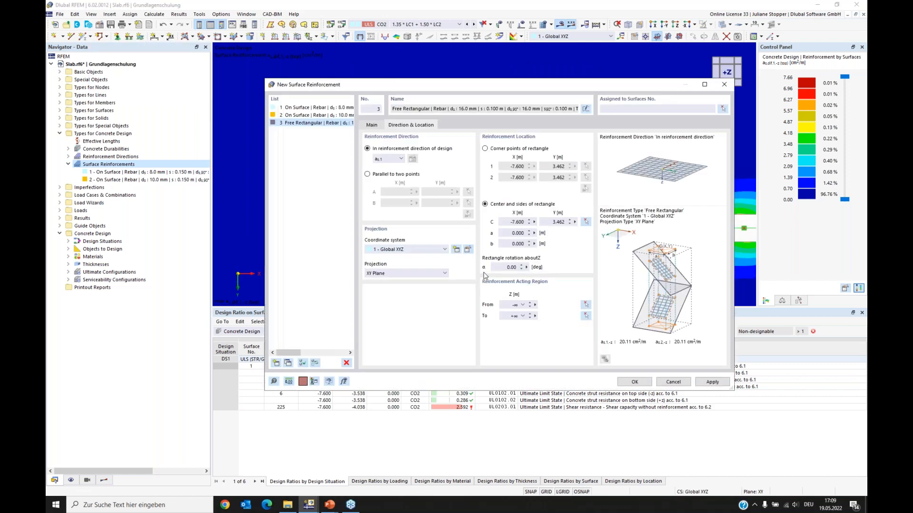
Set the rectangle sides to a = 3 m and b = 4 m, assign the reinforcement to surface 1 and confirm it
click(517, 233)
text(3)
click(509, 244)
text(4)
click(510, 267)
click(636, 108)
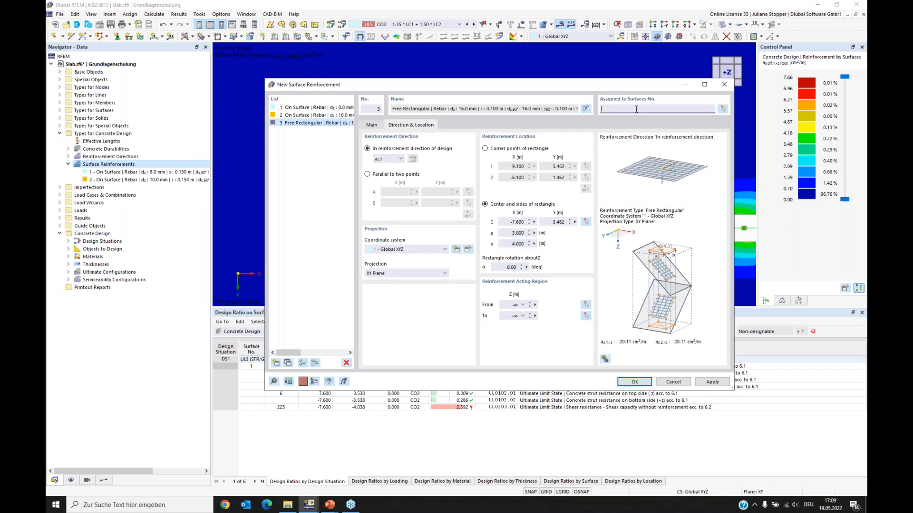
text(1)
click(635, 382)
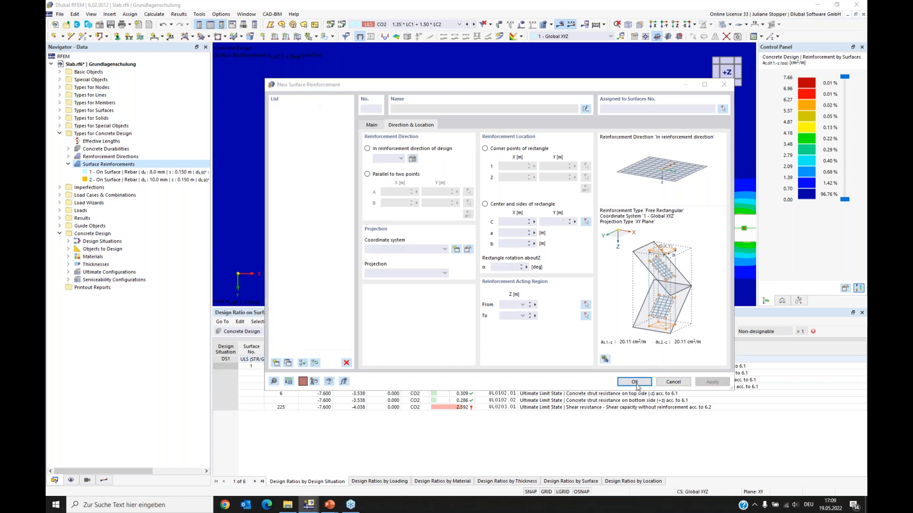
click(493, 290)
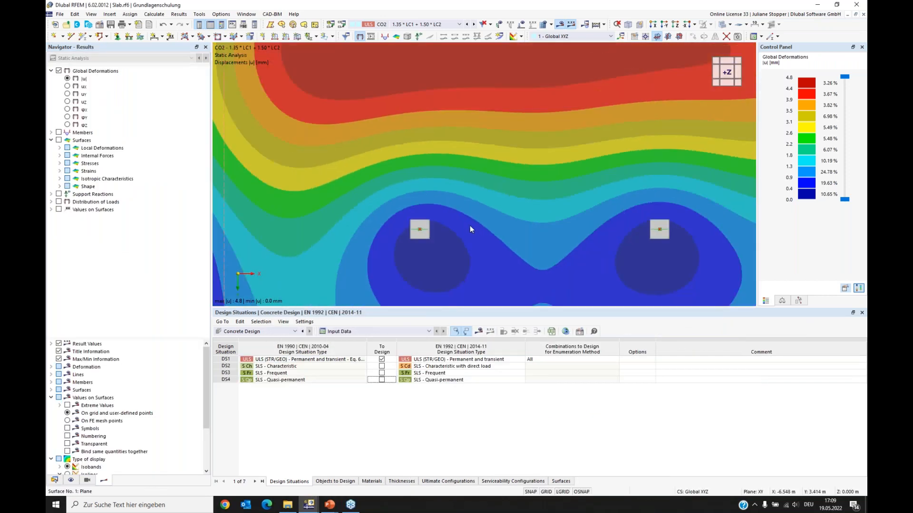
Turn off the results and display the concrete design types on the model, hiding the On Surface reinforcement so only the free rectangular one shows
click(559, 25)
scroll(584, 200, down, 3)
middle_drag(627, 203, 475, 228)
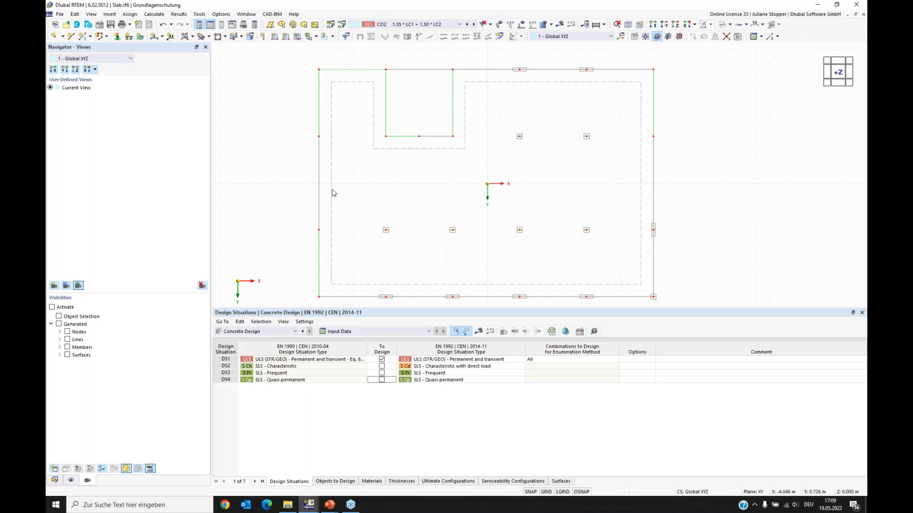
click(71, 480)
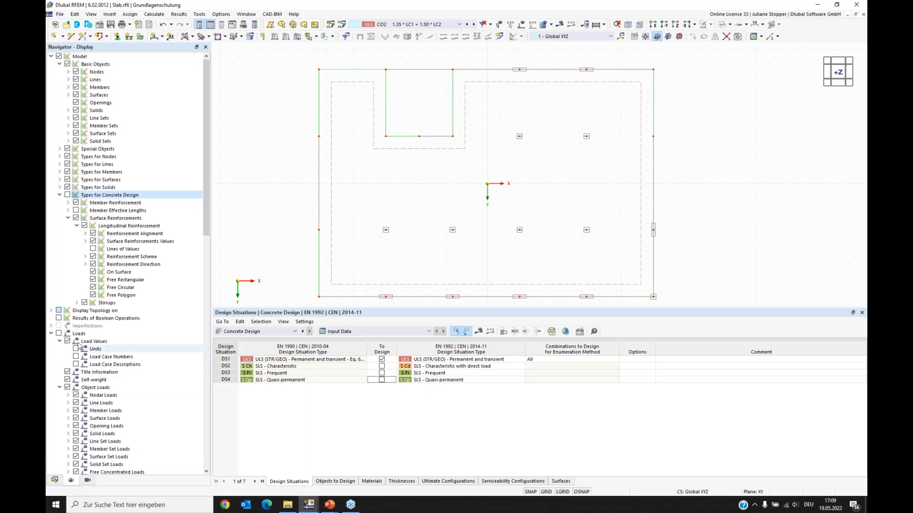
click(67, 195)
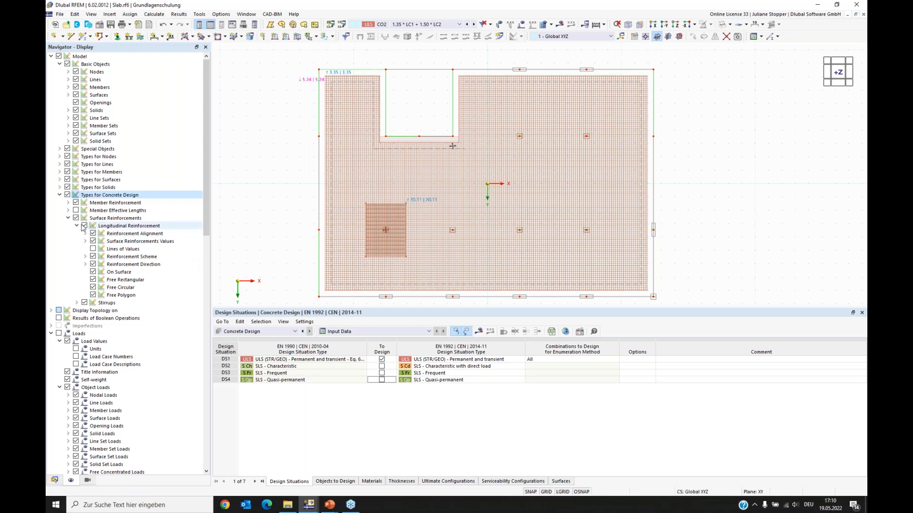
click(93, 248)
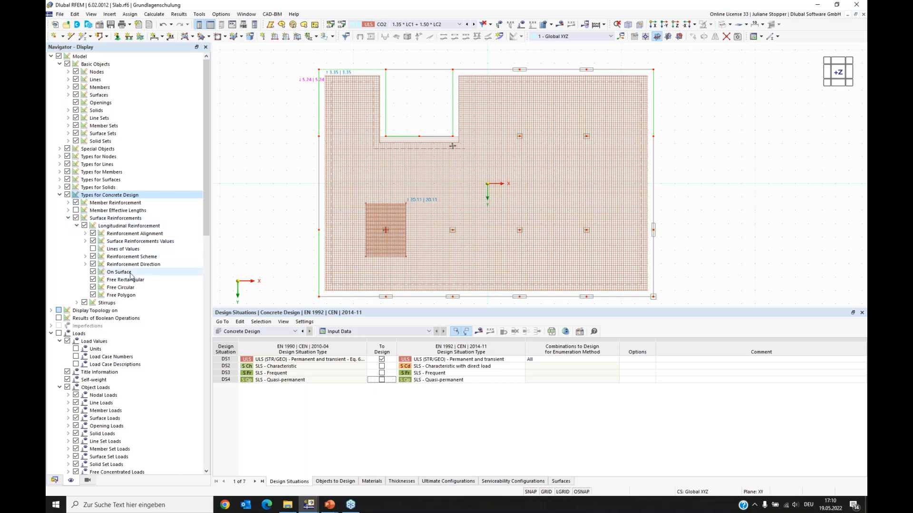
click(93, 271)
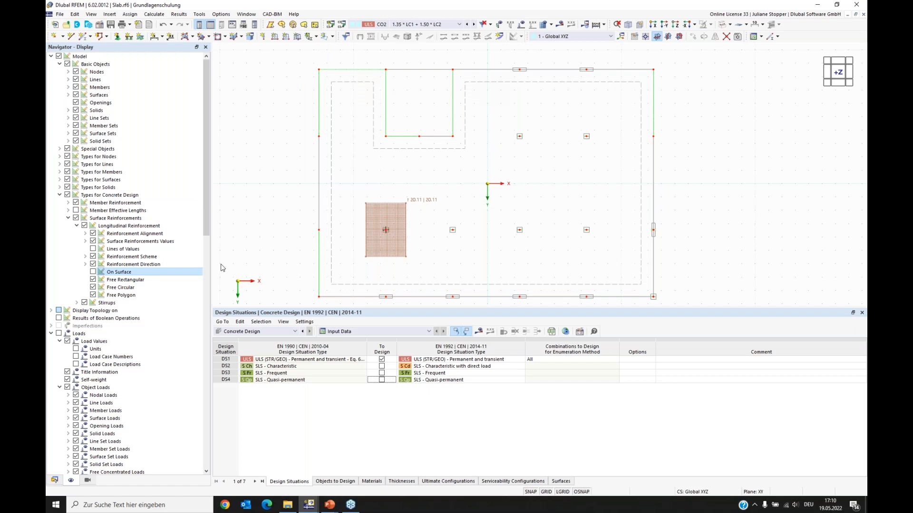
Change the free rectangular reinforcement's sides to a = 4 m and b = 3 m
double_click(380, 252)
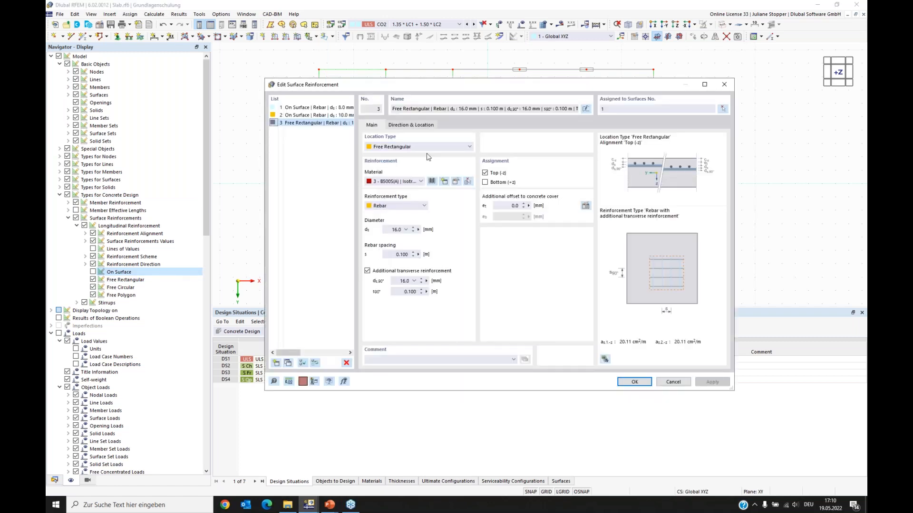
click(411, 125)
double_click(505, 233)
text(4)
key(Tab)
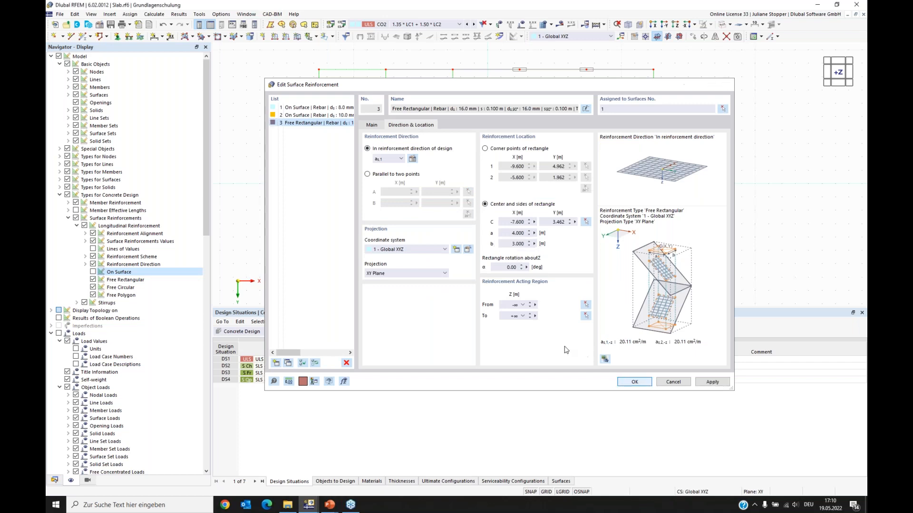
click(634, 382)
click(767, 249)
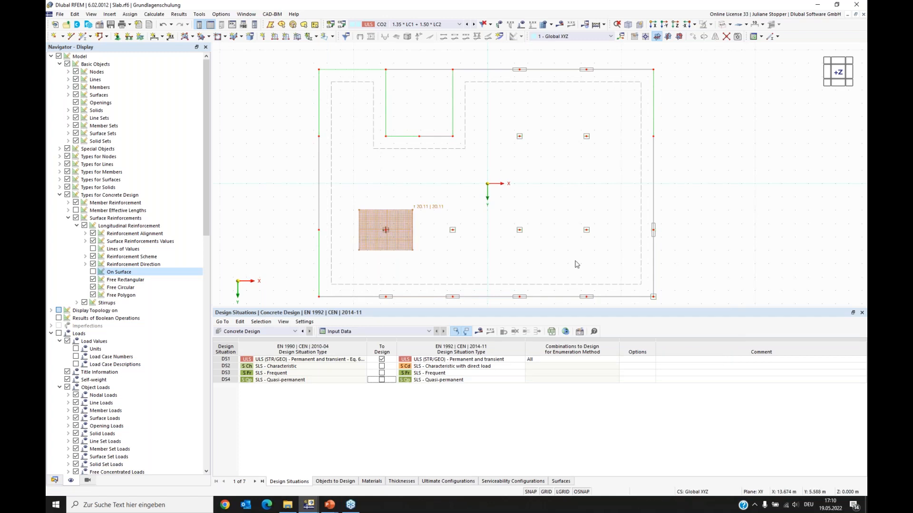
Copy the free rectangular reinforcement in 3 steps of 5 m in X onto the other columns of its row
click(392, 246)
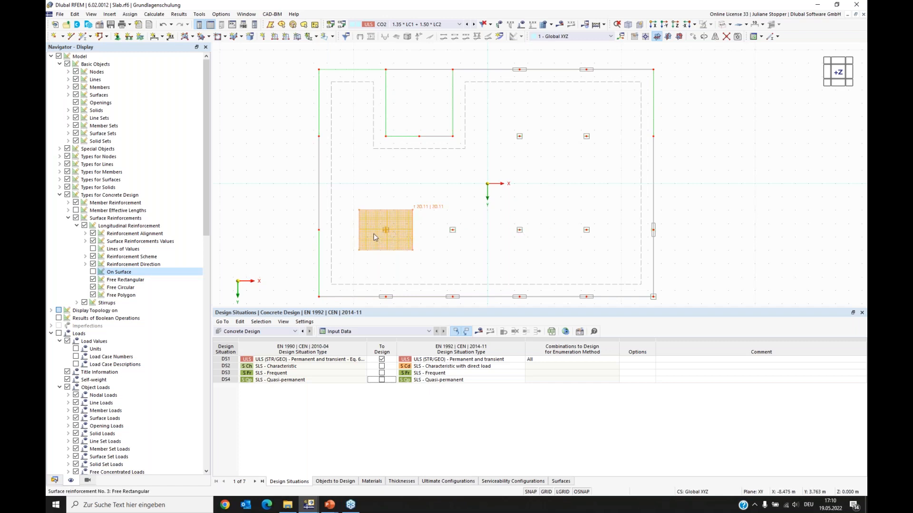
right_click(401, 236)
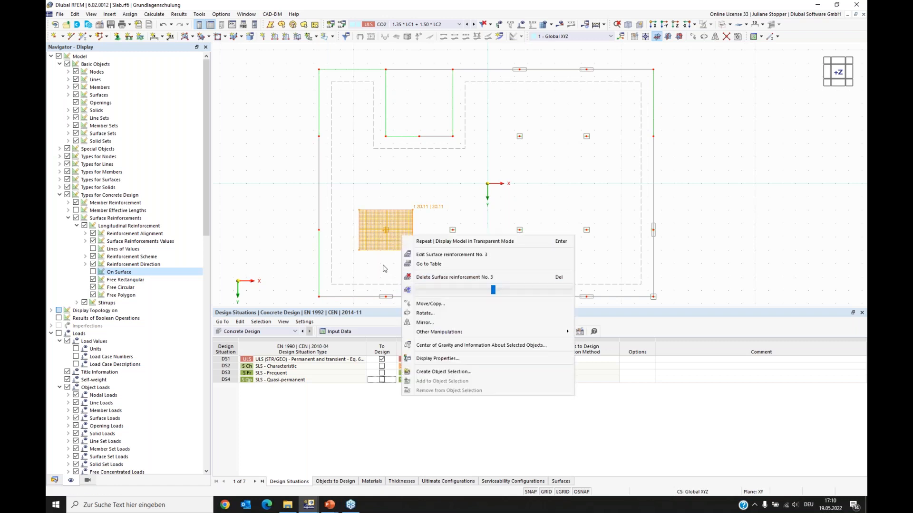
click(430, 304)
drag(429, 142, 255, 99)
drag(324, 100, 271, 99)
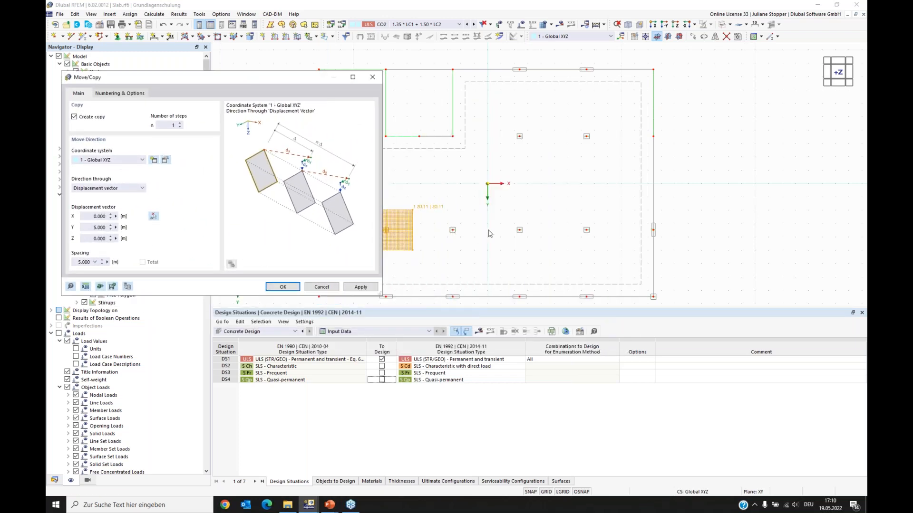
click(181, 124)
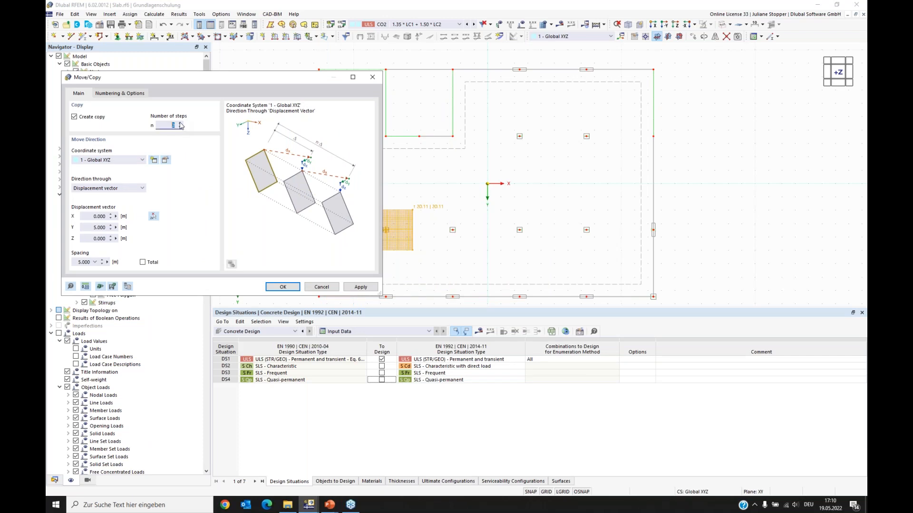
click(153, 216)
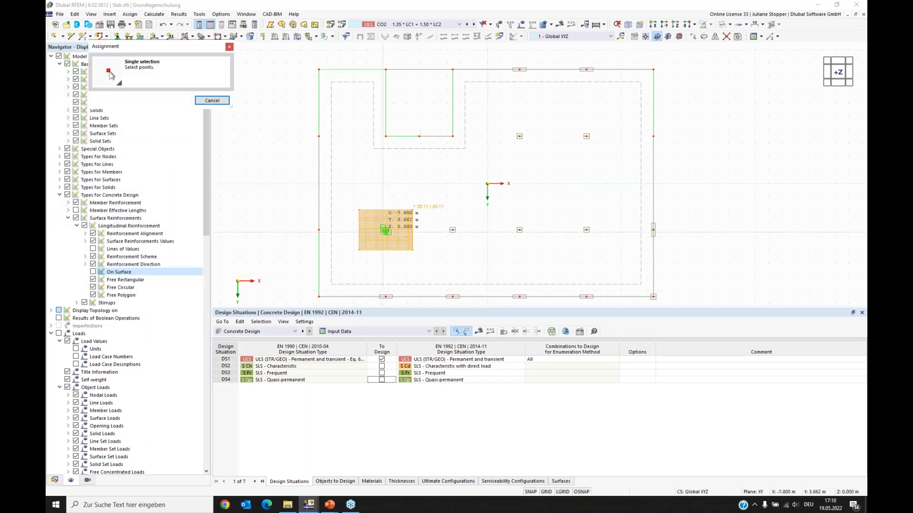
scroll(450, 229, up, 2)
scroll(450, 229, up, 1)
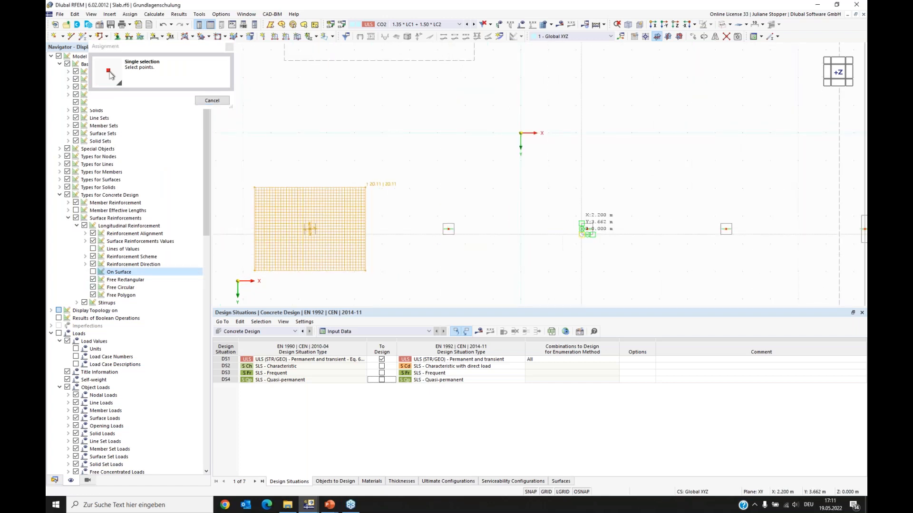
click(587, 229)
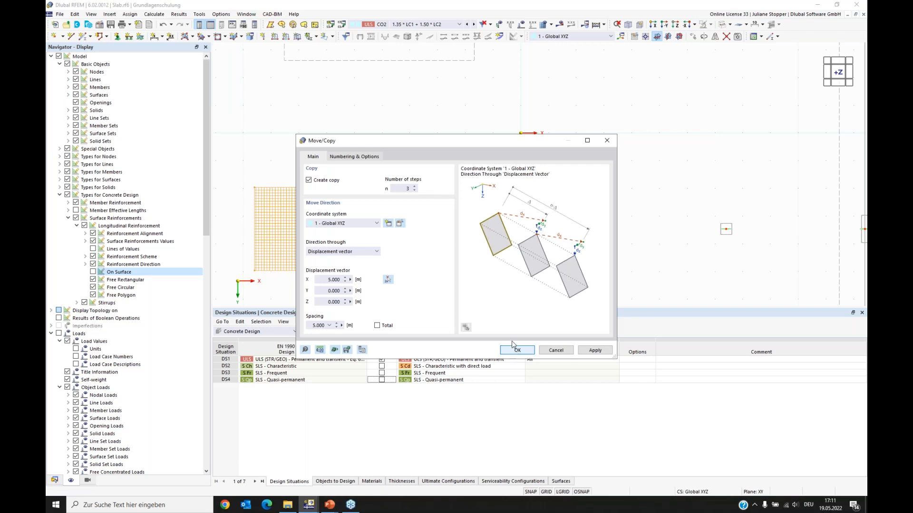
key(Return)
scroll(433, 270, down, 3)
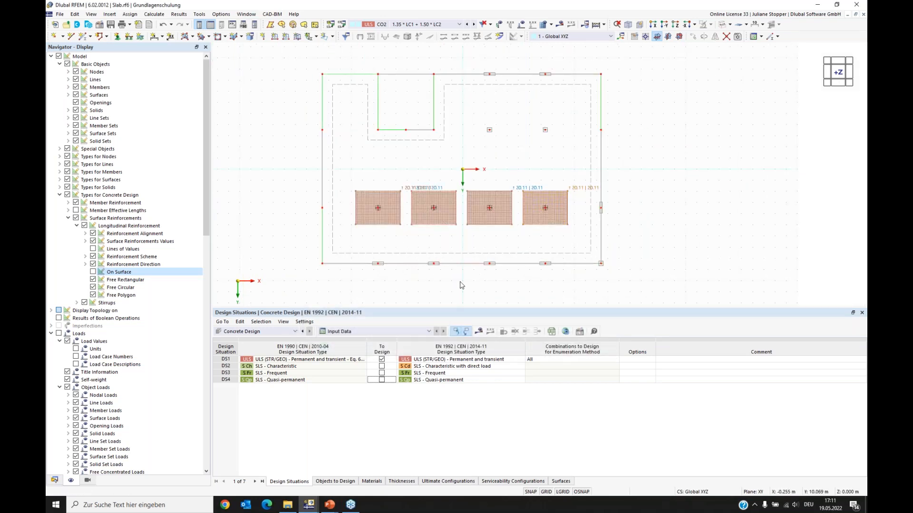
Select the four free rectangular reinforcements in the row and set up a copy of them with 1 step
click(381, 222)
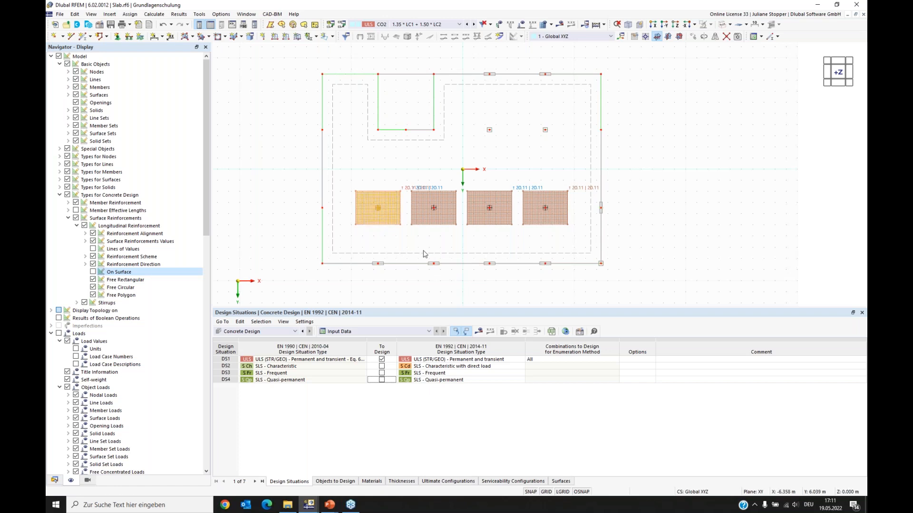
click(450, 224)
click(495, 223)
click(547, 223)
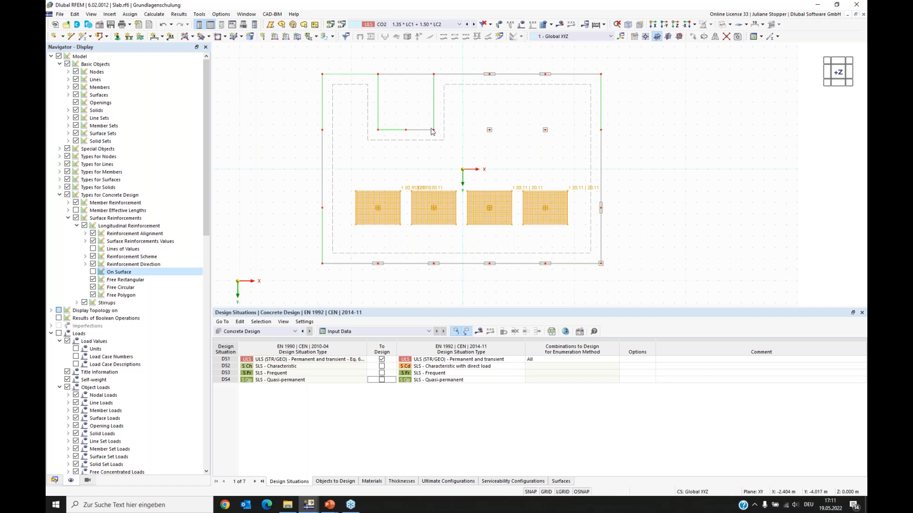
right_click(375, 212)
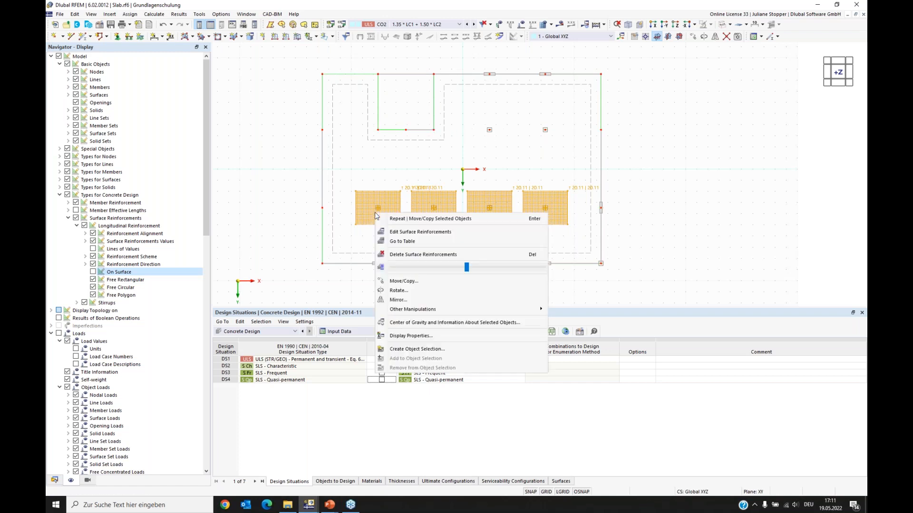
click(402, 281)
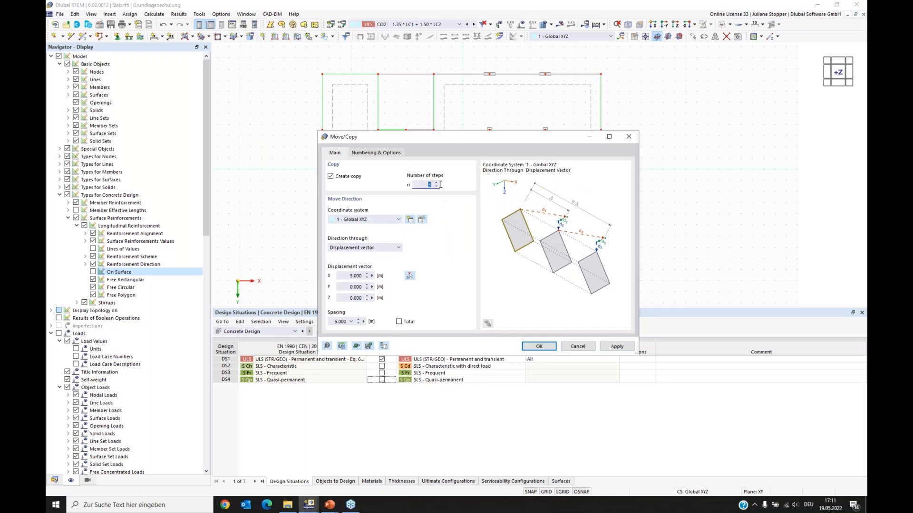
text(1)
Define the copy displacement as -7 m in Y using two nodes on the slab's edge and create the second row of reinforcements
click(410, 277)
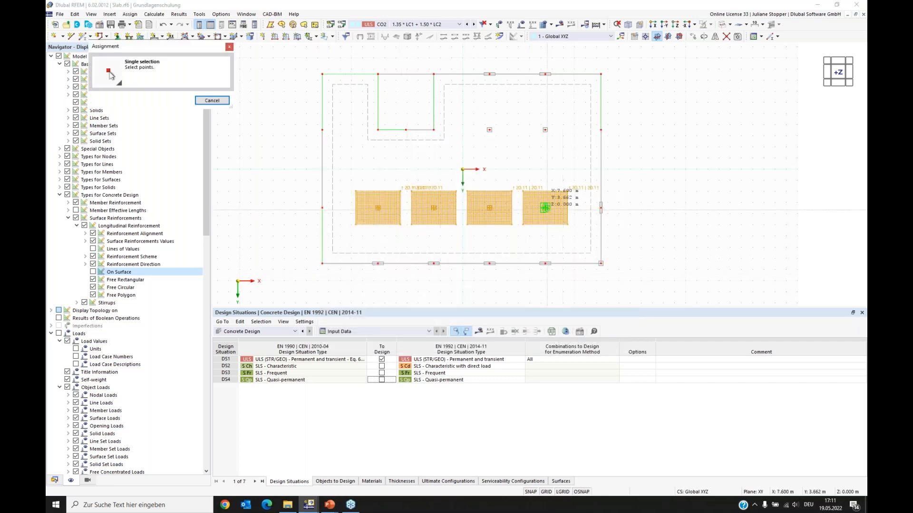
scroll(590, 209, up, 2)
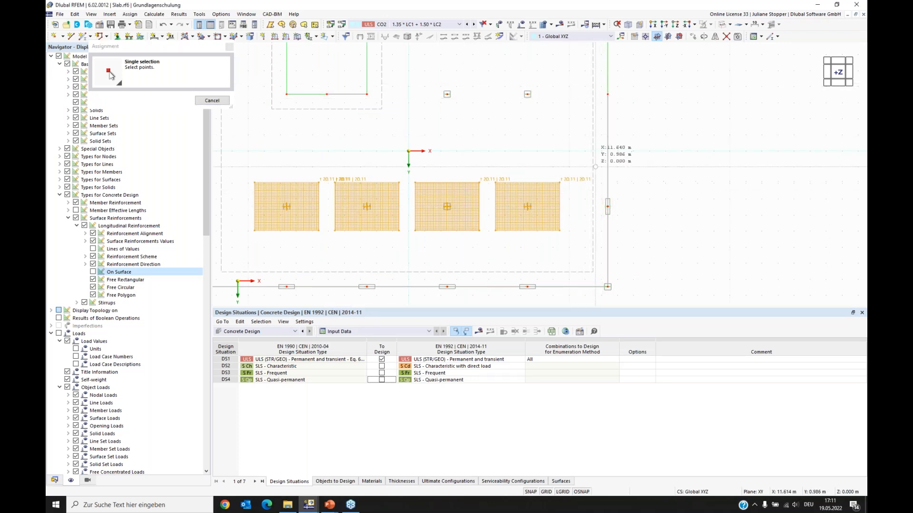
key(Escape)
click(388, 280)
scroll(594, 216, up, 5)
click(594, 221)
scroll(593, 221, down, 6)
click(595, 85)
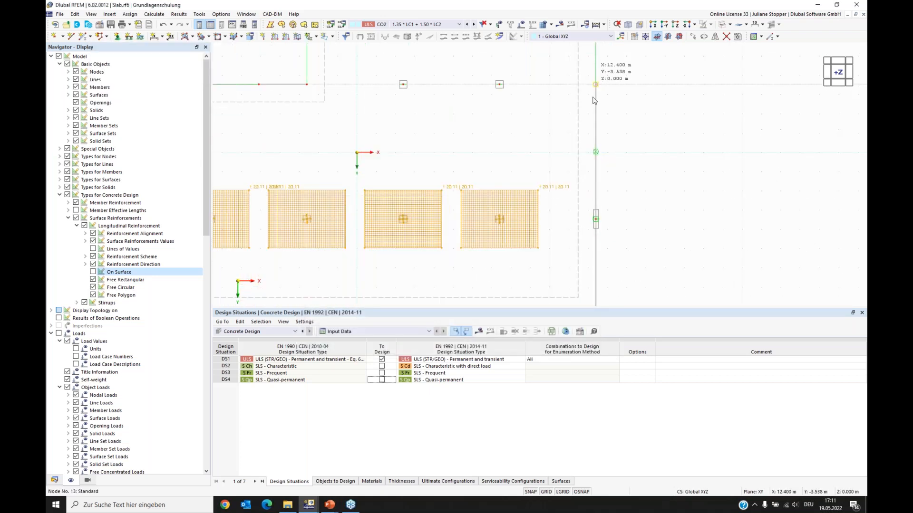
scroll(442, 257, down, 4)
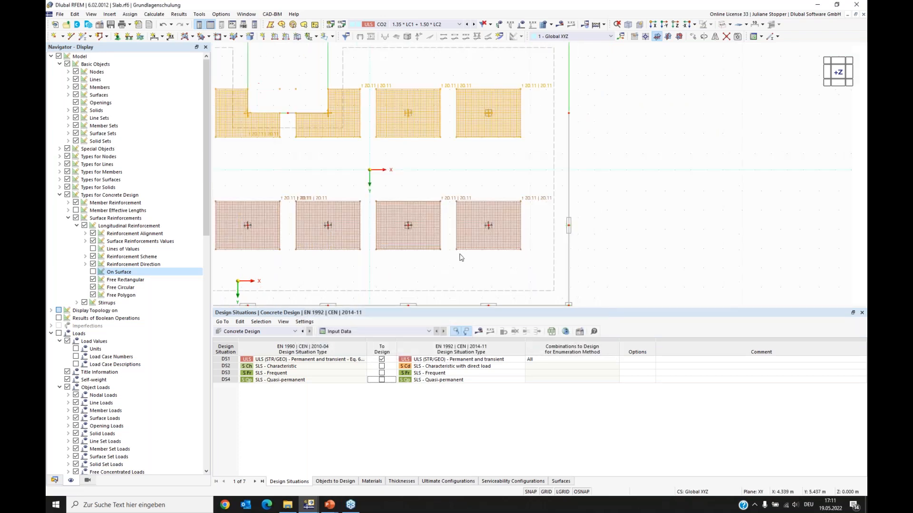
middle_drag(352, 174, 451, 144)
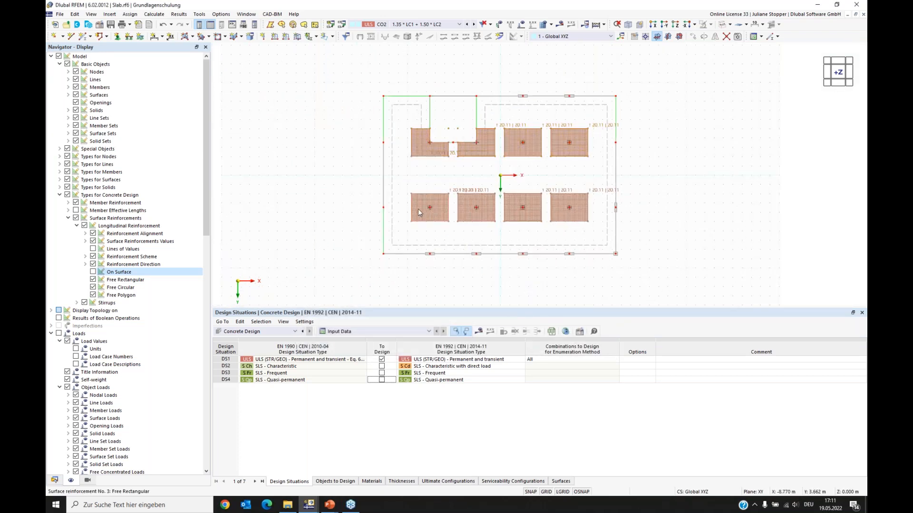
Copy the first reinforcement of each row once by -5 m in X onto the adjacent slab edge
click(417, 156)
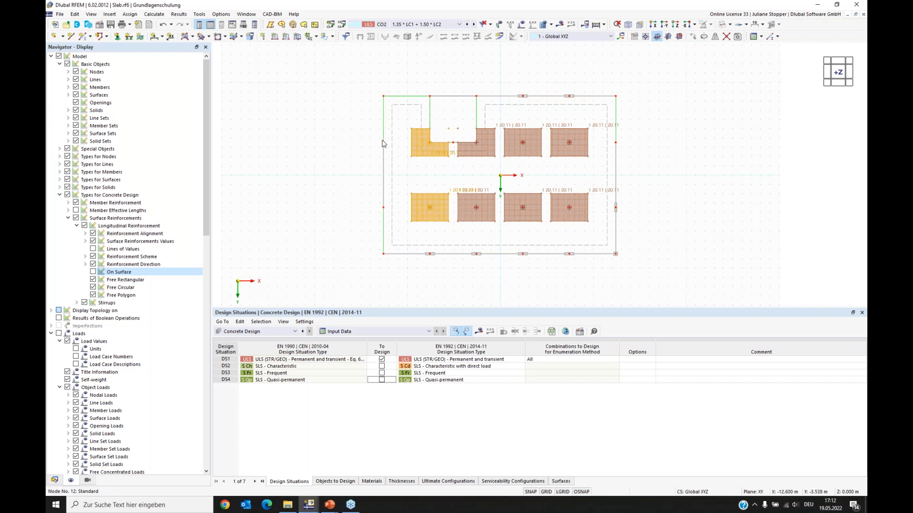
right_click(425, 153)
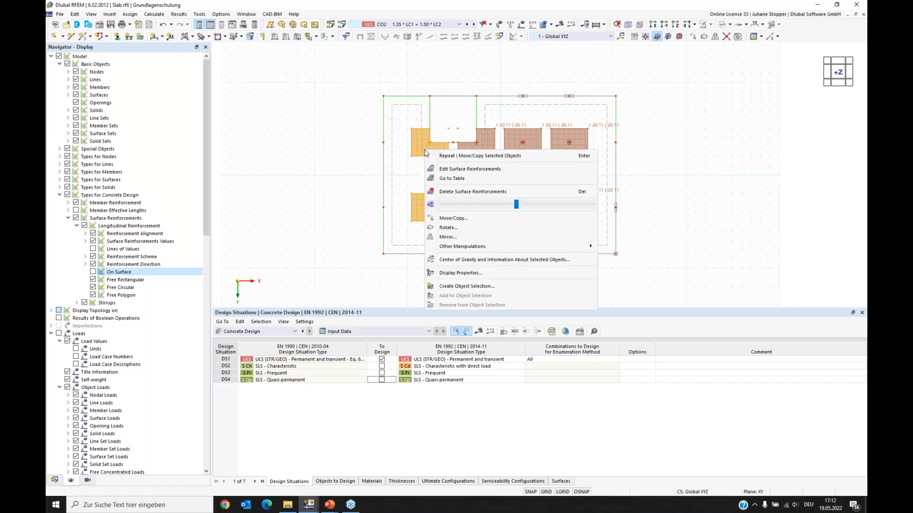
click(452, 219)
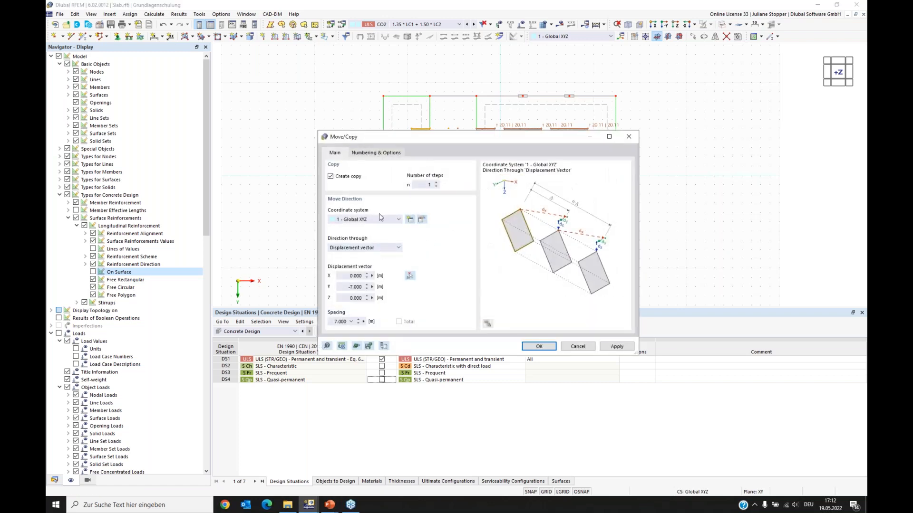
click(409, 276)
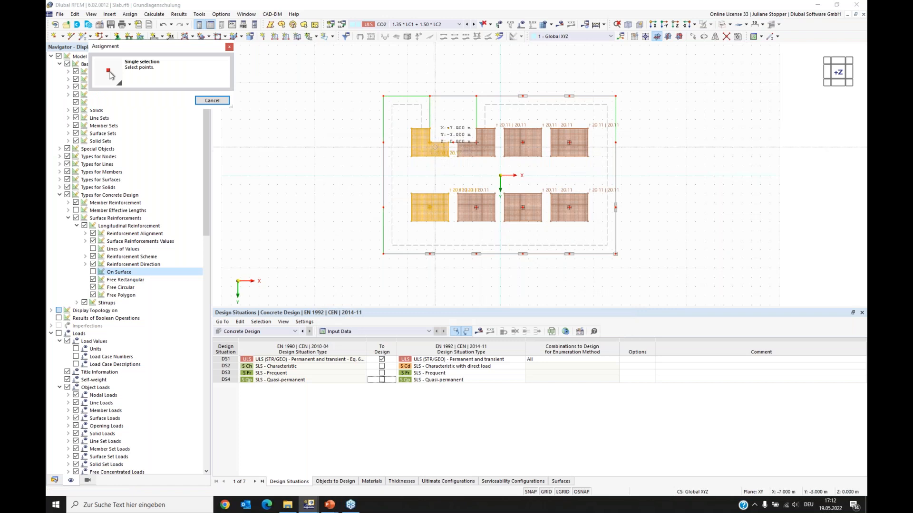
click(430, 142)
click(383, 142)
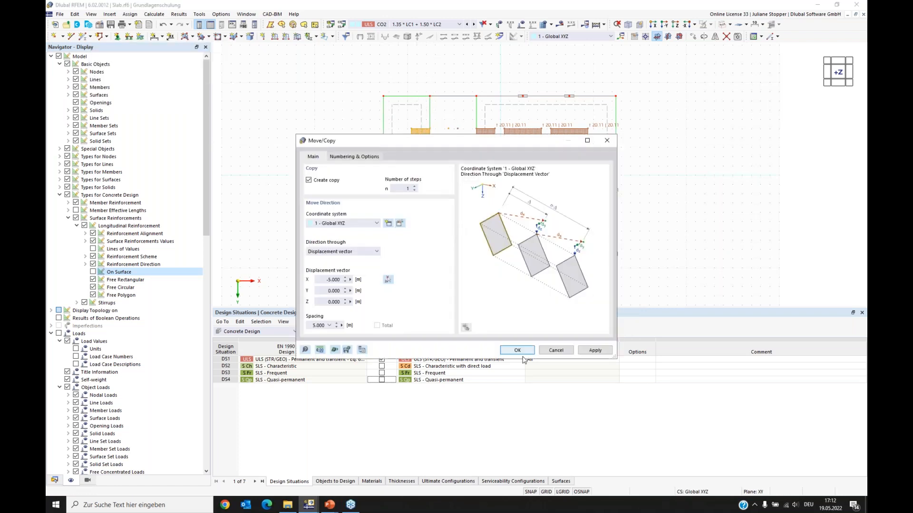
click(516, 350)
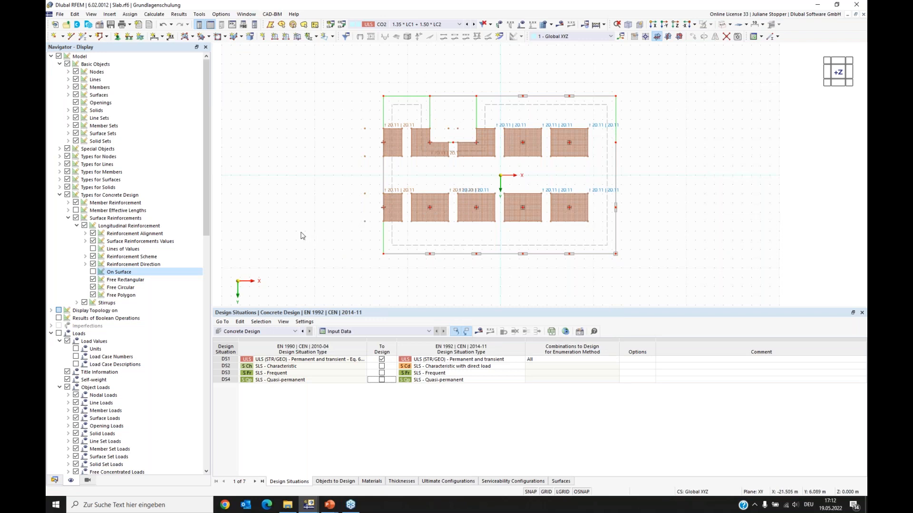
Recalculate the concrete design with the copied reinforcements and list the design ratios on surfaces
click(54, 480)
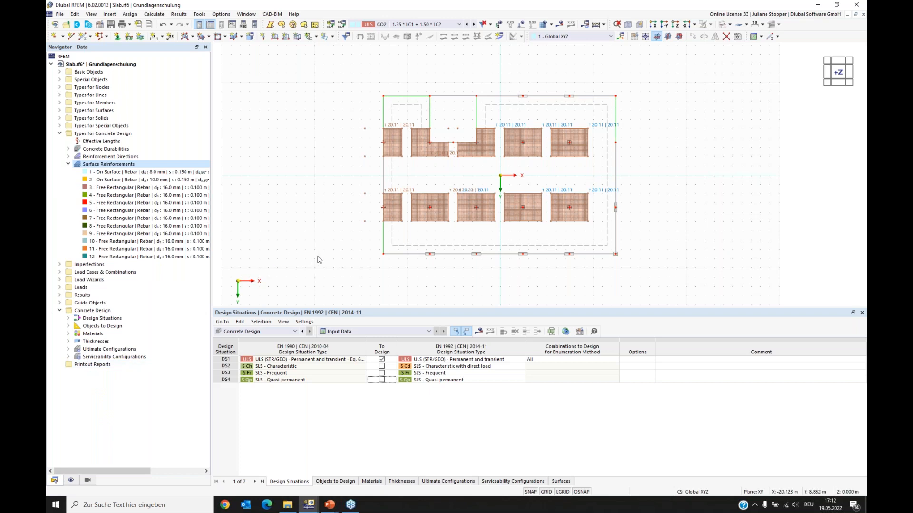
click(479, 332)
click(490, 288)
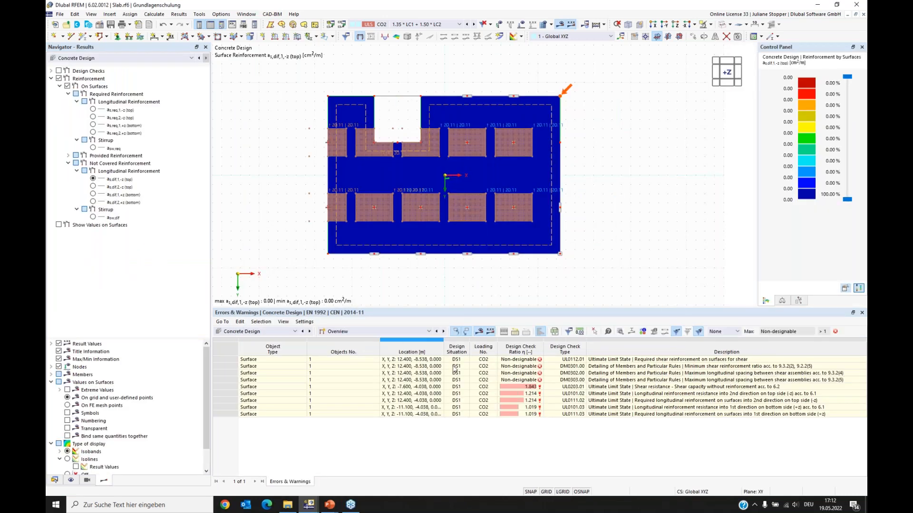
click(398, 331)
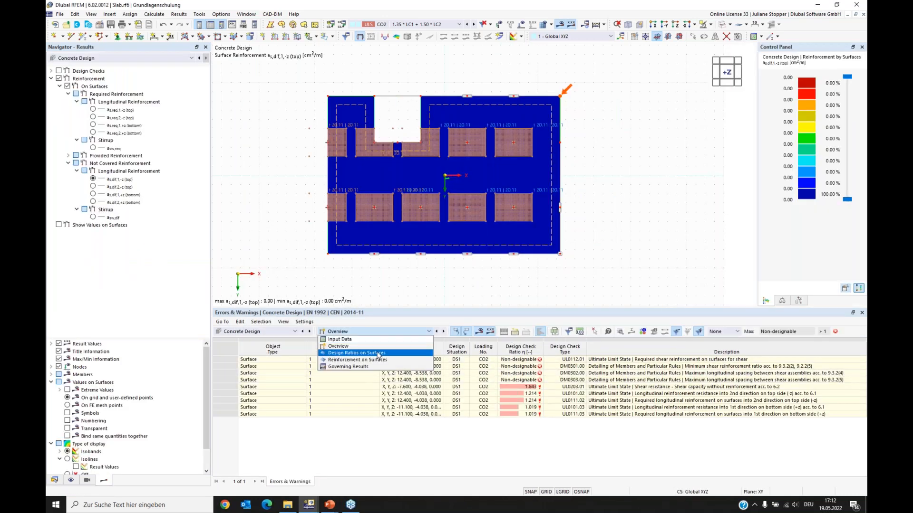
click(362, 356)
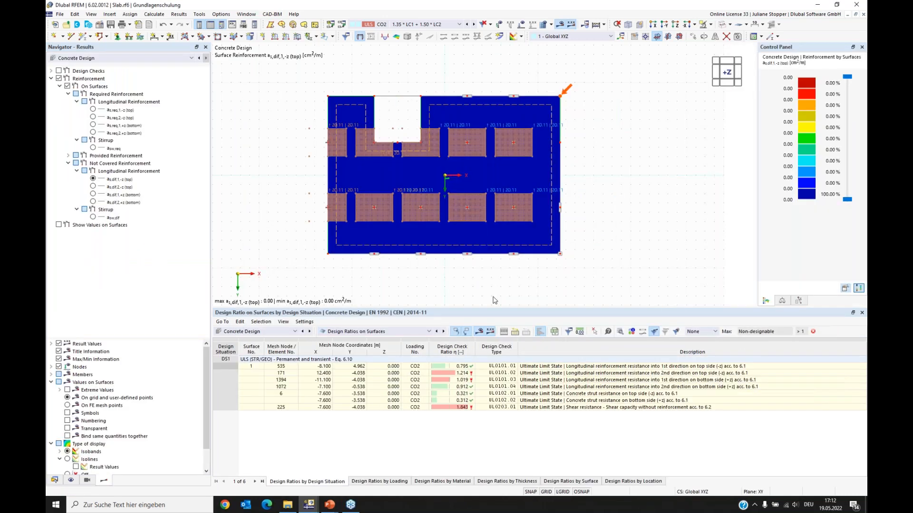
Hide the types for concrete design on the model and return to the results selection
click(71, 480)
click(67, 195)
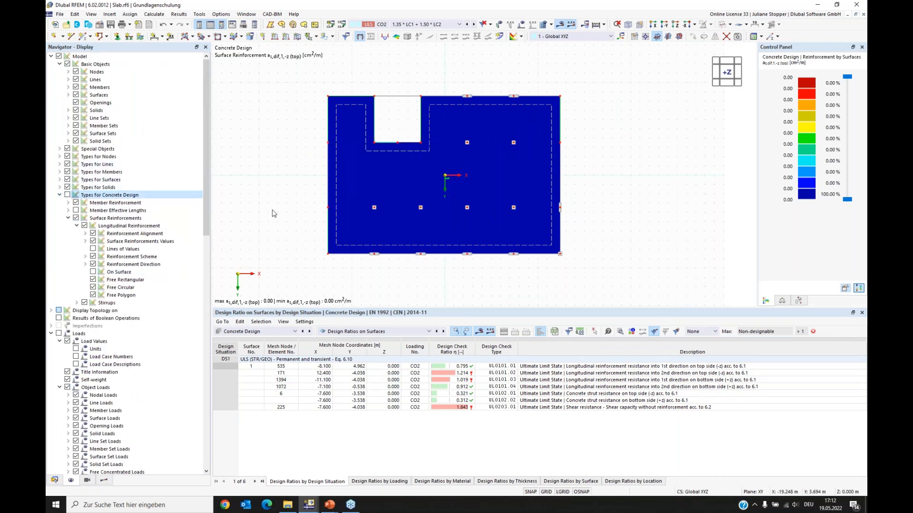
click(107, 480)
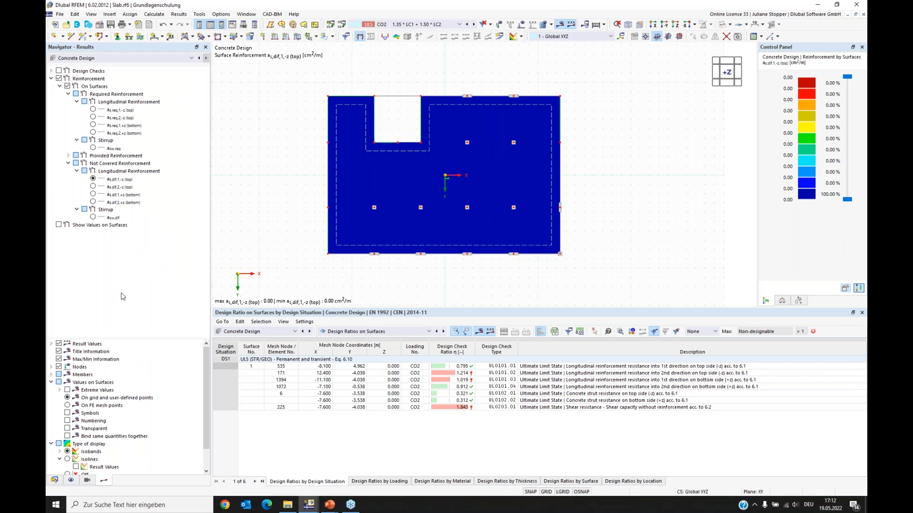
Display design check UL0101.01 for the top reinforcement in direction 1 on the slab instead of the reinforcement results
click(50, 79)
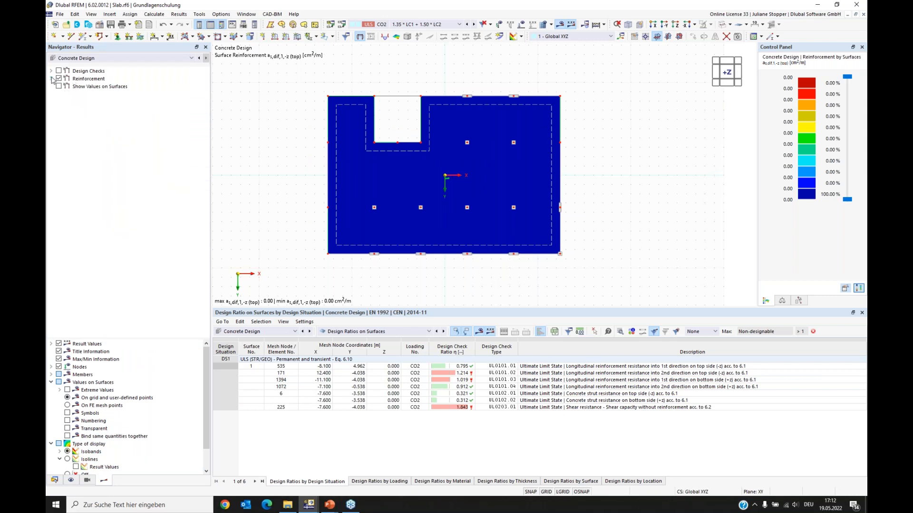
click(51, 71)
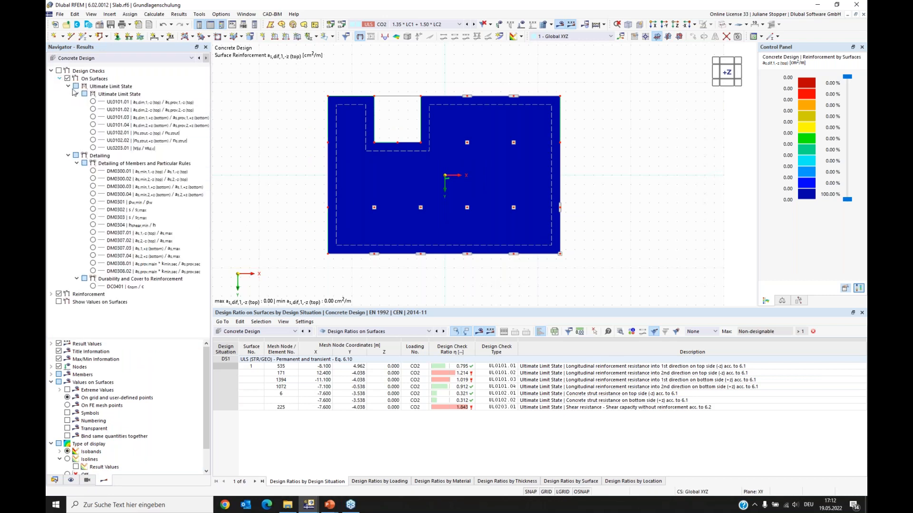
click(93, 101)
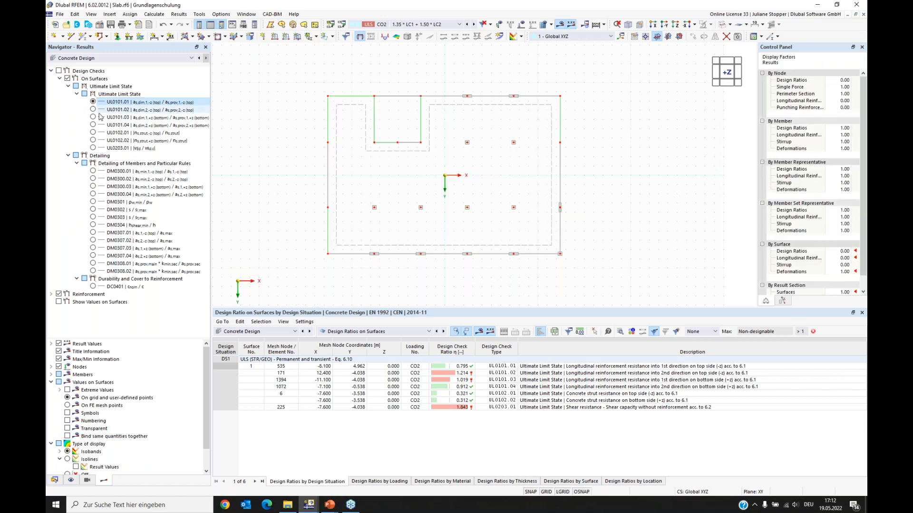
click(59, 70)
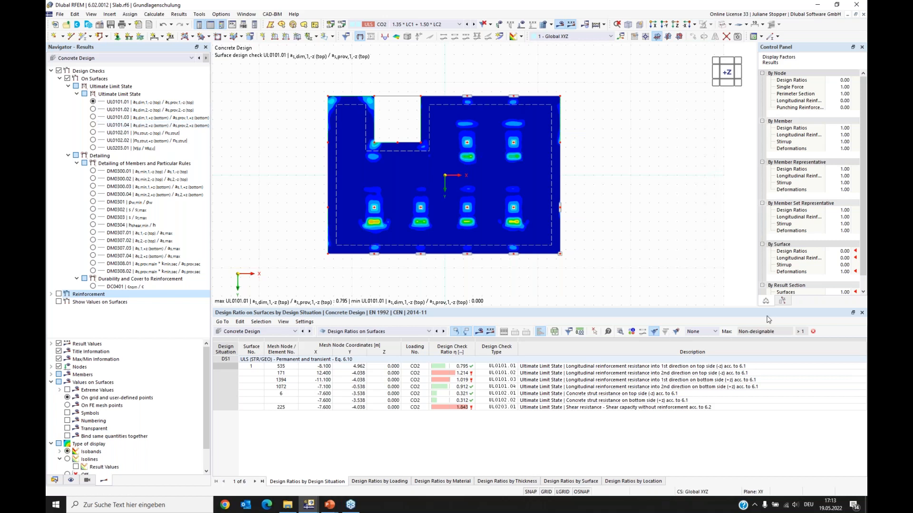
Display design check UL0101.02 on the slab to examine the top reinforcement ratios in direction 2
scroll(480, 270, up, 1)
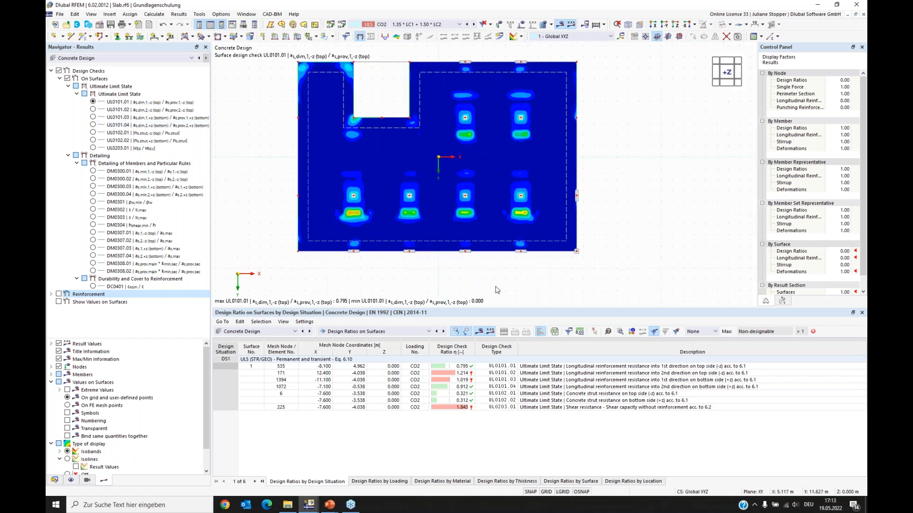
scroll(498, 282, down, 1)
click(93, 110)
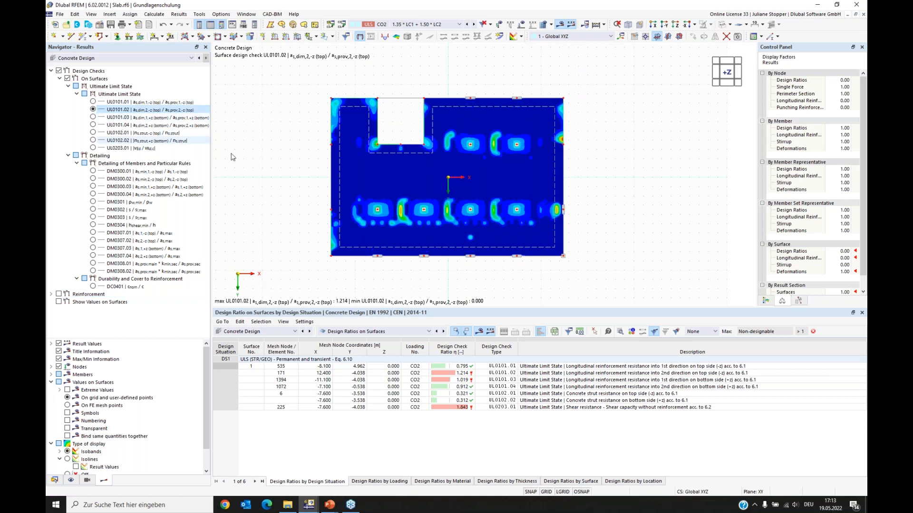
Limit the colour scale to design ratios above 1.000 to locate overstressed zones, and restore the full range
click(765, 301)
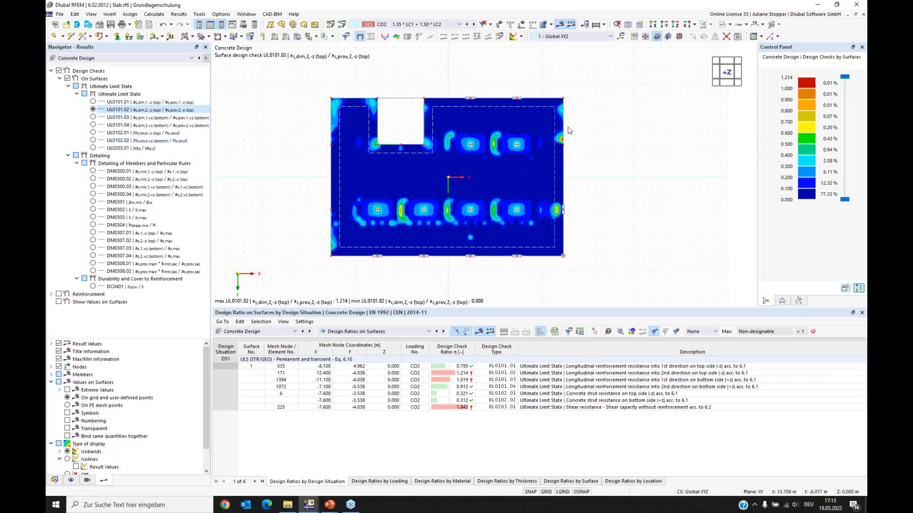
drag(843, 201, 838, 89)
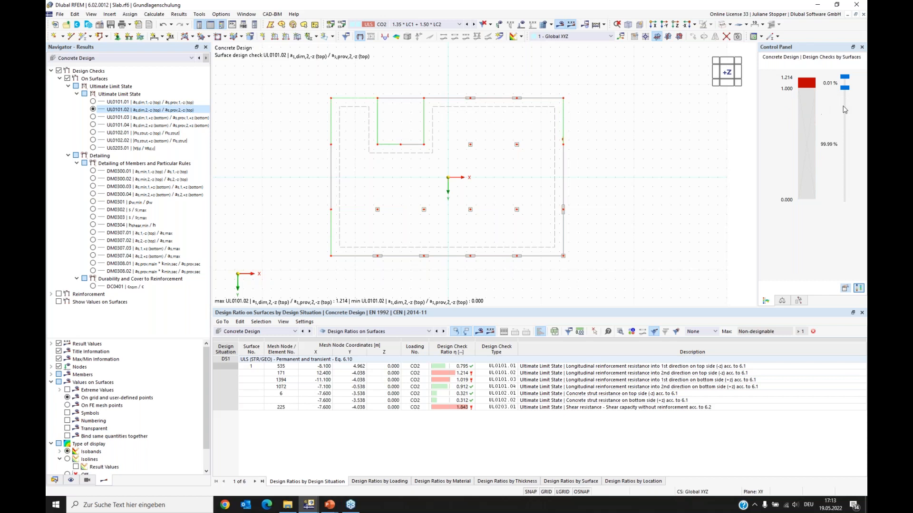
drag(843, 90, 844, 201)
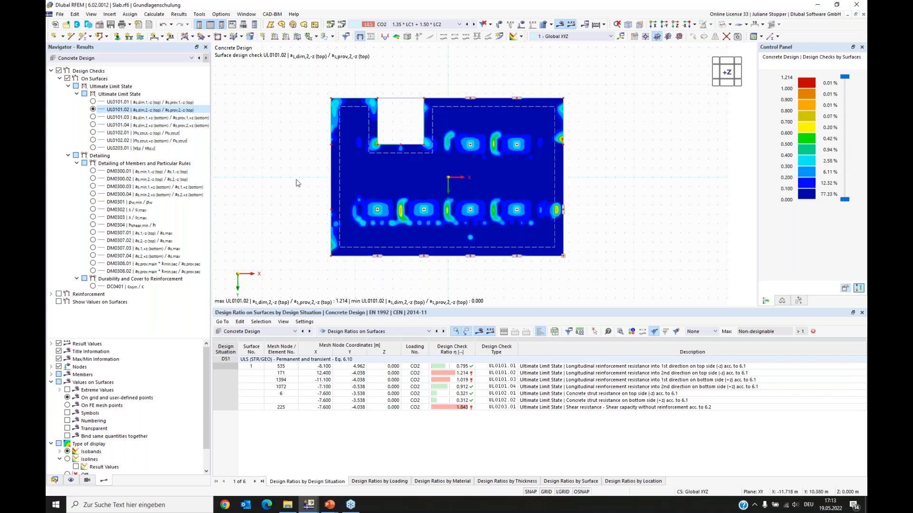
Display design check UL0101.01 on the slab and enlarge the model area above the results table to examine it
click(93, 101)
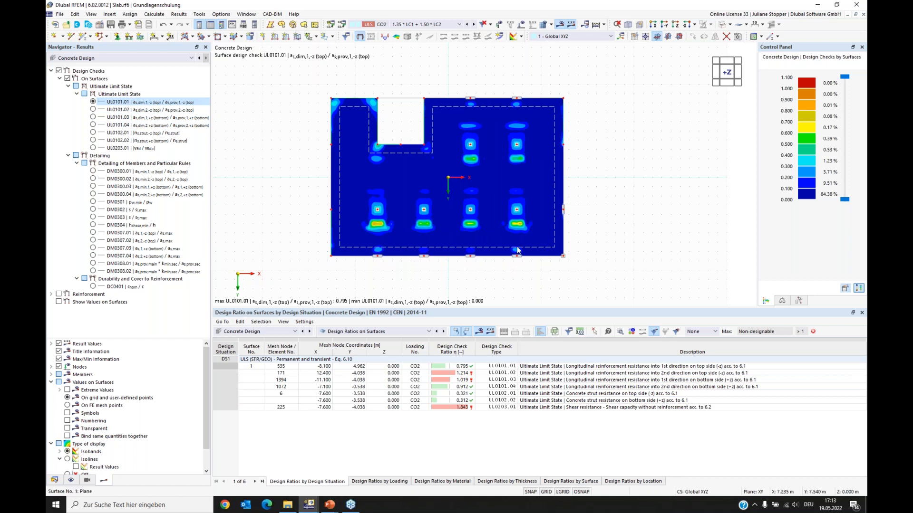
scroll(517, 246, up, 3)
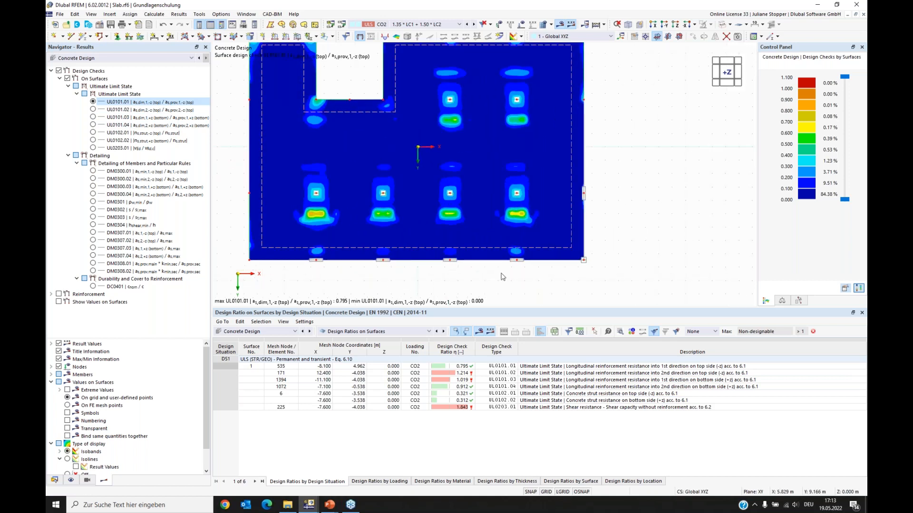
scroll(503, 276, down, 1)
drag(510, 306, 510, 335)
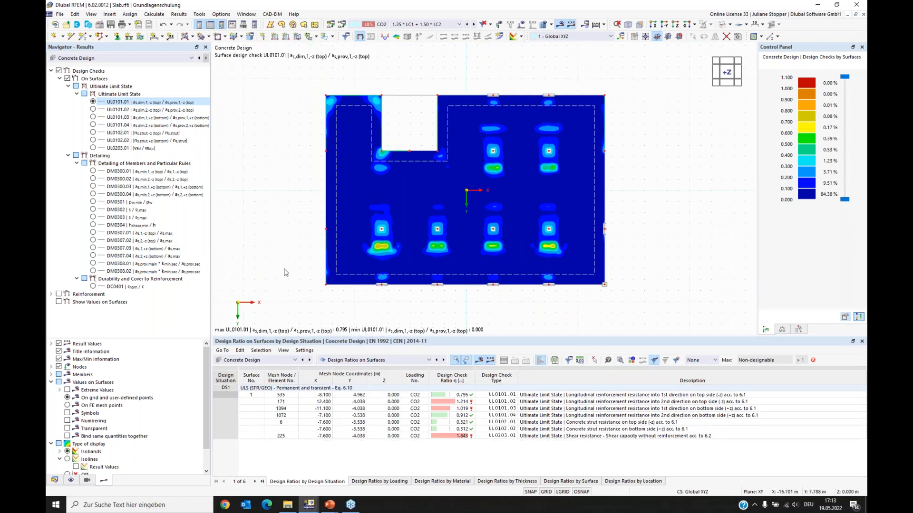
middle_drag(287, 265, 302, 258)
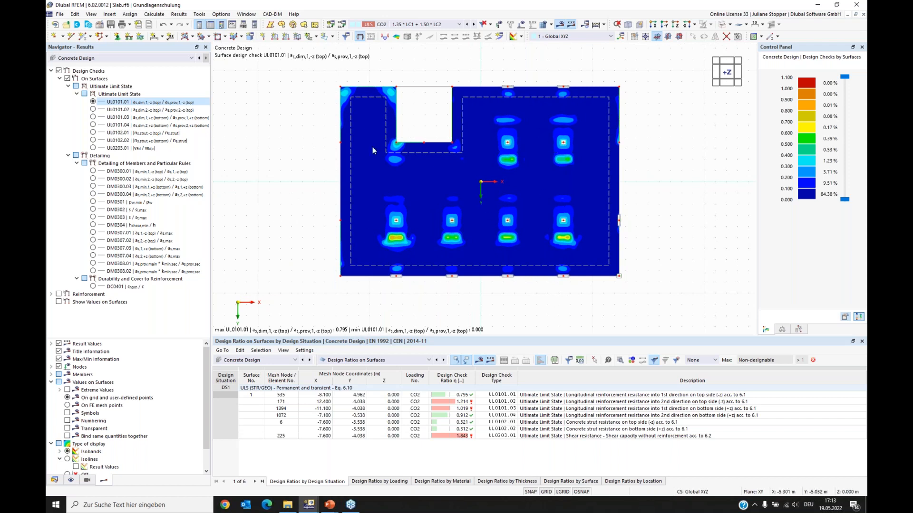
Switch the surface result display from isobands to isolines and turn on their result values
drag(103, 339, 106, 266)
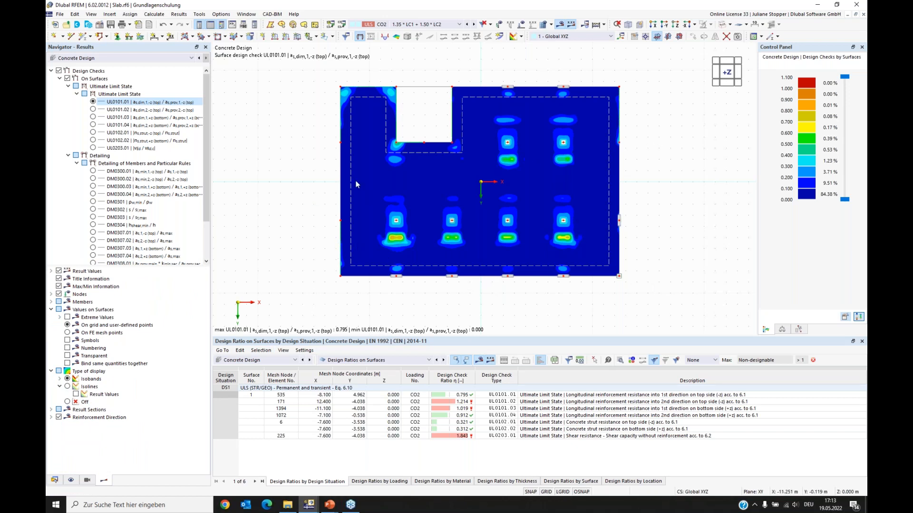
click(67, 387)
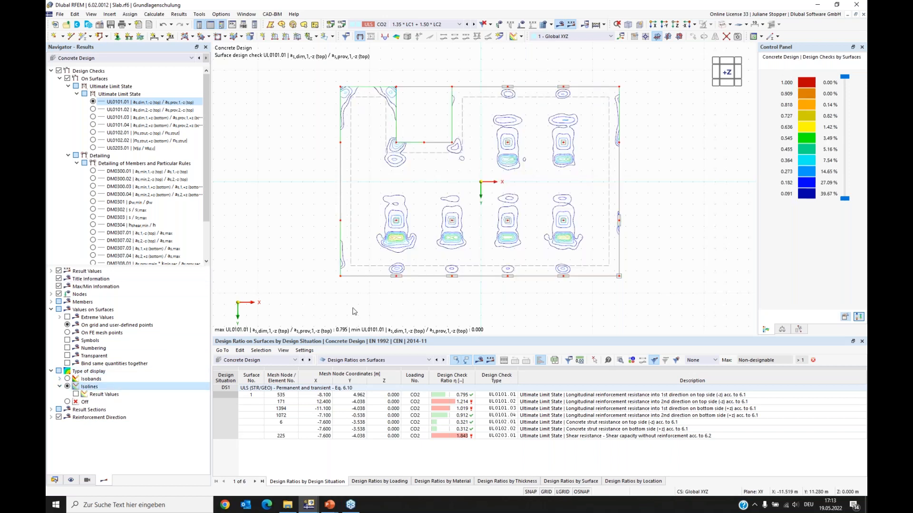
click(76, 395)
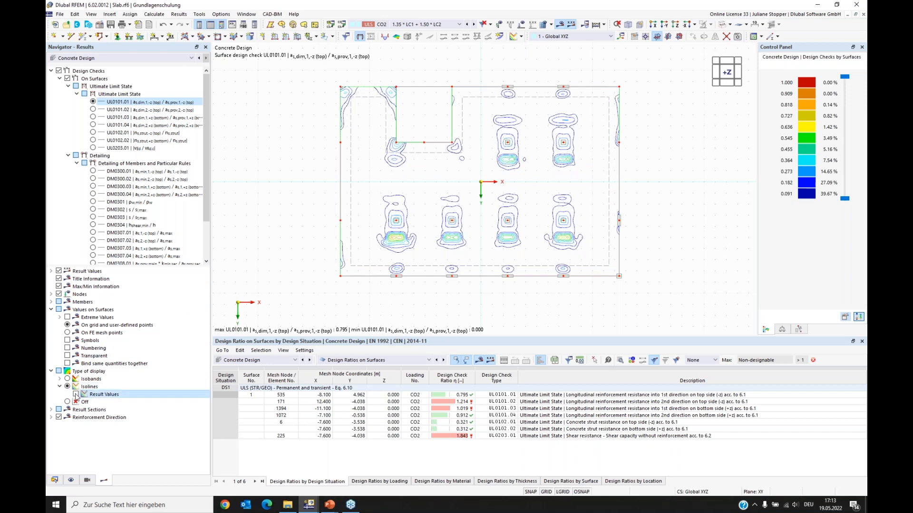
scroll(384, 240, up, 2)
scroll(384, 240, up, 5)
scroll(341, 197, down, 4)
scroll(348, 207, down, 1)
middle_drag(404, 146, 443, 185)
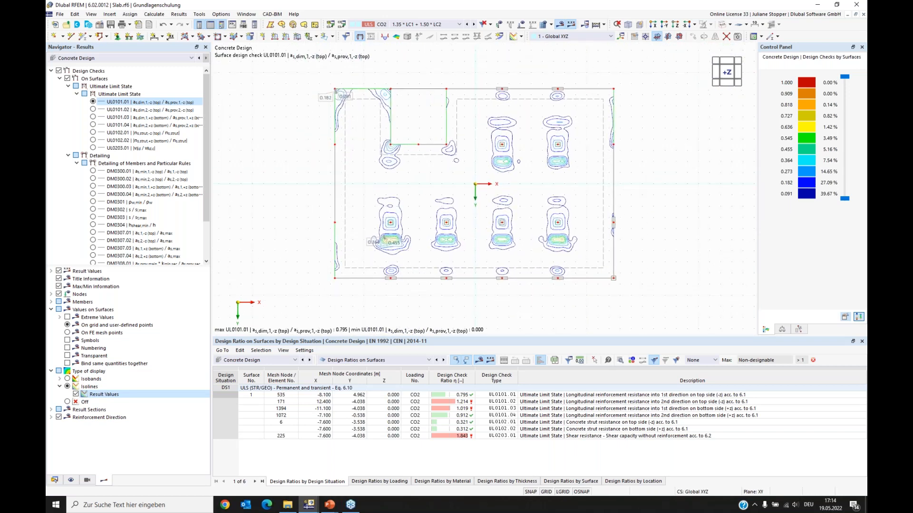
Collapse the design checks list, then show the values on surfaces to check their density and hide them again
drag(86, 267, 87, 308)
click(51, 71)
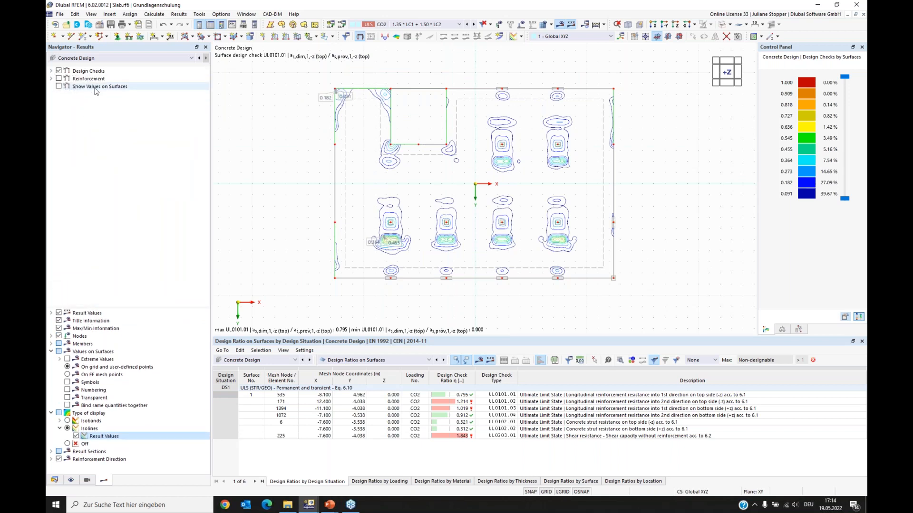
click(59, 86)
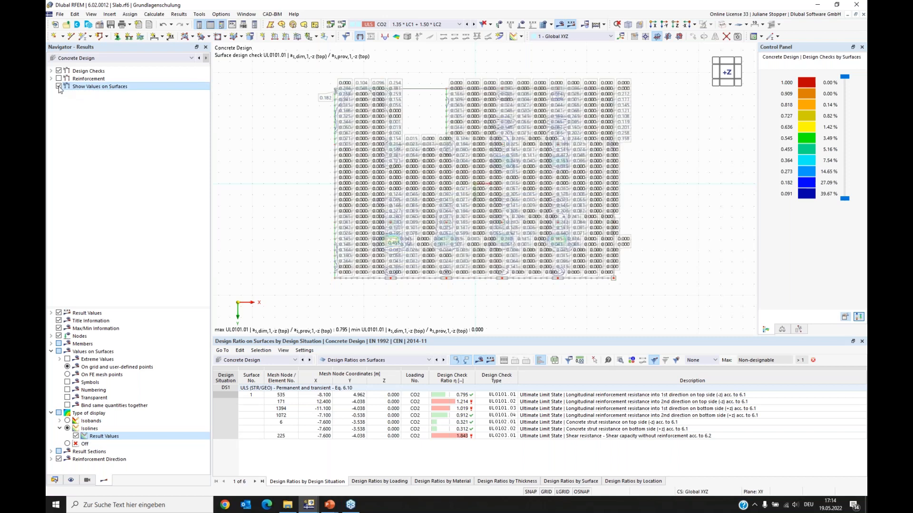
click(59, 87)
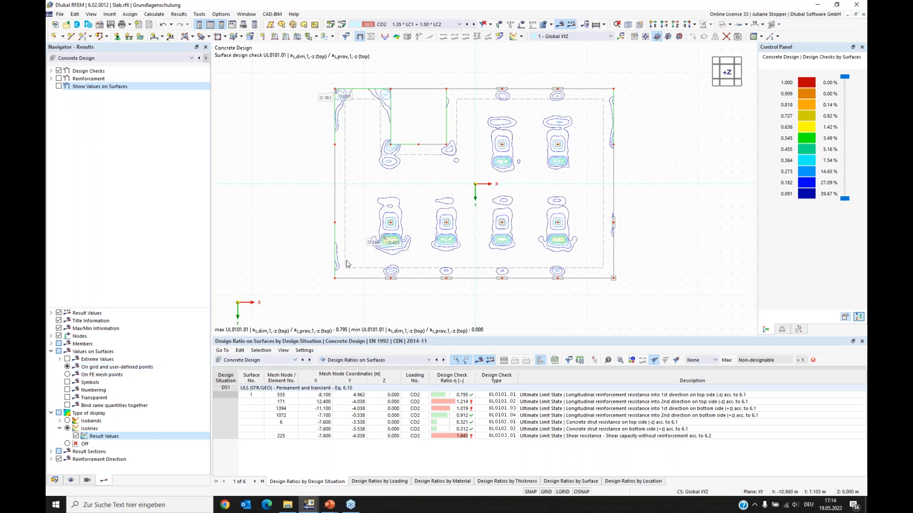
Set the slab surface's result grid distances b and h to 2 m and accept deleting the concrete design results
double_click(348, 223)
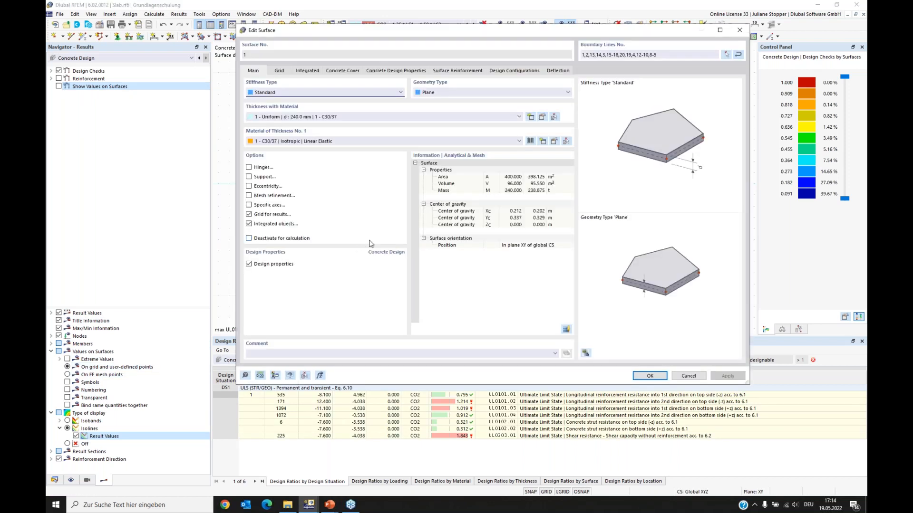
click(279, 70)
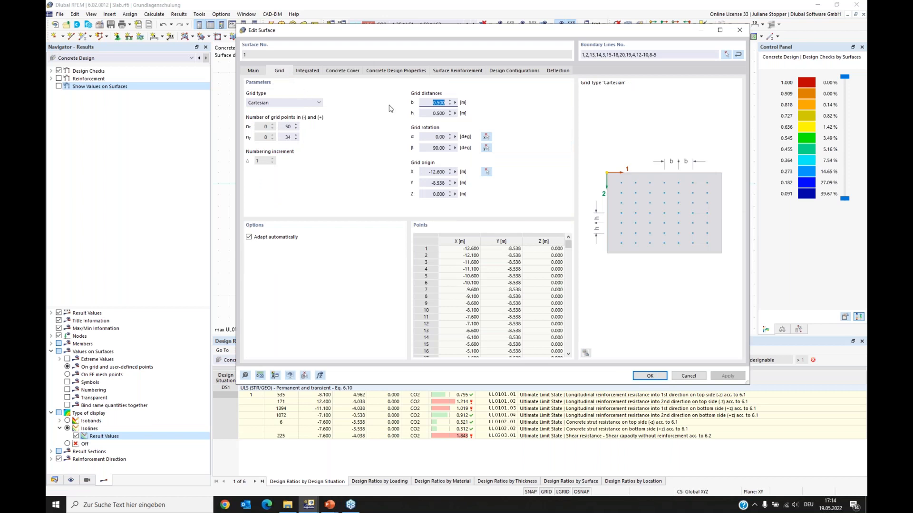
text(2)
click(447, 112)
text(2)
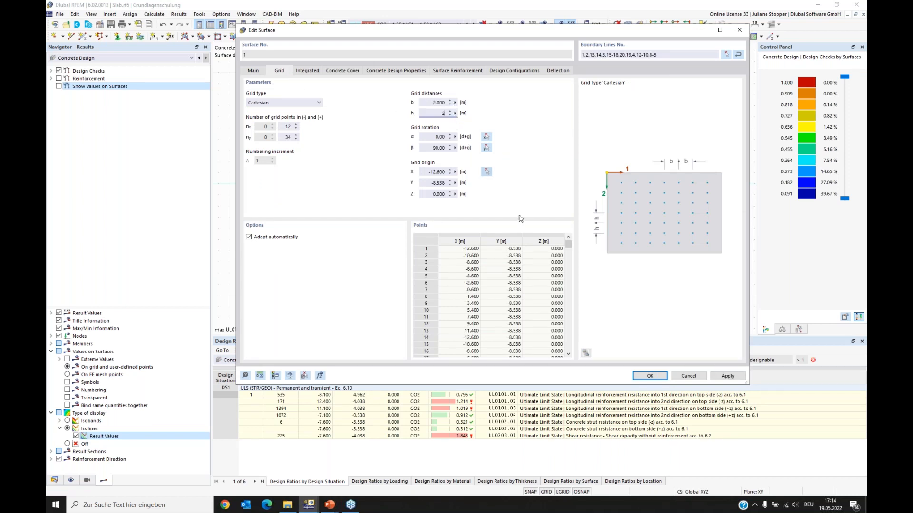
click(649, 376)
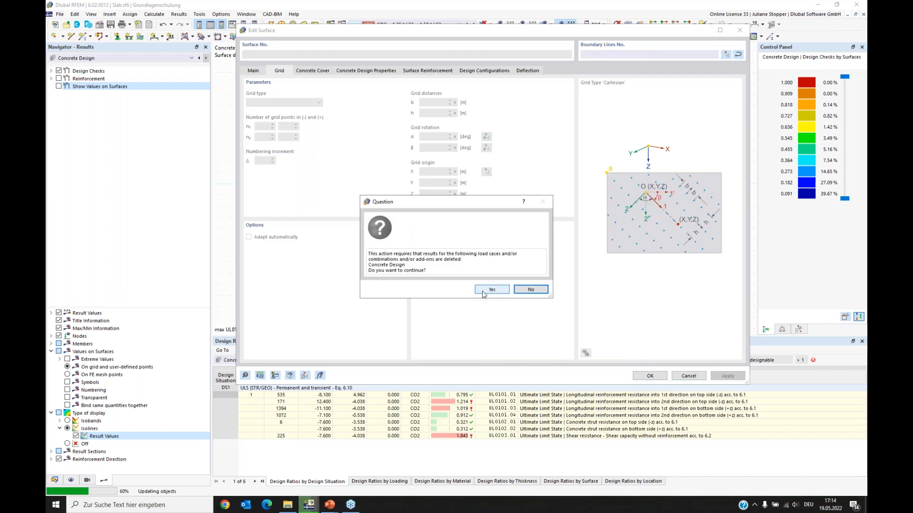
click(490, 289)
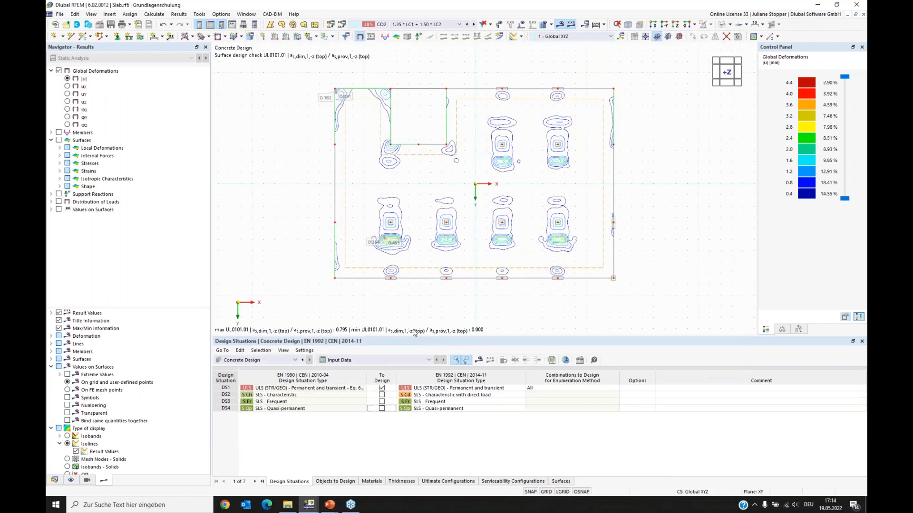
Recalculate the concrete design and show the values on surfaces for the slab's UL0101.01 check
click(479, 360)
click(491, 287)
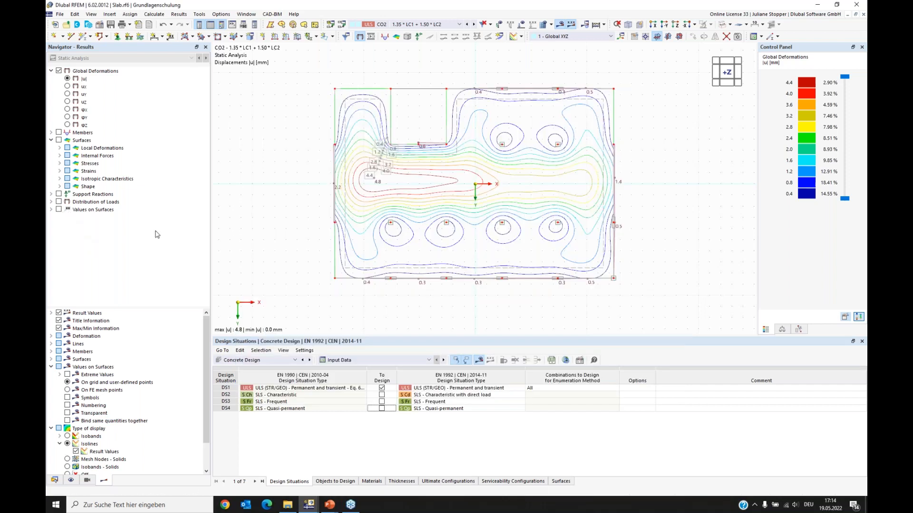
click(58, 86)
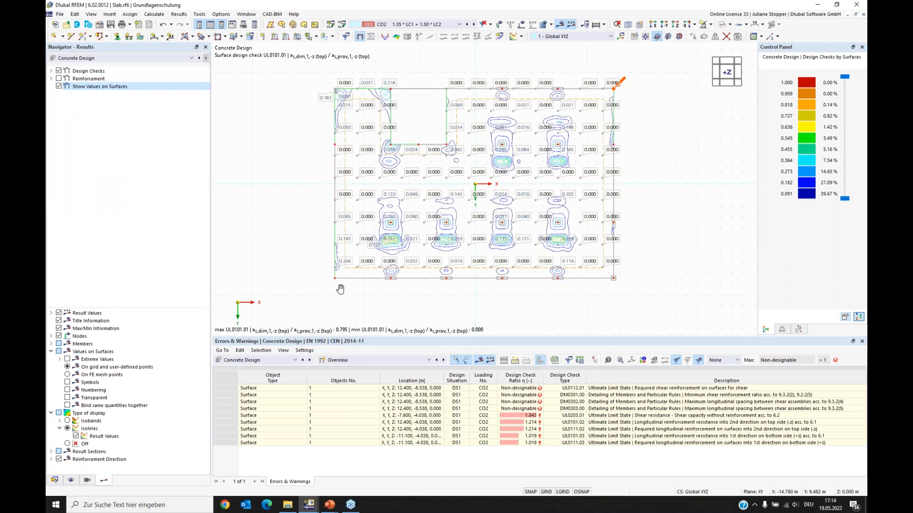
scroll(340, 289, up, 3)
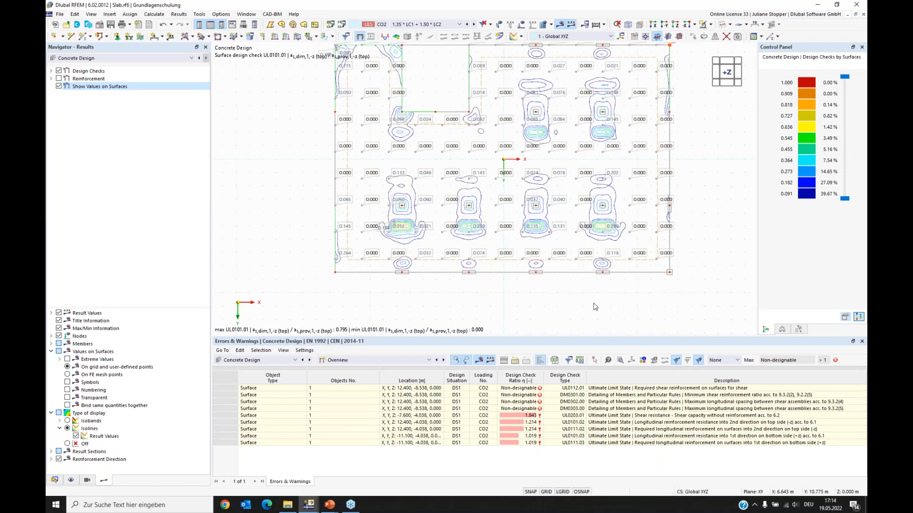
middle_drag(568, 316, 561, 320)
middle_drag(709, 215, 708, 231)
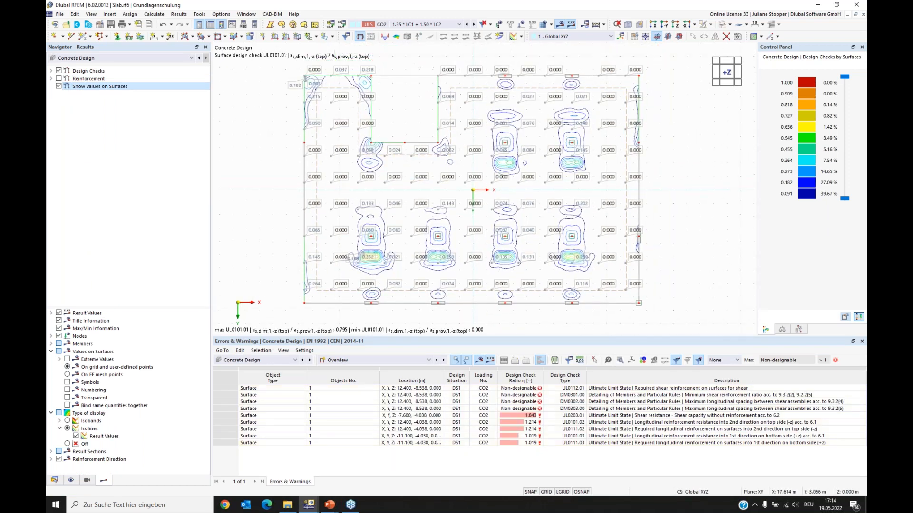